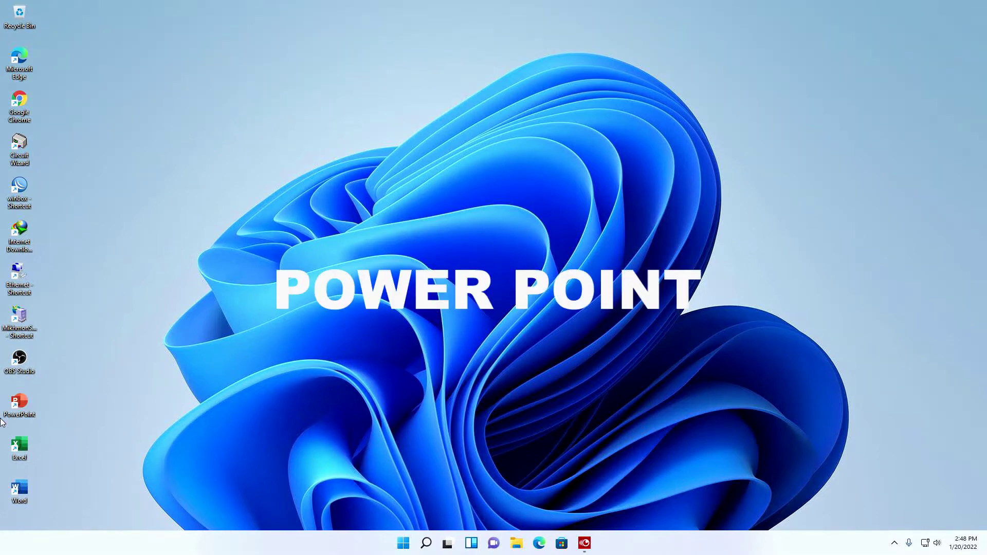
Move the PowerPoint shortcut to the desktop centre and shift the Excel and Word icons up.
left_click_drag(19, 404, 504, 149)
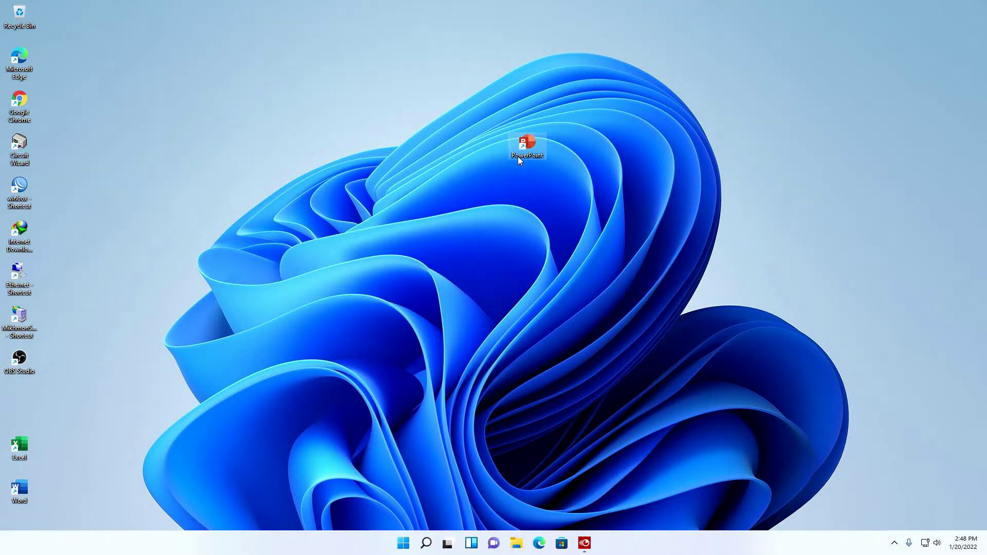
left_click_drag(484, 190, 603, 69)
left_click_drag(14, 460, 21, 412)
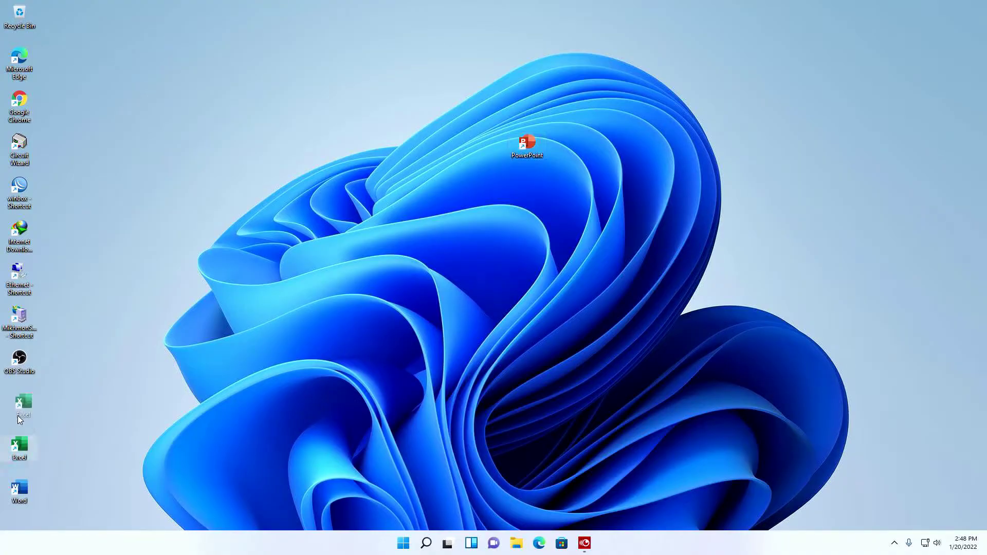
left_click_drag(19, 489, 19, 446)
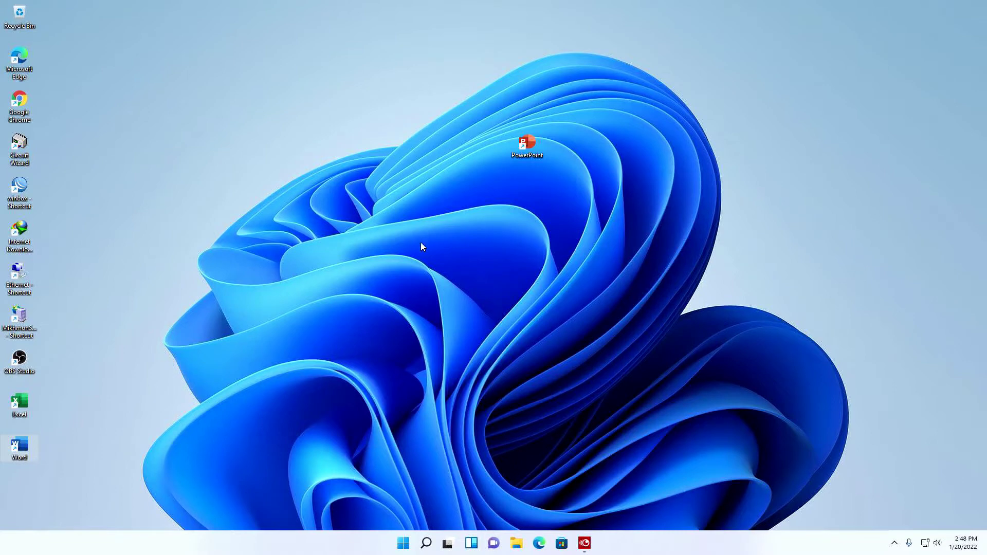
Launch PowerPoint from its desktop shortcut's context menu.
left_click(407, 541)
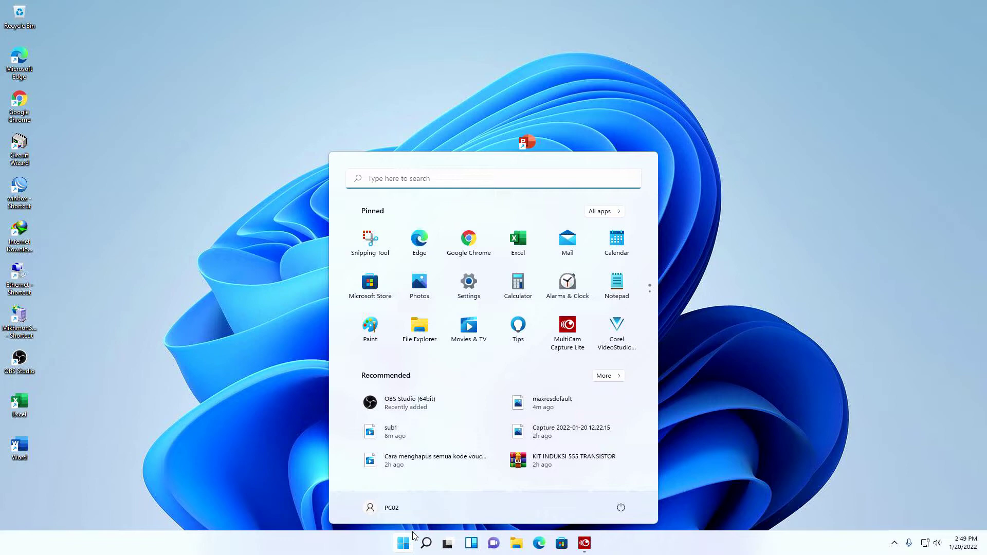
left_click(450, 71)
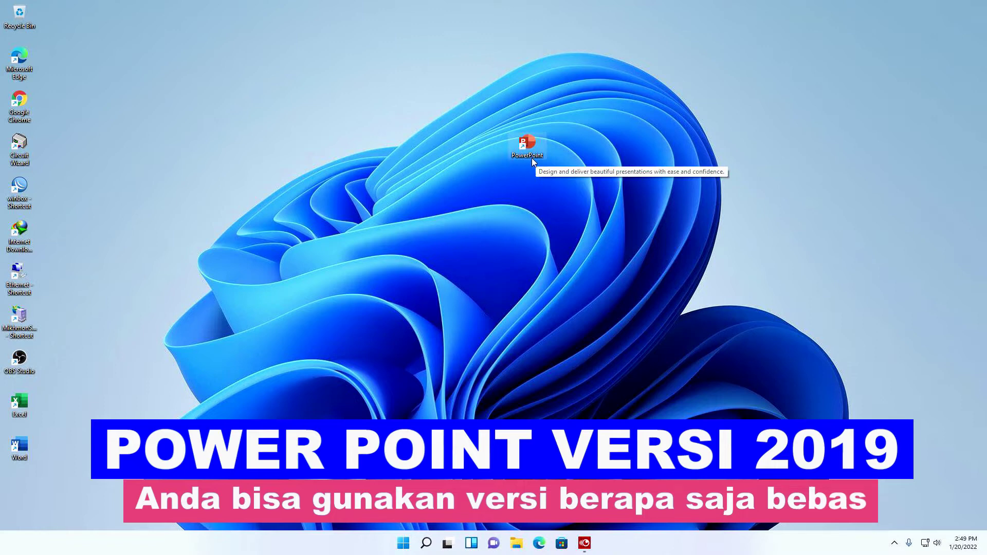
right_click(532, 152)
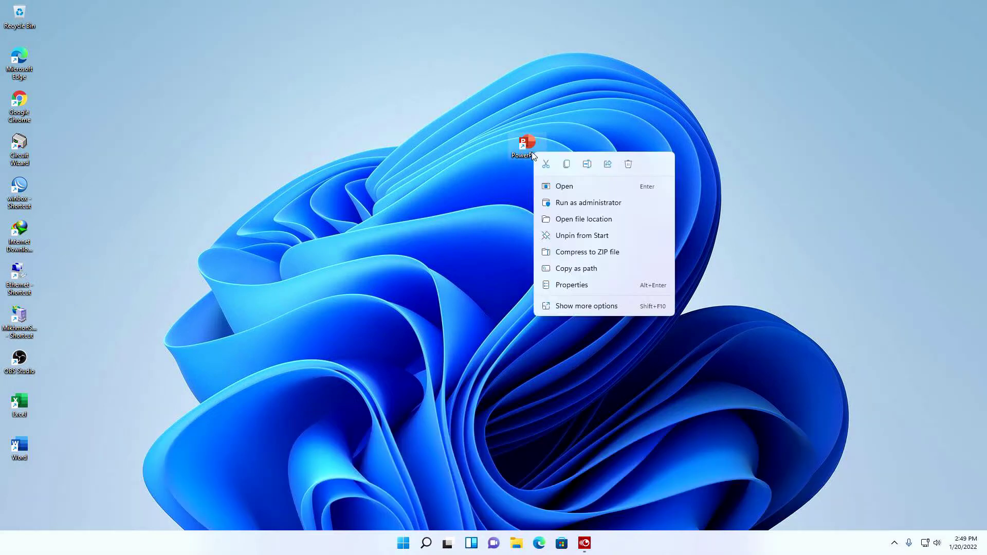
left_click(557, 181)
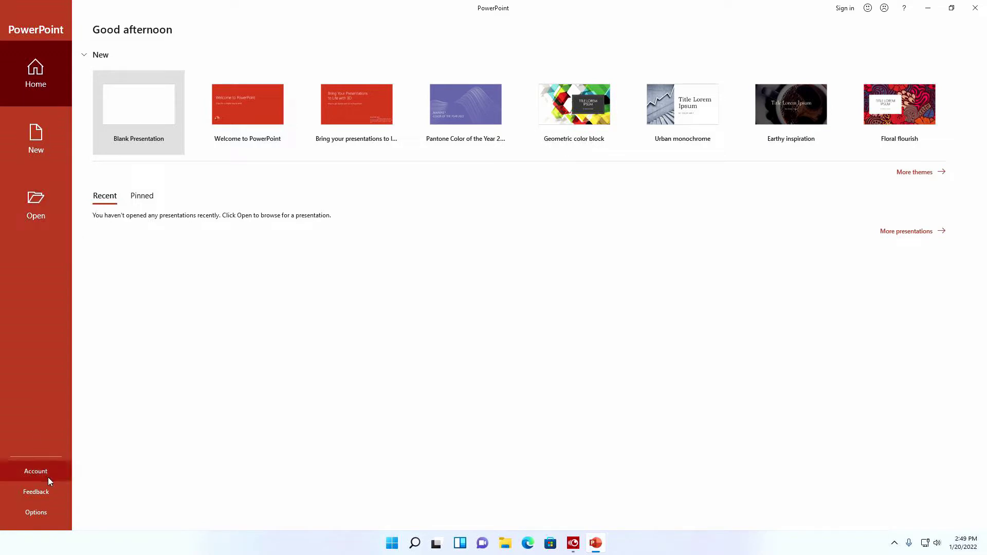
Create a blank presentation, check the version under File > Account, and return to the slide.
left_click(148, 132)
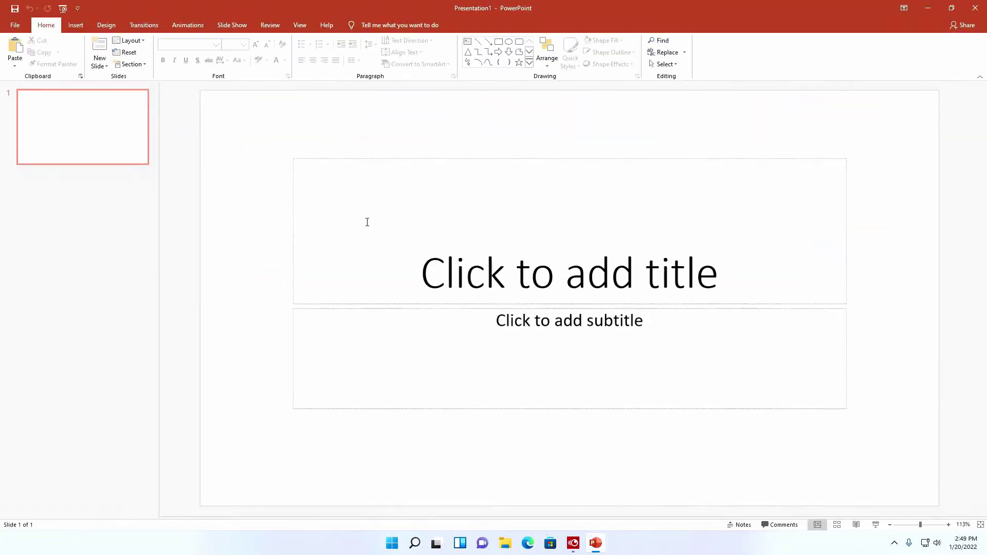
left_click(434, 157)
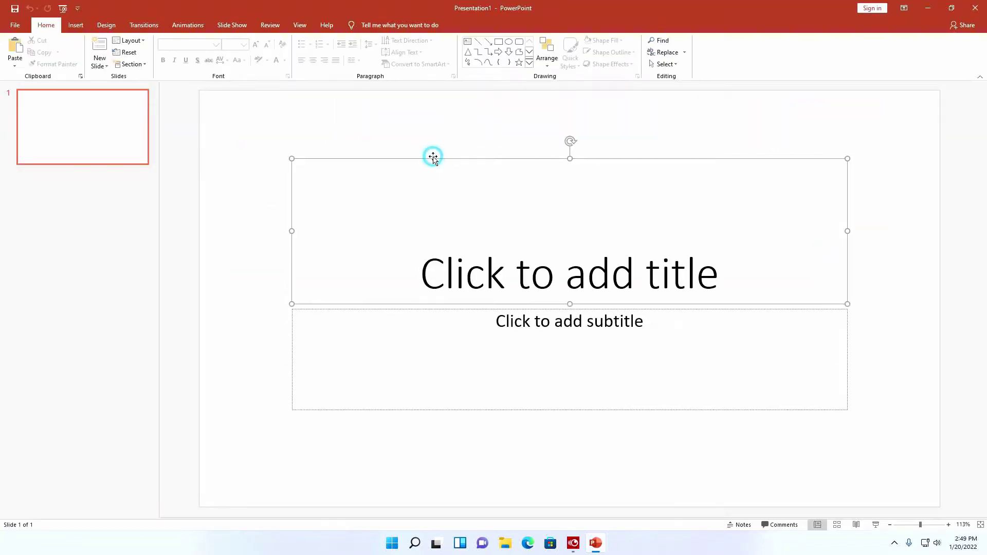
left_click(15, 25)
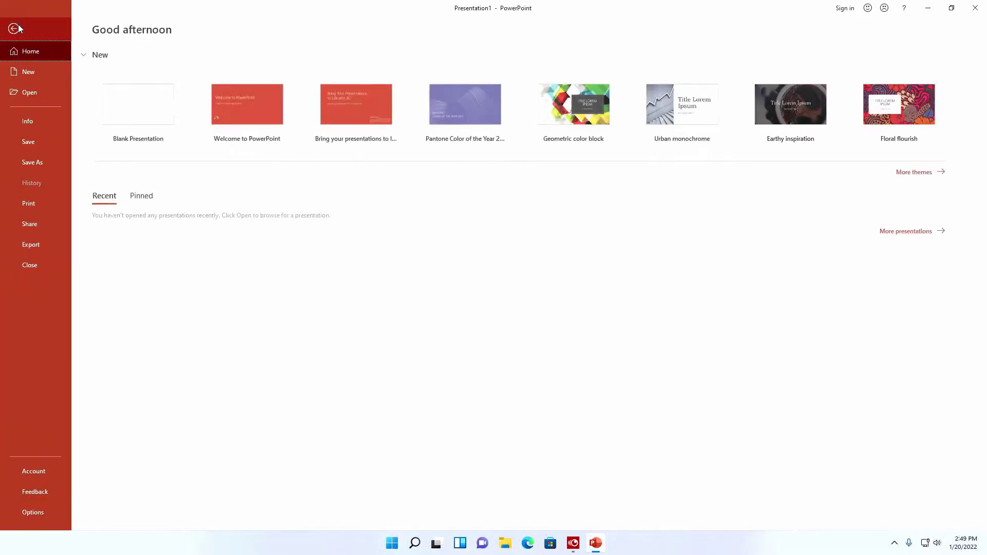
left_click(59, 473)
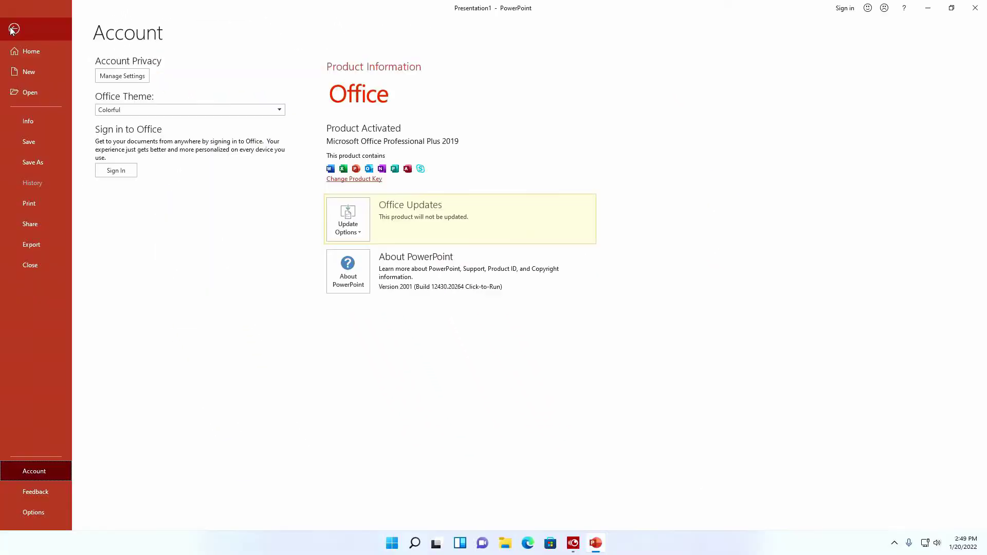
left_click(11, 28)
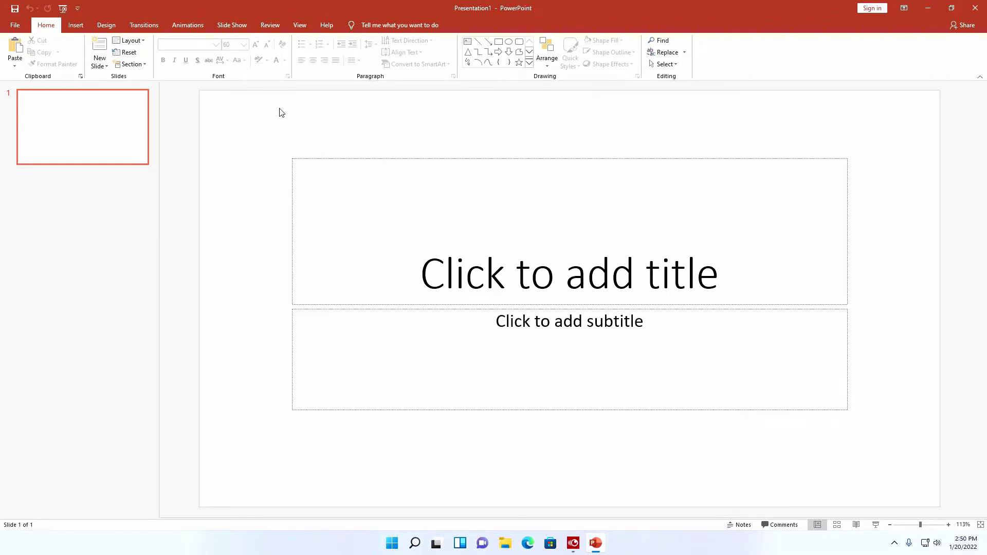
Delete the title placeholder and then the subtitle placeholder from slide 1.
left_click(636, 154)
left_click(626, 310)
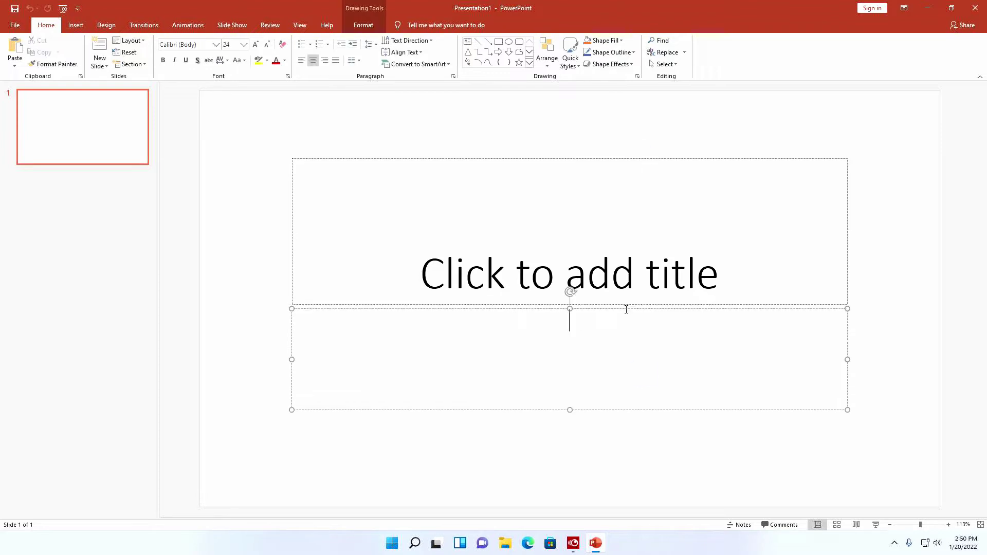
left_click(625, 309)
left_click(533, 161)
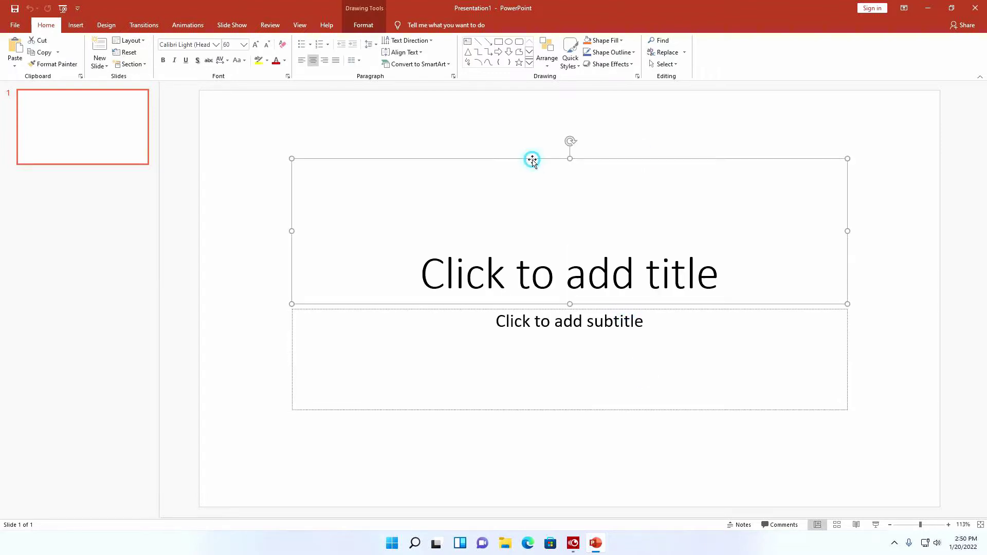
left_click_drag(332, 158, 331, 155)
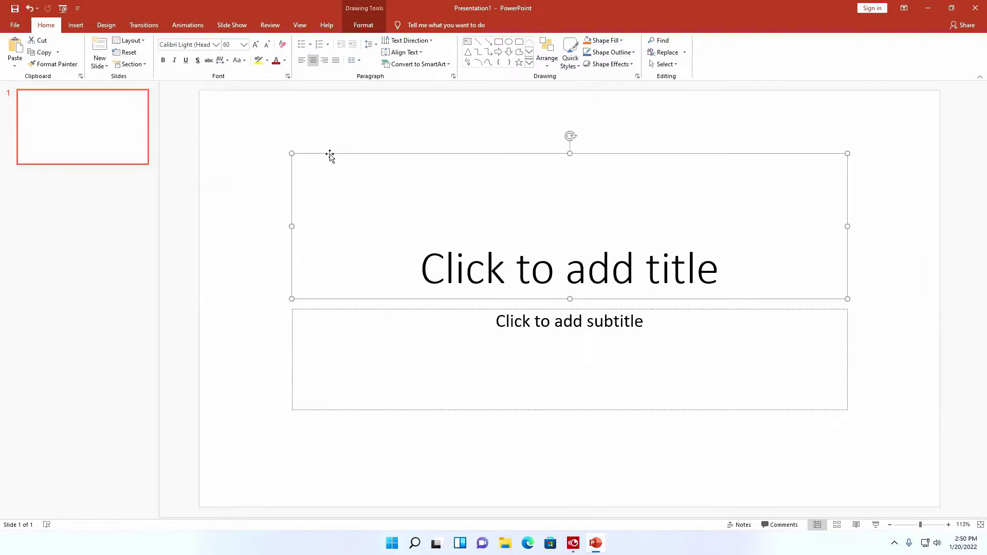
left_click_drag(327, 155, 326, 154)
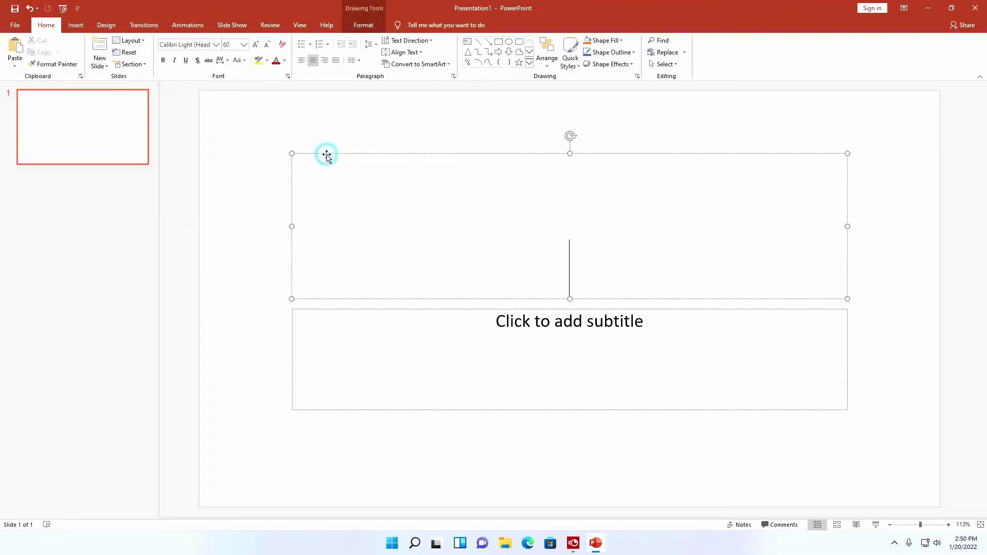
left_click(326, 154)
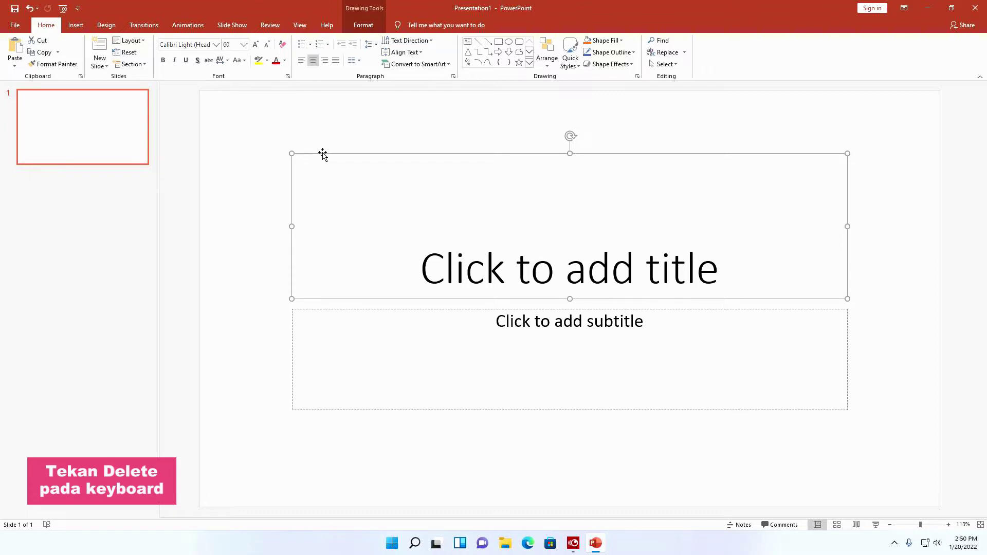
key("Delete")
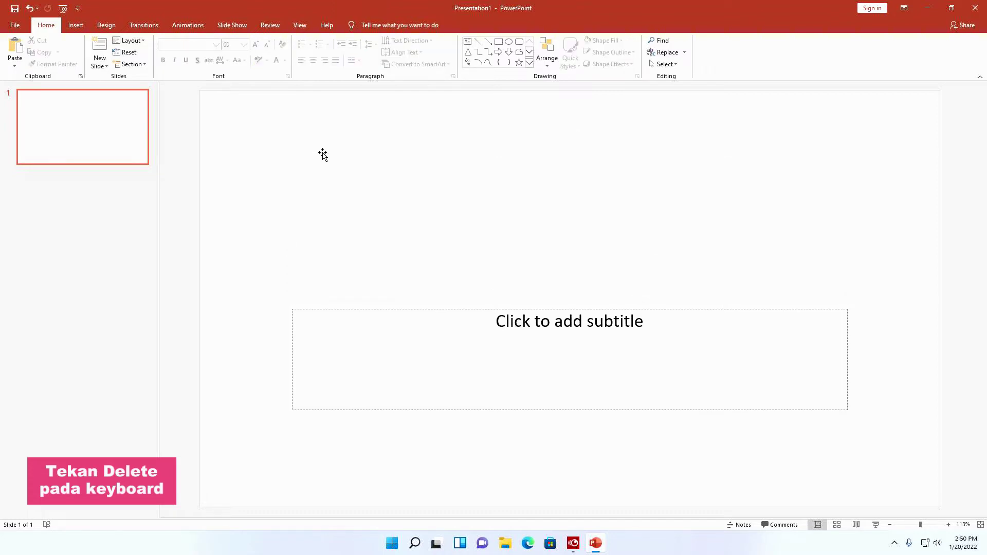
left_click(333, 308)
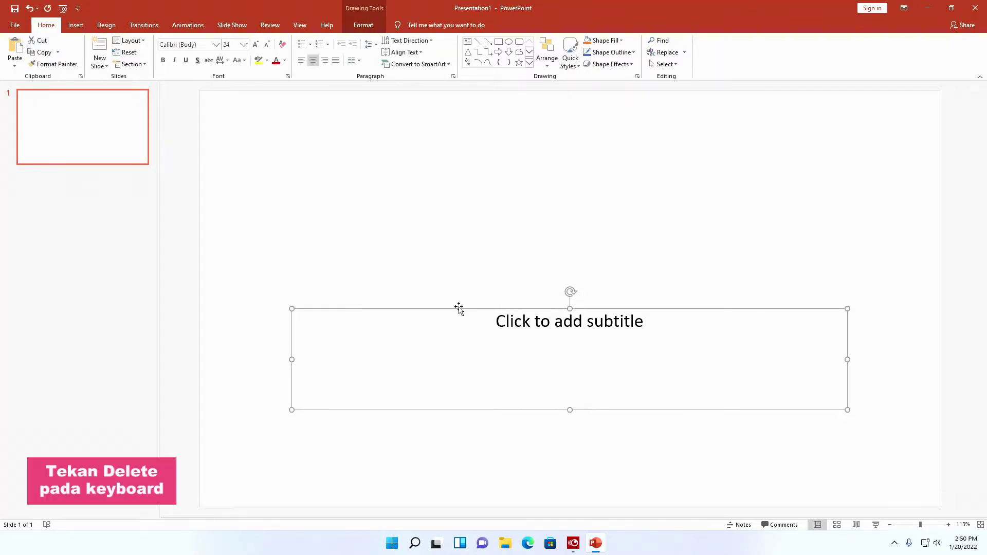
key("Delete")
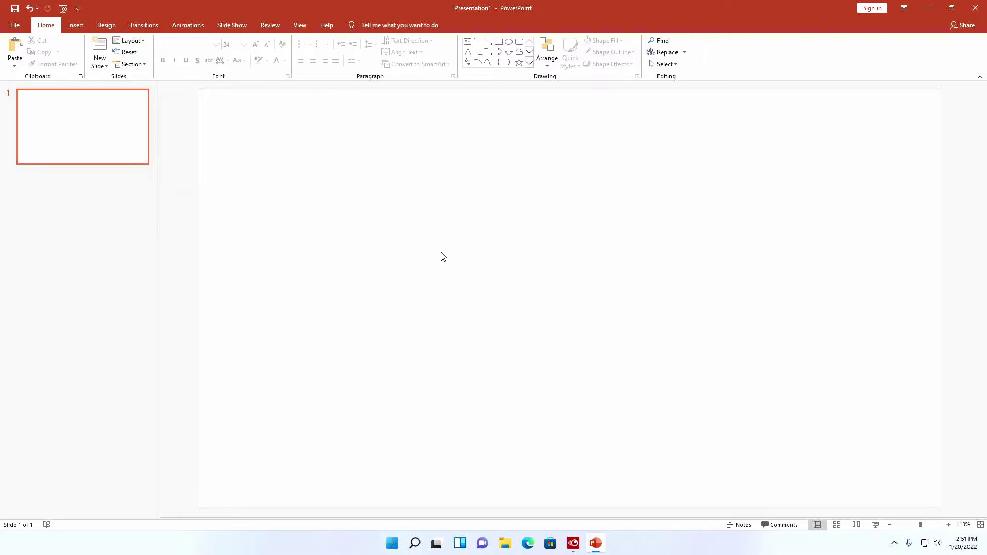
Try the wood, purple and red themes on the Design tab, then settle on green Facet.
left_click(104, 28)
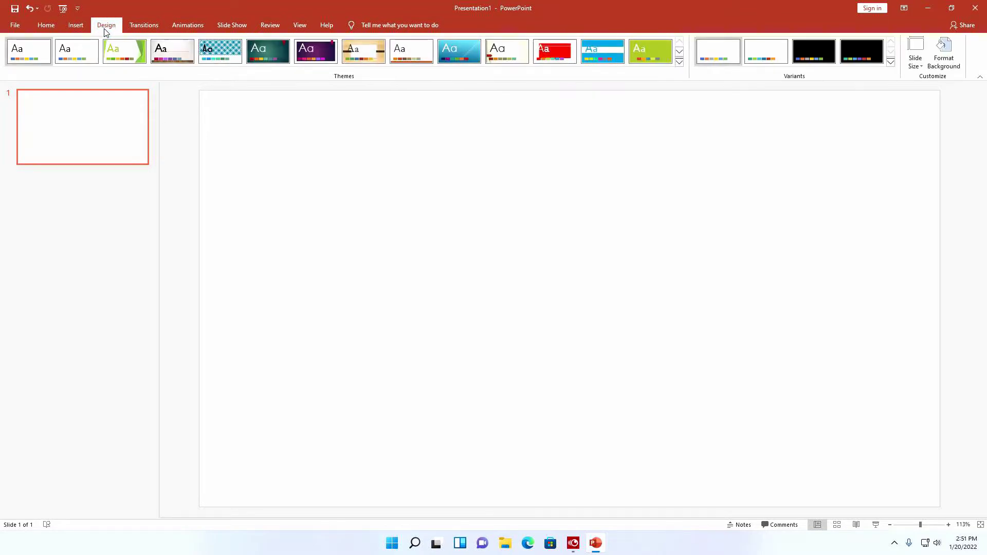
left_click(680, 62)
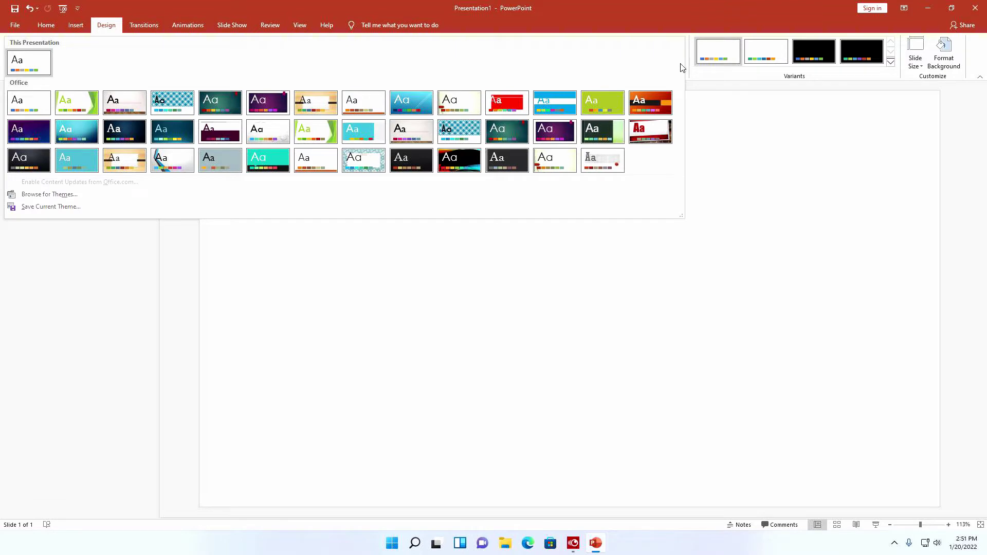
left_click(734, 124)
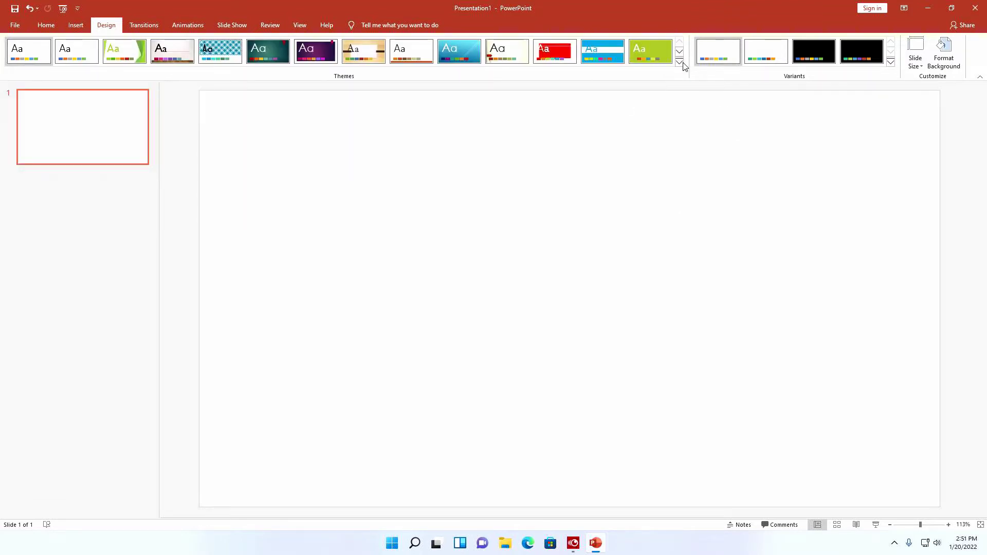
left_click(124, 63)
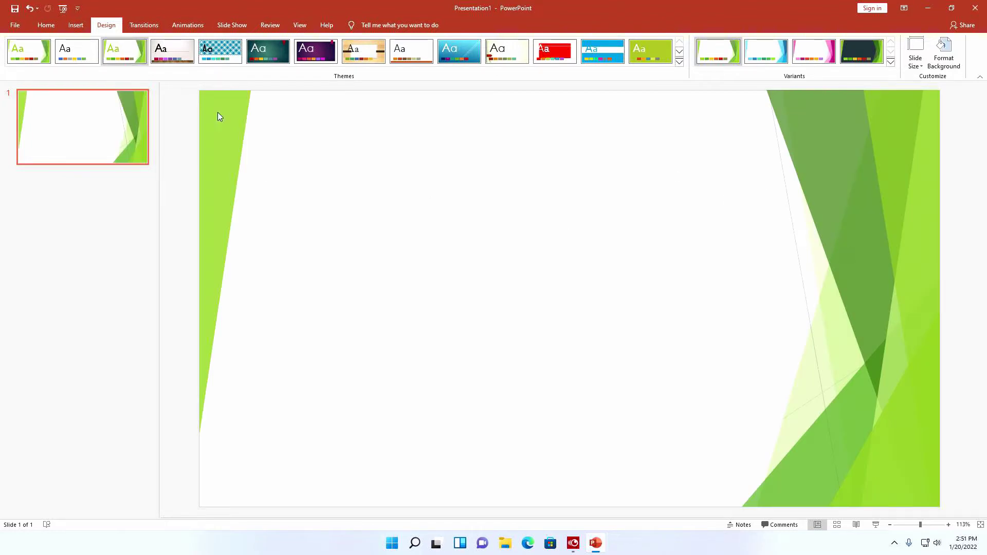
left_click(173, 52)
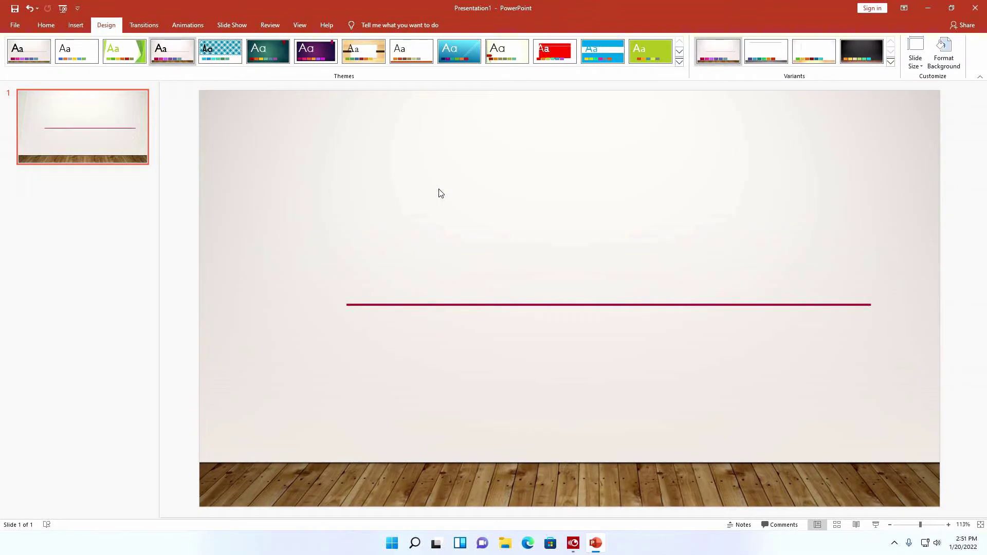
left_click(91, 55)
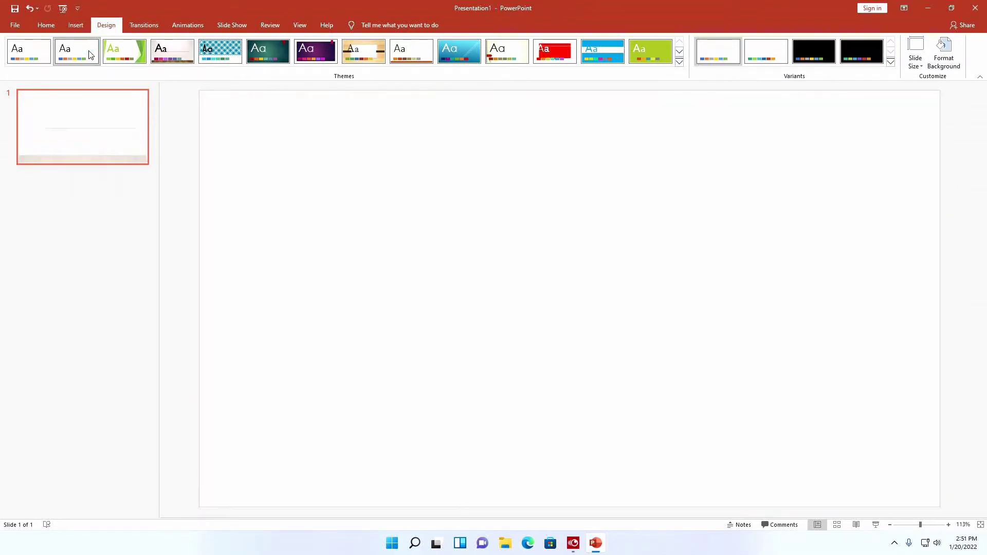
left_click(72, 53)
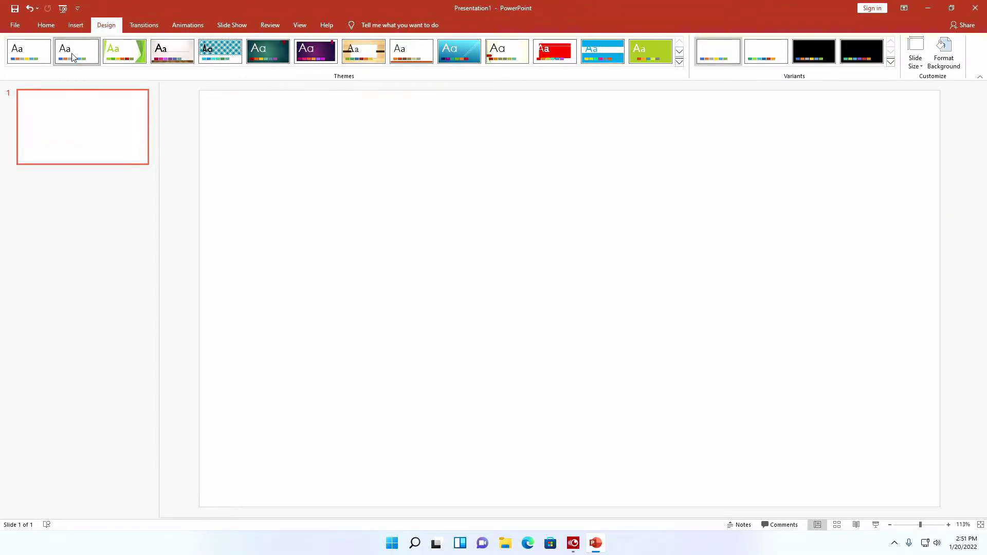
left_click(371, 54)
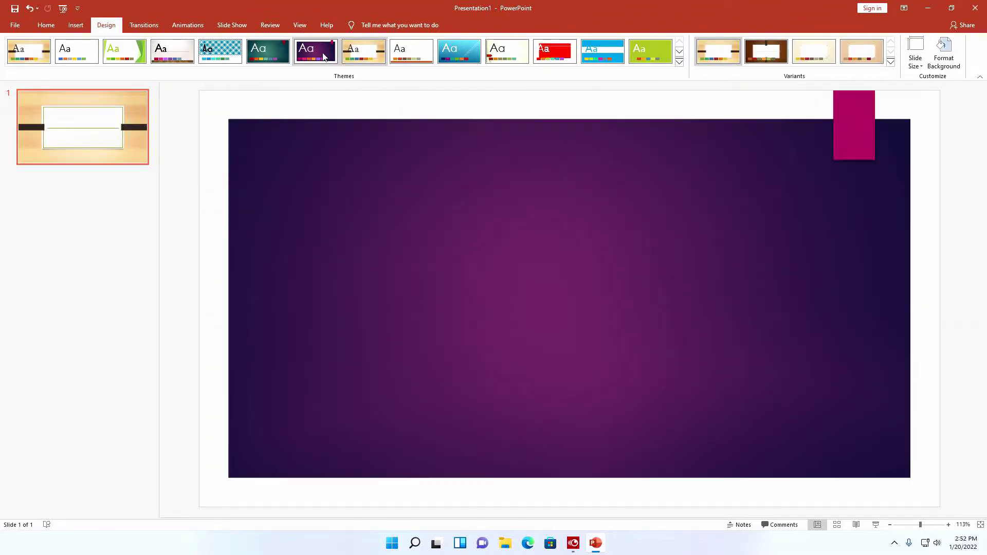
left_click(324, 57)
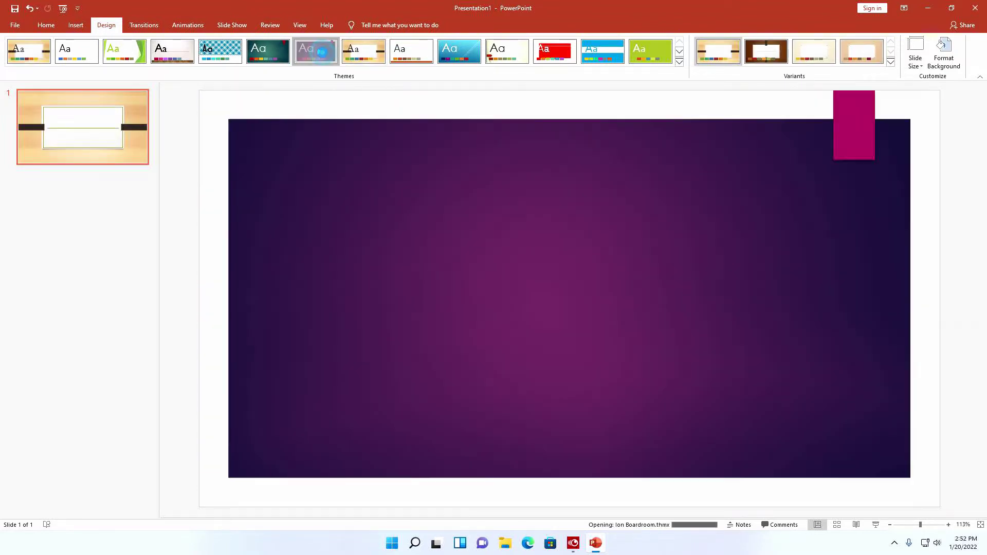
left_click(555, 57)
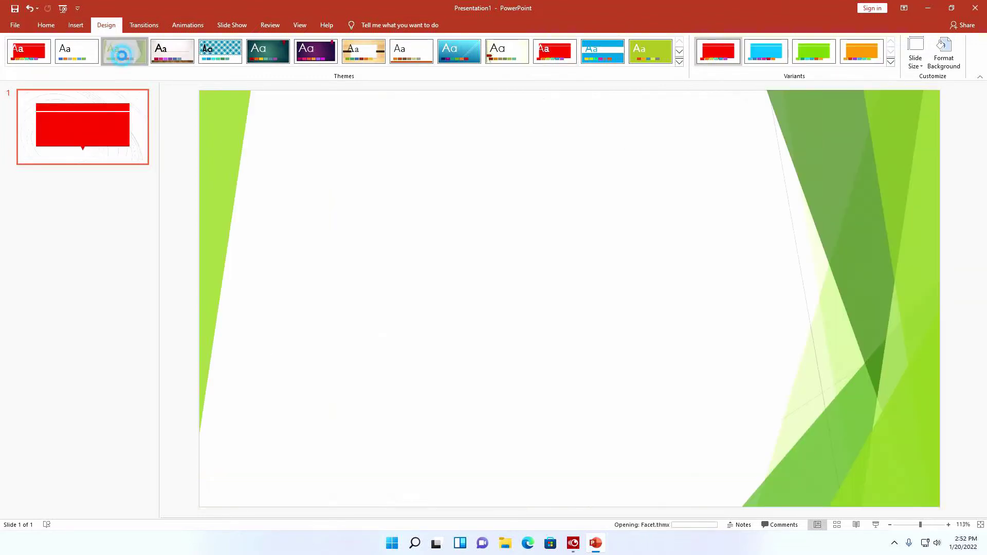
left_click(123, 57)
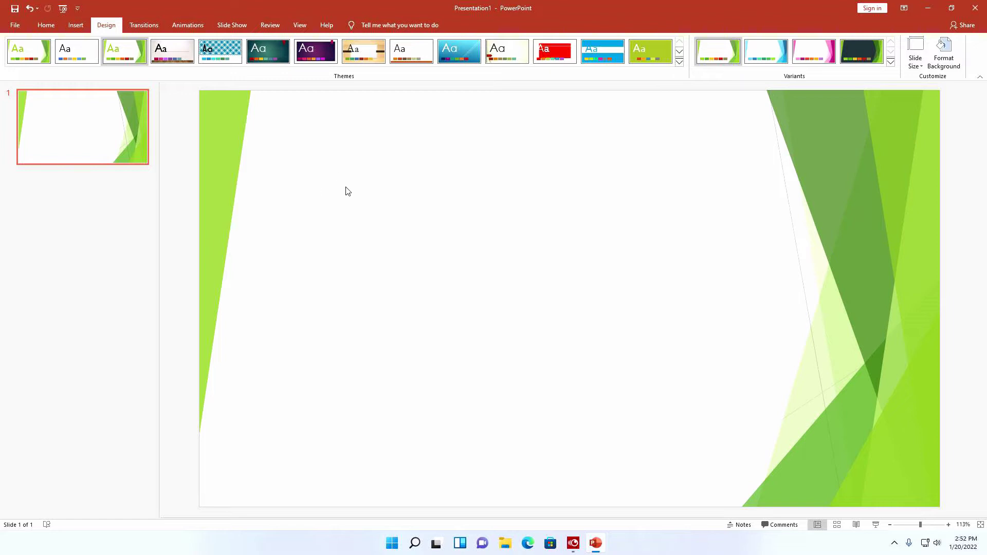
Set slide 1's background to the 'unnamed' wood-plank picture fill at 0% transparency.
right_click(361, 163)
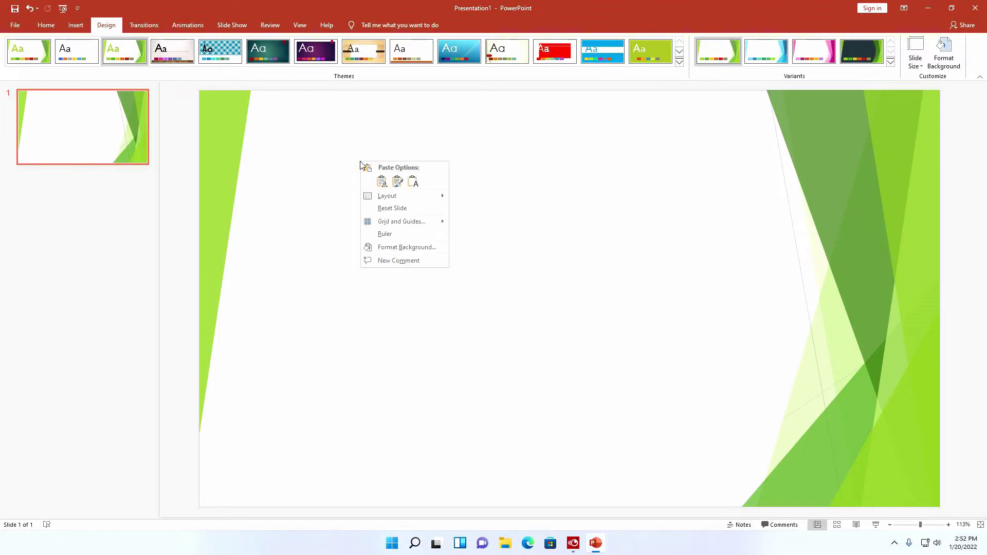
left_click(416, 248)
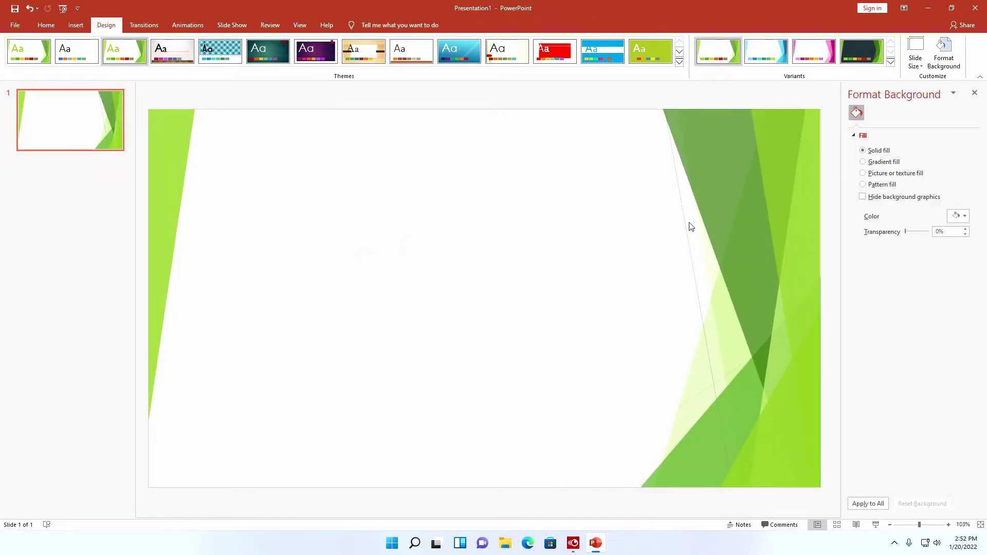
left_click(880, 174)
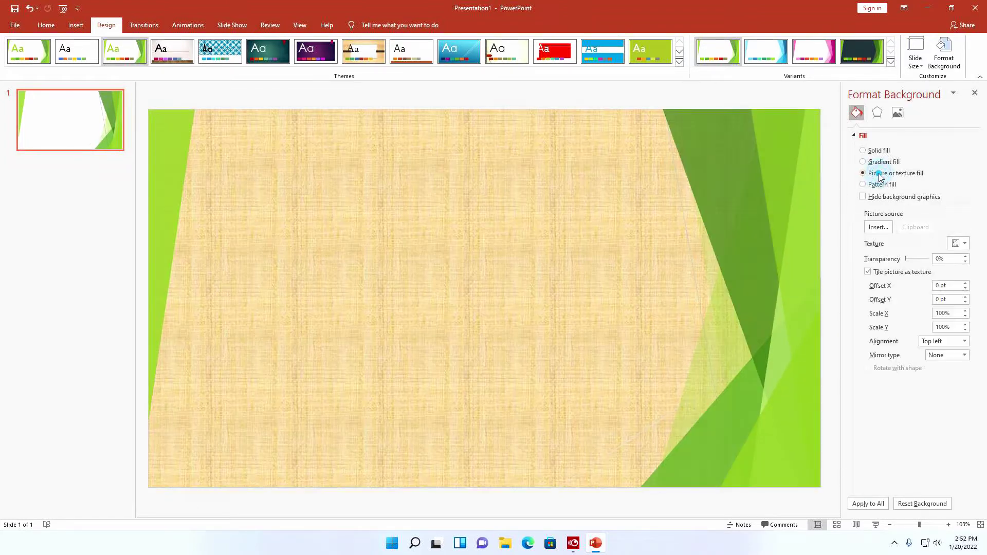
left_click(879, 229)
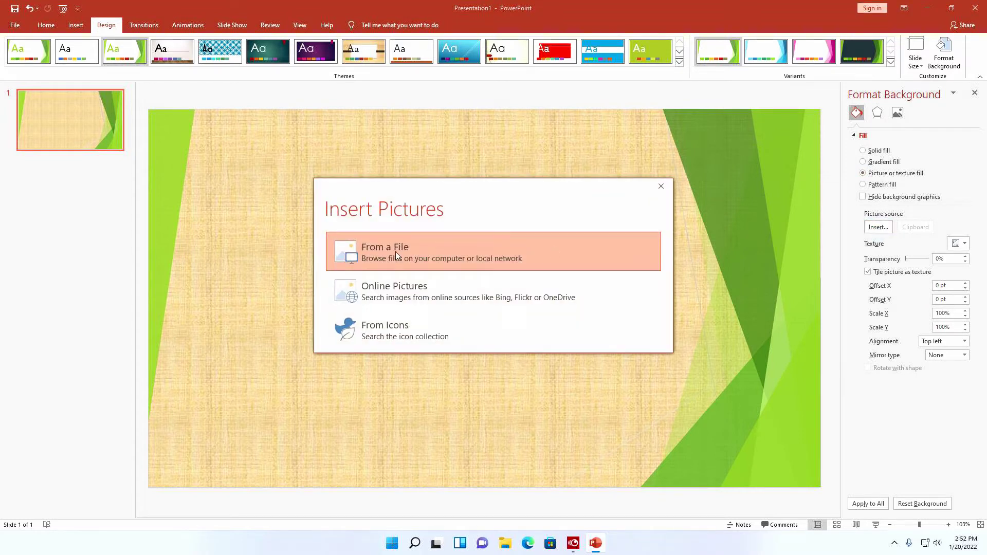
left_click(396, 258)
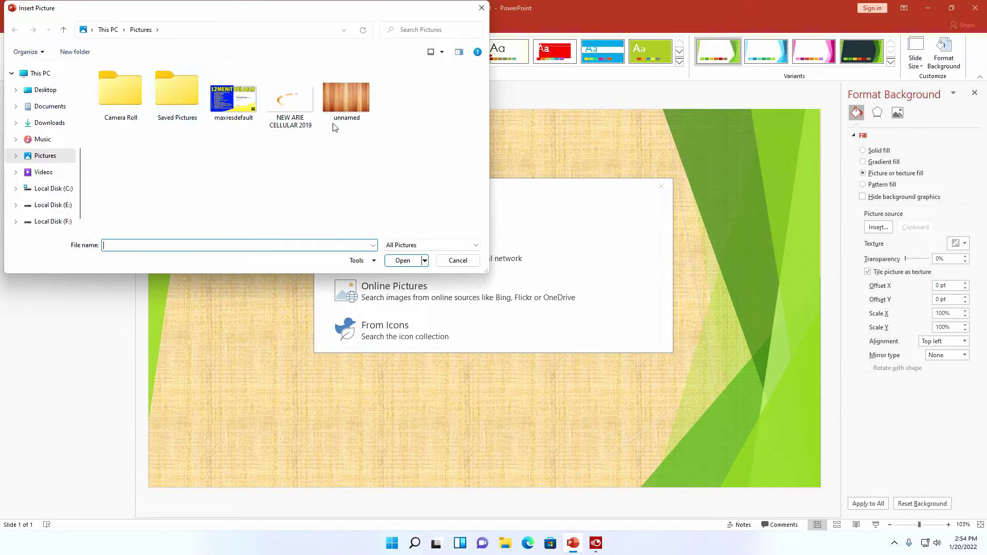
left_click(52, 155)
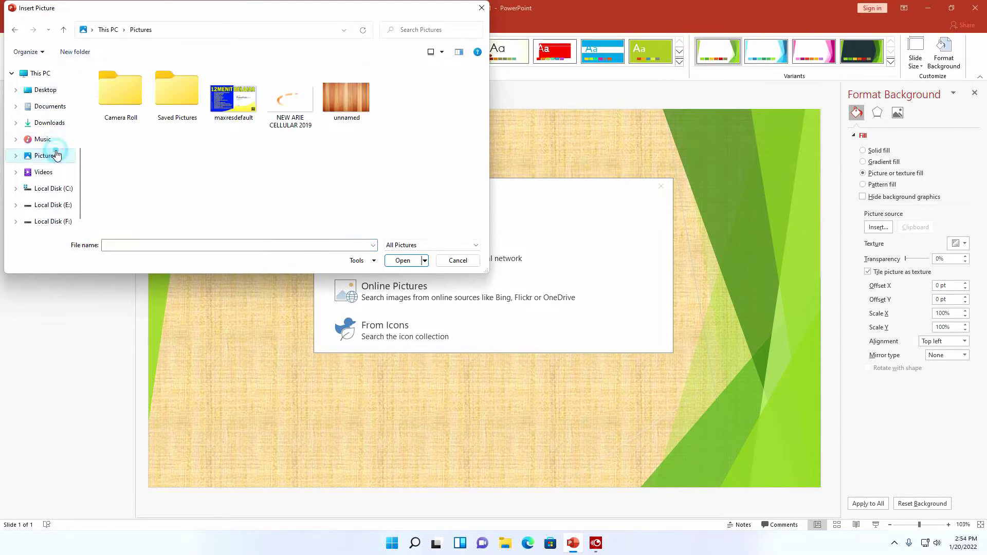
left_click(344, 104)
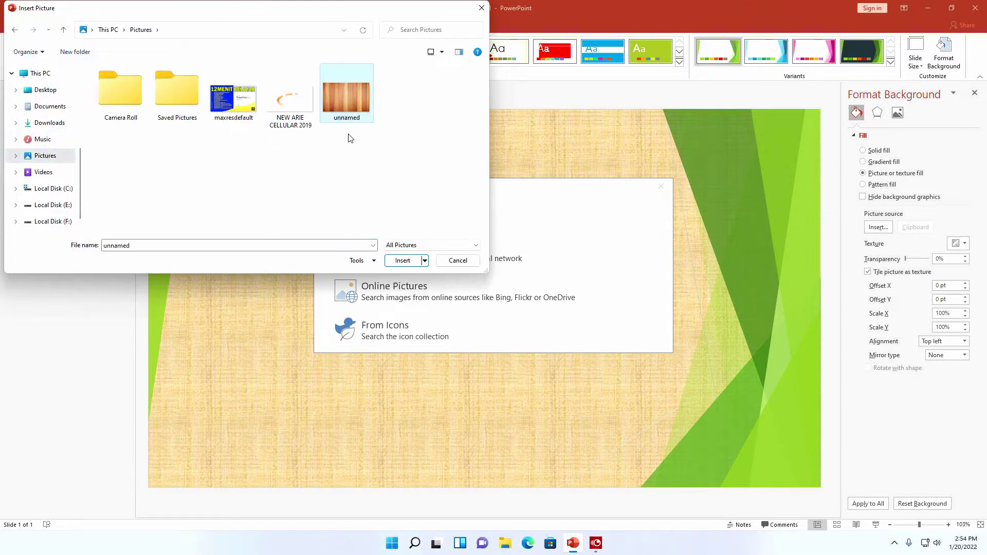
left_click(416, 261)
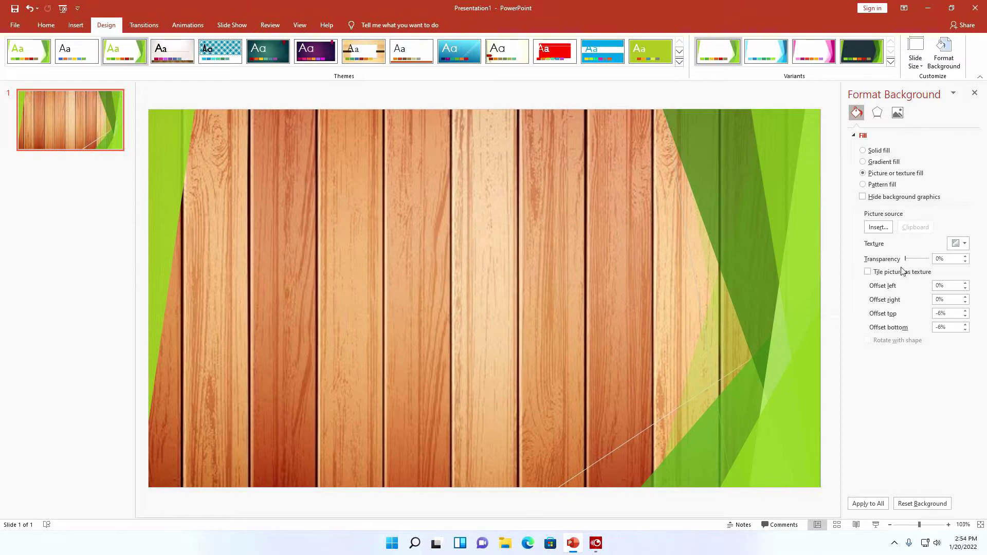
mouse_move(906, 260)
left_mouse_down()
mouse_move(919, 268)
mouse_move(870, 271)
left_mouse_up()
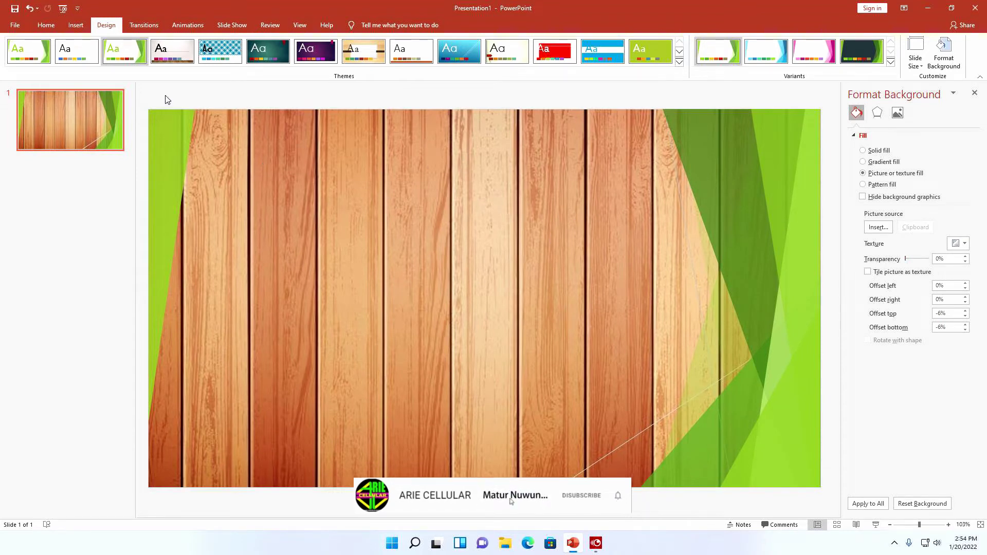
left_click(73, 27)
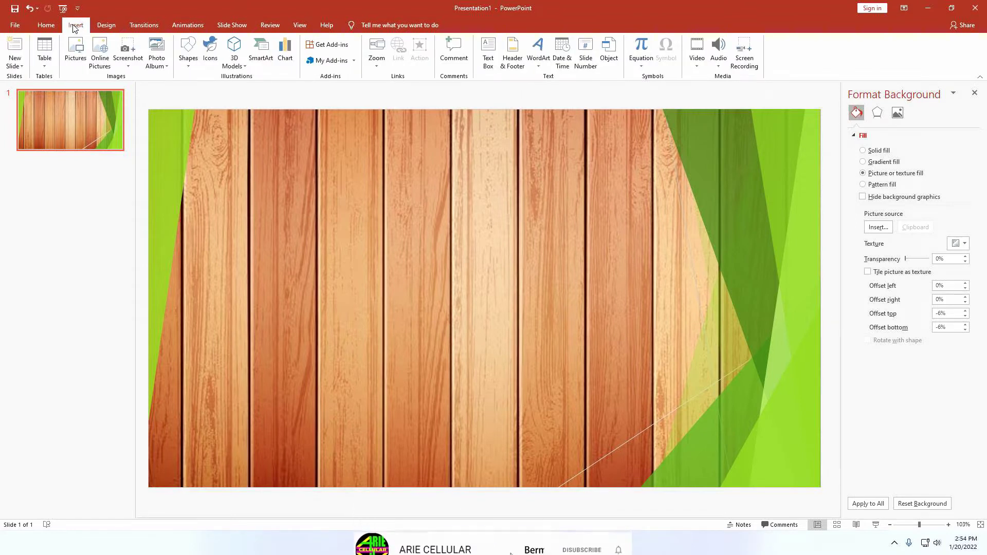
Insert a WordArt heading reading 'SELAMAT DATANG' and drag it near the slide top.
left_click(537, 64)
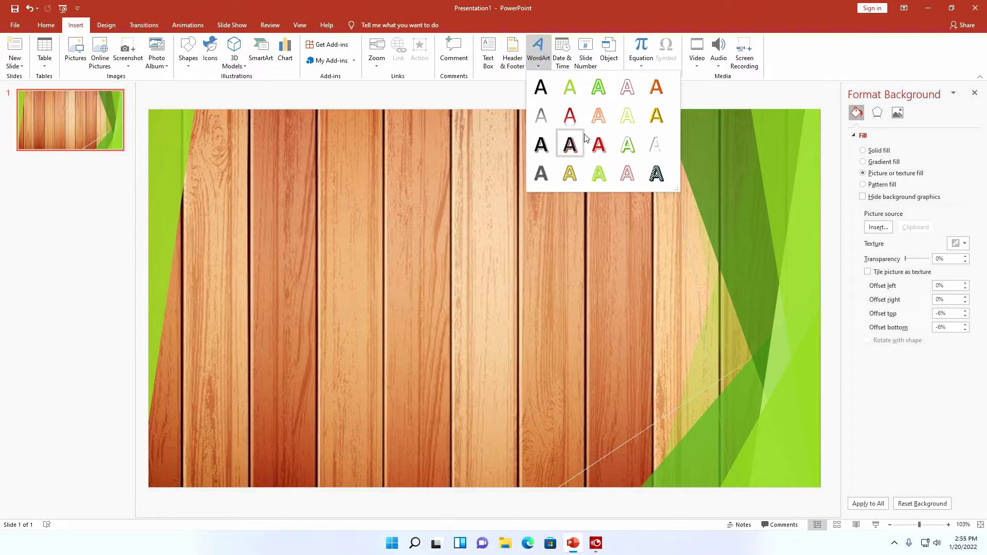
left_click(636, 120)
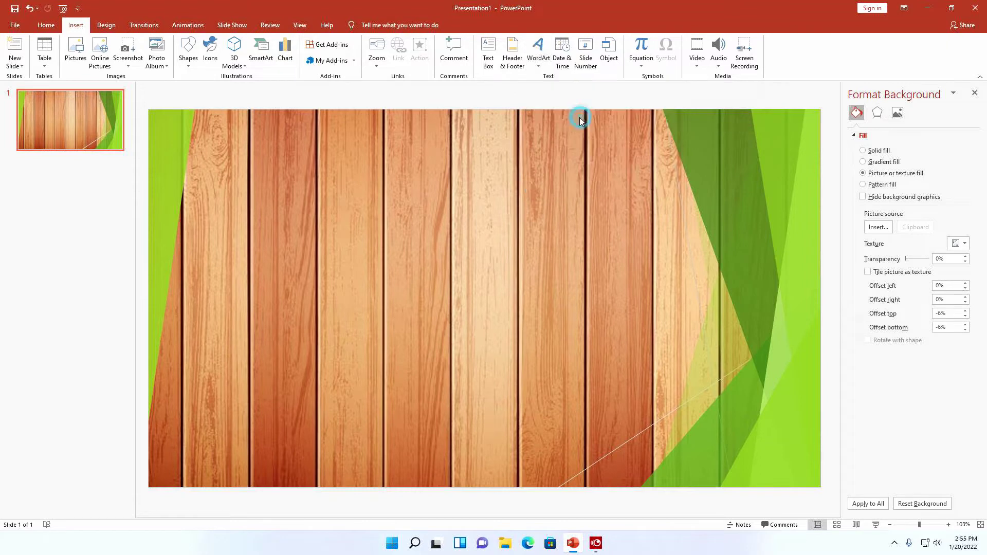
left_click(526, 301)
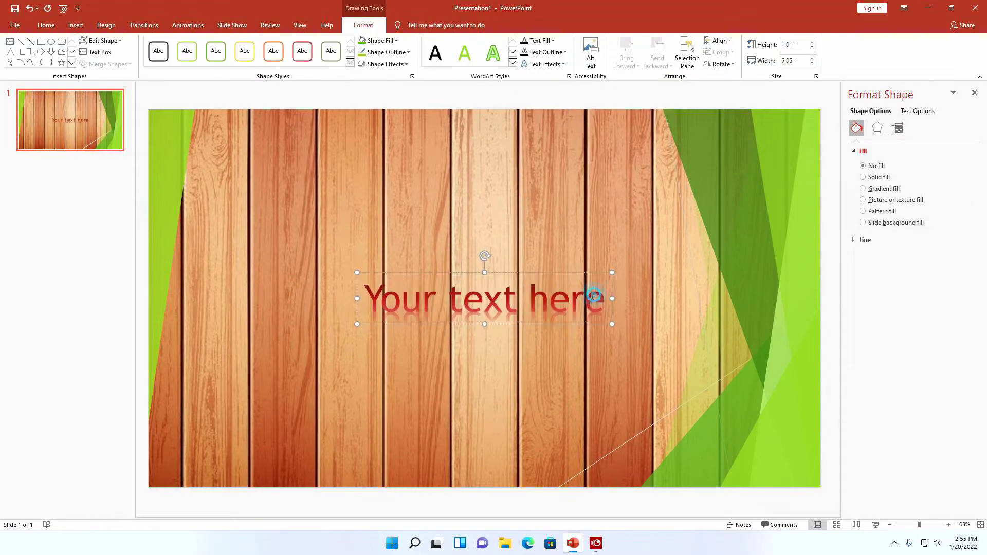
left_click_drag(605, 303, 439, 304)
triple_click(435, 305)
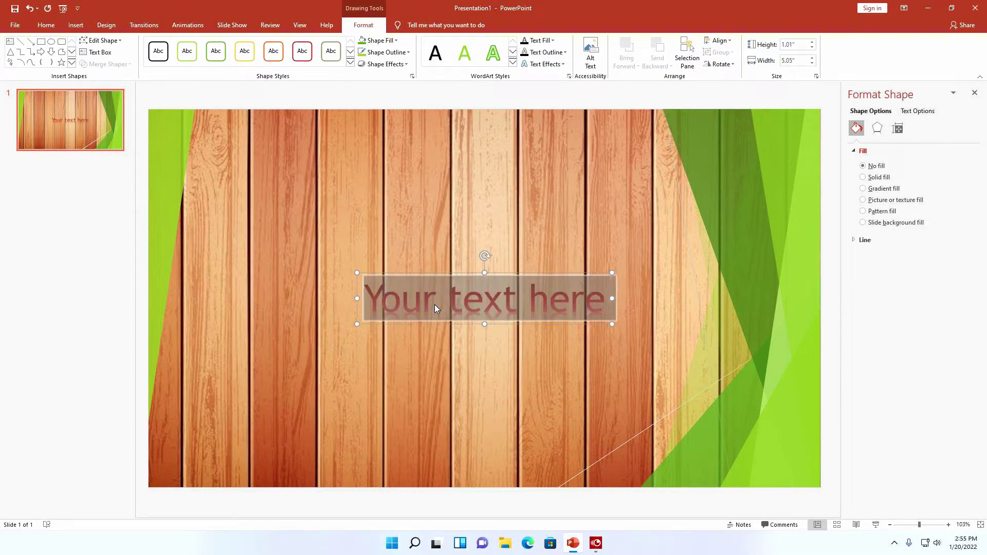
type("SER")
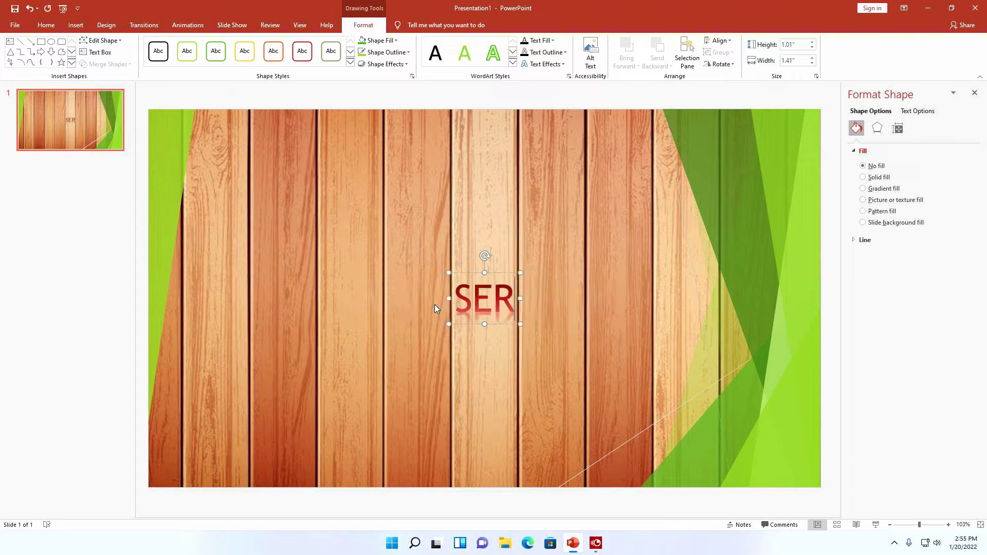
key("BackSpace")
type("LAMAT D")
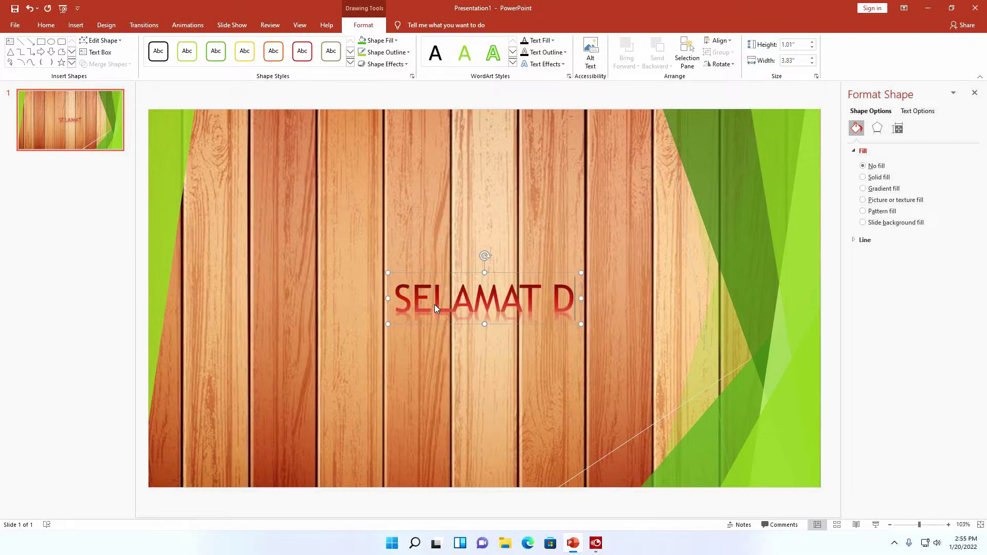
type("ATANG")
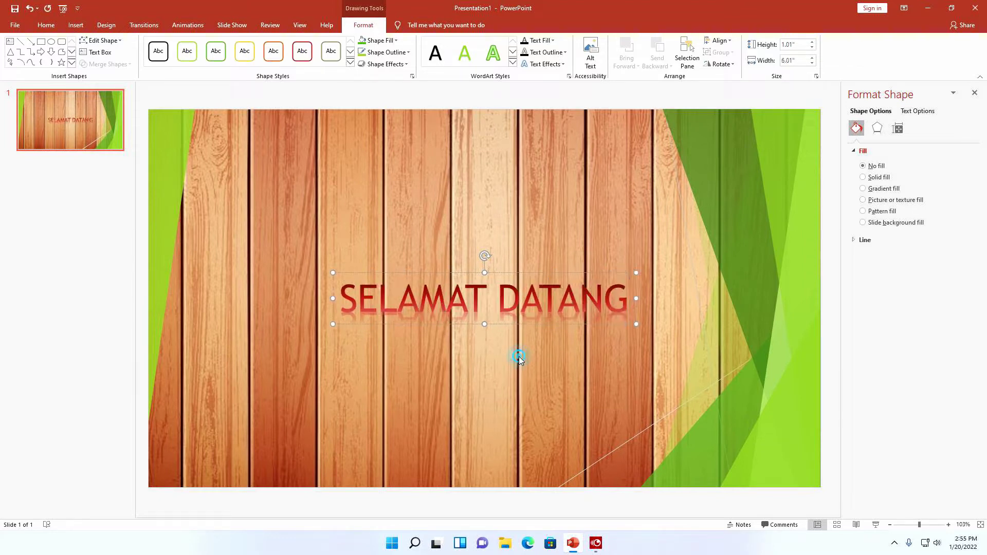
left_click(520, 356)
left_click(517, 319)
left_click_drag(526, 325, 466, 190)
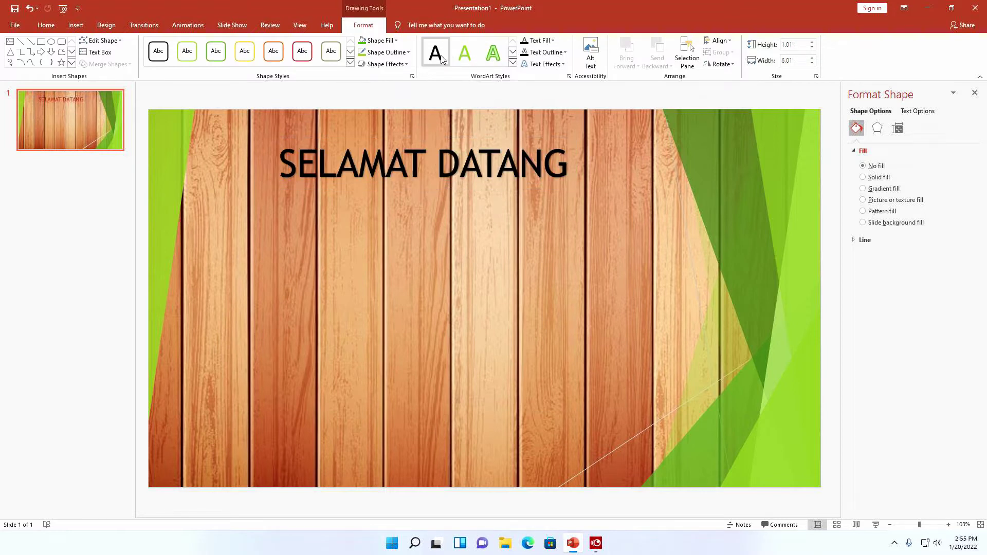
Restyle the heading as white WordArt with a green outline.
left_click(513, 62)
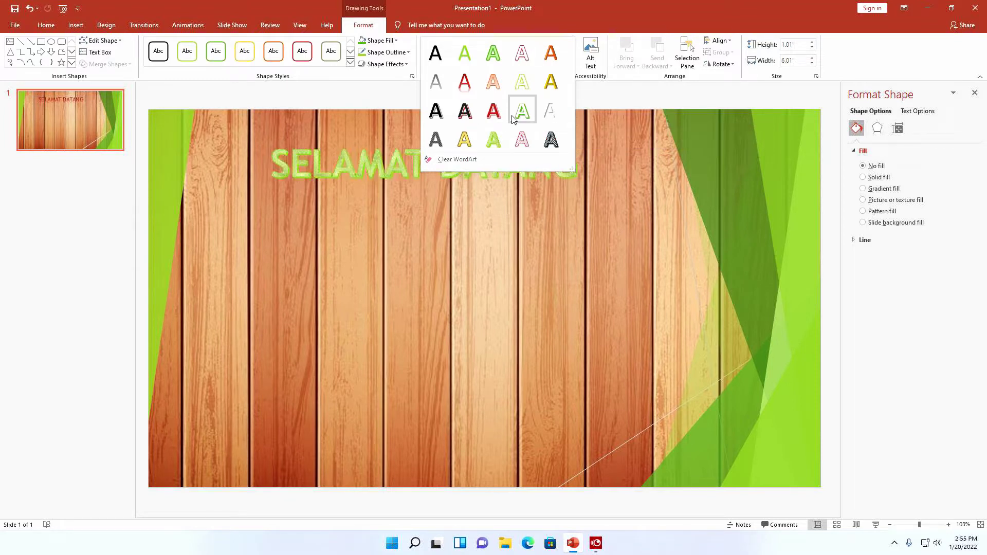
left_click(522, 110)
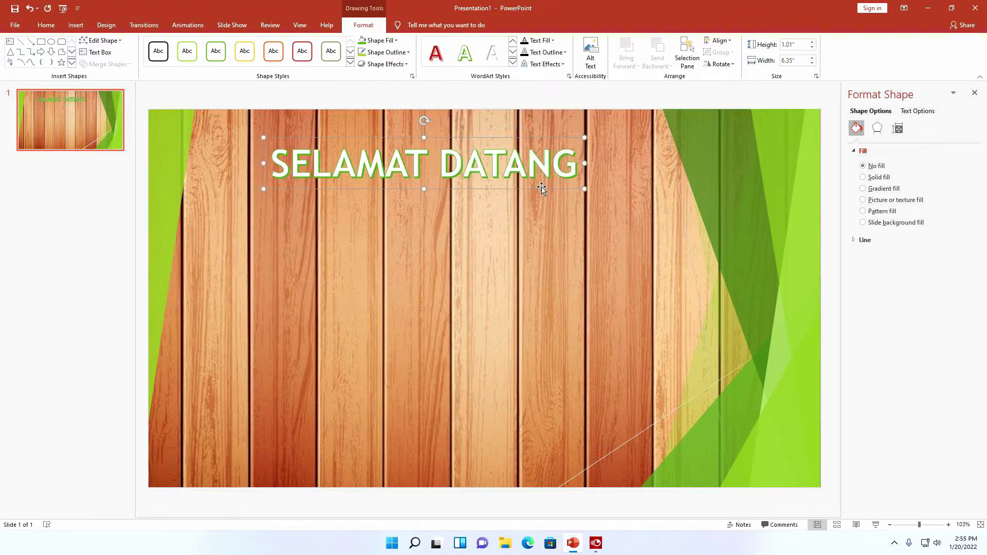
left_click_drag(539, 189, 521, 187)
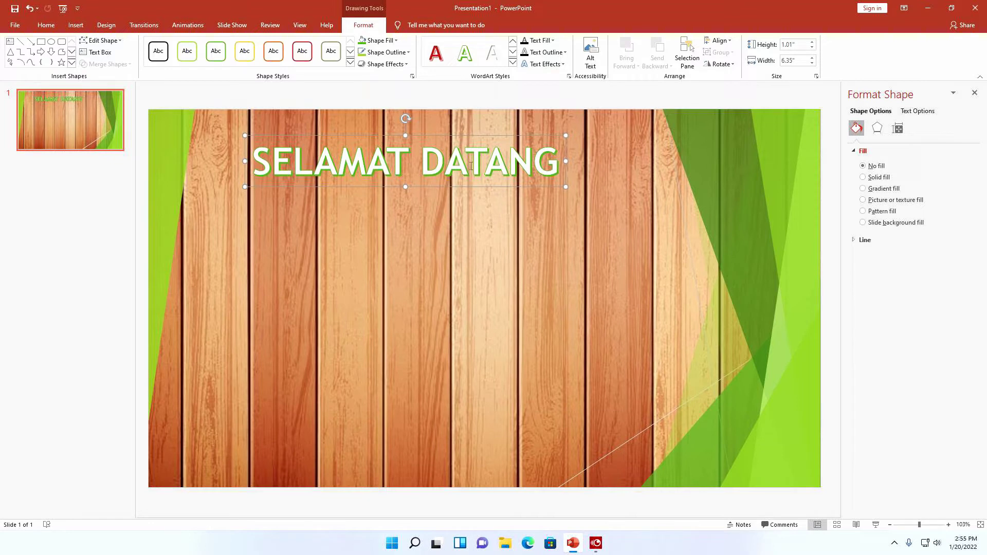
Move the SELAMAT DATANG heading down to the centre of the wood slide.
left_click(46, 25)
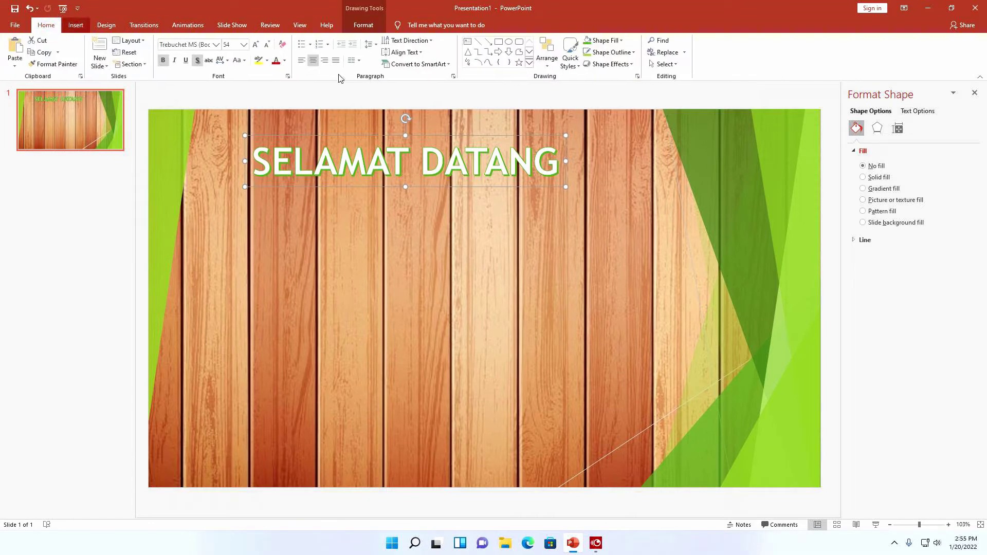
left_click(216, 45)
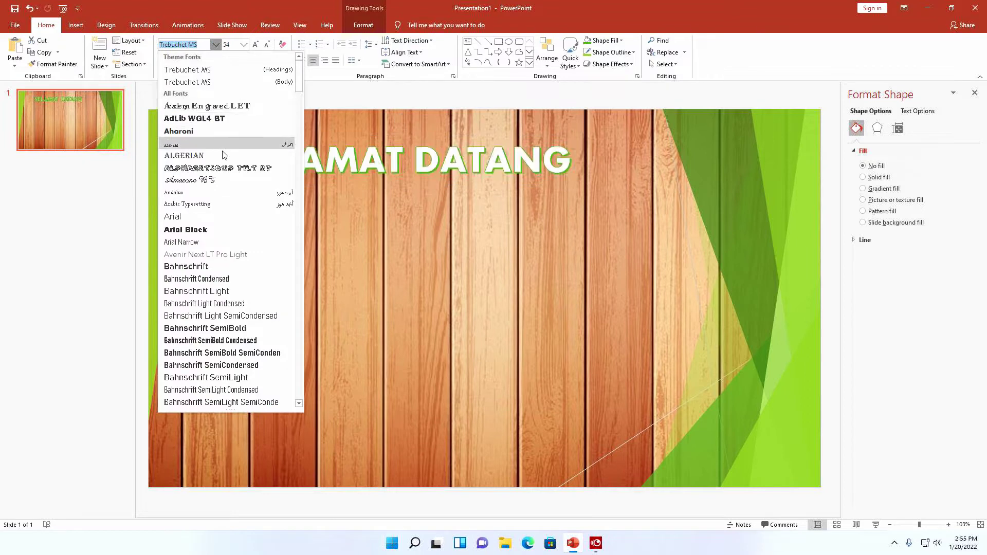
left_click(499, 220)
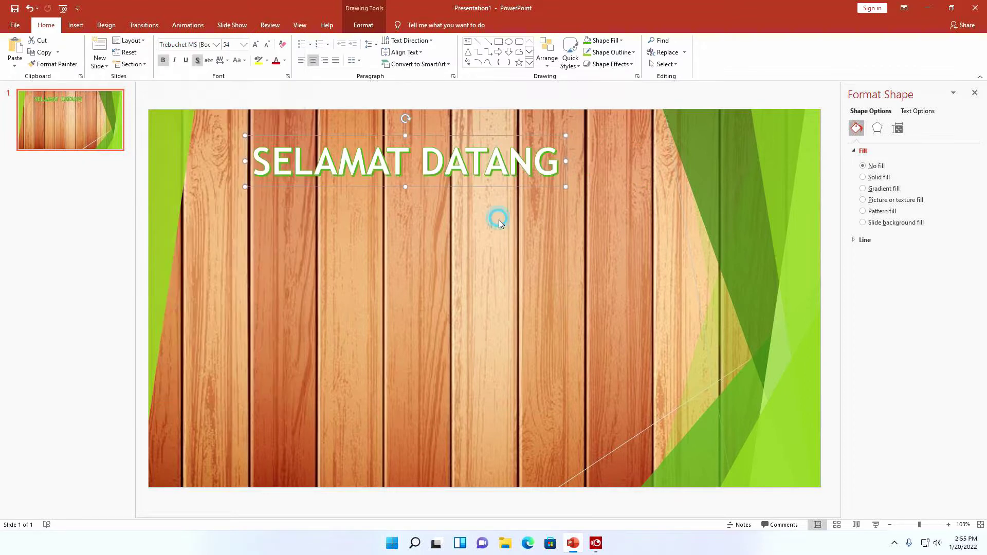
mouse_move(453, 189)
left_mouse_down()
mouse_move(462, 184)
mouse_move(461, 332)
left_mouse_up()
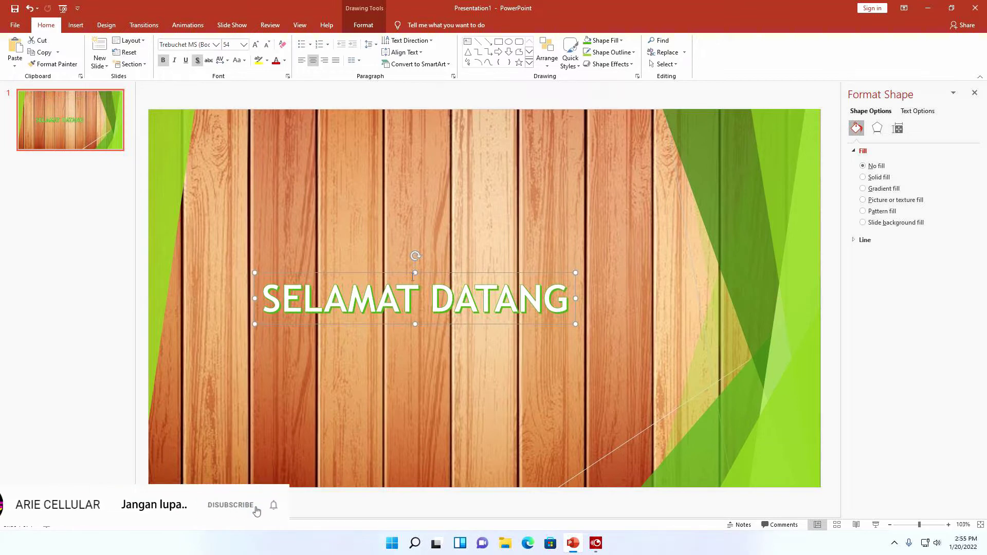
left_click_drag(499, 278, 511, 277)
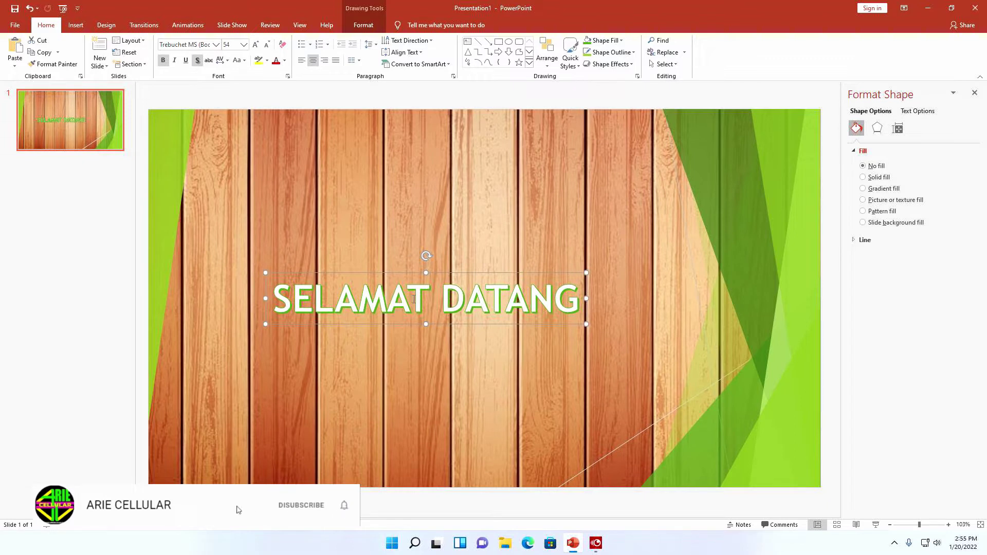
left_click_drag(362, 273, 376, 286)
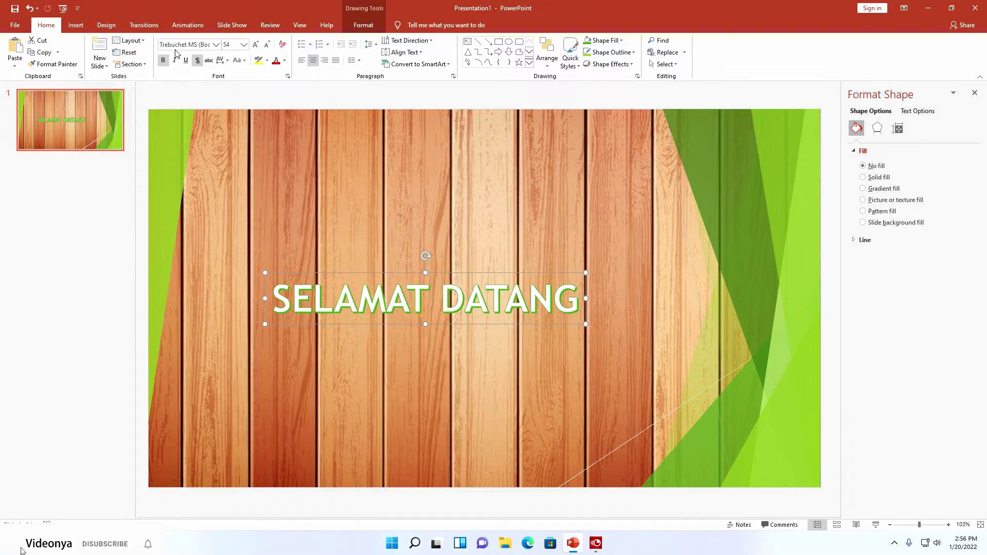
left_click(188, 26)
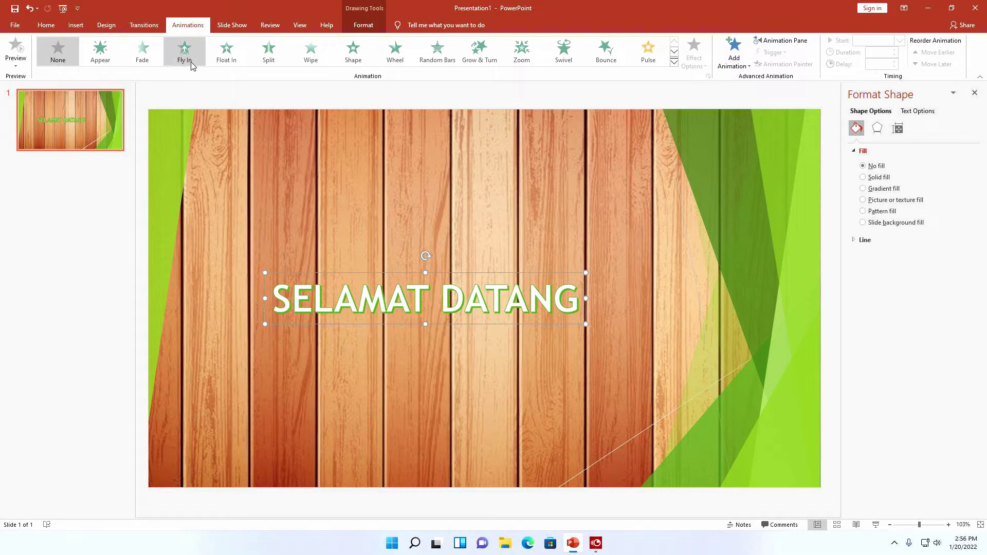
Preview Appear, Fade, Fly In, Float In and Wipe on the title, keeping Split.
left_click(109, 58)
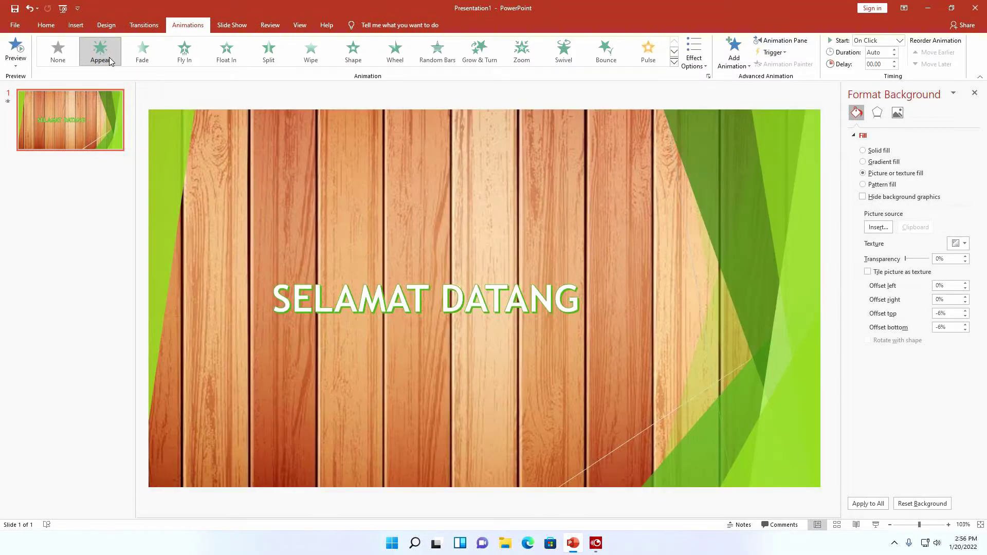
left_click(139, 59)
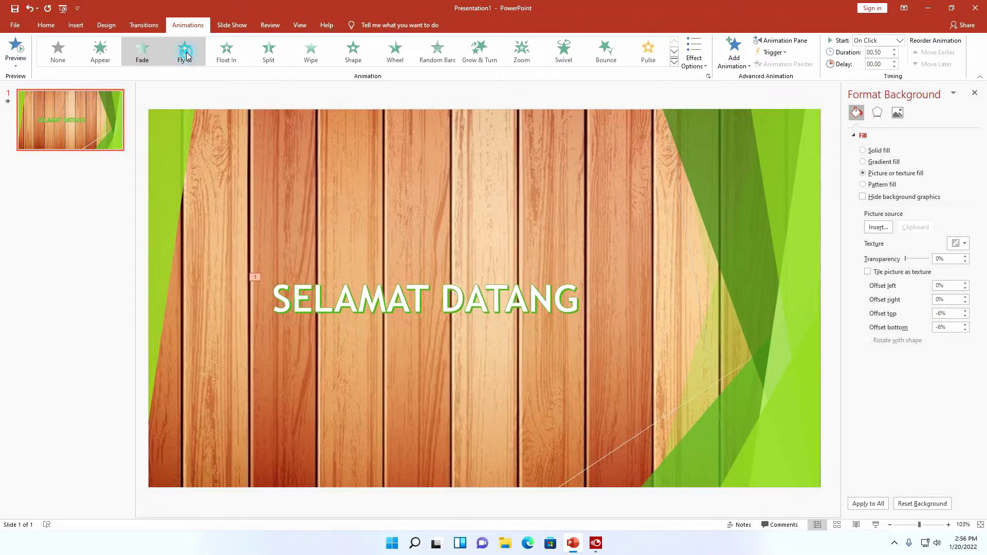
left_click(187, 55)
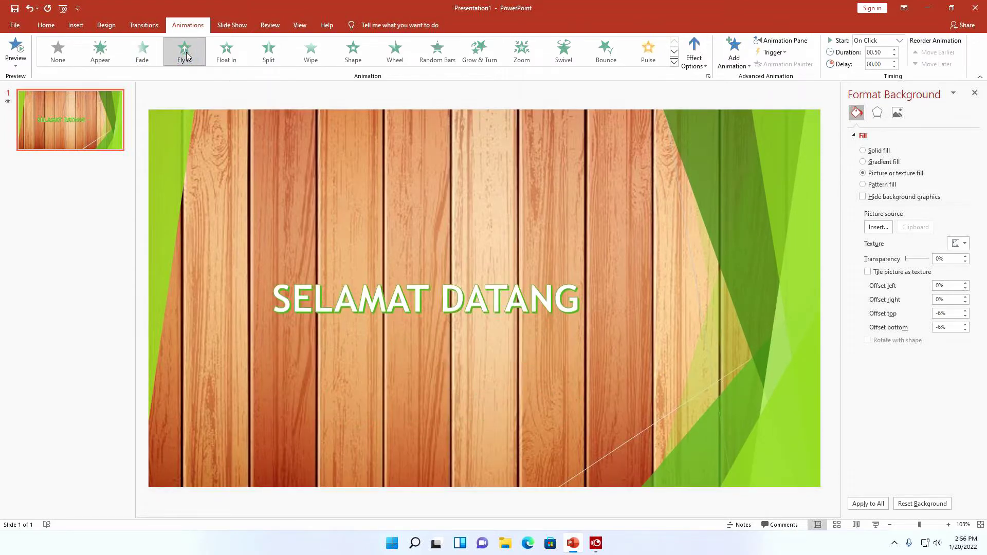
left_click(244, 61)
left_click(272, 56)
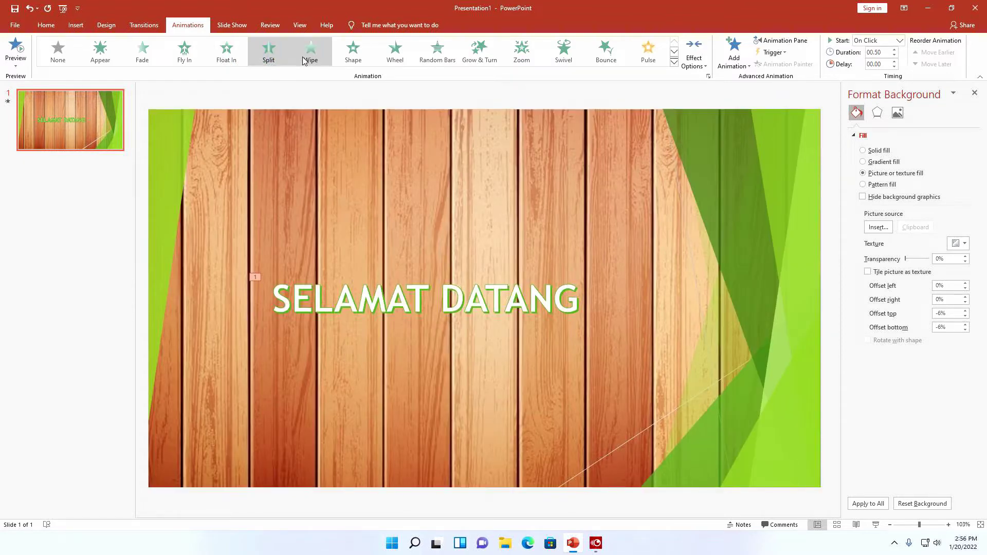
left_click(309, 56)
left_click(262, 60)
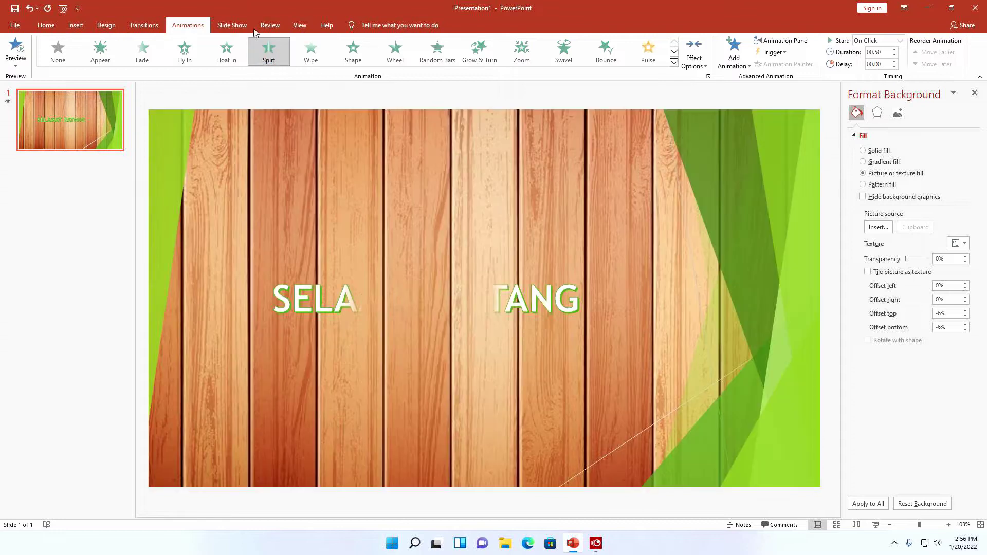
left_click(286, 63)
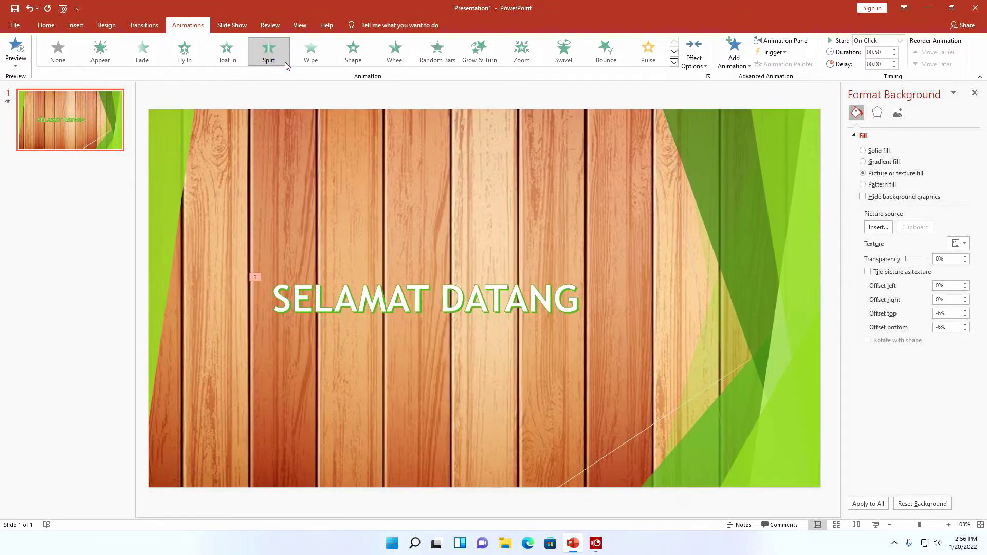
Apply the wood background to all slides and reapply Split to the title.
left_click(869, 505)
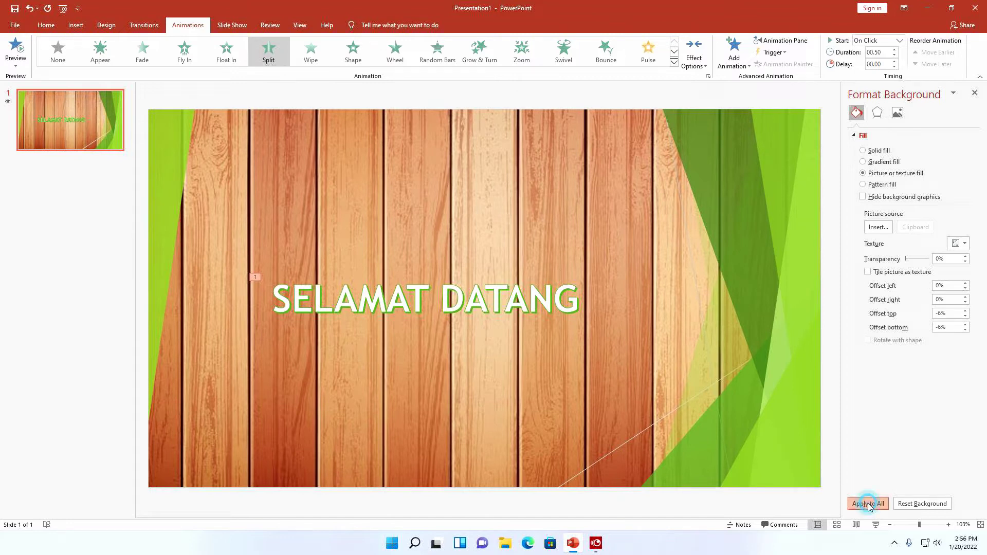
left_click(486, 305)
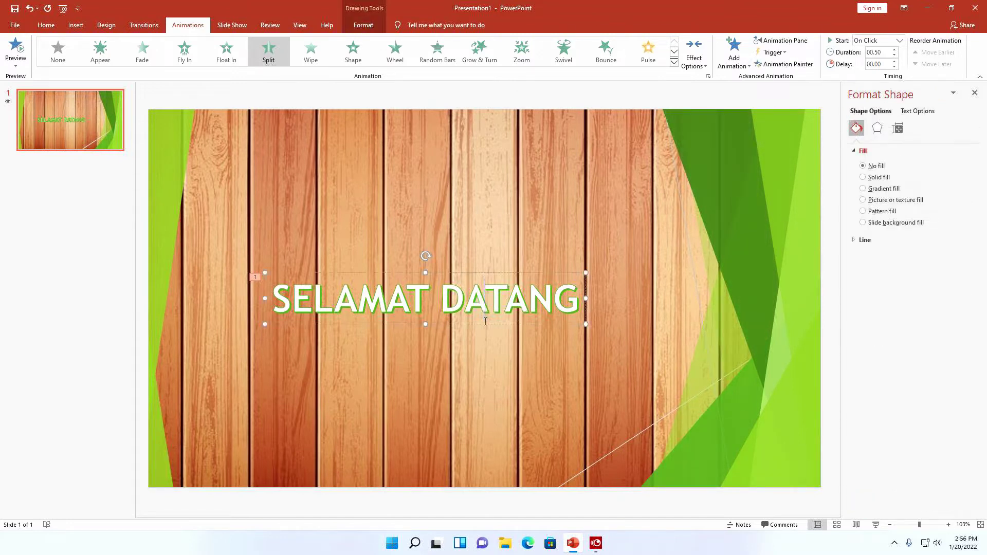
left_click(258, 51)
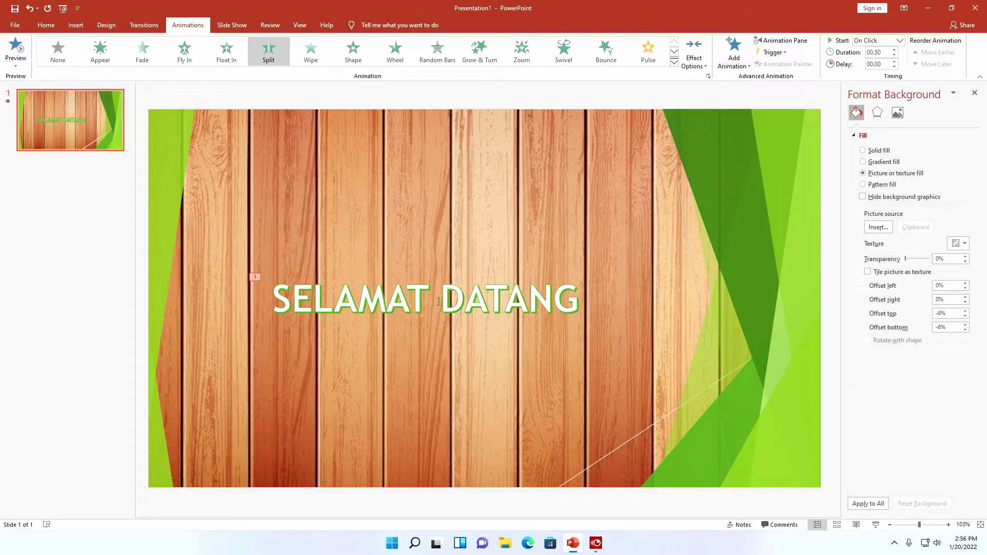
left_click(418, 295)
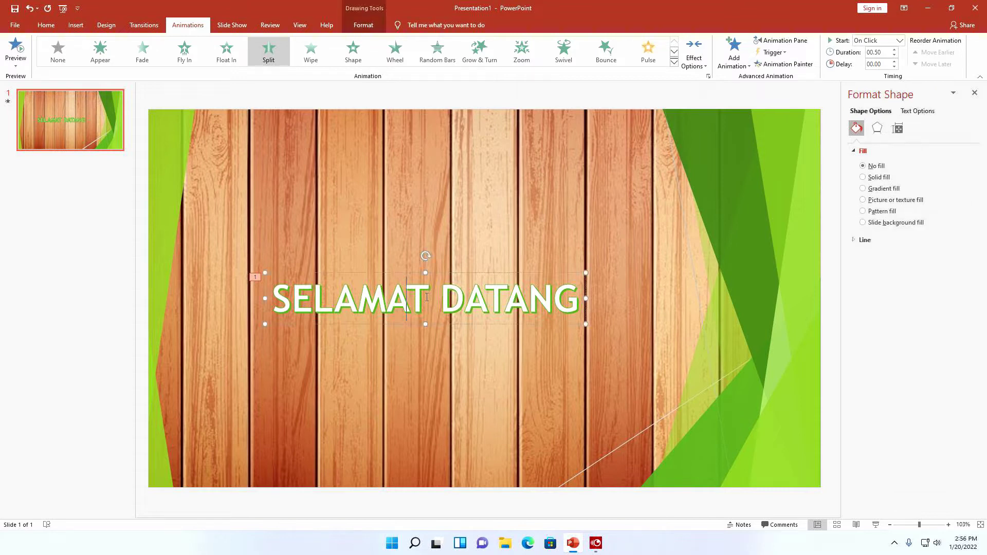
left_click(262, 52)
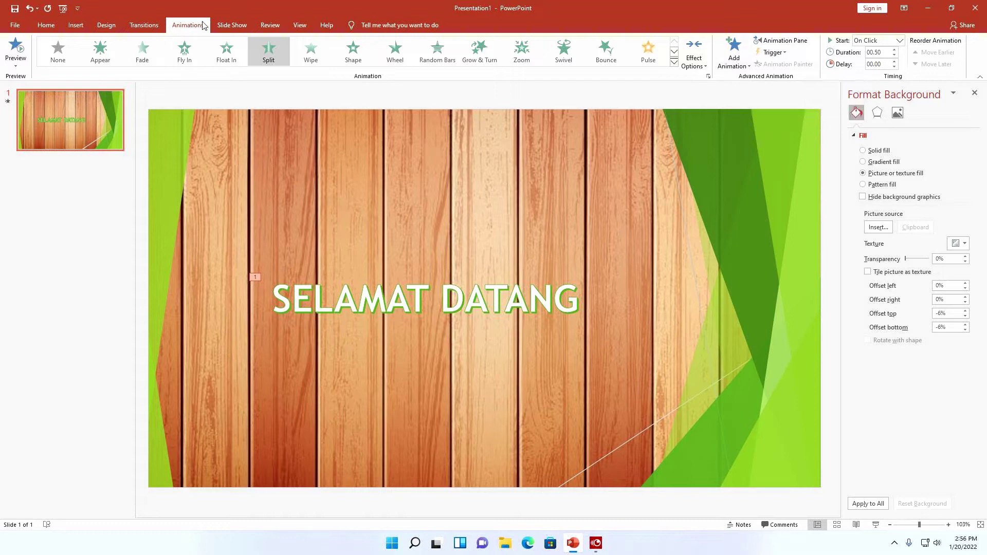
Lengthen the title's Split animation to 2 seconds in the Animation Pane.
left_click(784, 41)
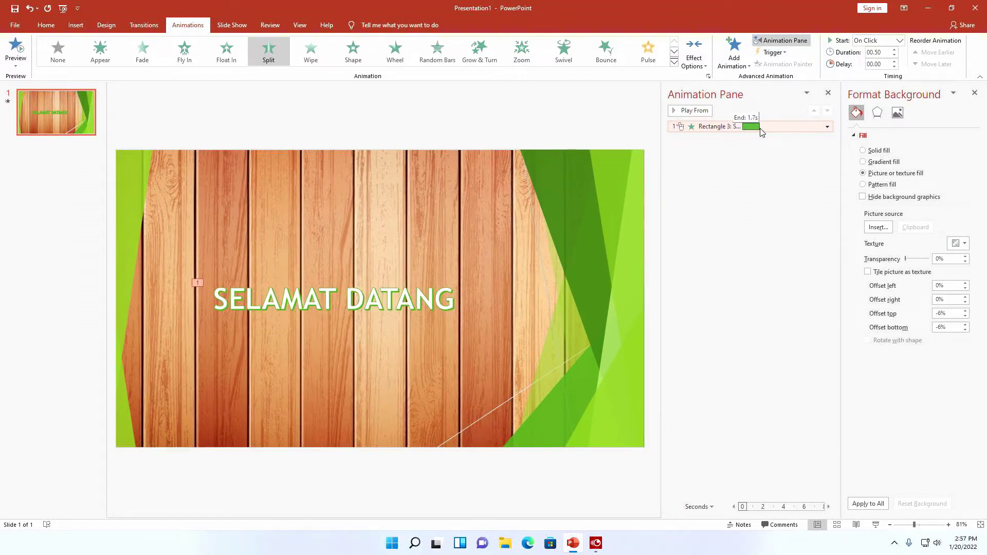
left_click_drag(760, 131, 761, 132)
left_click(685, 116)
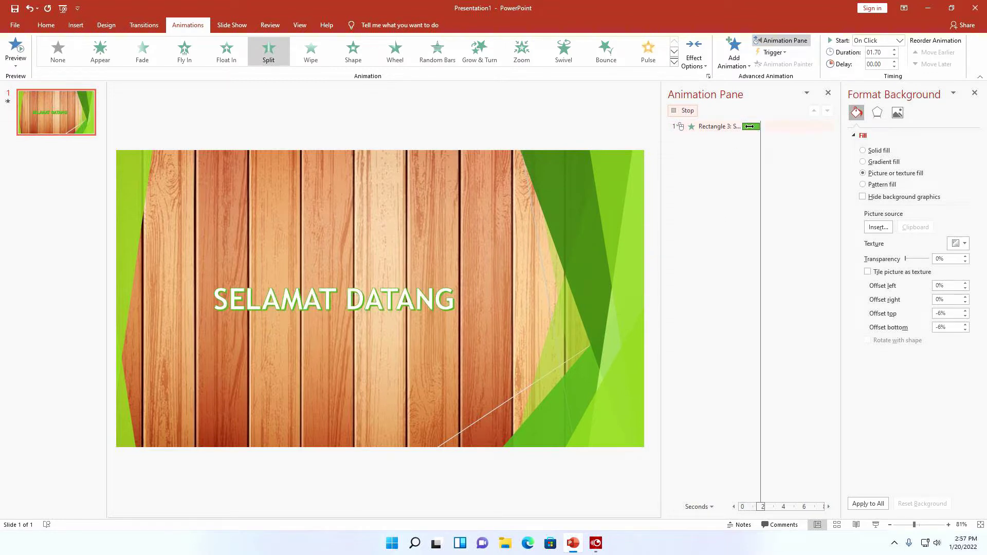
left_click_drag(759, 126, 763, 127)
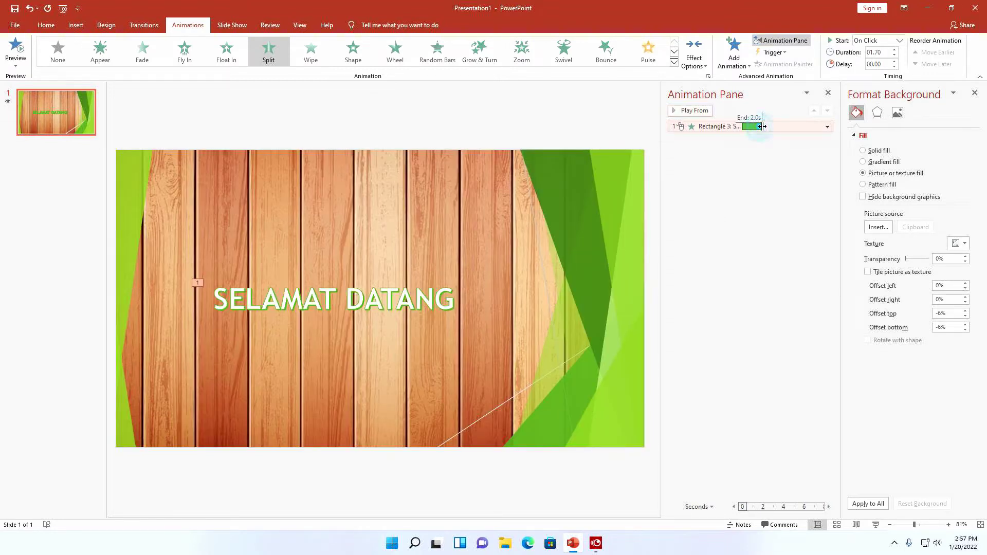
left_click(704, 112)
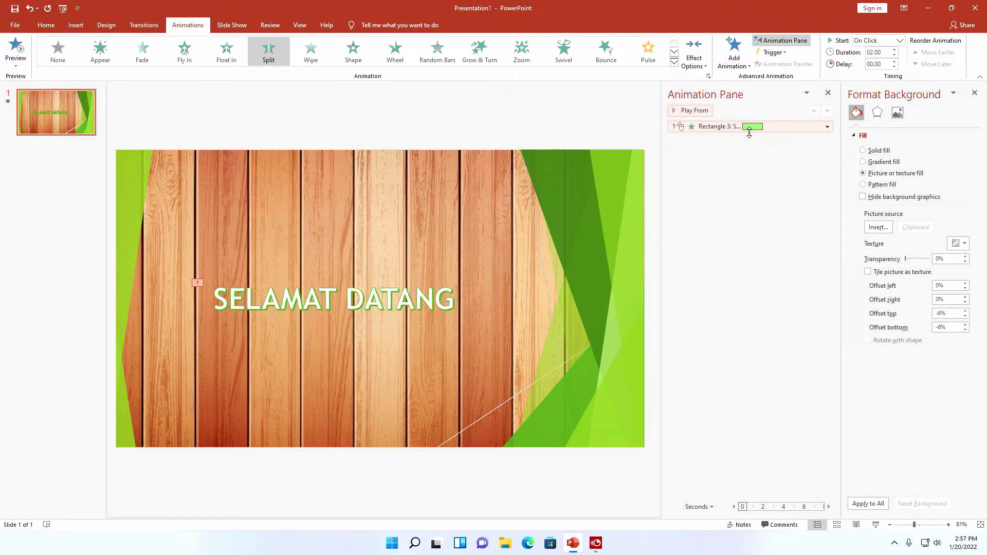
Set the Split animation to start With Previous and preview it.
left_click(828, 126)
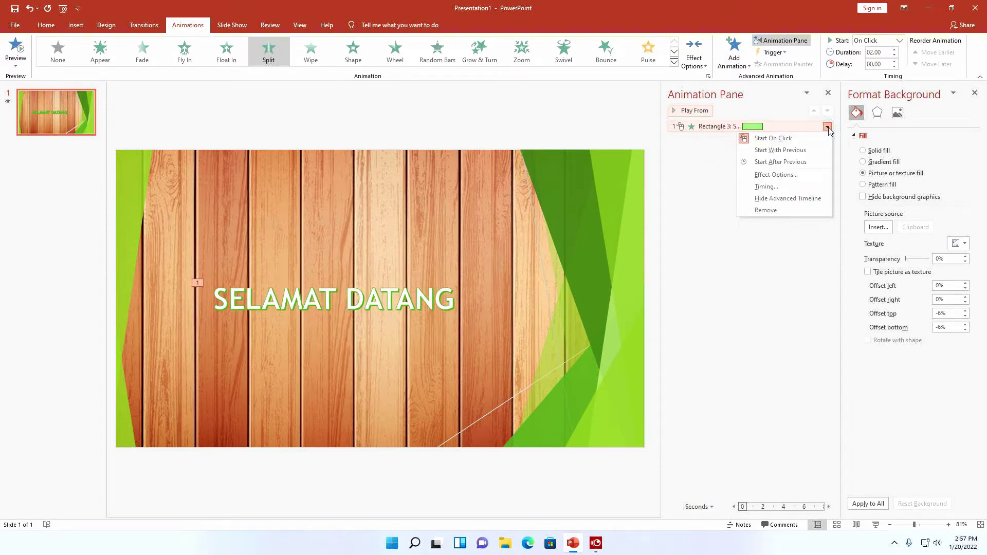
left_click(811, 156)
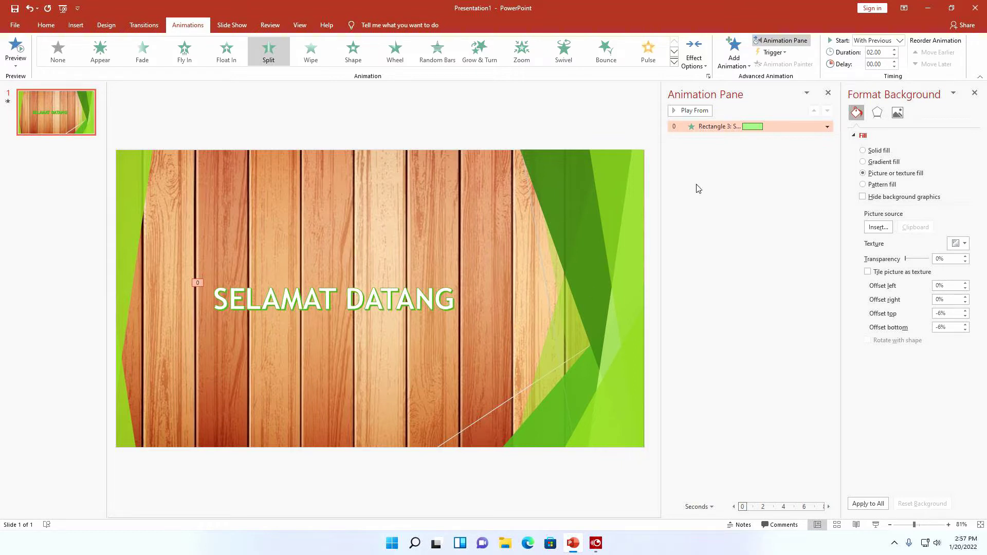
left_click(828, 127)
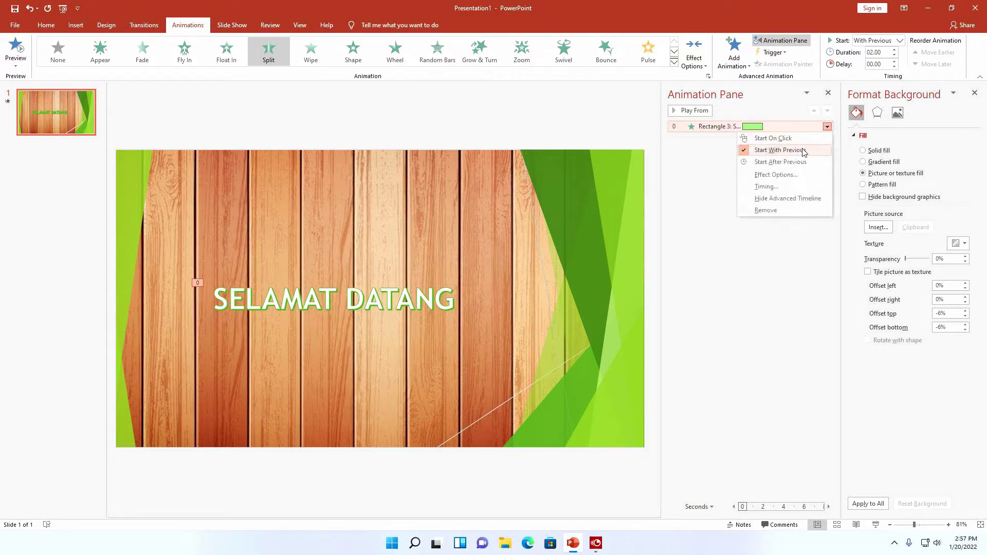
left_click(802, 150)
left_click(828, 126)
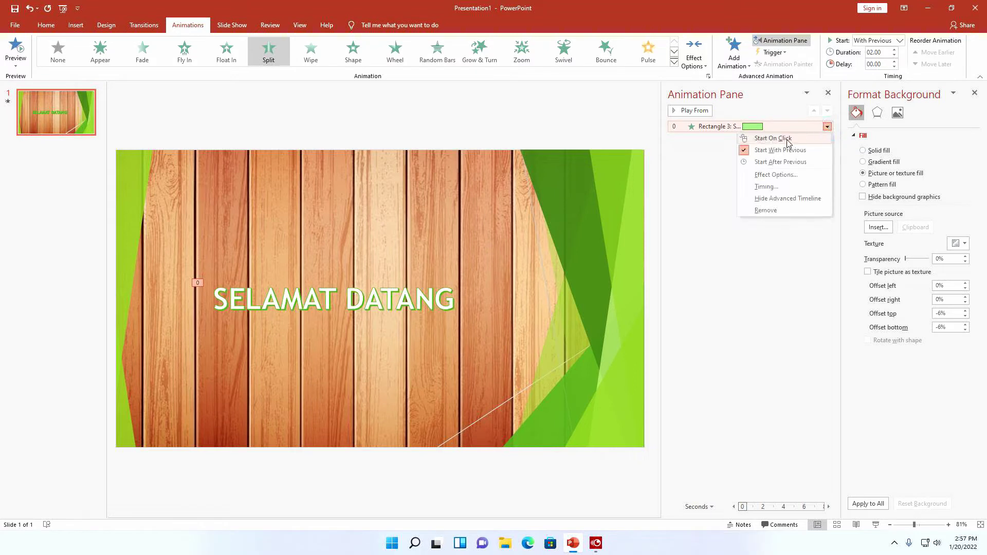
left_click(787, 139)
left_click(828, 127)
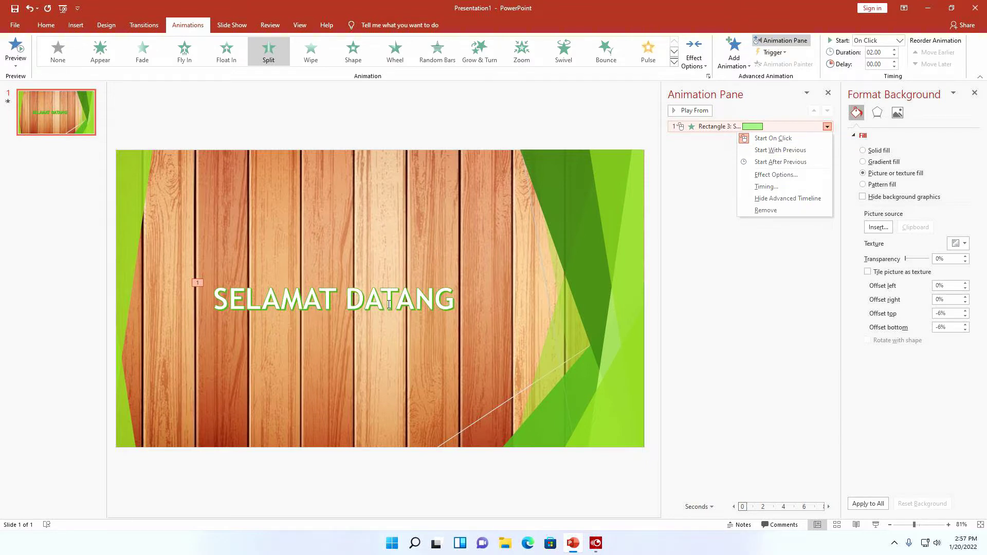
left_click(773, 150)
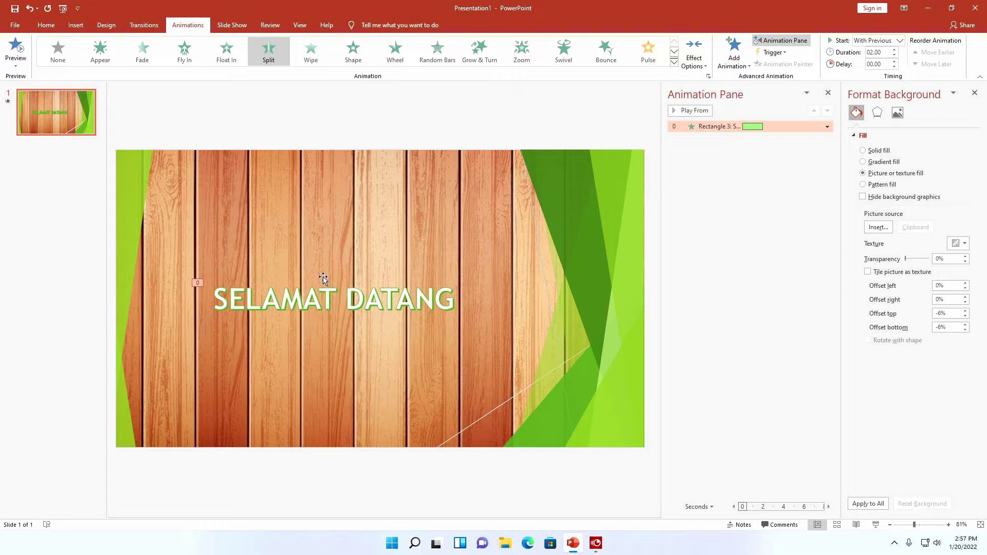
left_click(703, 110)
Insert a new slide 2 after the welcome slide, inheriting the wood background.
left_click(58, 152)
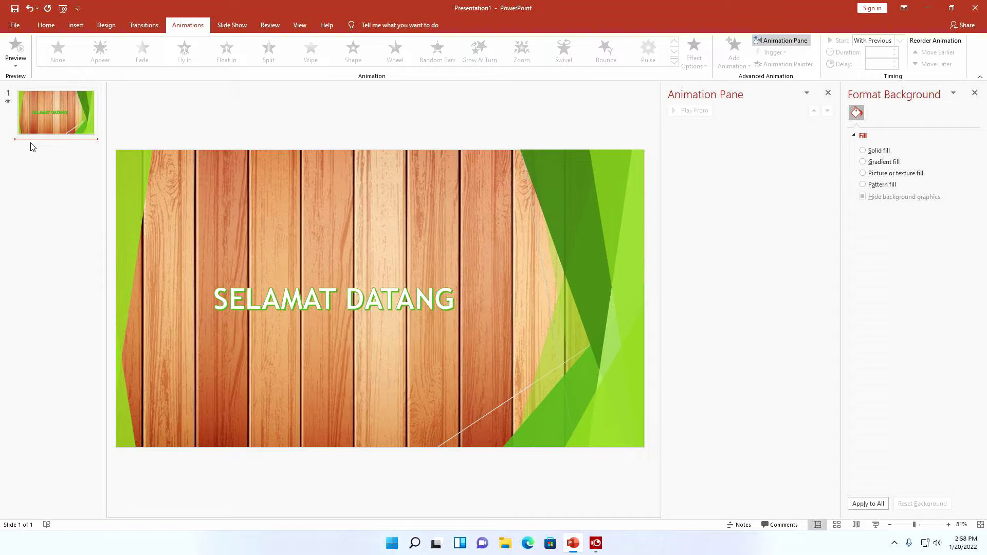
right_click(16, 145)
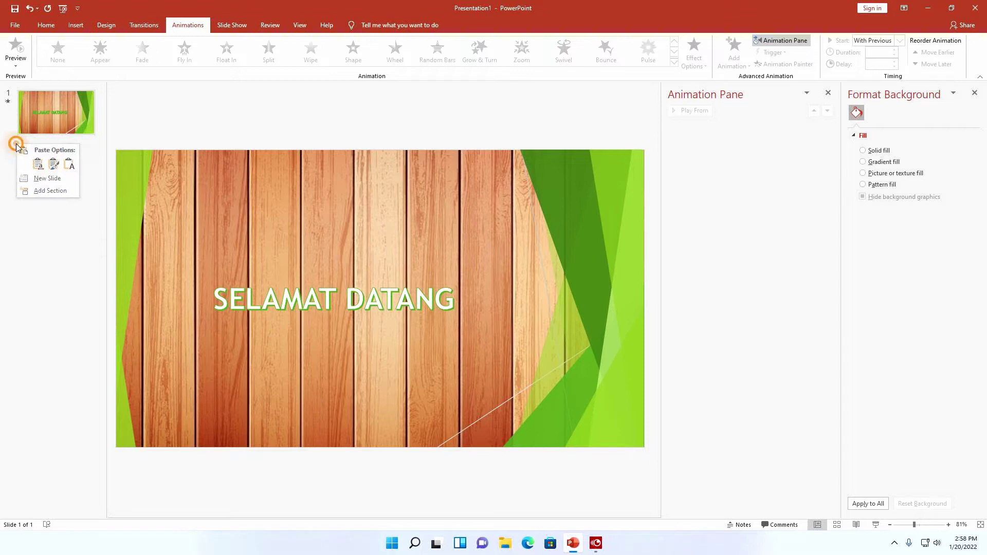
left_click(47, 178)
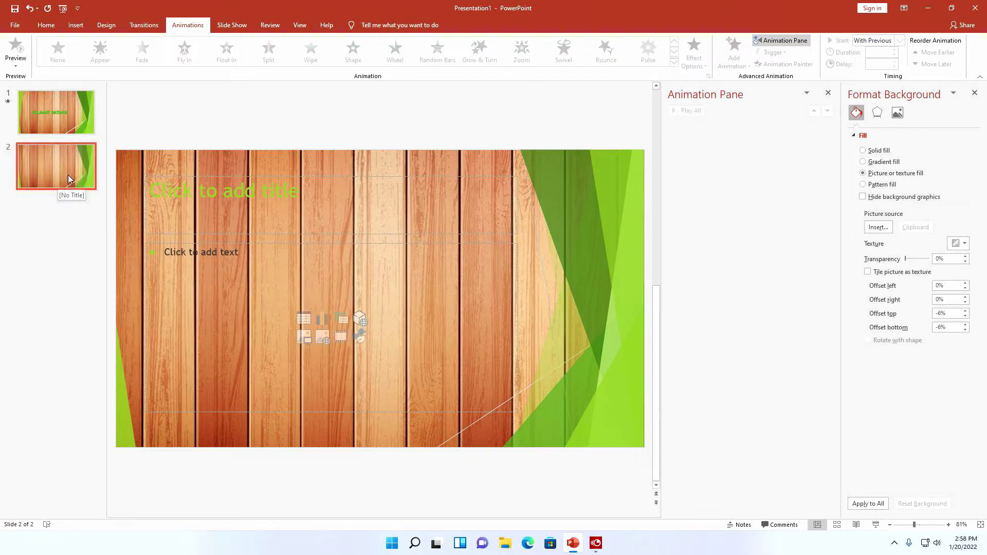
left_click(371, 276)
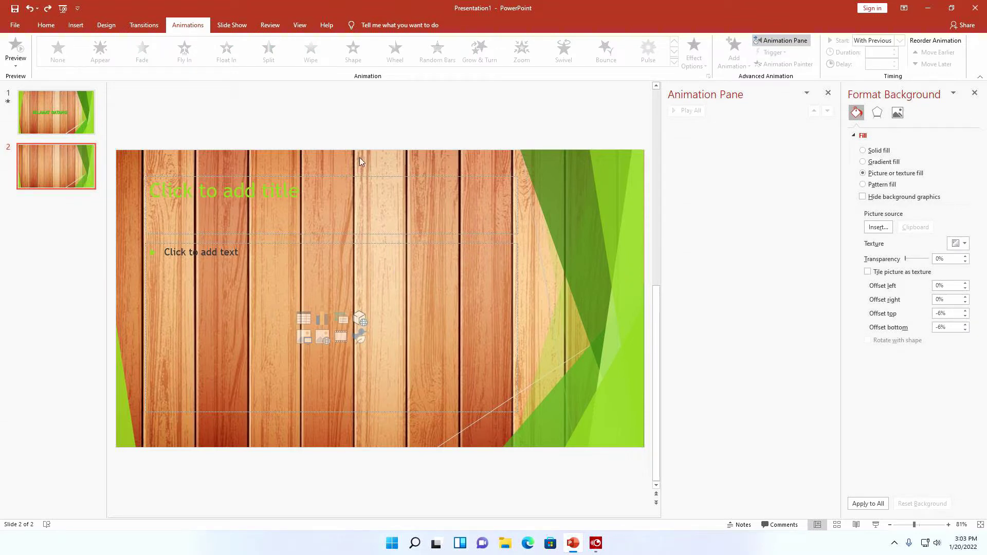
left_click(66, 112)
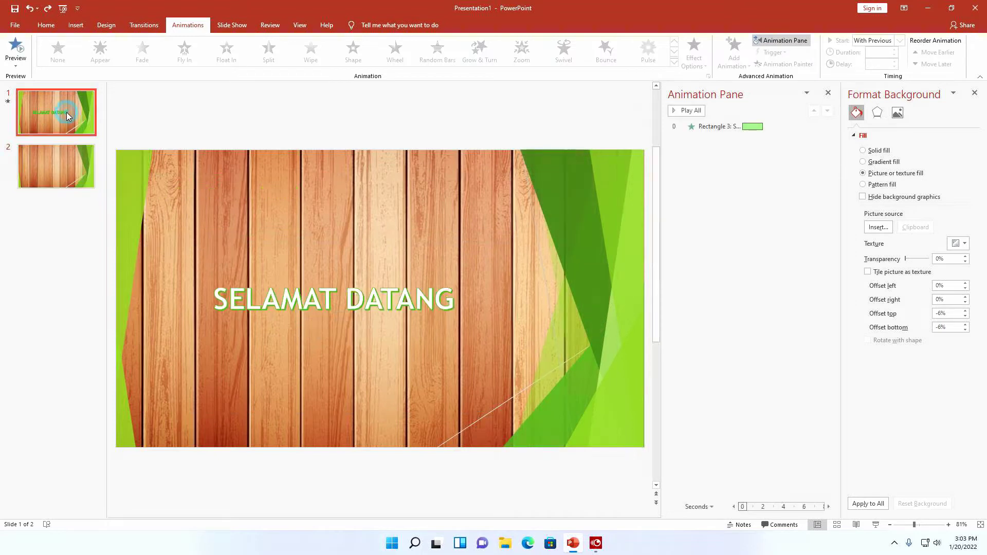
left_click(40, 178)
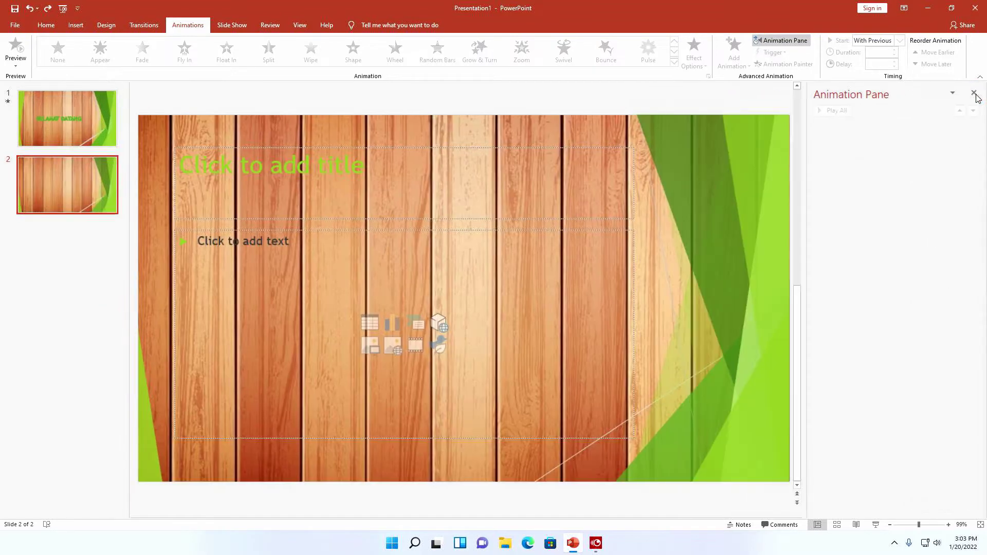
Fill slide 2's background with the diagonal wood-plank picture inserted from a file.
left_click(975, 93)
left_click(974, 94)
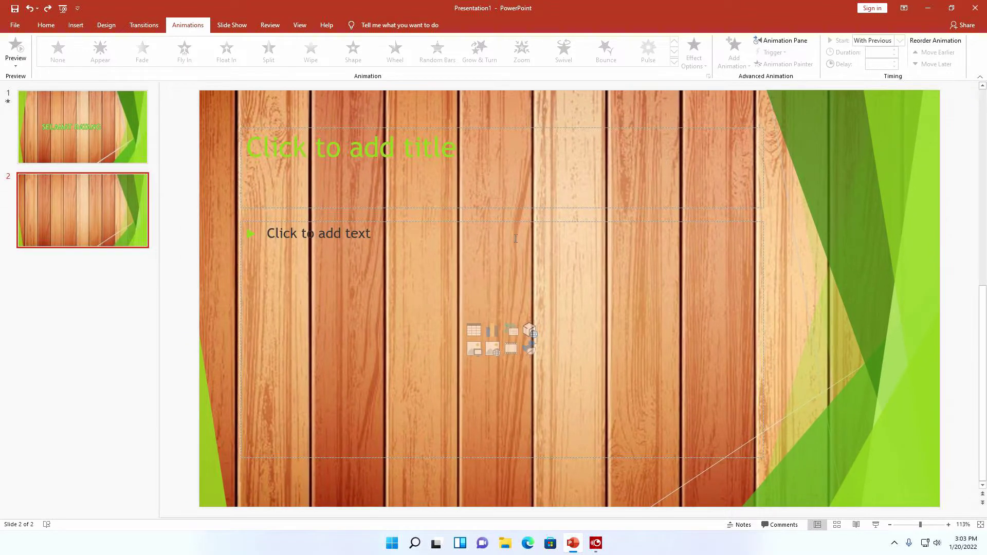
right_click(374, 112)
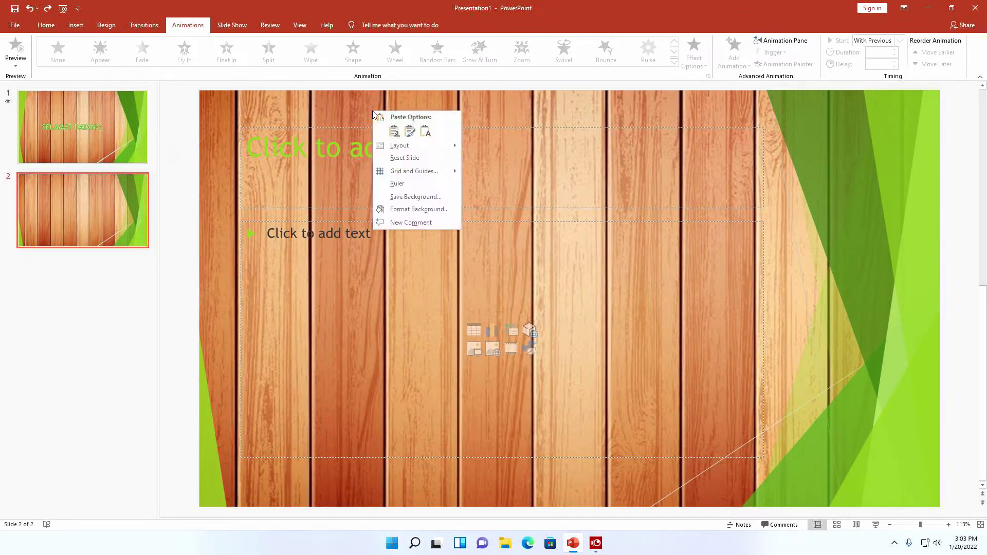
left_click(440, 209)
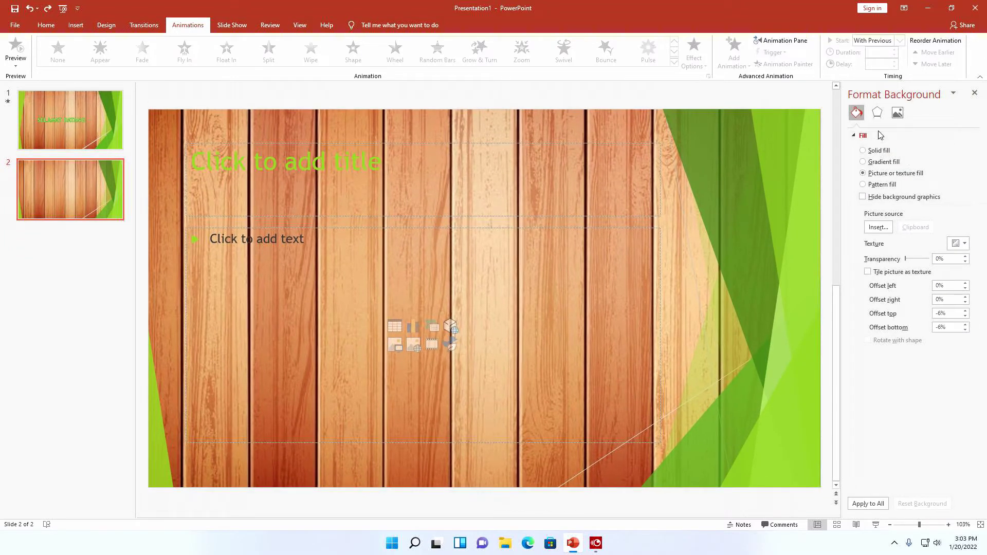
left_click(878, 150)
left_click(879, 174)
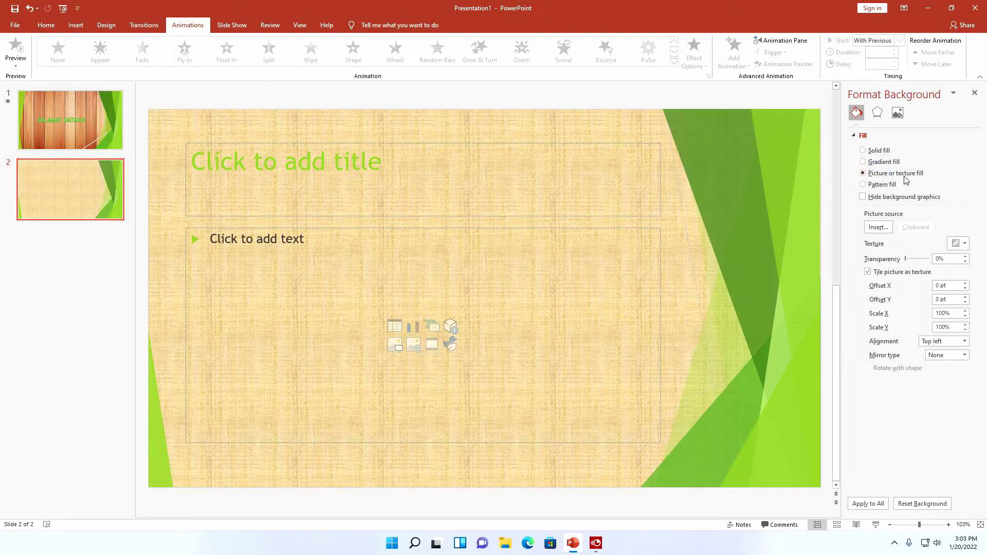
left_click(879, 227)
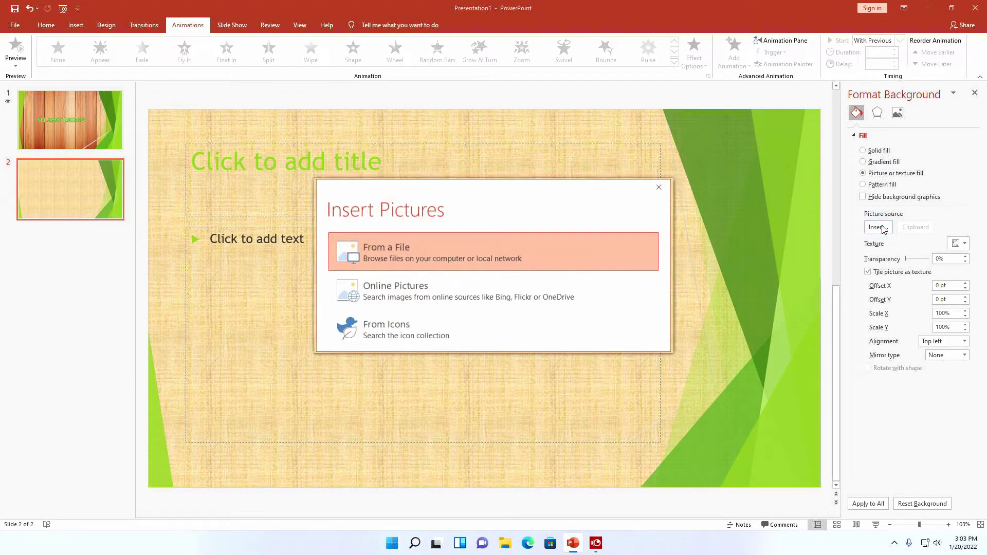
left_click(387, 257)
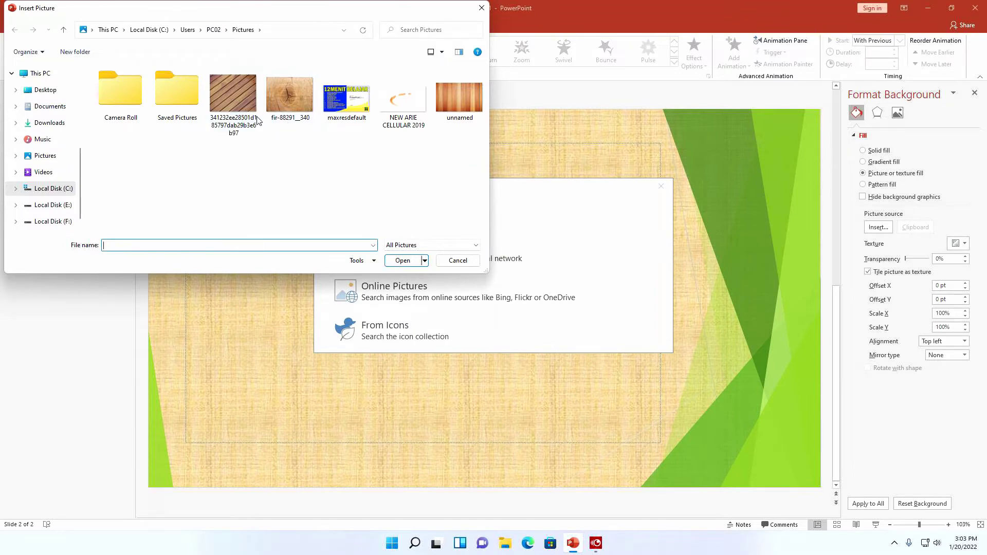
left_click(257, 121)
left_click(406, 260)
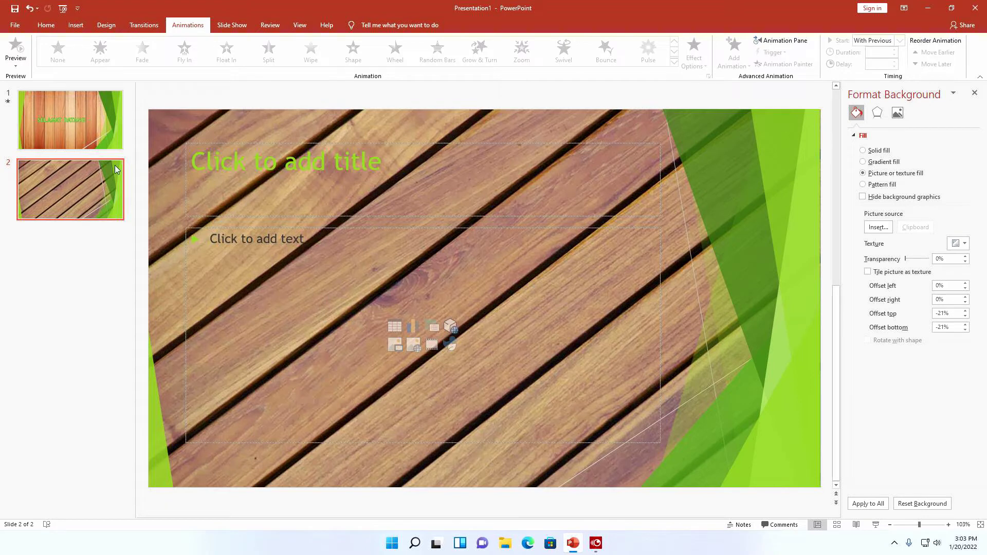
Compare slide 1's vertical-plank welcome design with slide 2, then return to slide 2.
left_click(100, 131)
left_click(106, 196)
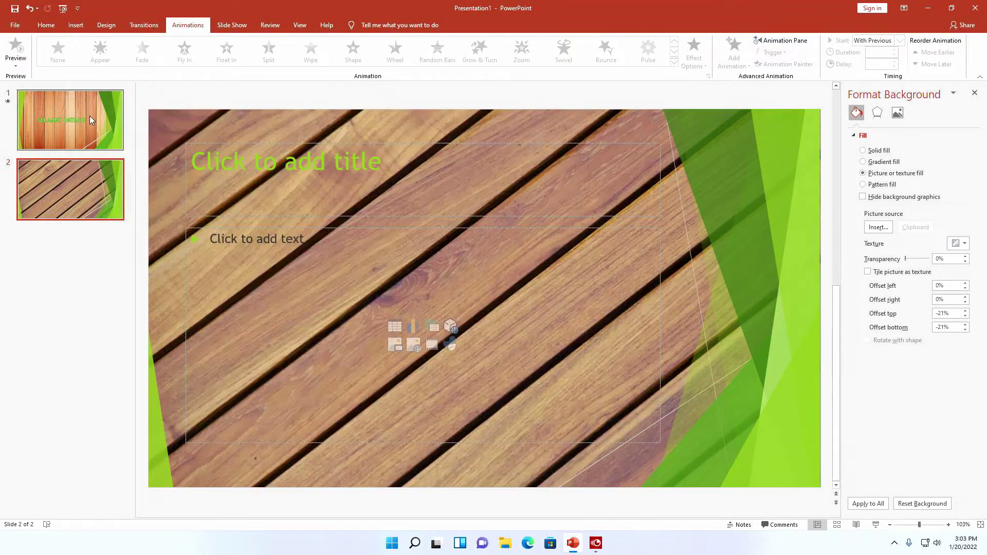
left_click(89, 116)
left_click(88, 172)
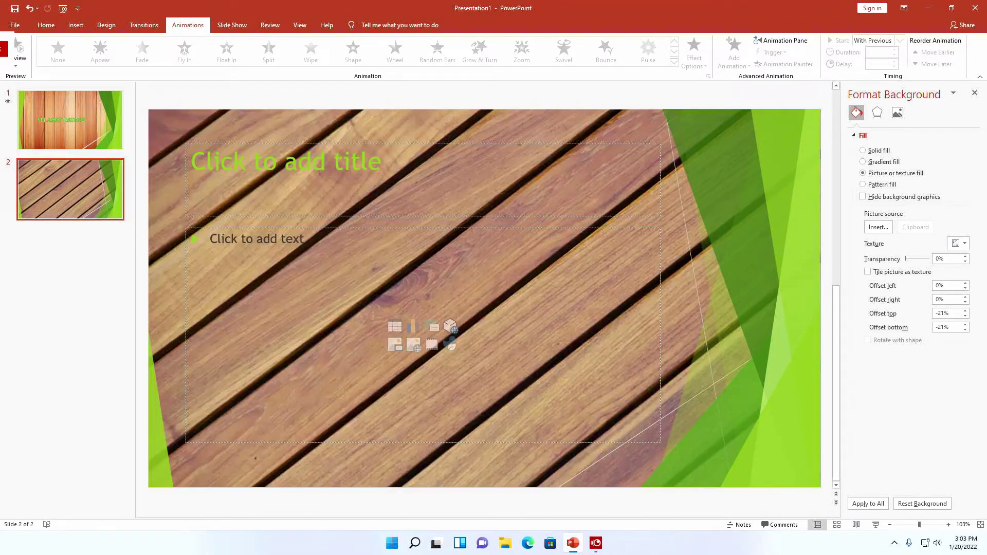
left_click(375, 198)
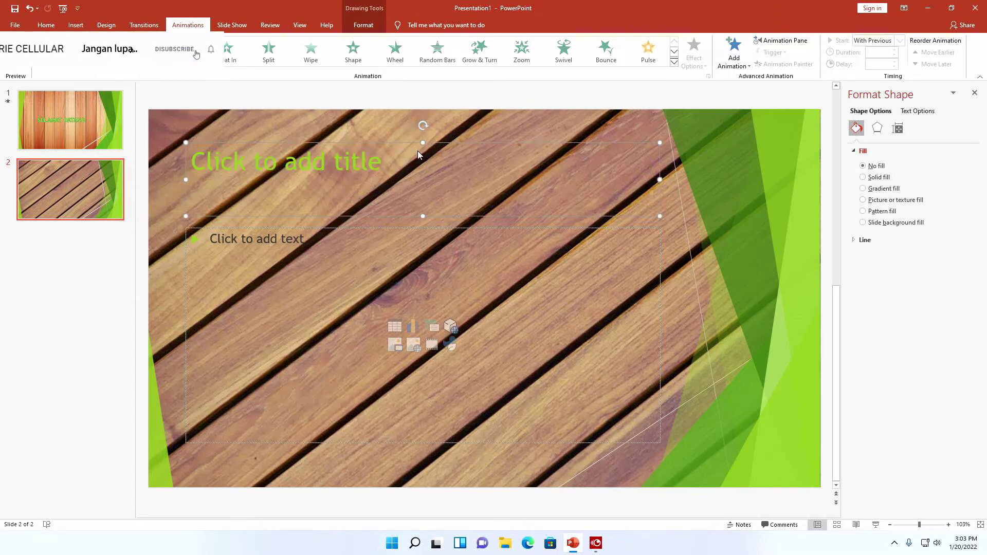
left_click(62, 98)
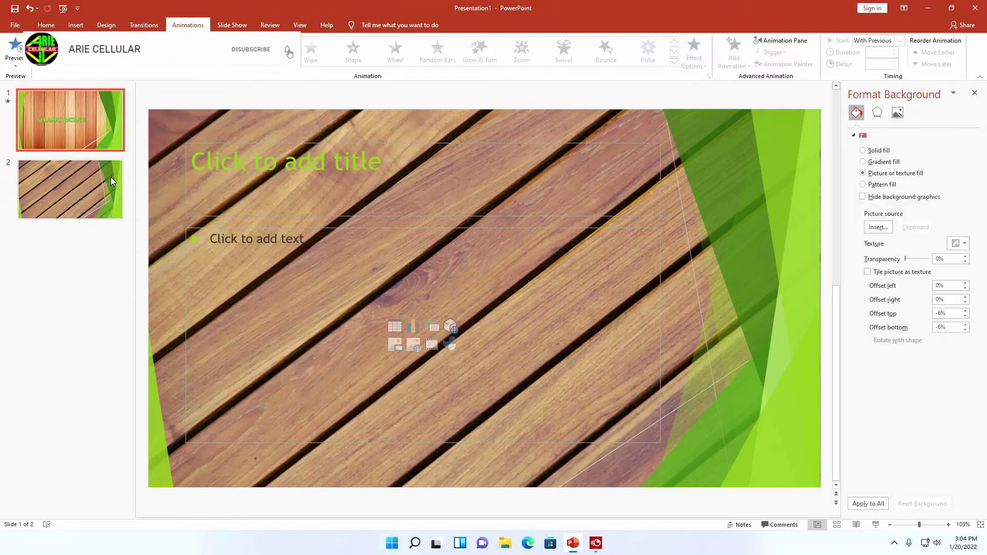
left_click(81, 129)
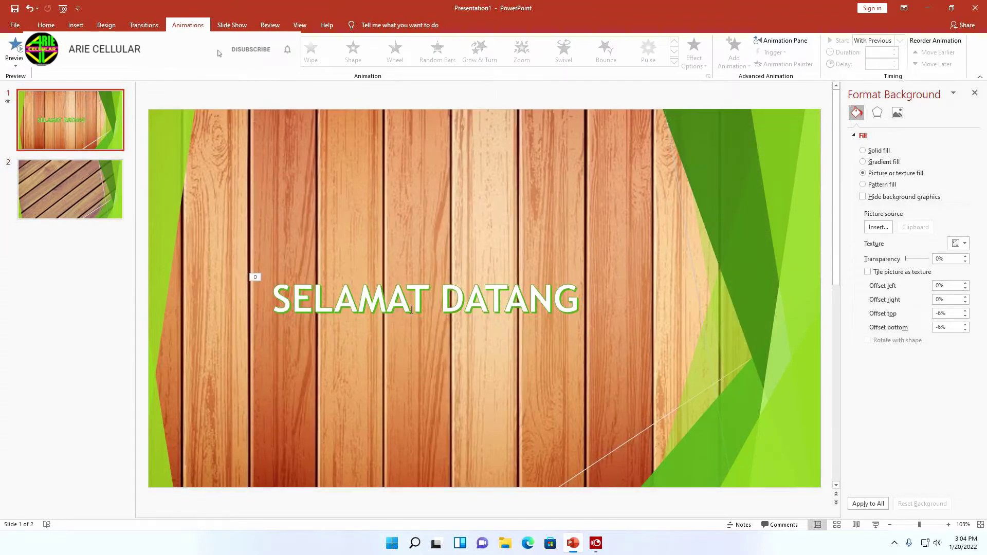
left_click(100, 214)
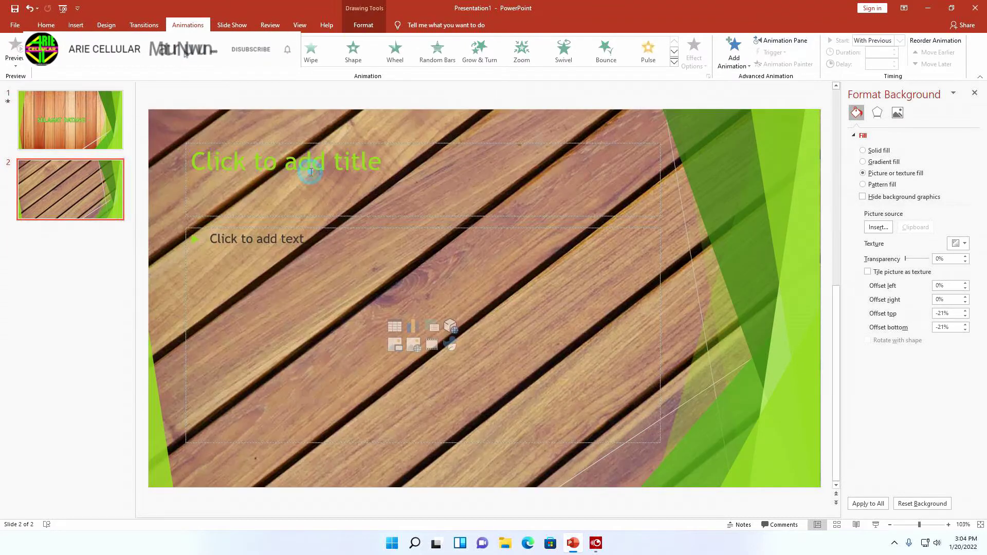
Enter 'Tugas Kelompok' as slide 2's title and apply a red WordArt style to it.
left_click(310, 173)
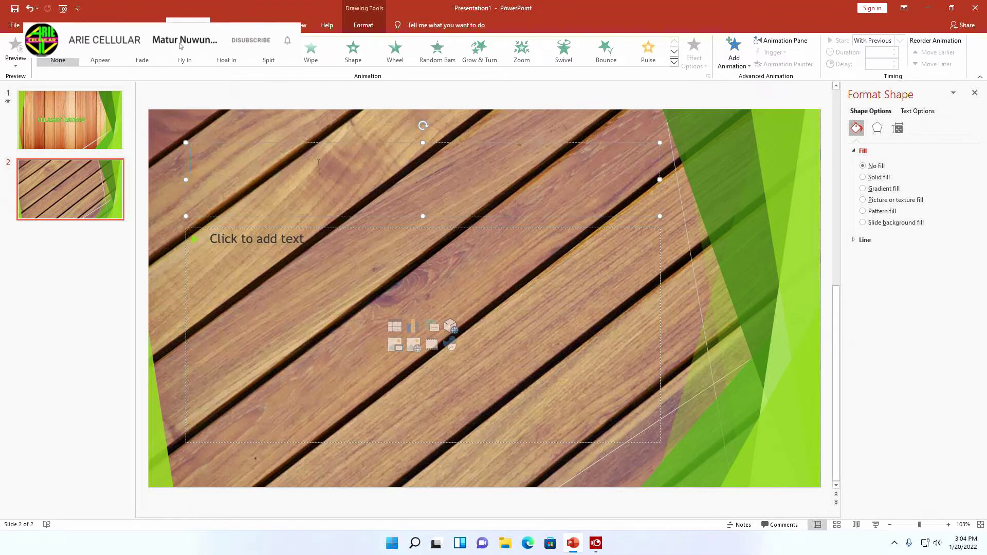
type("tUGA")
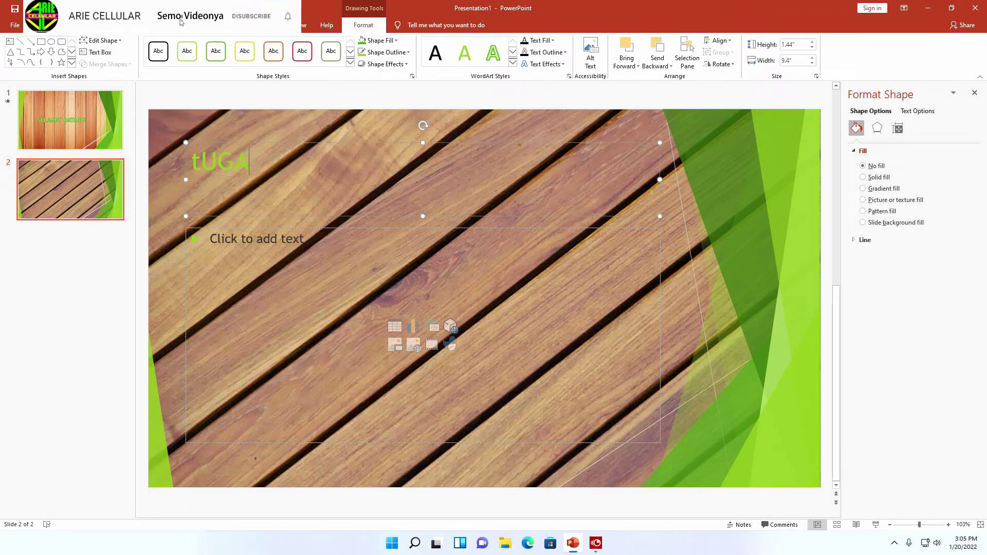
type("S Ke")
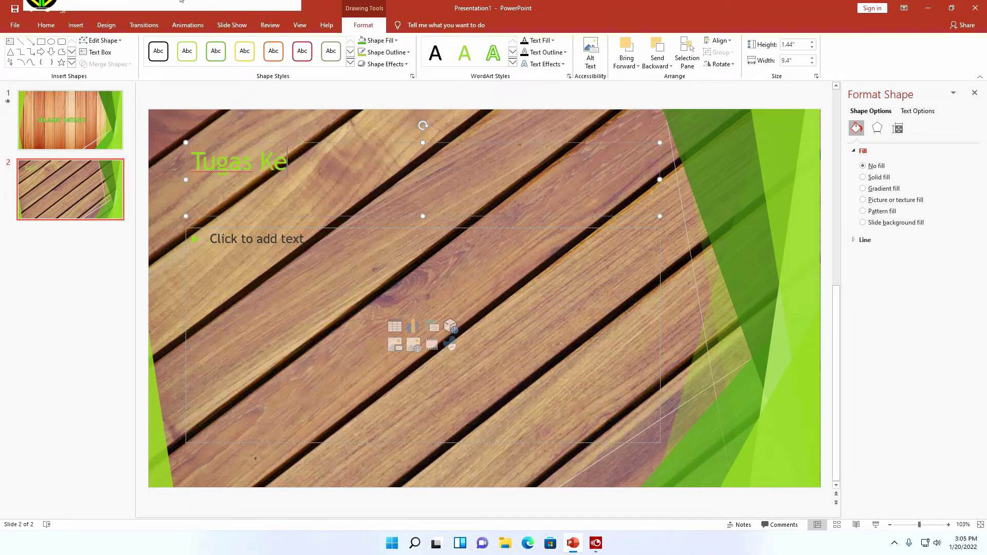
type("lompok")
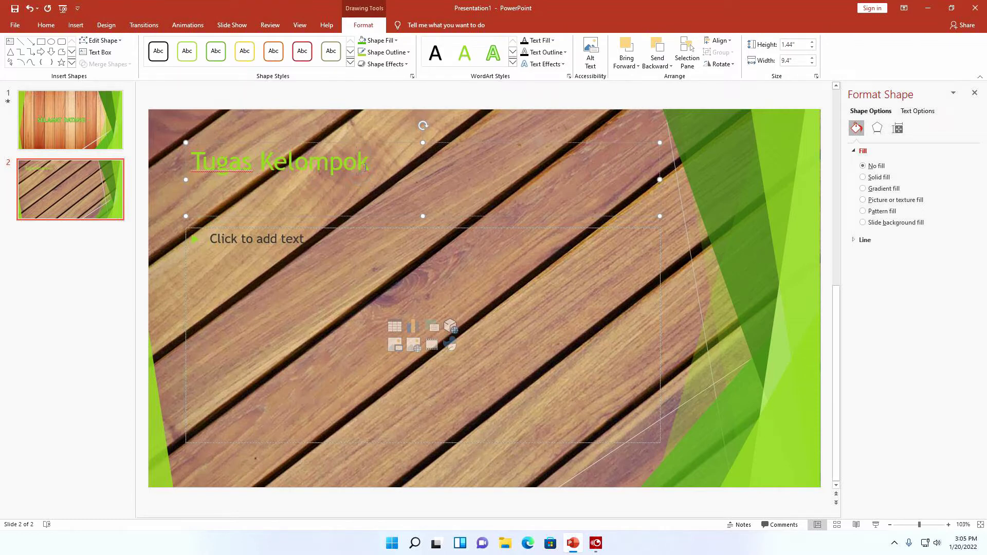
left_click_drag(365, 166, 192, 163)
left_click(512, 63)
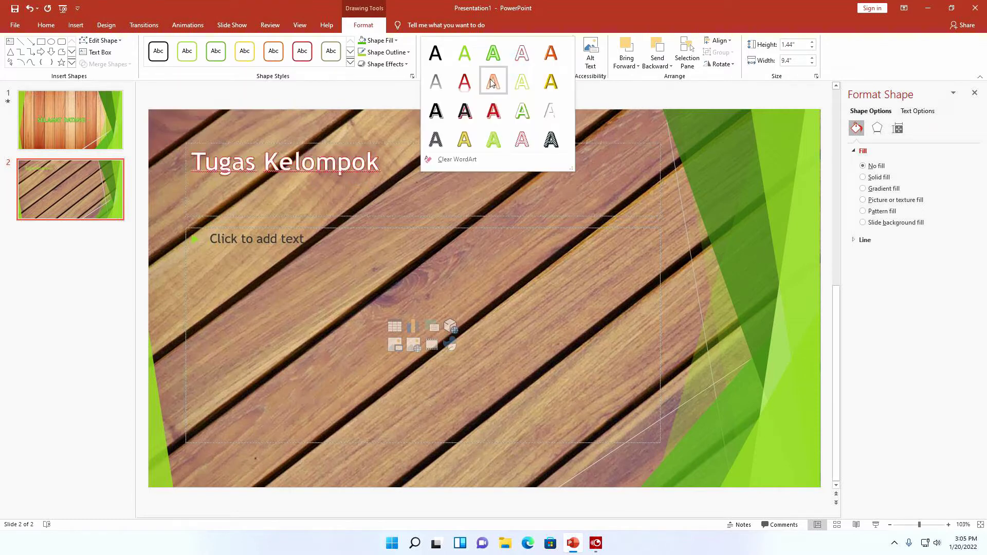
left_click(505, 115)
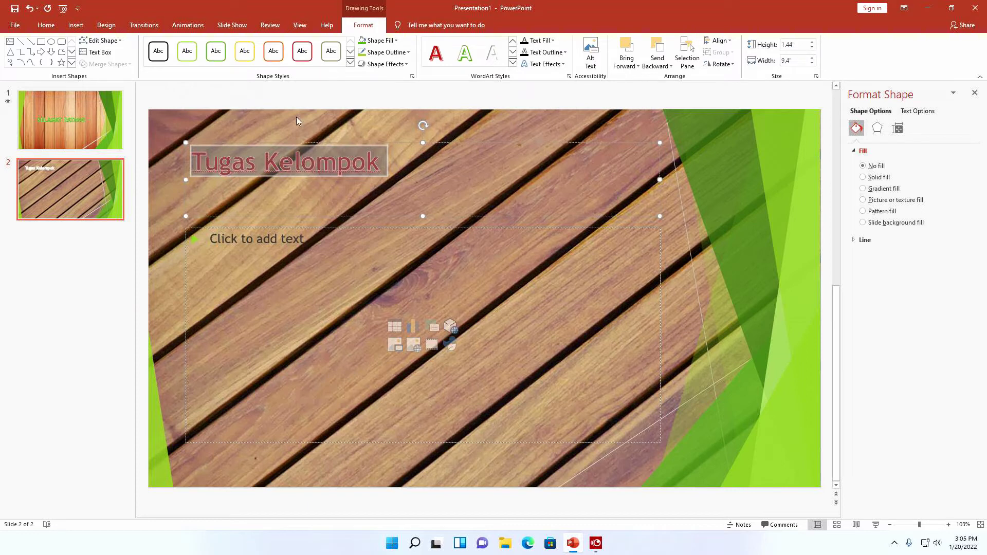
Centre the title and type the four numbered group member names into the body box.
left_click(46, 25)
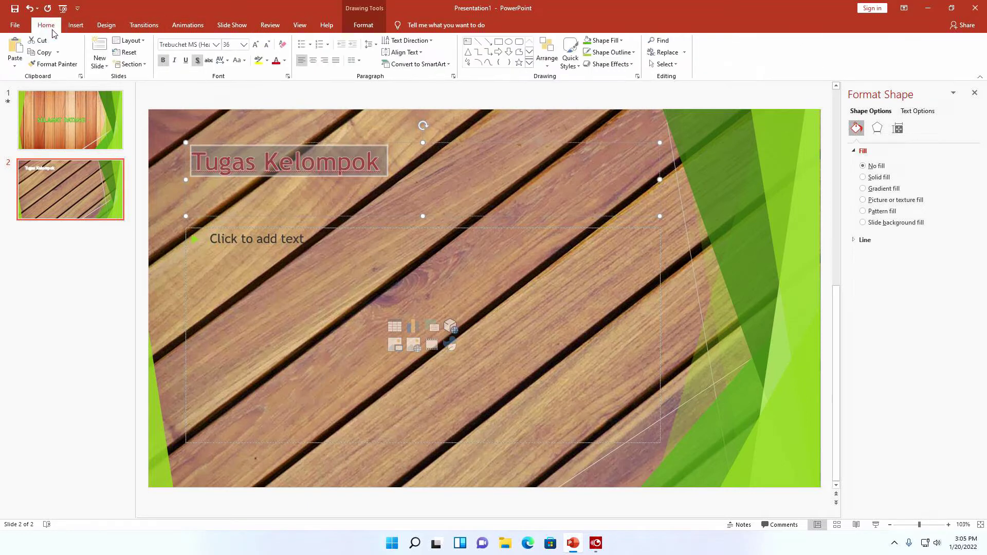
left_click(313, 61)
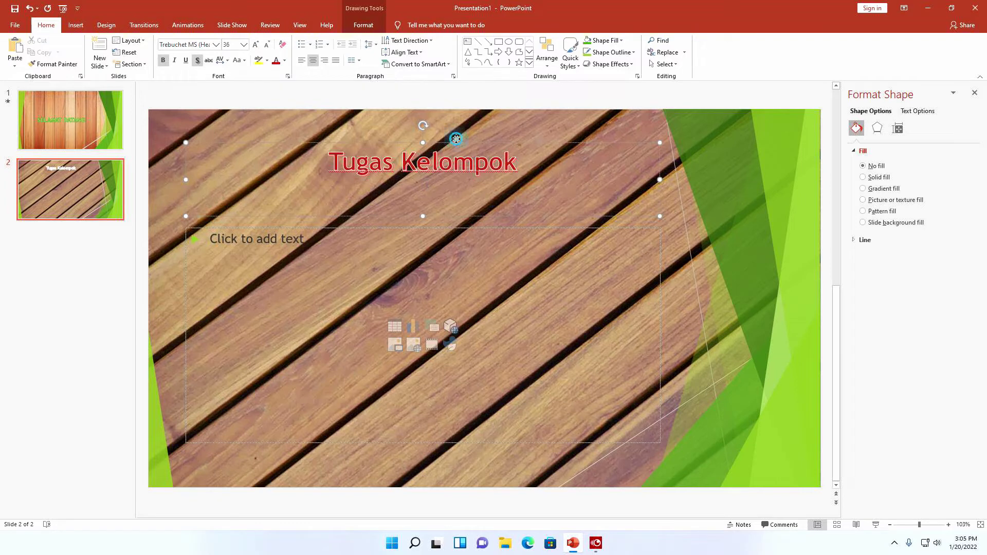
left_click(315, 242)
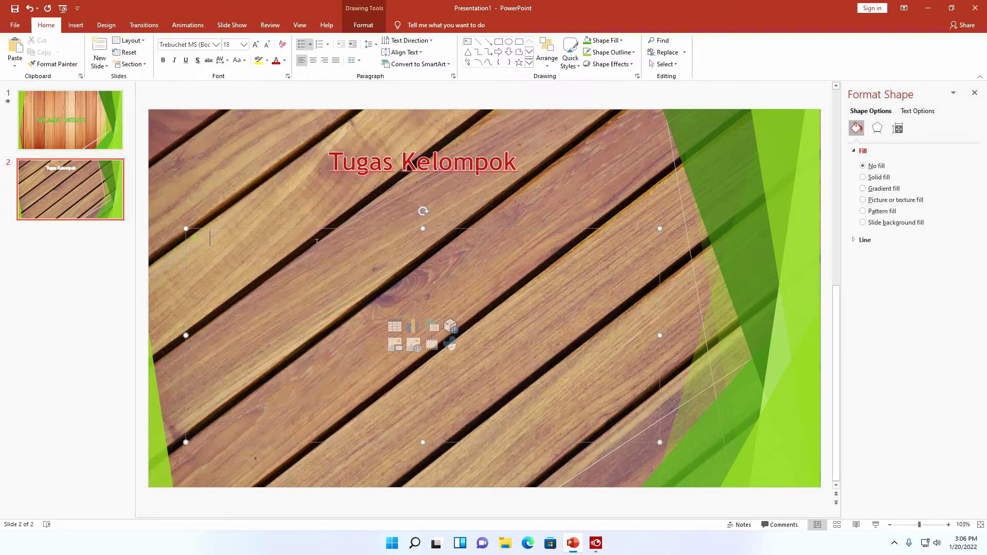
type("1. Rahmawati")
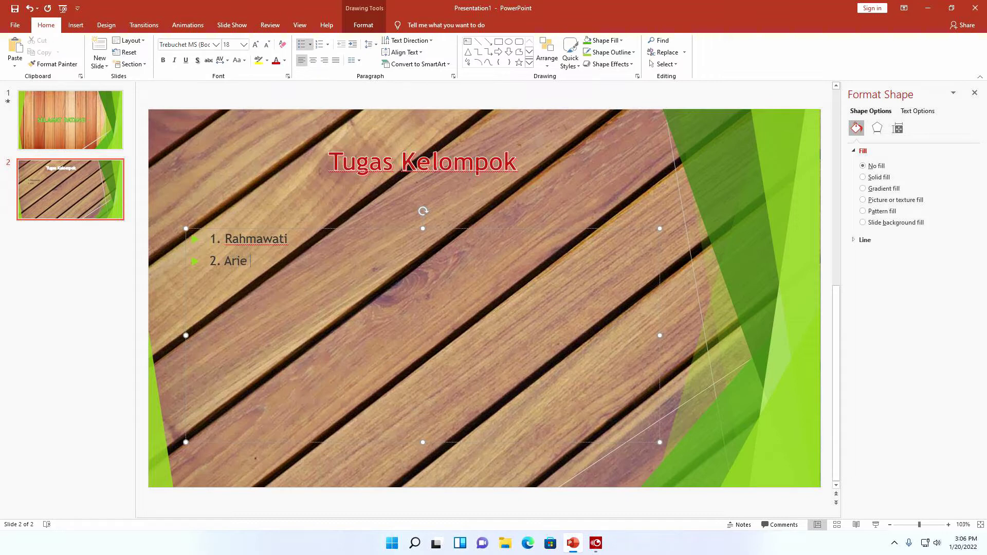
type("cellu")
type("la")
type("Waf")
type("k")
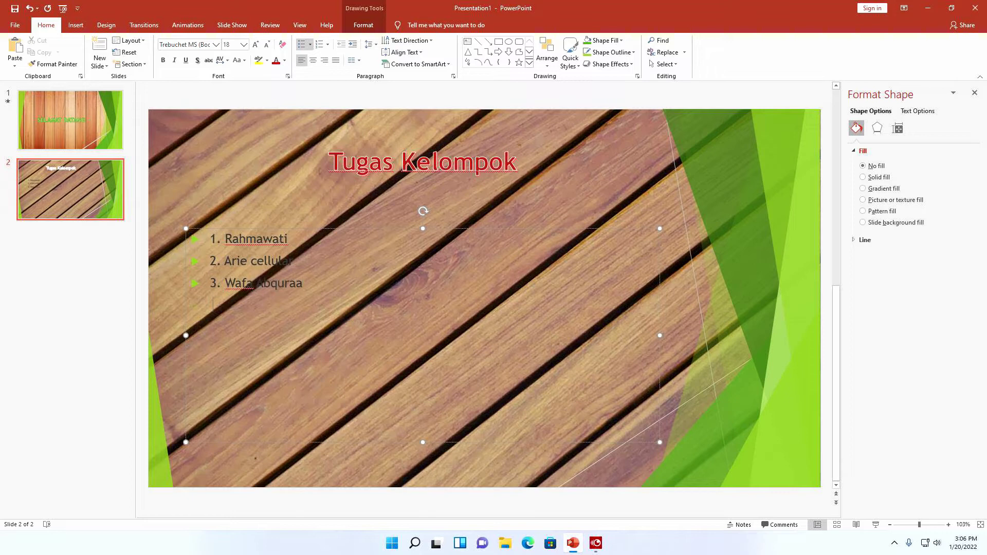
type("4. Sis")
type("wanto")
Enlarge the member list text to 40 pt and colour it white.
left_click_drag(282, 309, 210, 237)
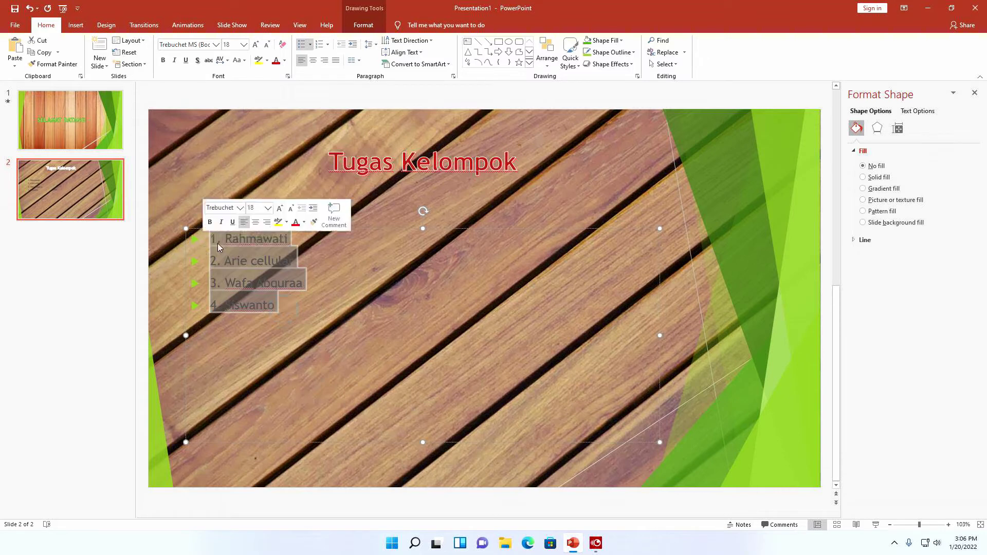
left_click(256, 45)
left_click(256, 44)
left_click(255, 45)
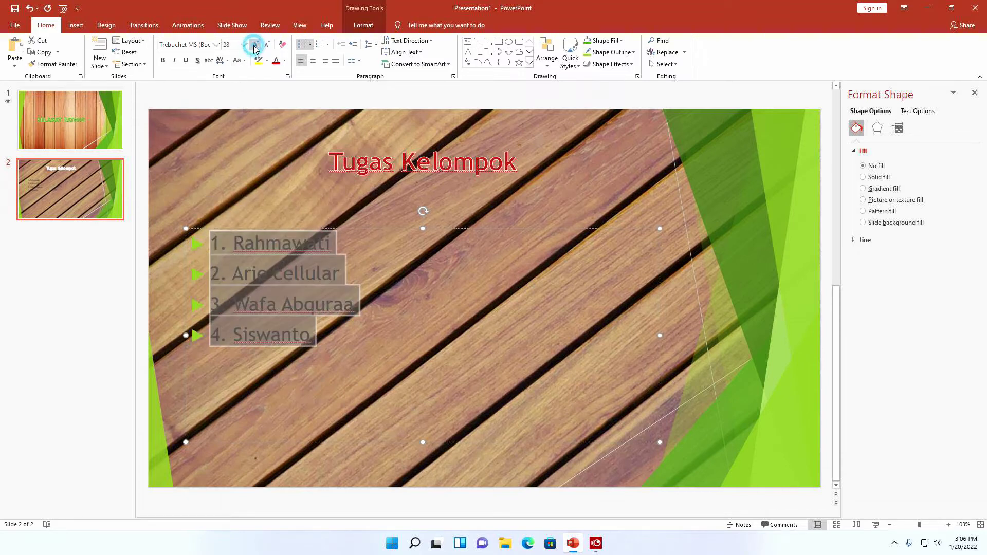
left_click(255, 45)
left_click(256, 45)
left_click(256, 44)
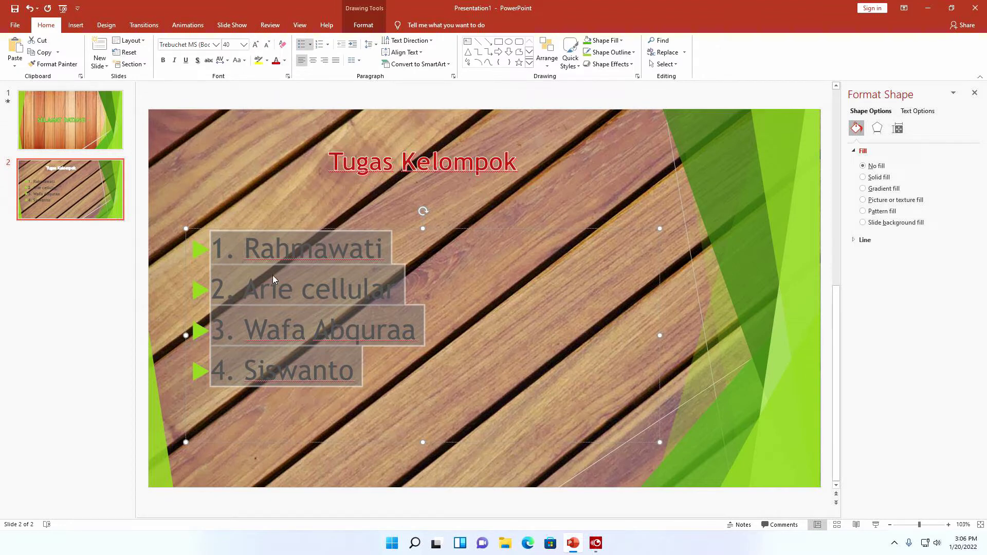
left_click(283, 64)
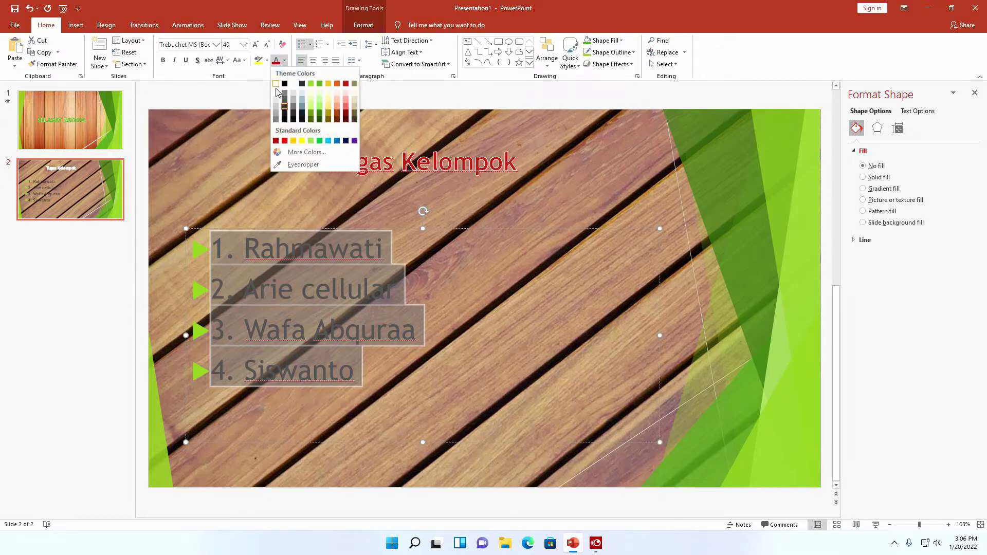
left_click(275, 84)
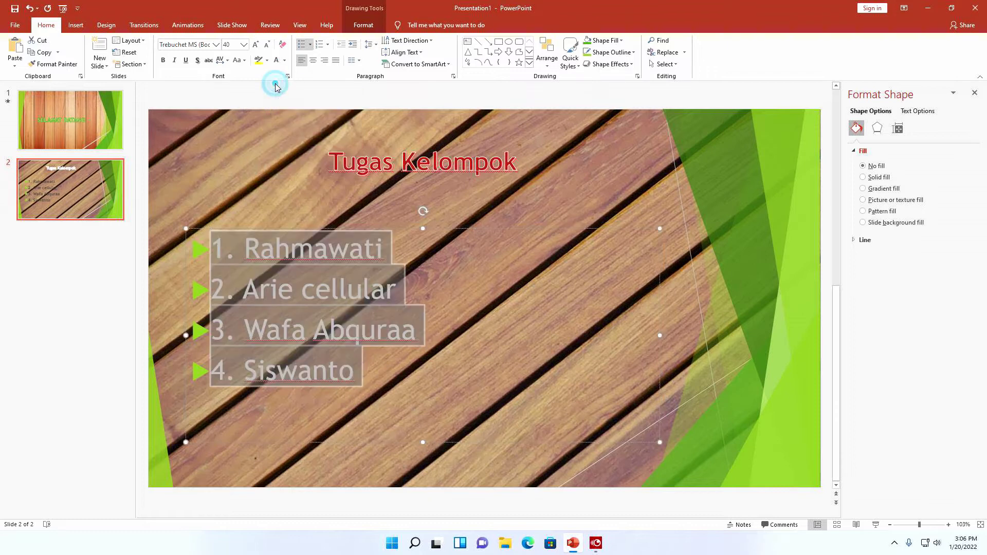
Narrow the member list box and shift it right so it sits under the title.
left_click_drag(196, 331, 309, 332)
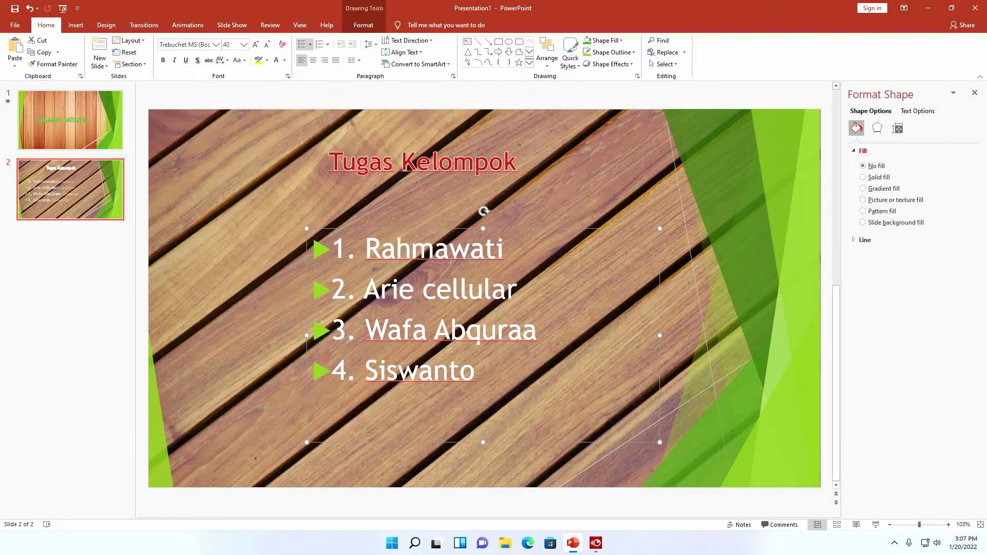
left_click_drag(660, 335, 612, 335)
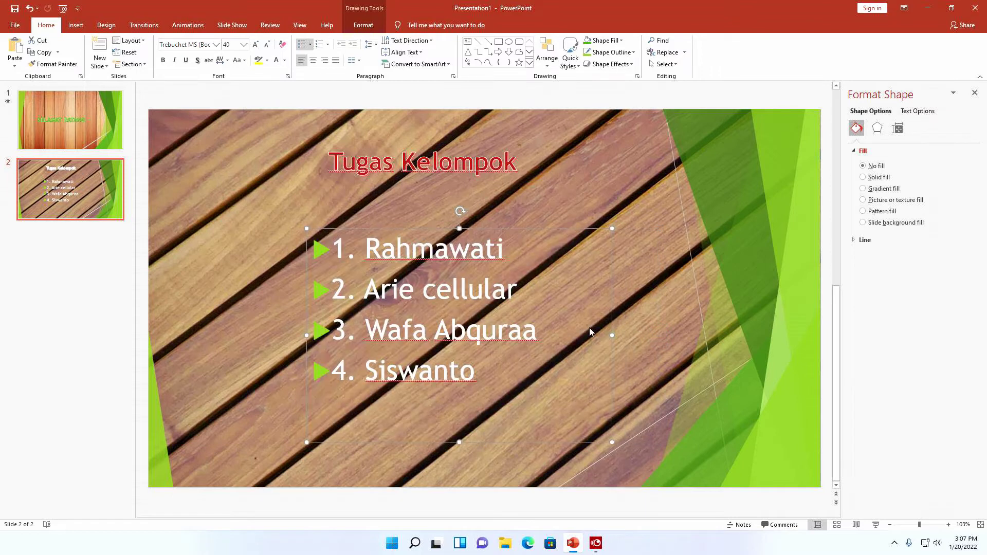
left_click_drag(314, 335, 328, 334)
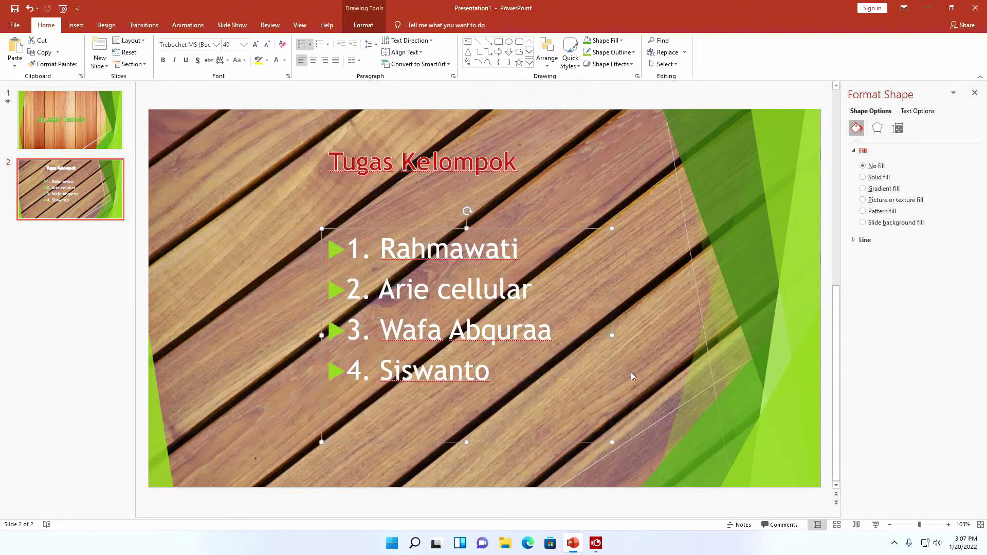
left_click(649, 367)
scroll(478, 344, "up", 1)
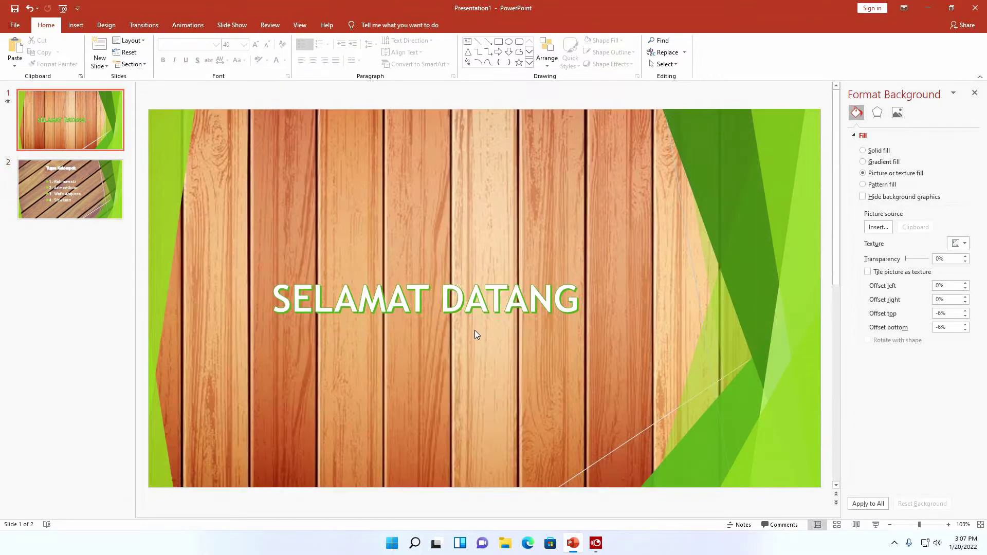
scroll(474, 329, "down", 1)
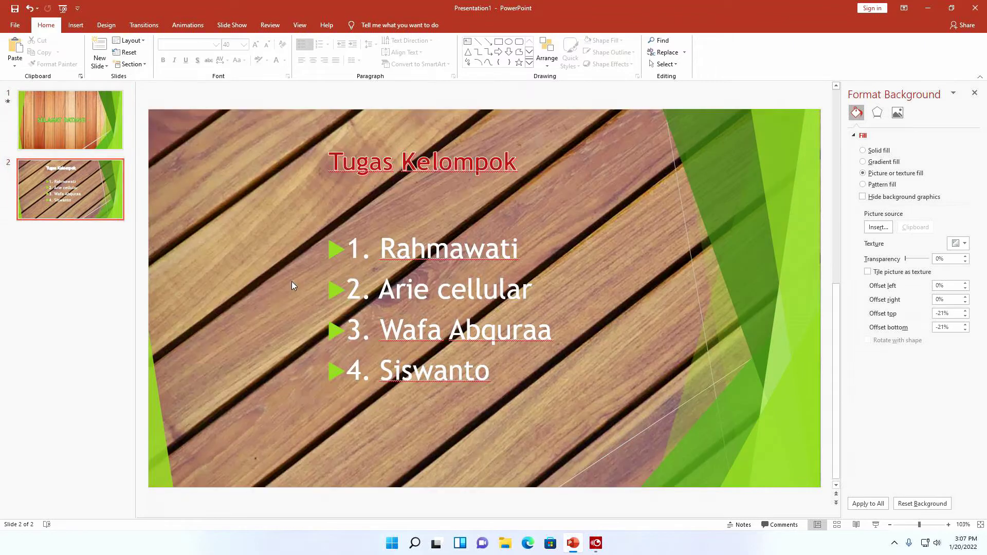
left_click(534, 165)
left_click(427, 142)
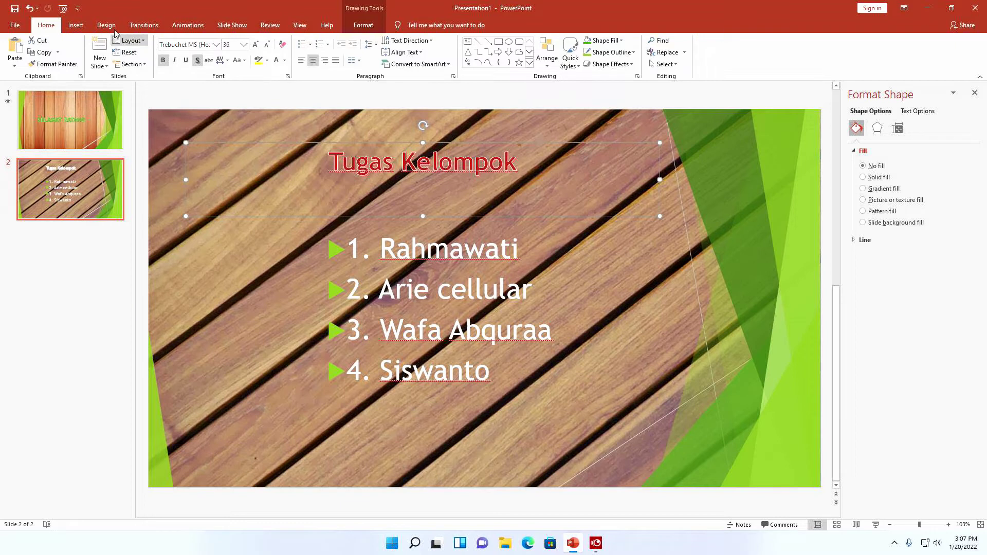
Try Random Bars, Wheel, Zoom and Swivel entrances on the title, settling on Bounce.
left_click(187, 26)
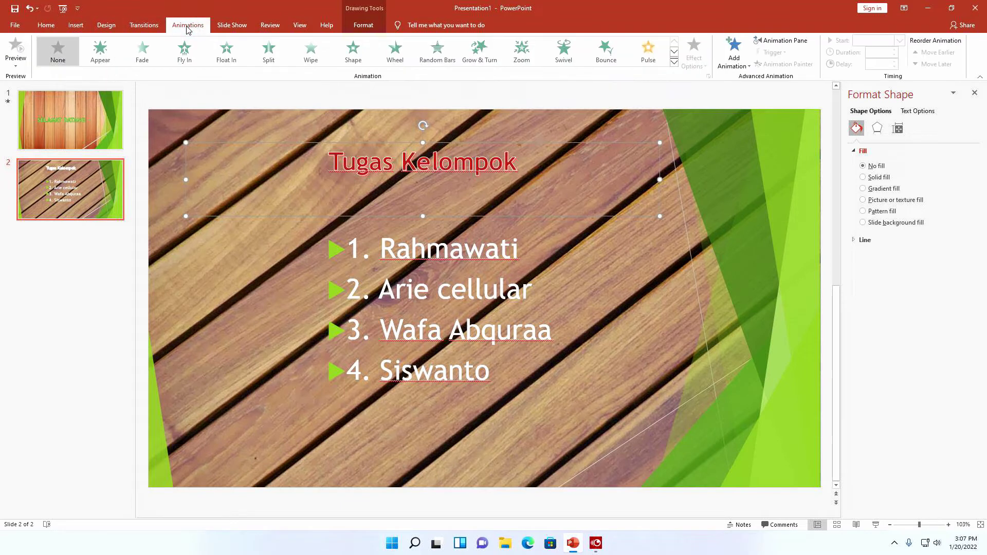
left_click(432, 58)
left_click(392, 58)
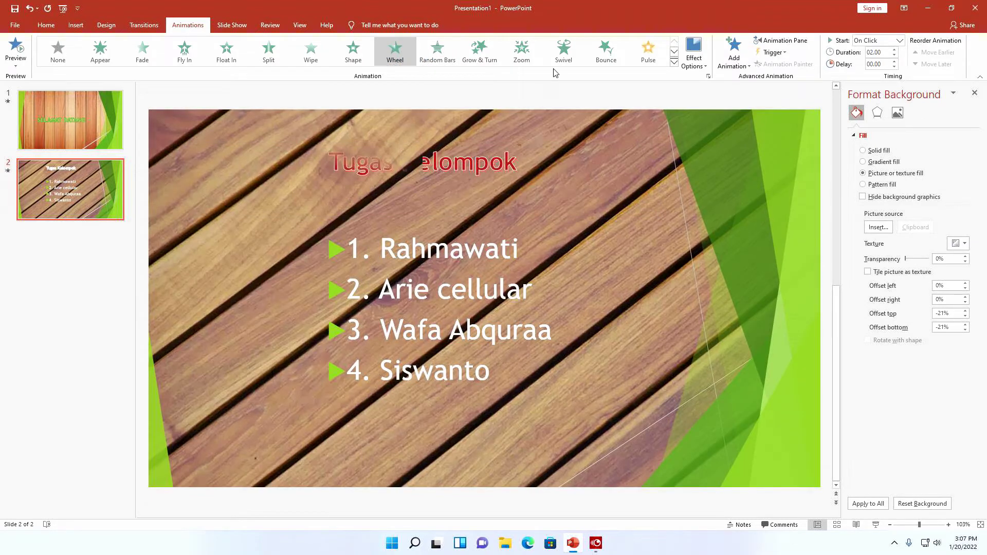
left_click(521, 54)
left_click(565, 61)
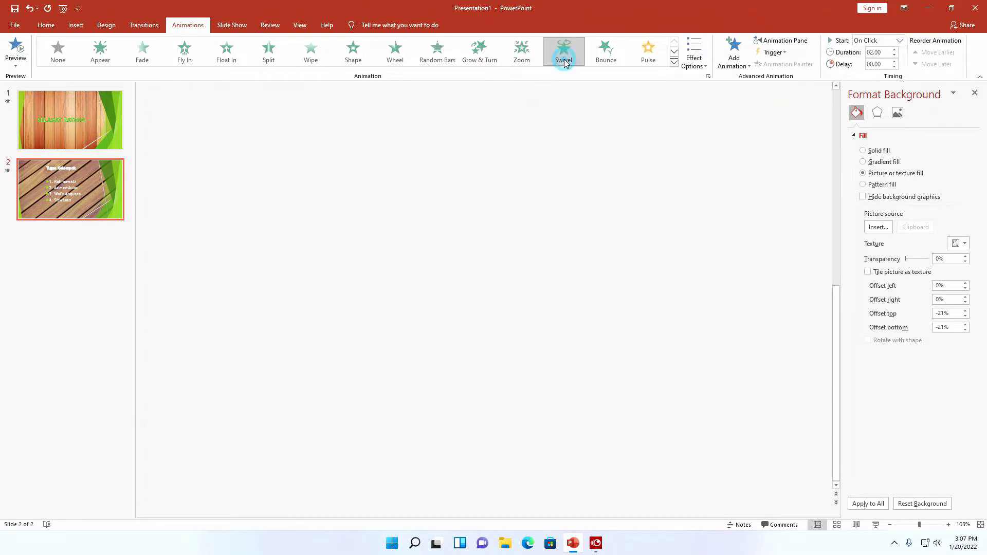
left_click(605, 62)
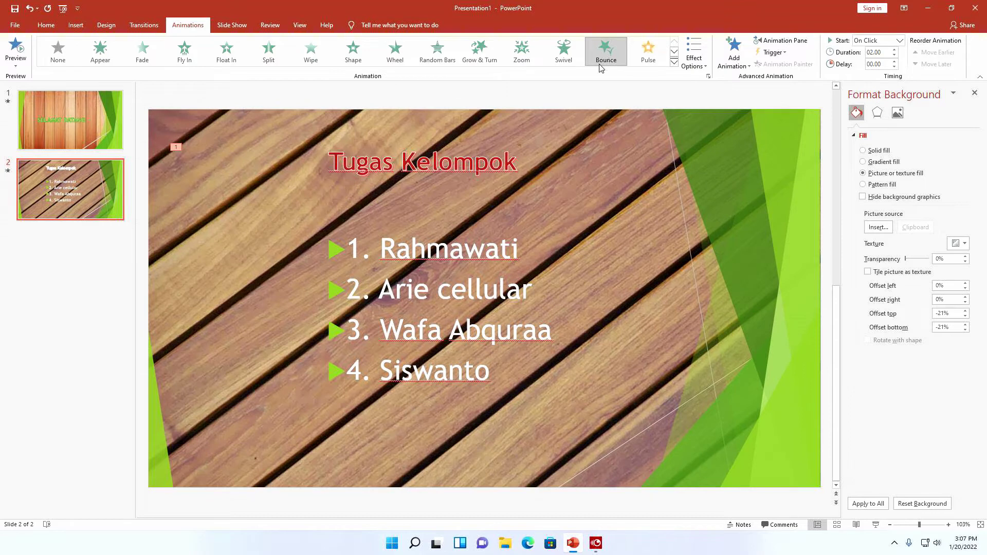
Set the title's Bounce to start With Previous in the Animation Pane and preview it.
left_click(772, 41)
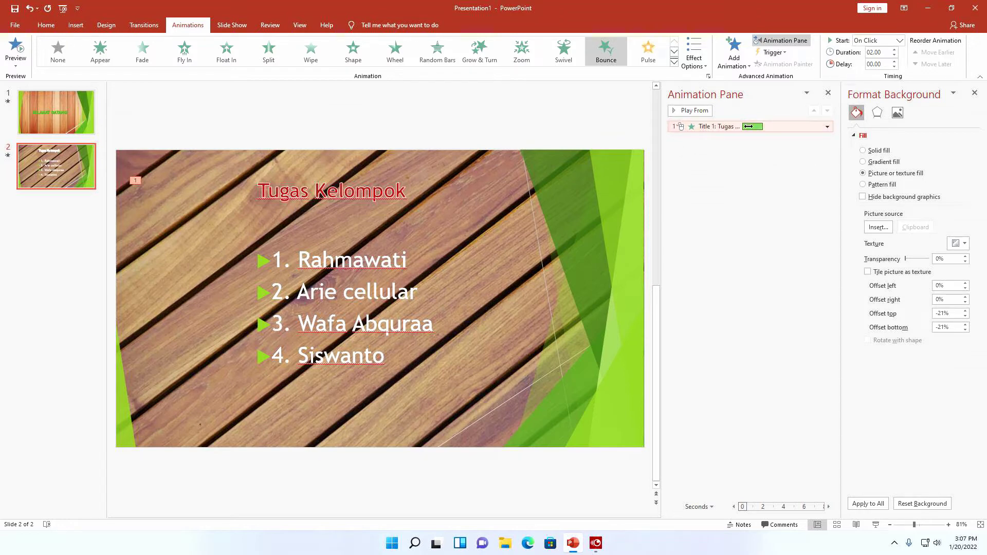
left_click(827, 127)
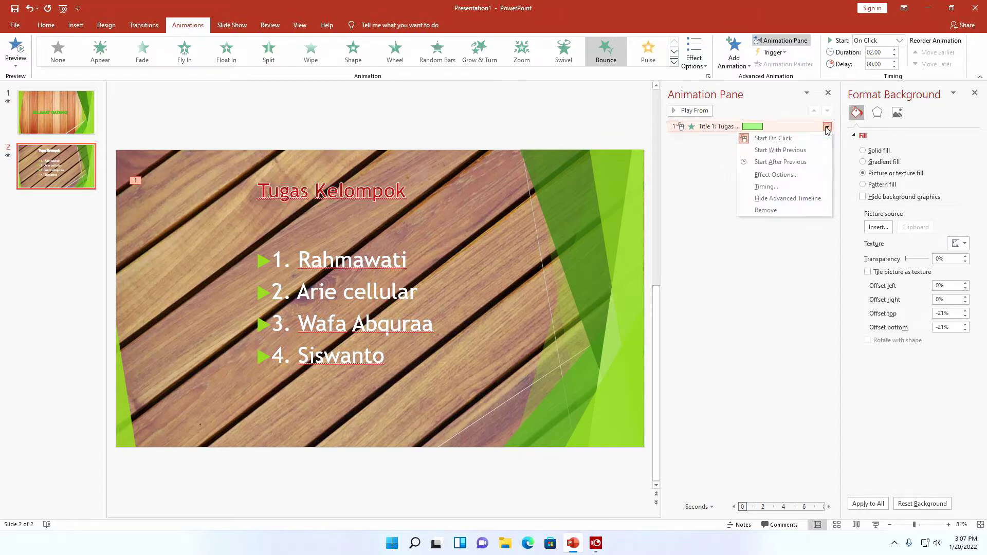
left_click(774, 150)
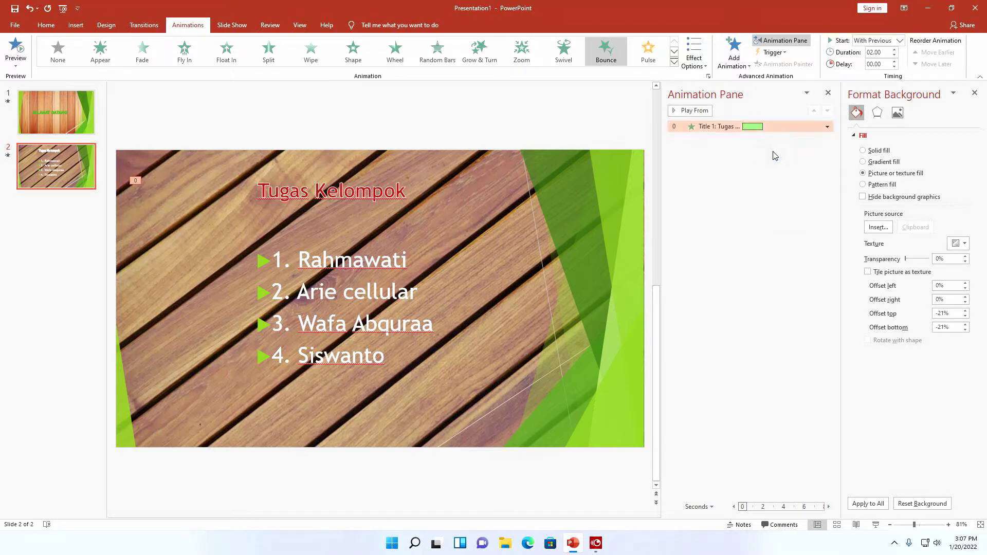
left_click(694, 111)
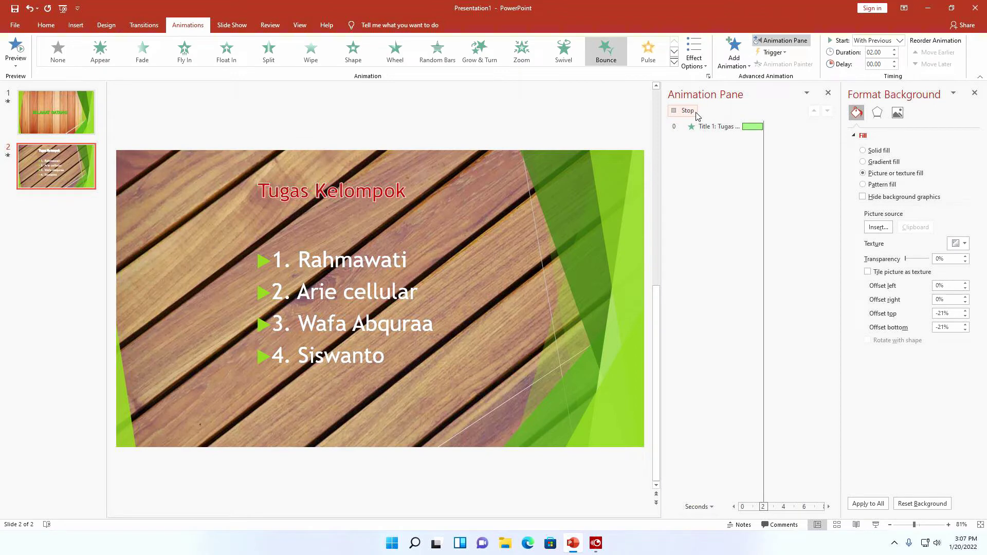
left_click(341, 263)
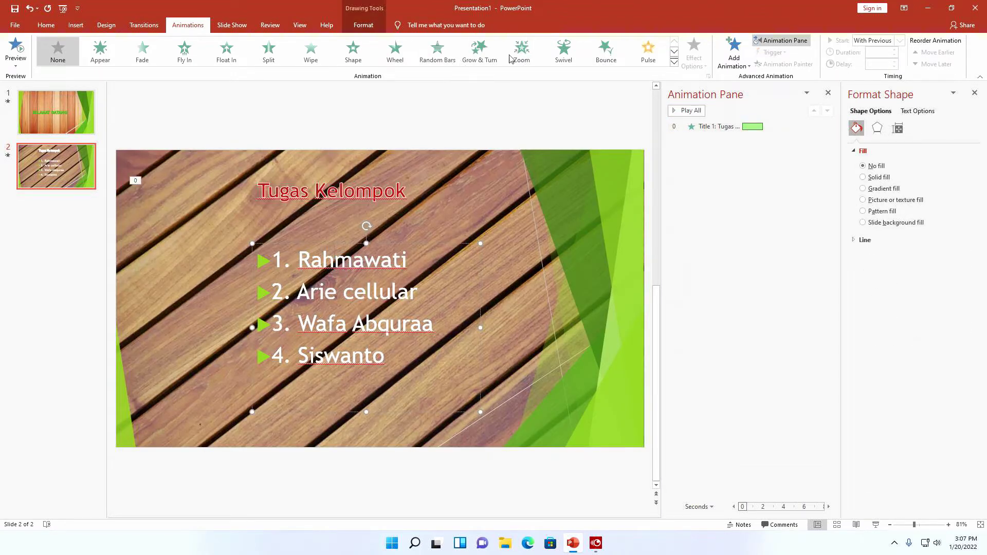
Try Complementary, Object Color, Transparency, Spin and Teeter on the list, then apply Wipe.
left_click(674, 61)
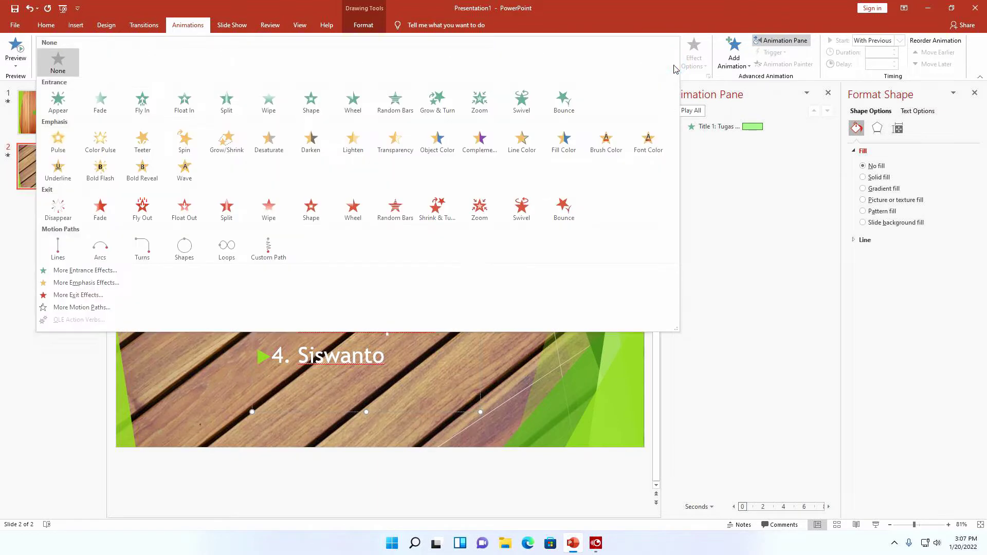
left_click(474, 140)
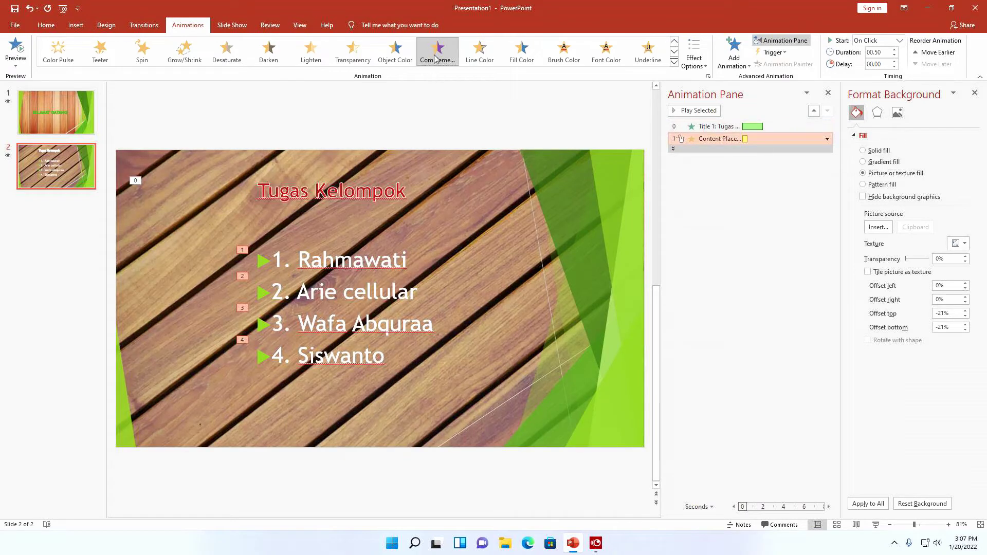
left_click(395, 51)
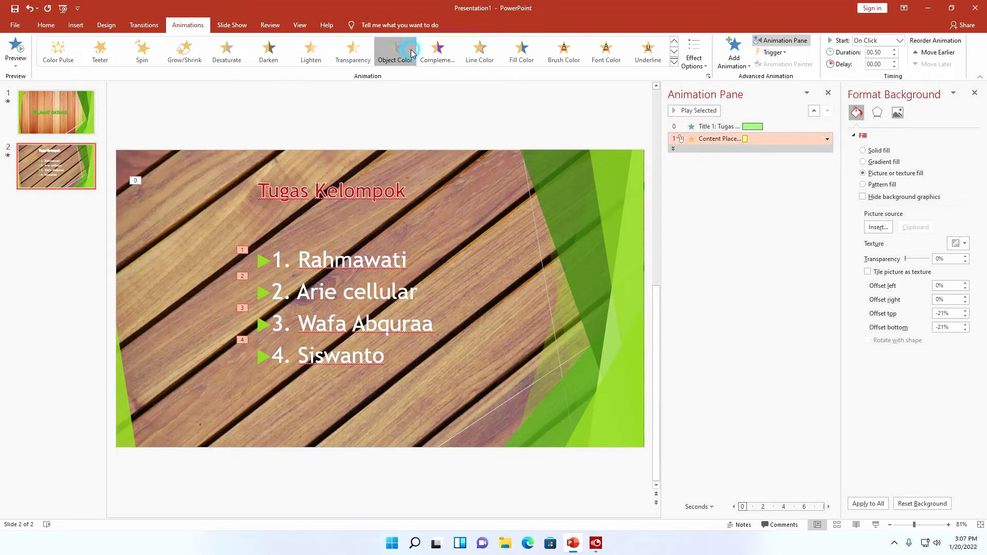
left_click(348, 58)
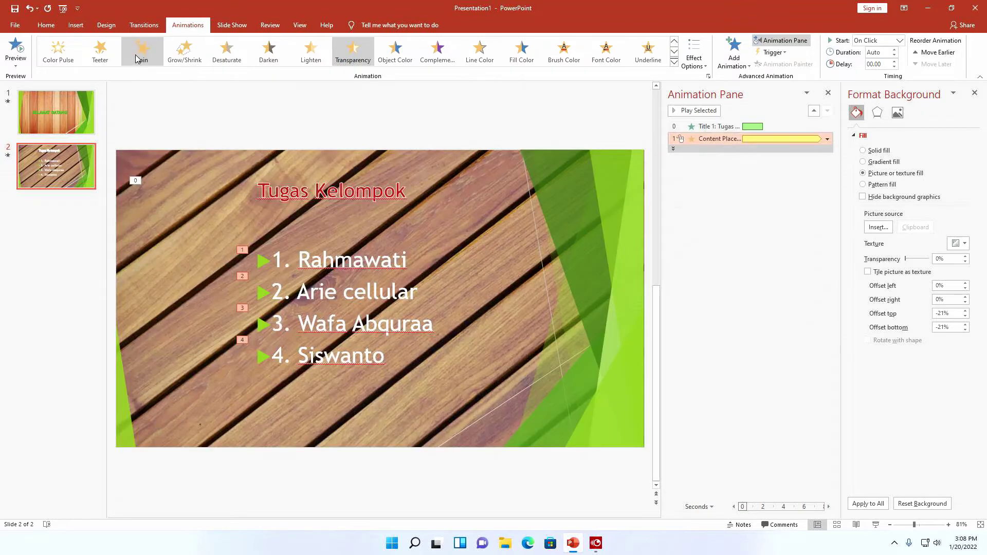
left_click(138, 58)
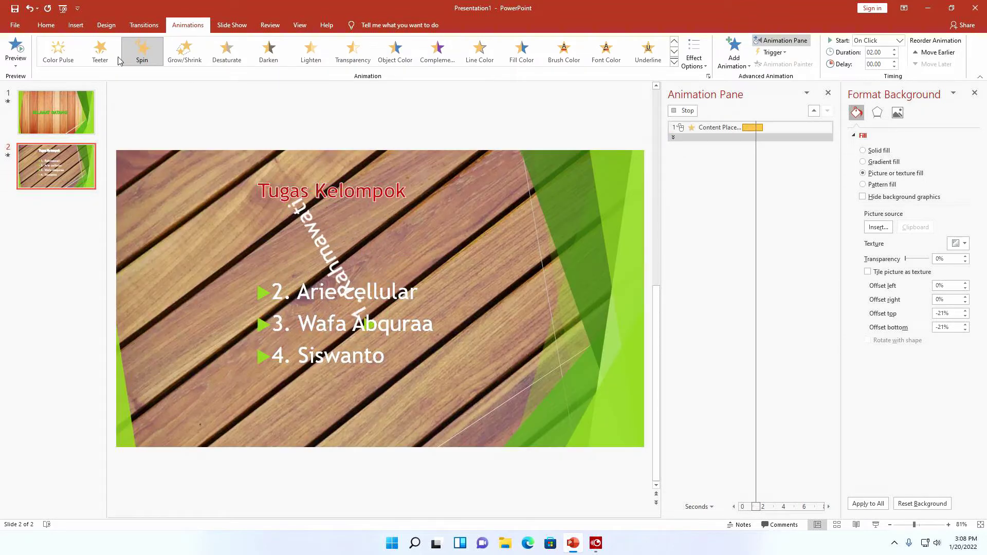
left_click(101, 60)
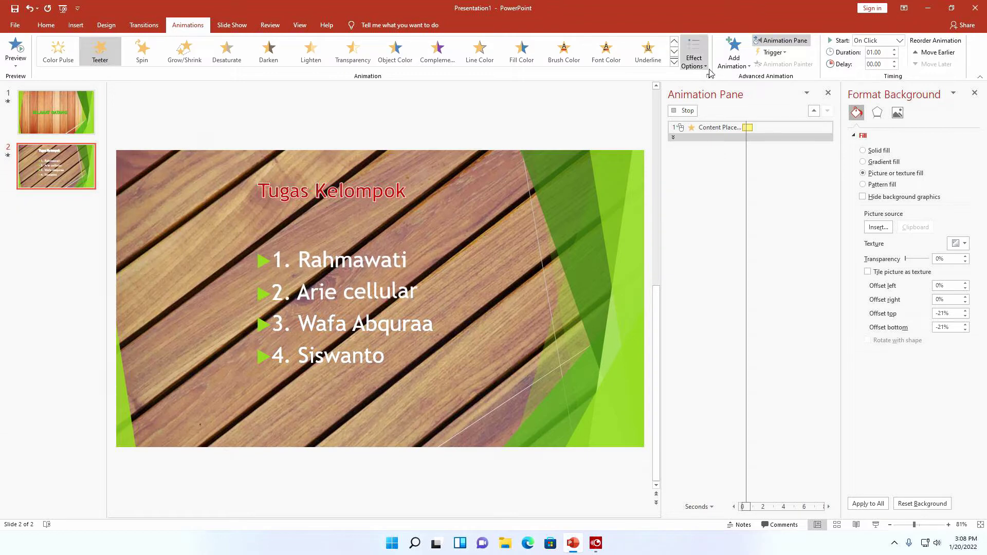
left_click(675, 62)
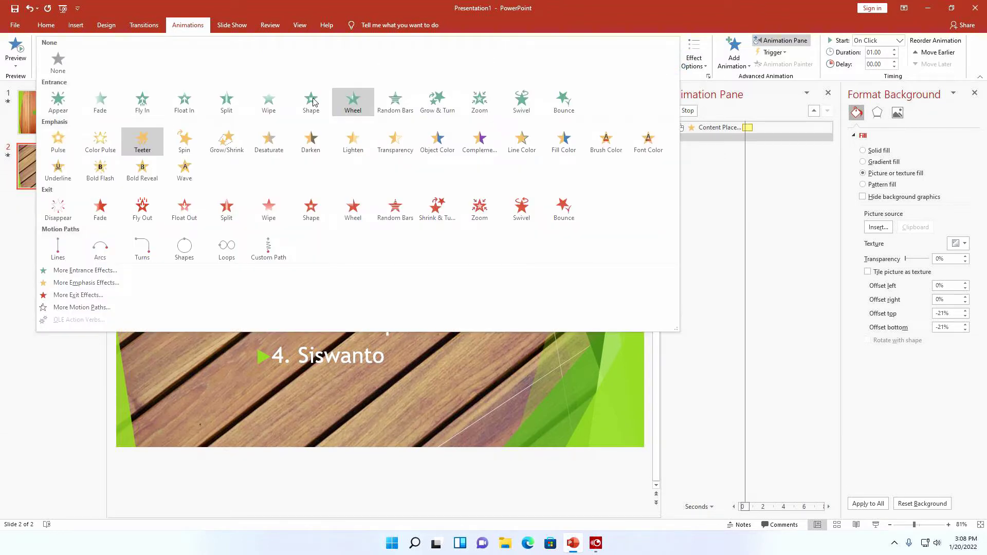
left_click(272, 101)
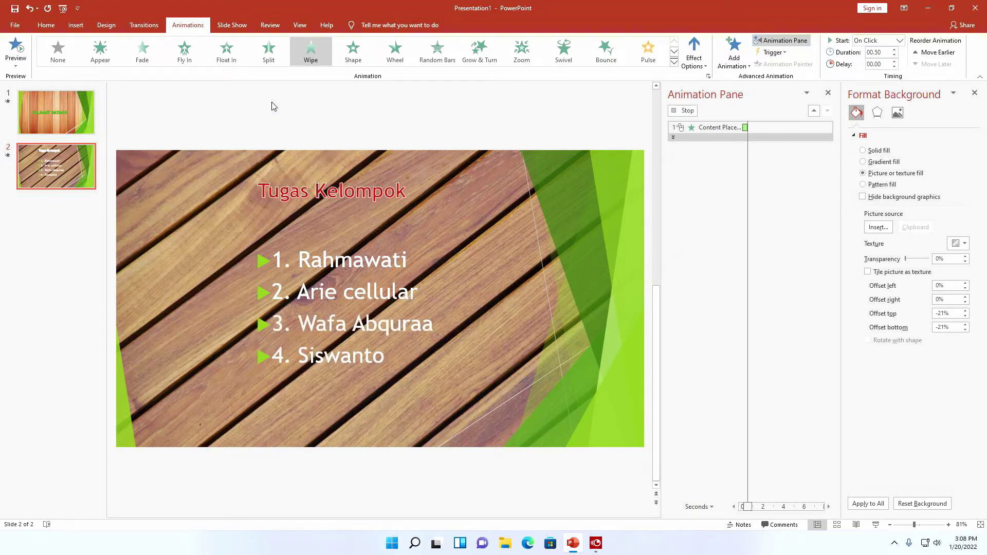
Set the list's Wipe animation to start With Previous, expand its four items and preview.
left_click(709, 111)
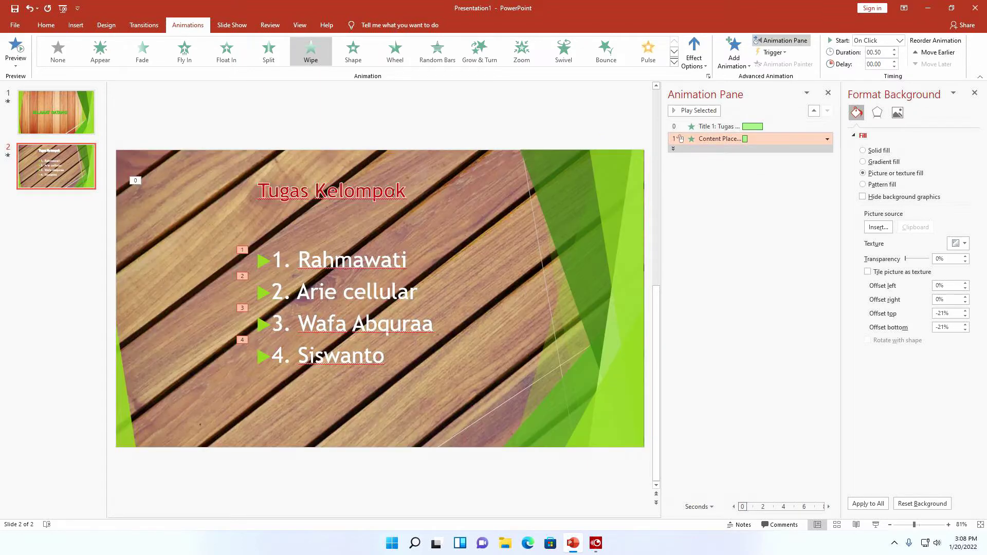
left_click(827, 140)
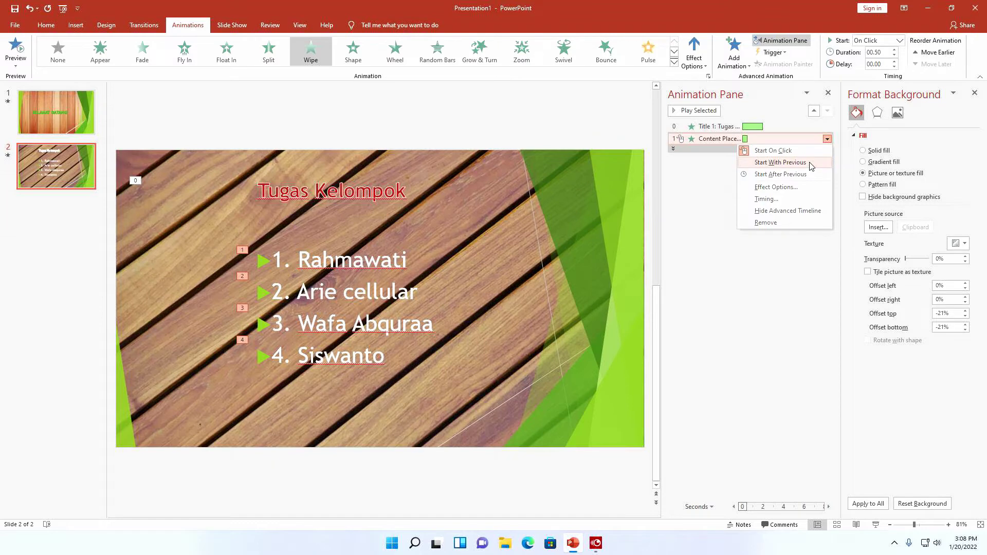
left_click(781, 162)
left_click(674, 149)
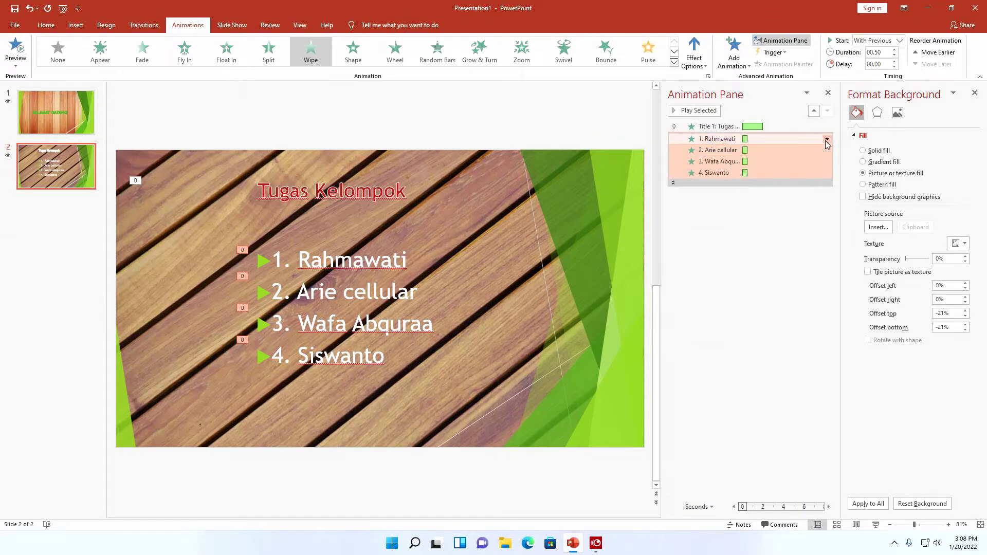
left_click(828, 140)
left_click(693, 111)
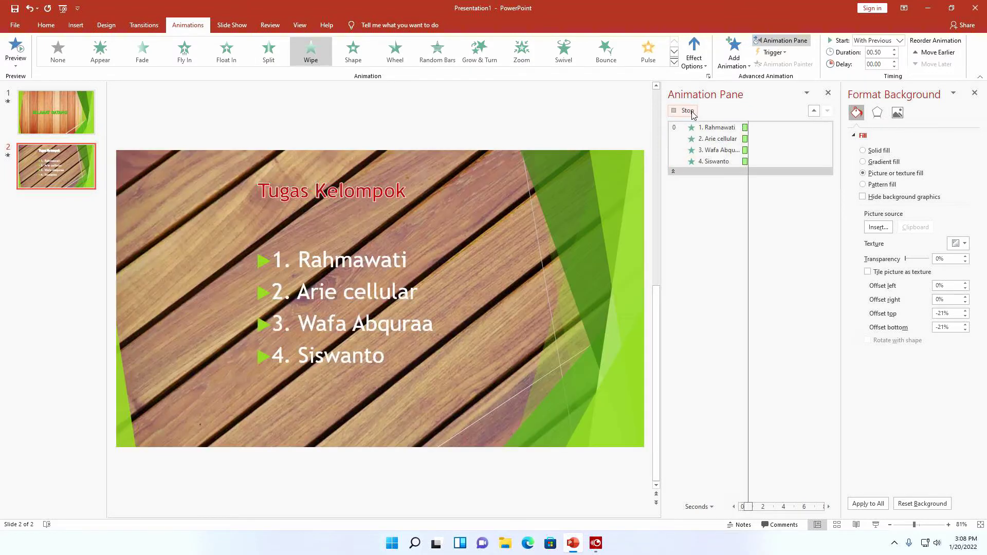
left_click(689, 111)
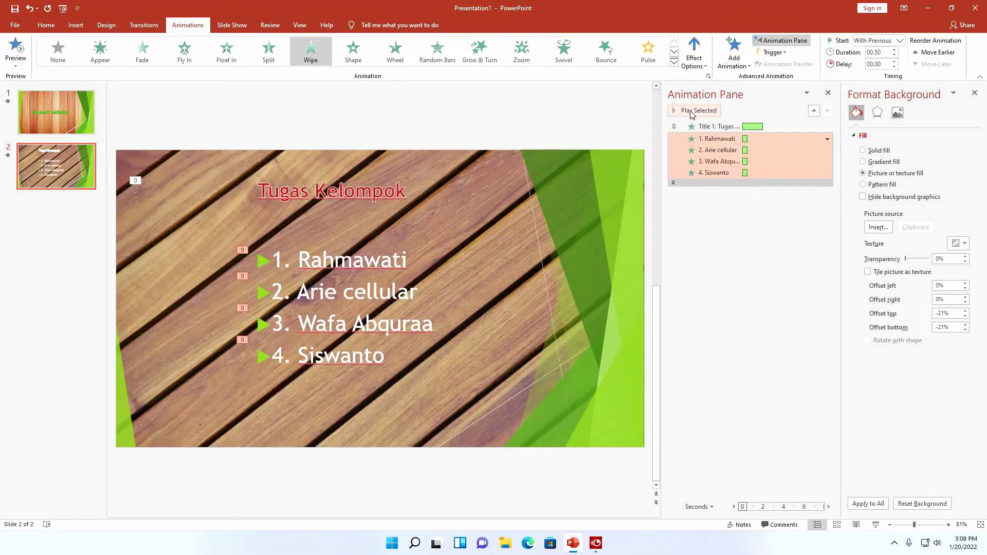
left_click(693, 126)
left_click(687, 112)
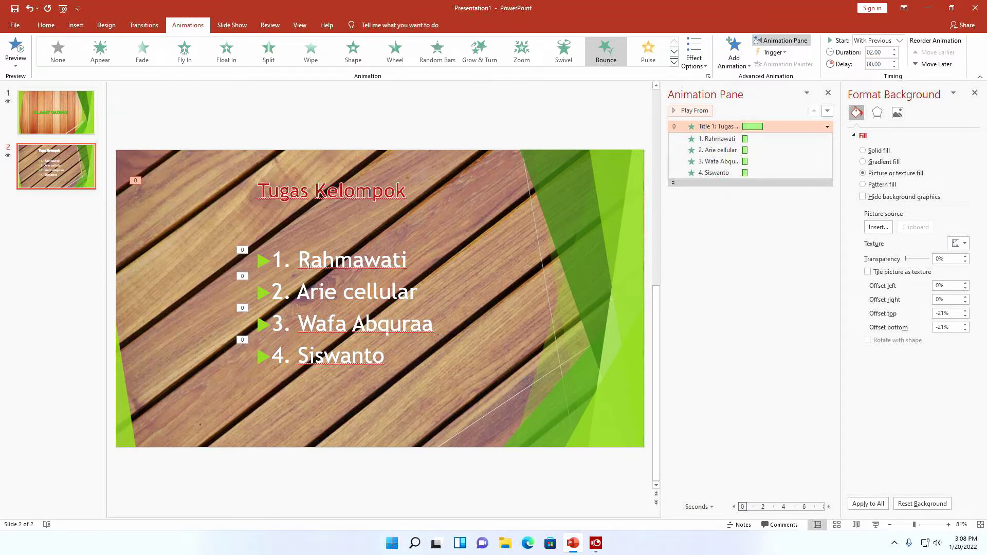
Lower the title slightly and delay each name's Wipe (up to 2–3 seconds), then preview.
left_click(328, 194)
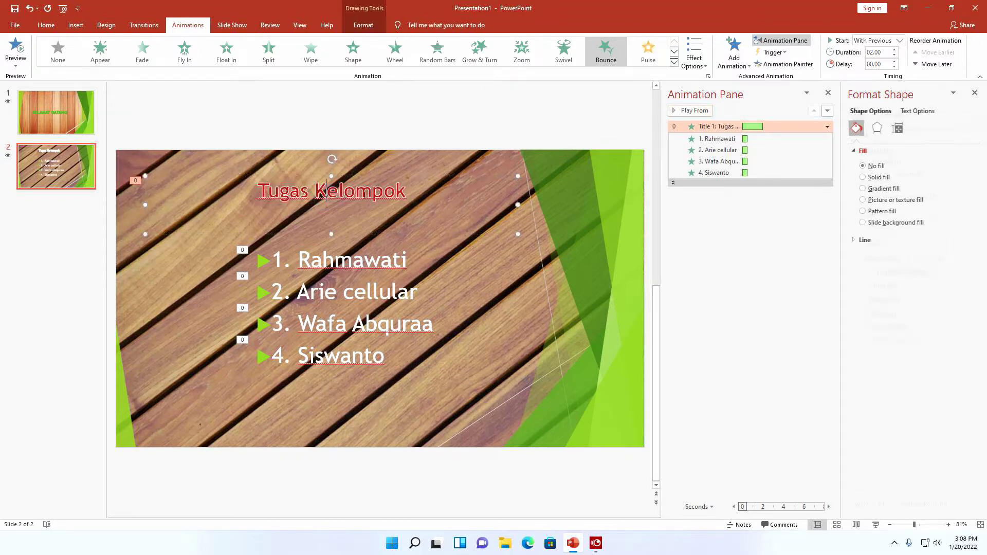
left_click_drag(365, 177, 366, 191)
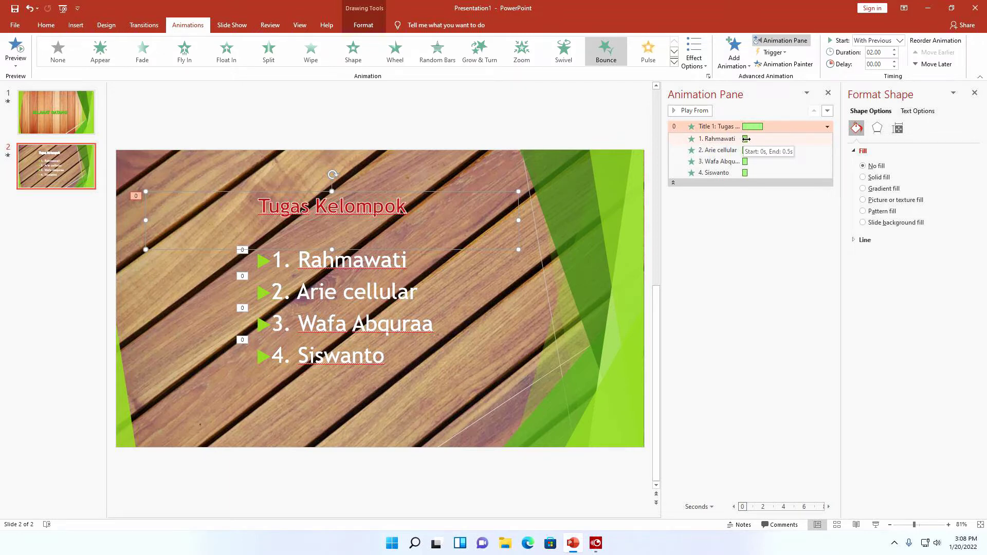
left_click_drag(747, 139, 767, 138)
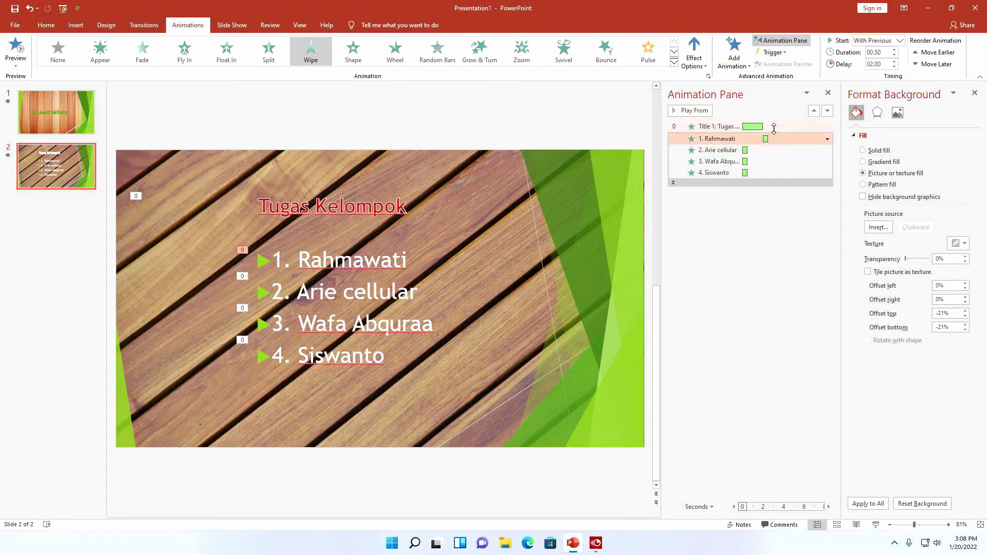
mouse_move(745, 150)
mouse_move(744, 150)
left_mouse_down()
mouse_move(771, 151)
mouse_move(775, 164)
left_mouse_up()
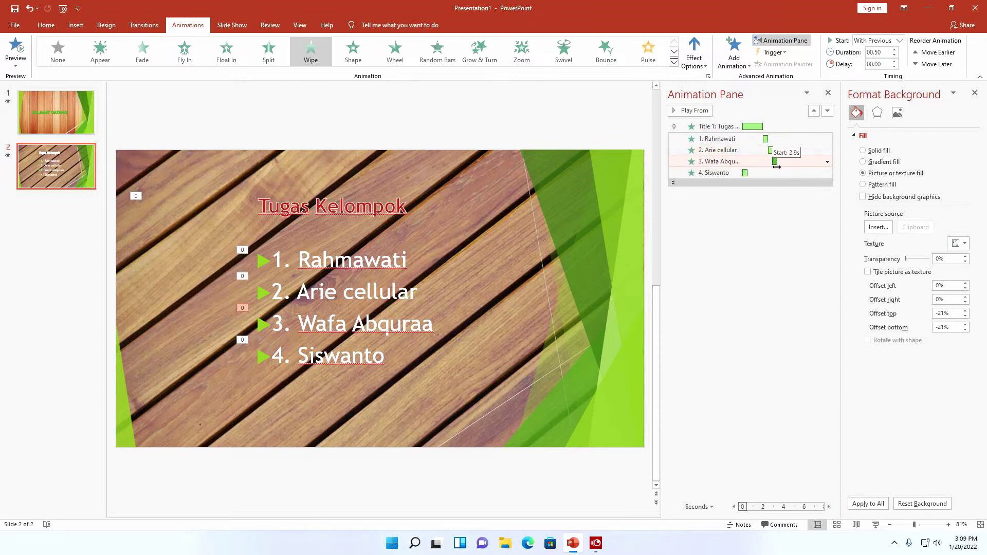
left_click_drag(775, 164, 781, 175)
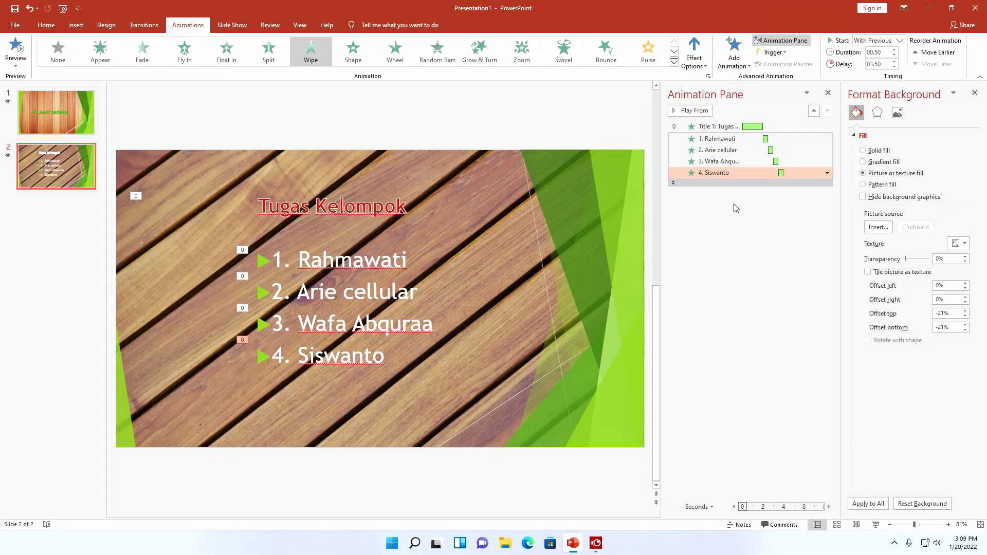
left_click(689, 115)
left_click(684, 126)
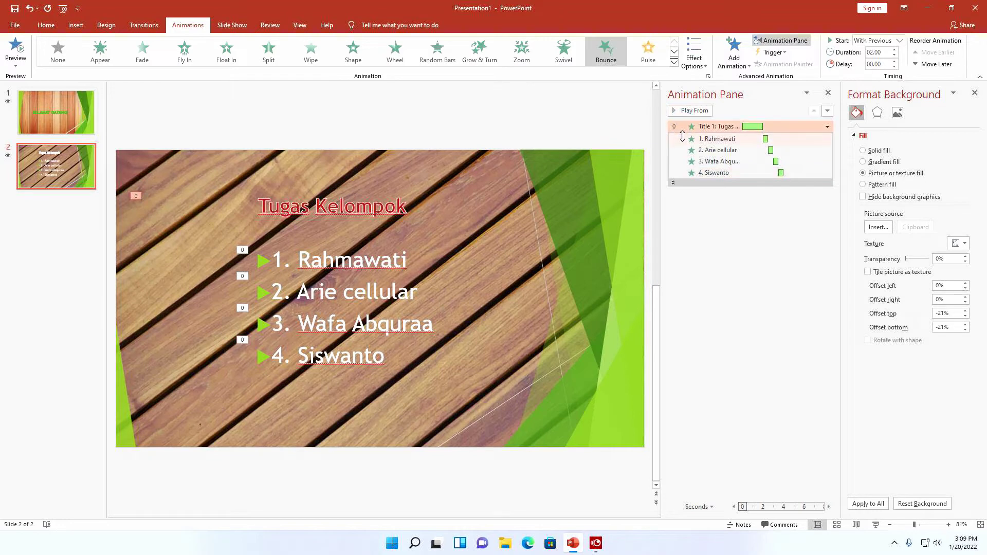
left_click(689, 110)
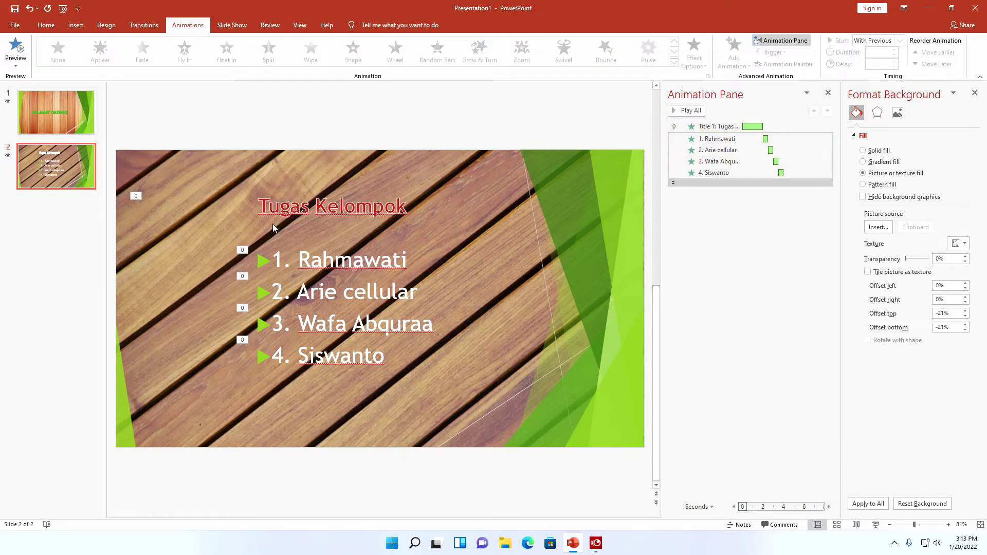
Insert a new slide 3 after slide 2 and bring up its Format Background settings.
left_click(63, 216)
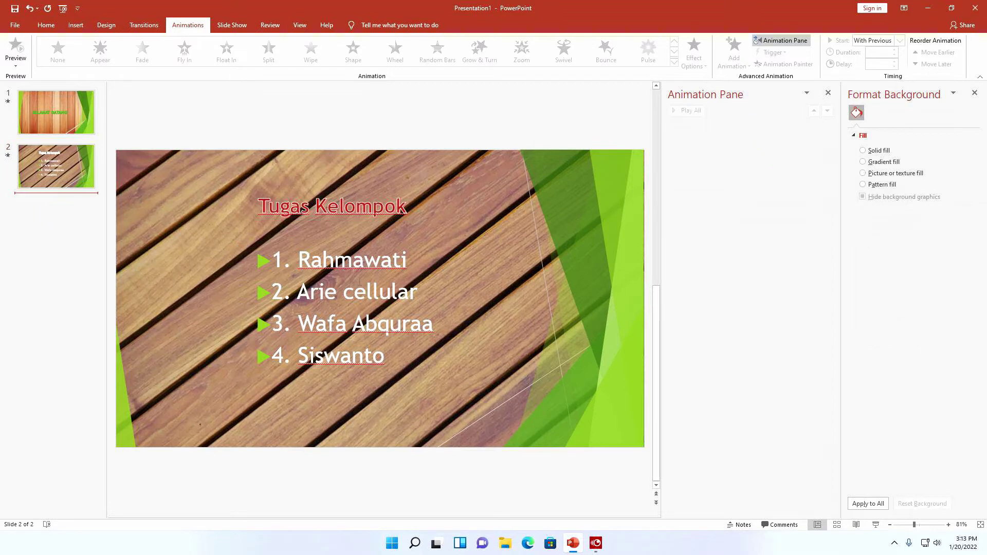
right_click(41, 208)
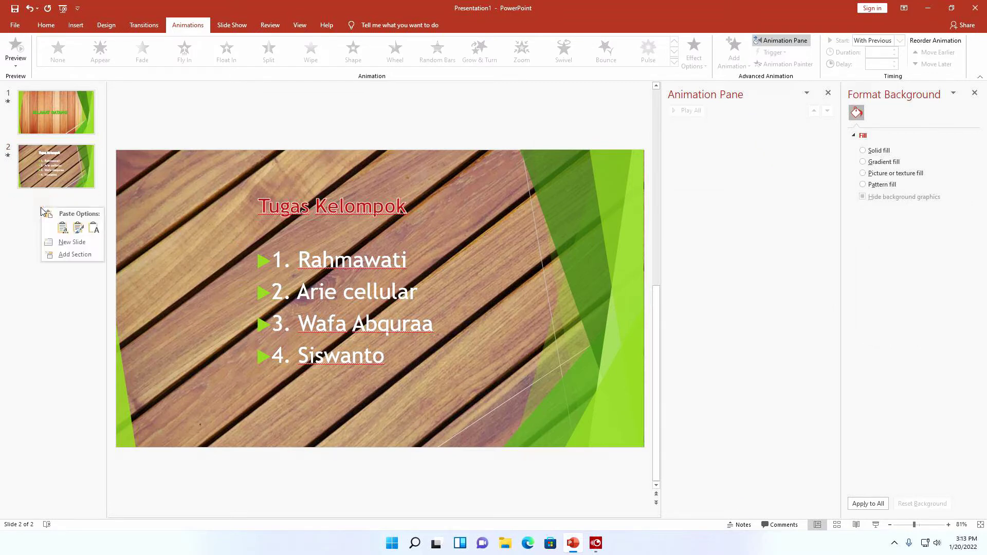
left_click(72, 243)
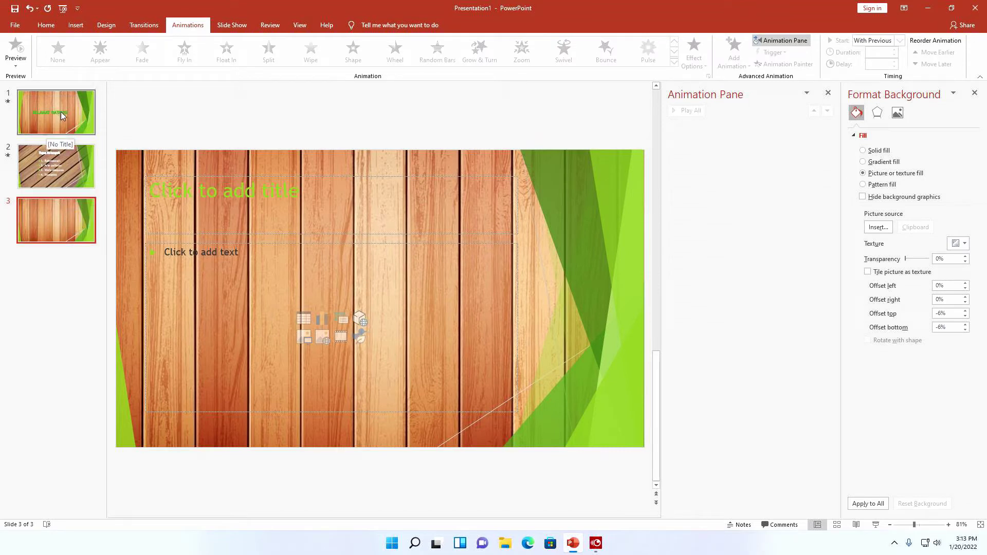
left_click(63, 221)
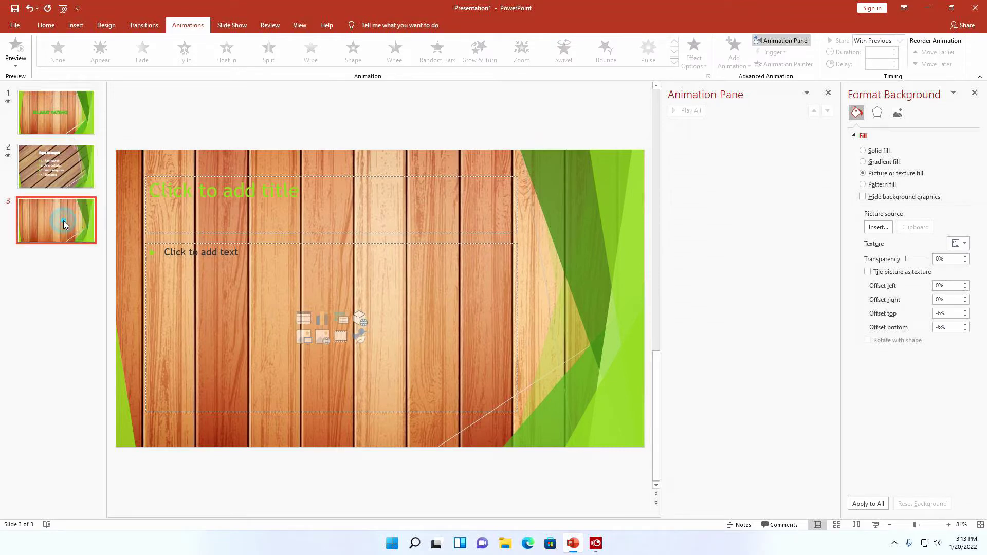
right_click(240, 164)
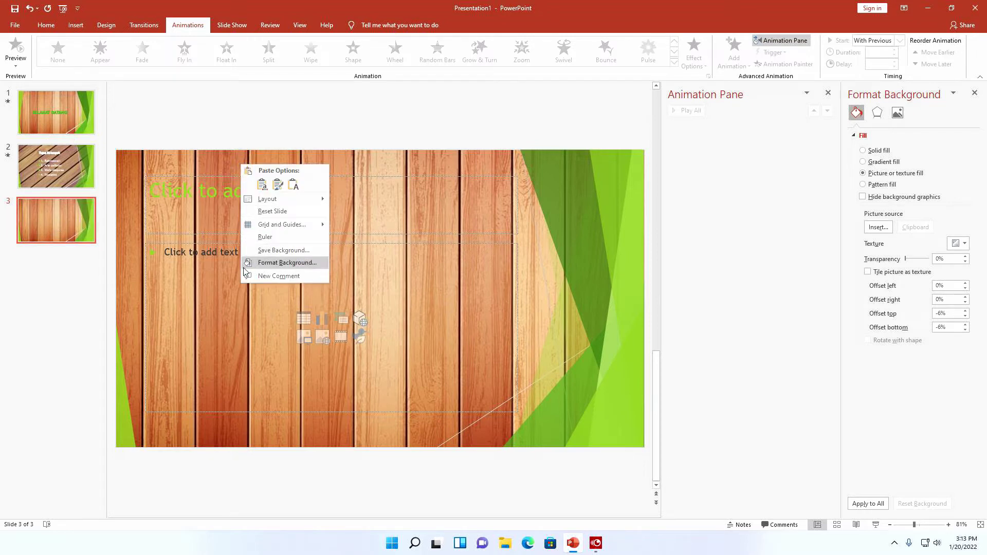
left_click(281, 264)
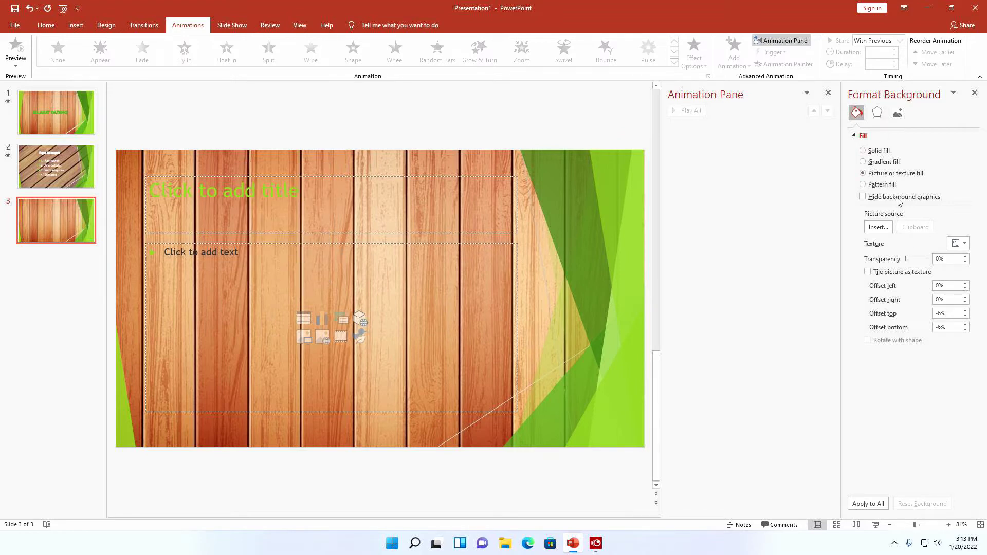
Fill slide 3's background with the cracked wood cross-section image chosen from a file.
left_click(882, 229)
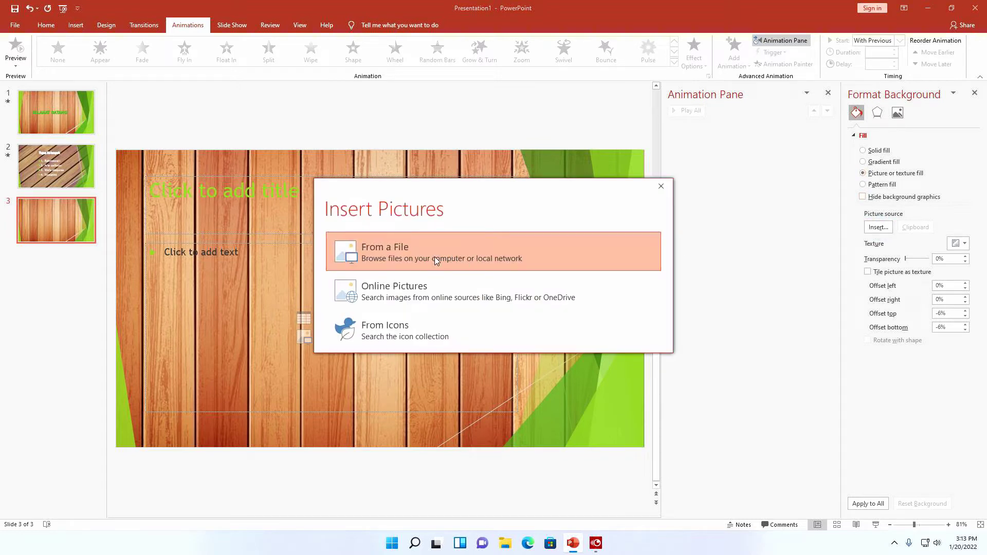
left_click(378, 260)
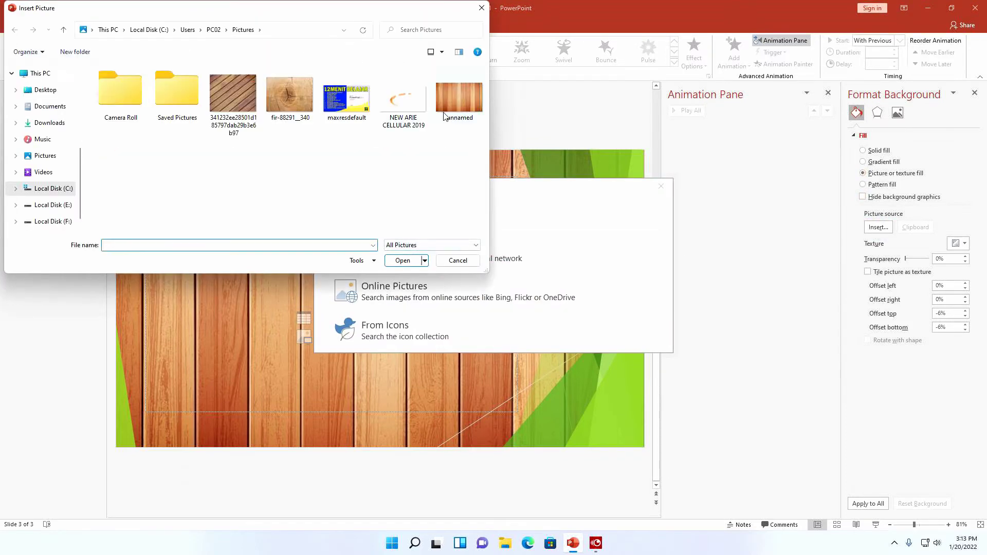
left_click(289, 96)
left_click(403, 260)
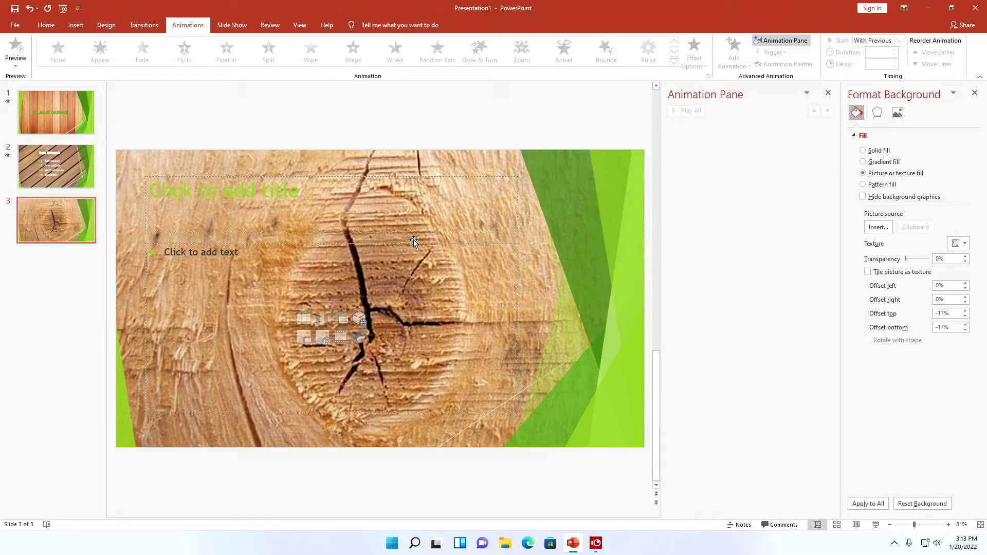
left_click(438, 243)
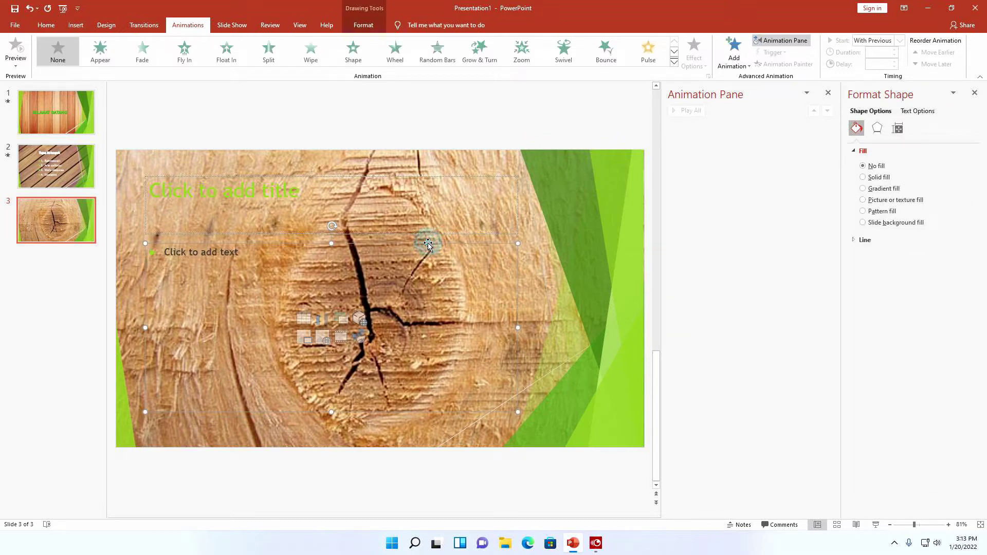
left_click(347, 360)
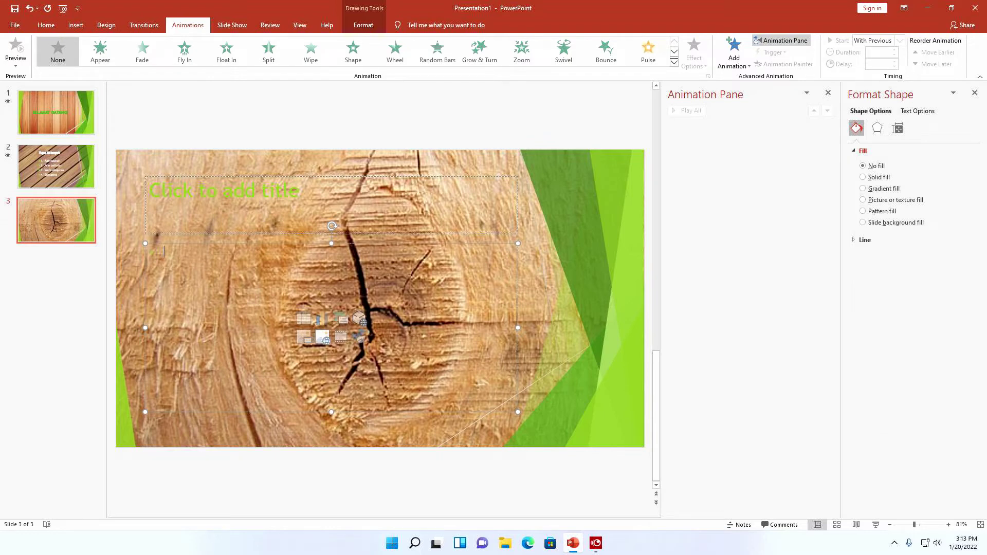
left_click(308, 343)
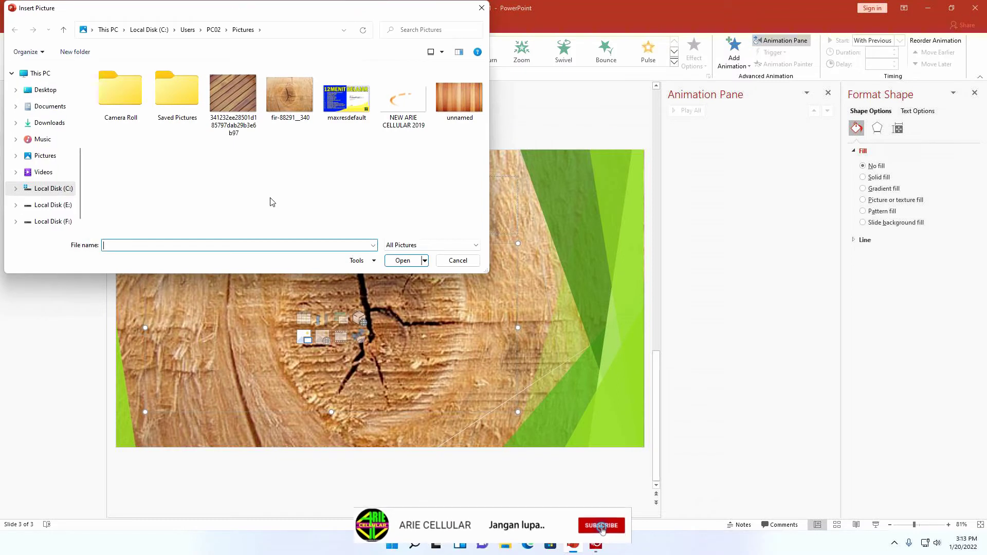
left_click(58, 171)
left_click(60, 159)
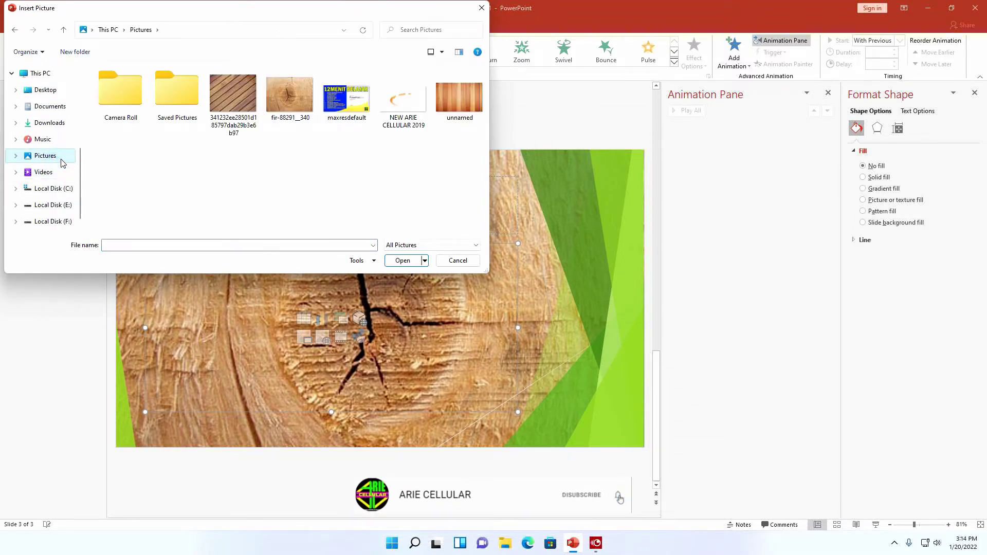
left_click(61, 171)
left_click(291, 113)
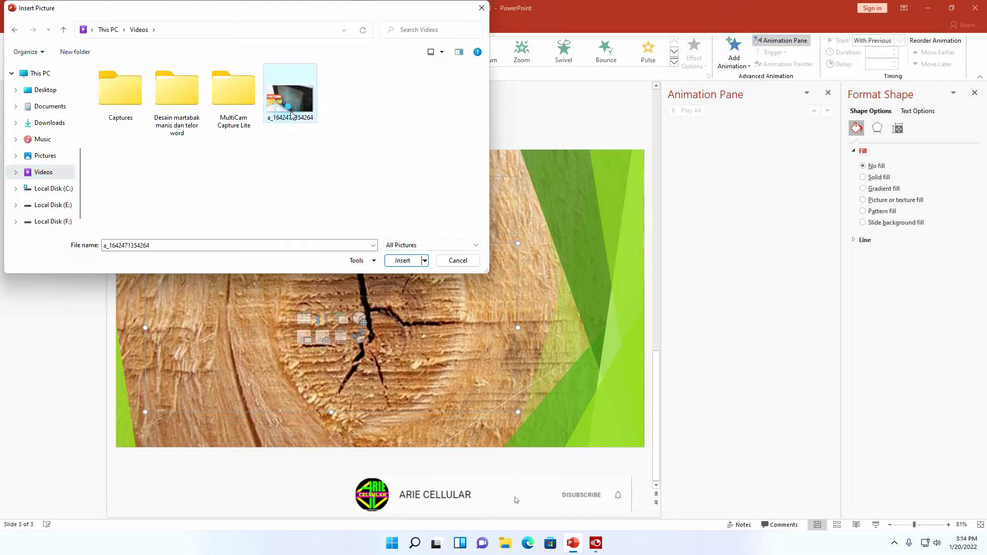
left_click(403, 261)
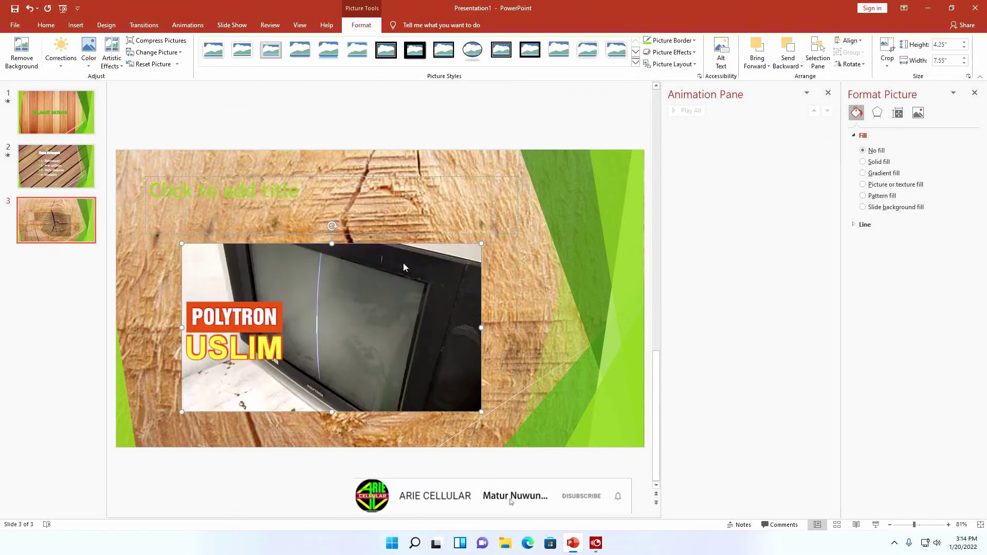
Enlarge the POLYTRON USLIM photo to about 4.93 by 8.76 inches and adjust its position.
left_click_drag(481, 243, 529, 217)
left_click_drag(471, 262, 449, 280)
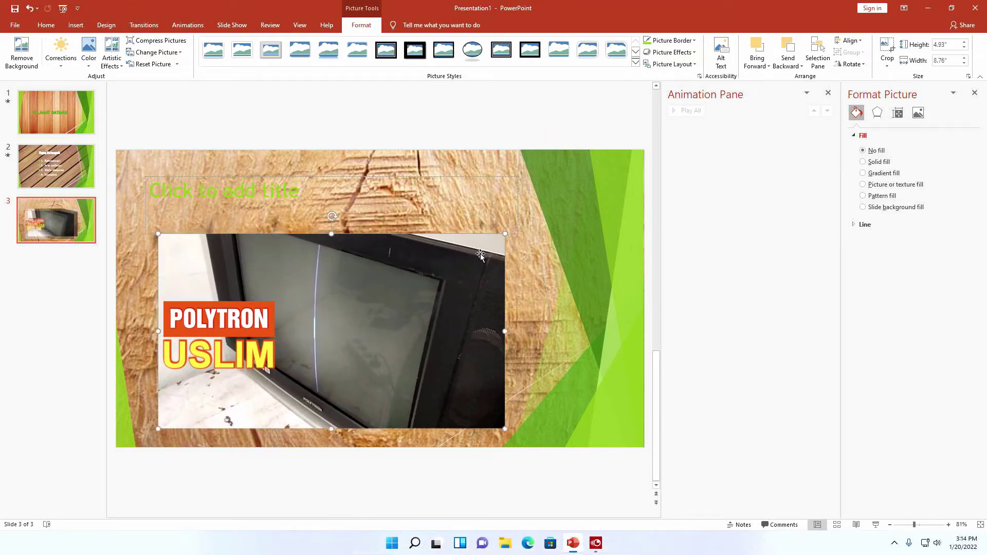
key("Up")
key("Up")
key("Up")
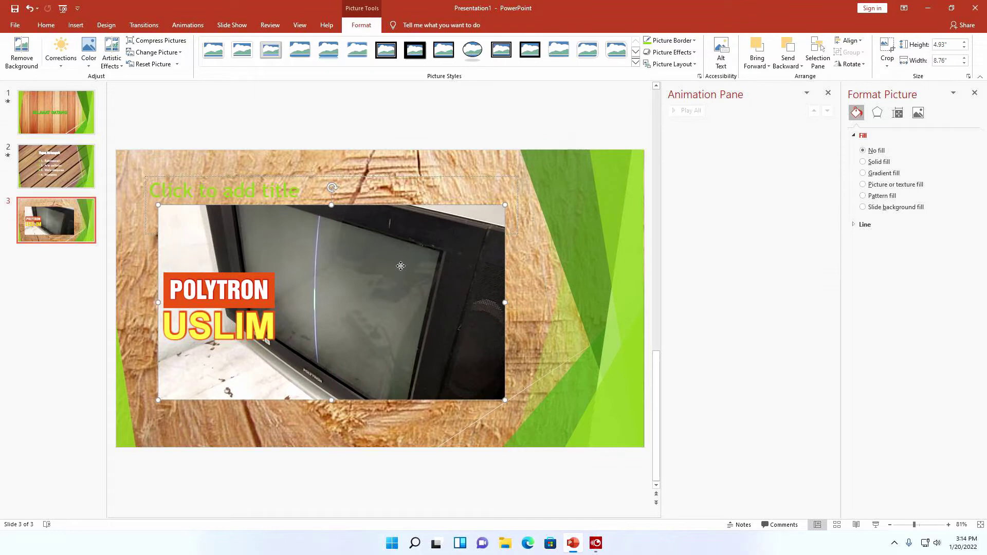
left_click_drag(401, 266, 410, 288)
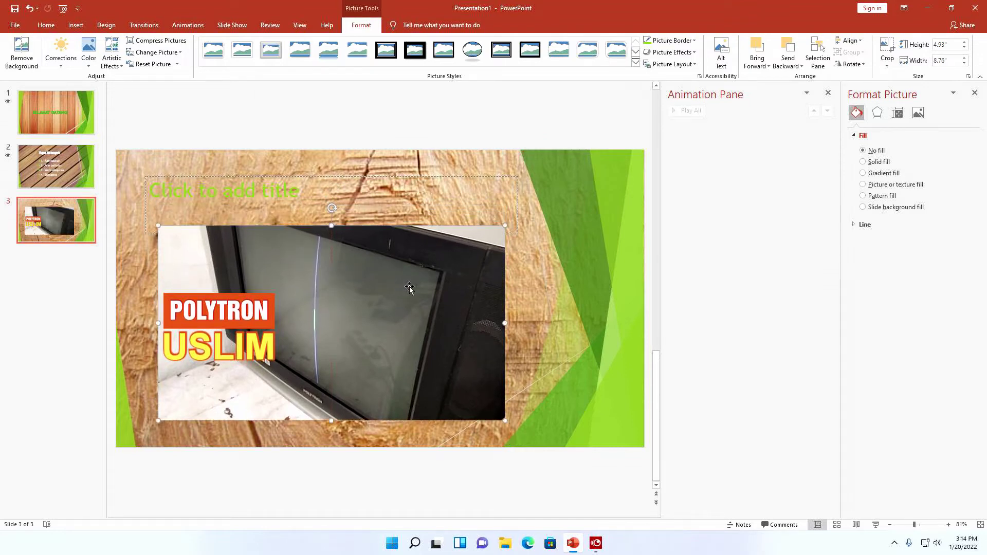
Give the photo a Grow & Turn entrance animation after trying Wheel and Random Bars.
left_click(197, 25)
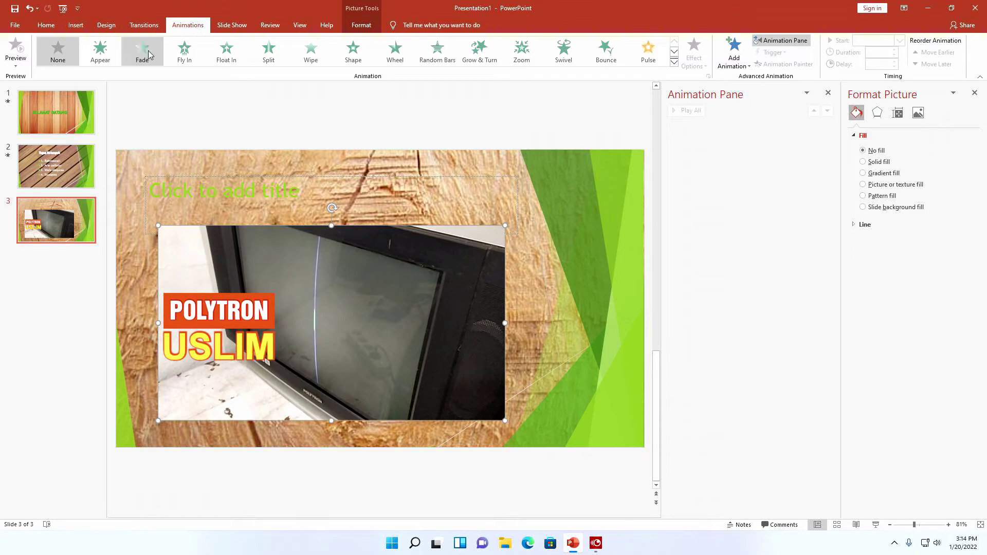
left_click(391, 54)
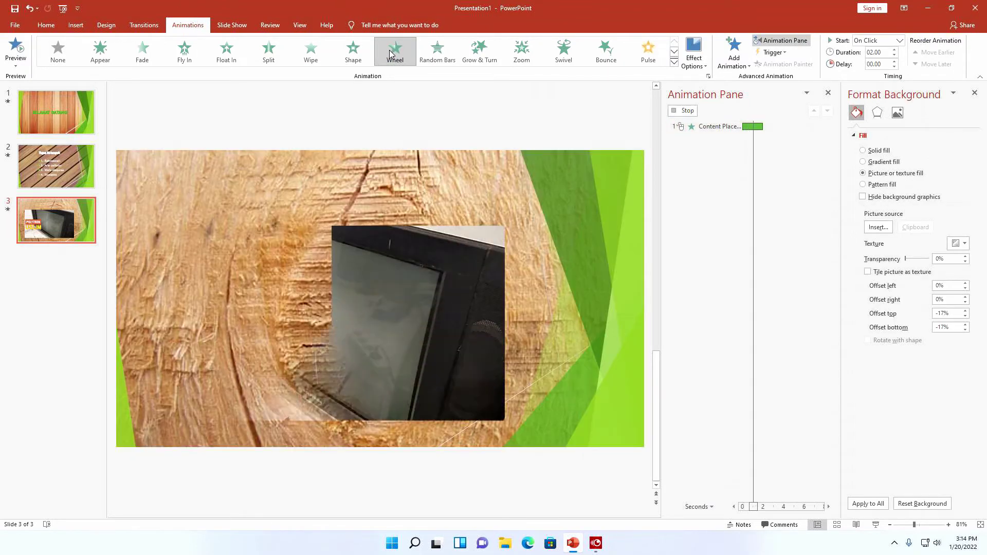
left_click(436, 57)
left_click(472, 55)
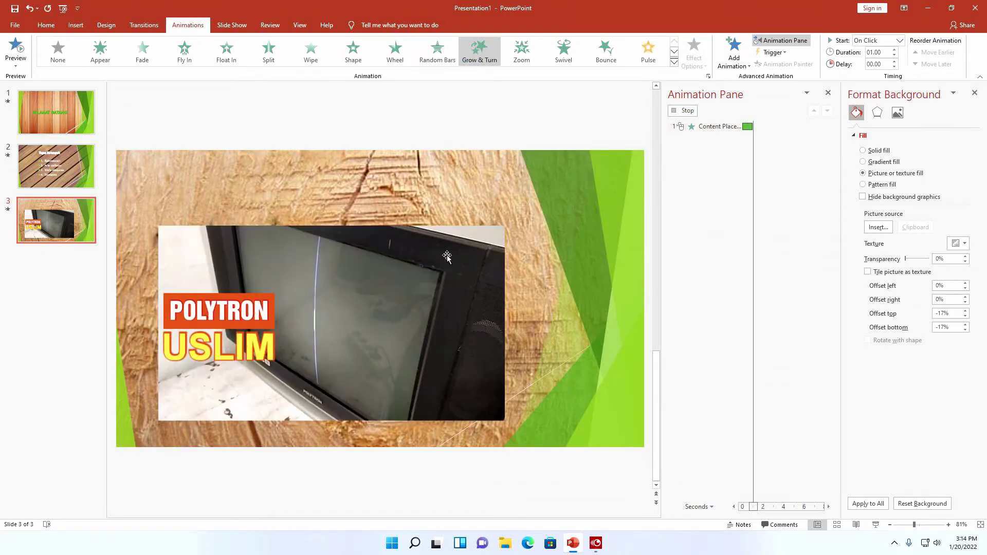
Set the photo's animation to start With Previous and place the caret in the title.
left_click(827, 126)
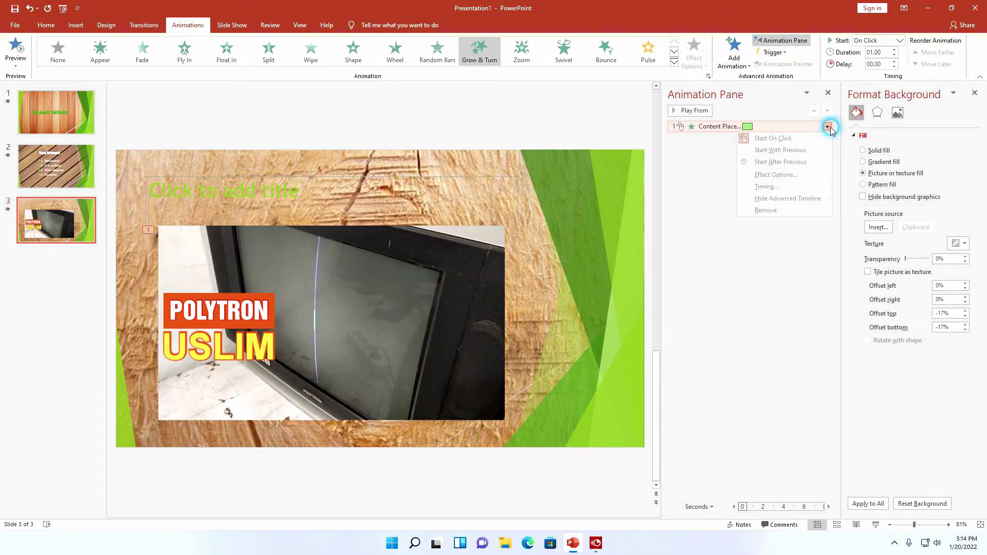
left_click(803, 149)
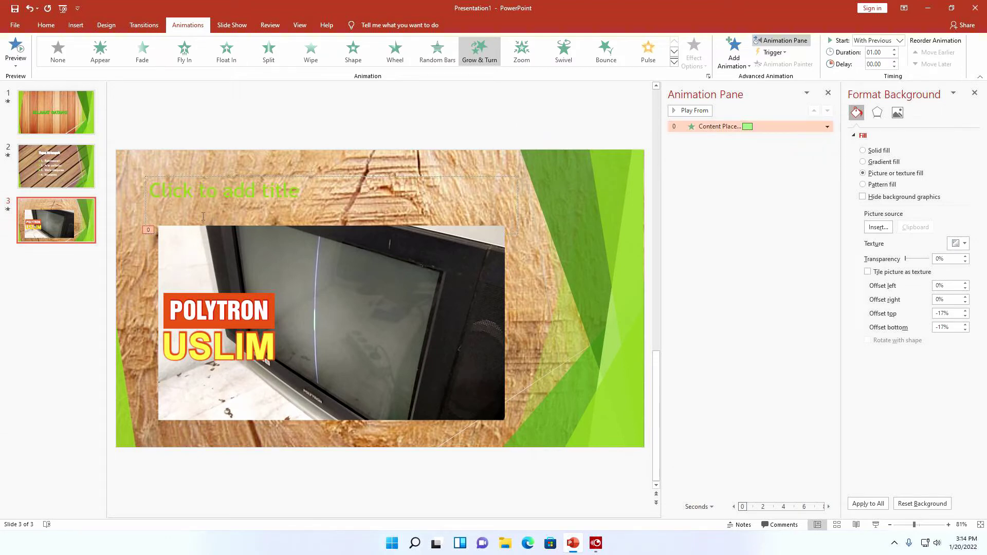
left_click(164, 184)
type("Foto")
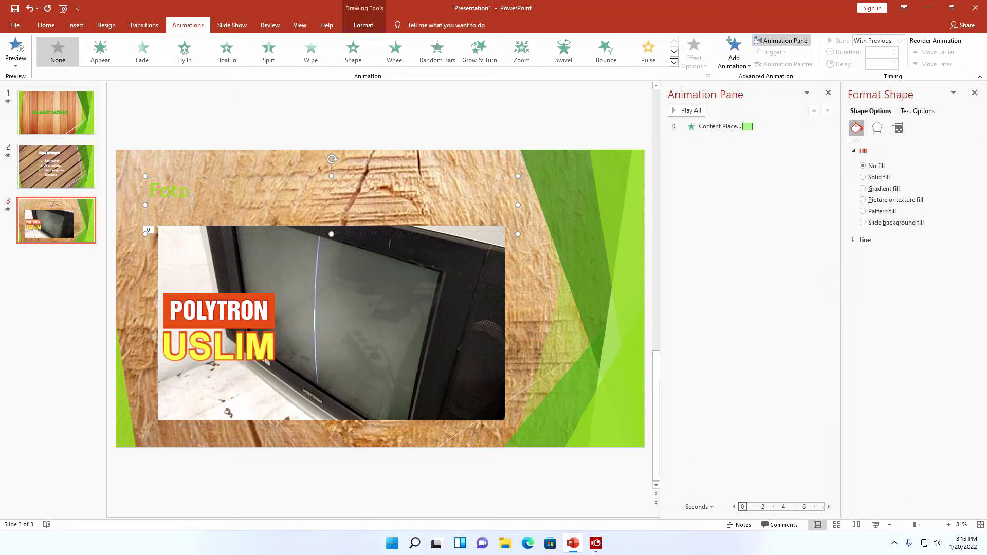
Complete the title 'Foto Tugas' and apply the green outlined WordArt style.
type("Tugas")
left_click(251, 205)
left_click(363, 25)
left_click(513, 62)
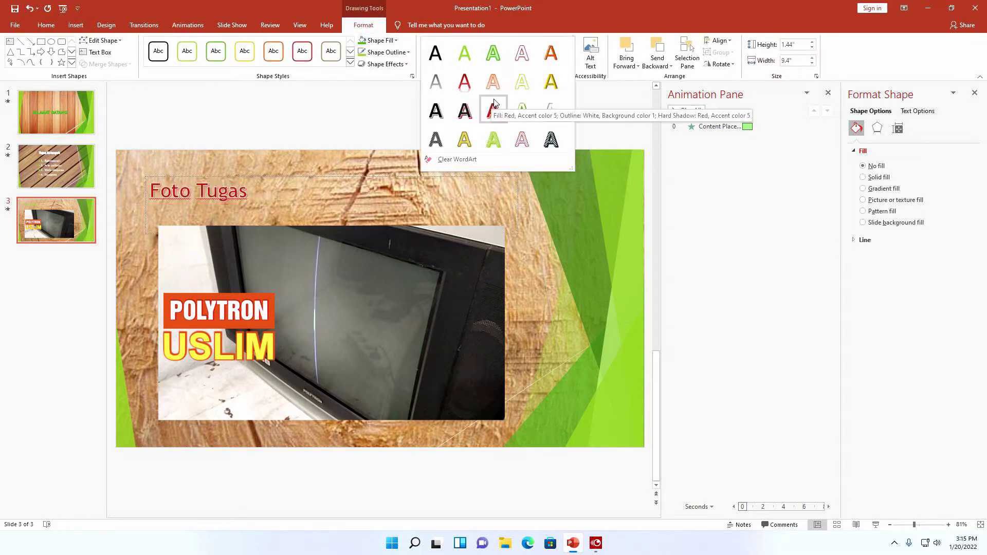
left_click(519, 109)
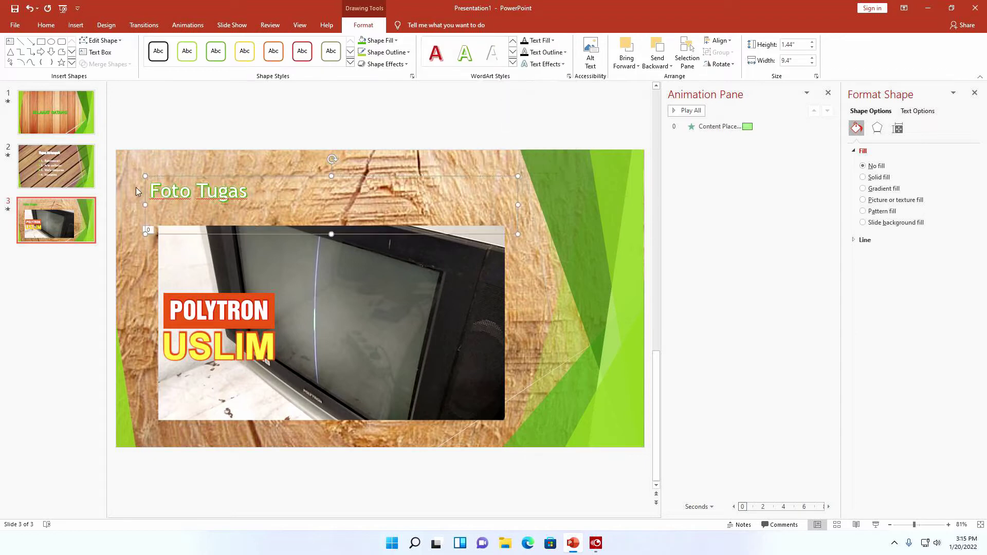
Narrow the title box from its left side to 9.08 inches.
left_click_drag(141, 204, 154, 204)
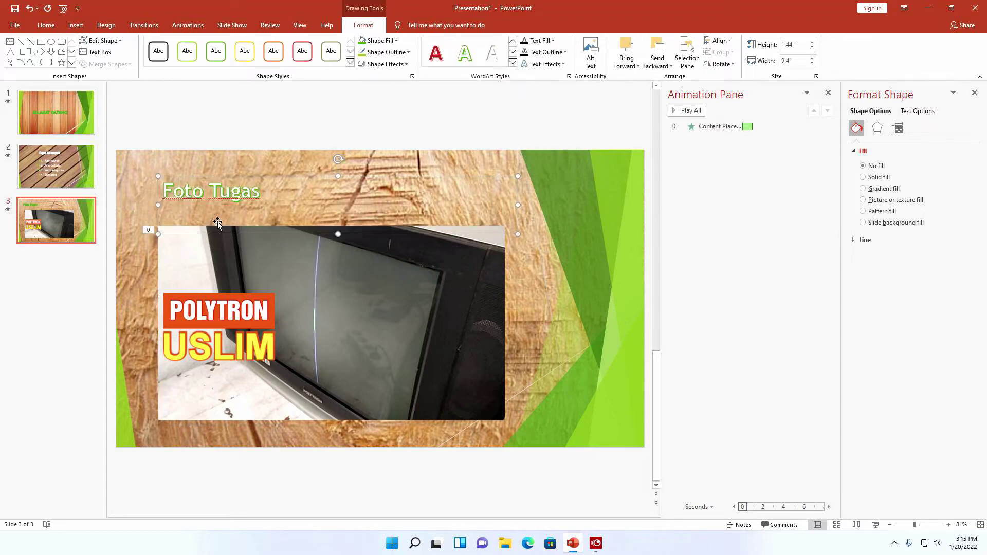
key("Escape")
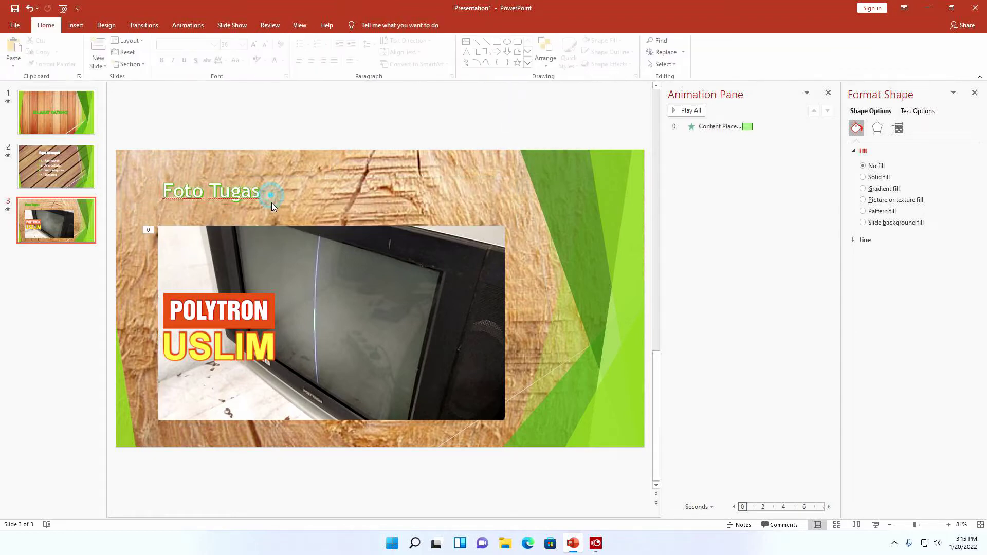
left_click(241, 195)
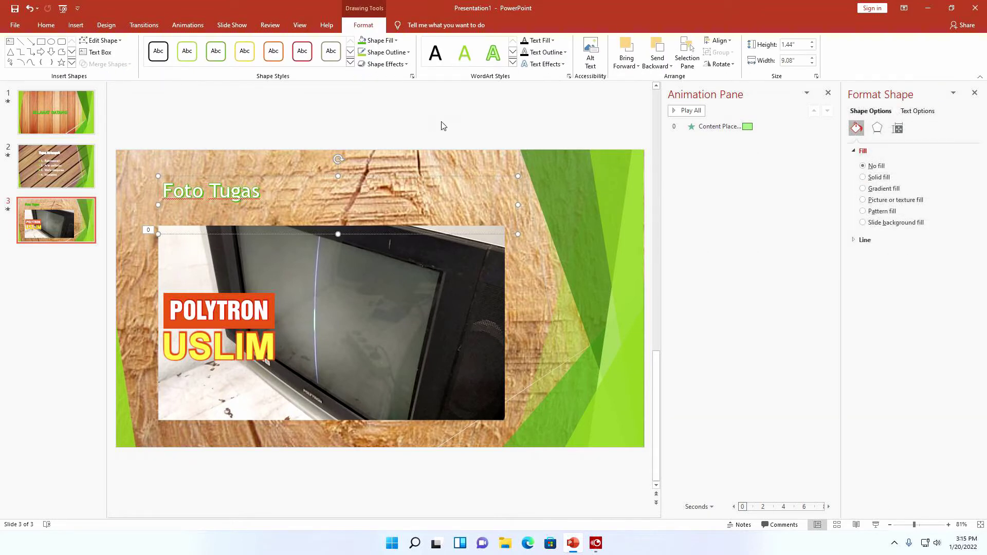
left_click(187, 25)
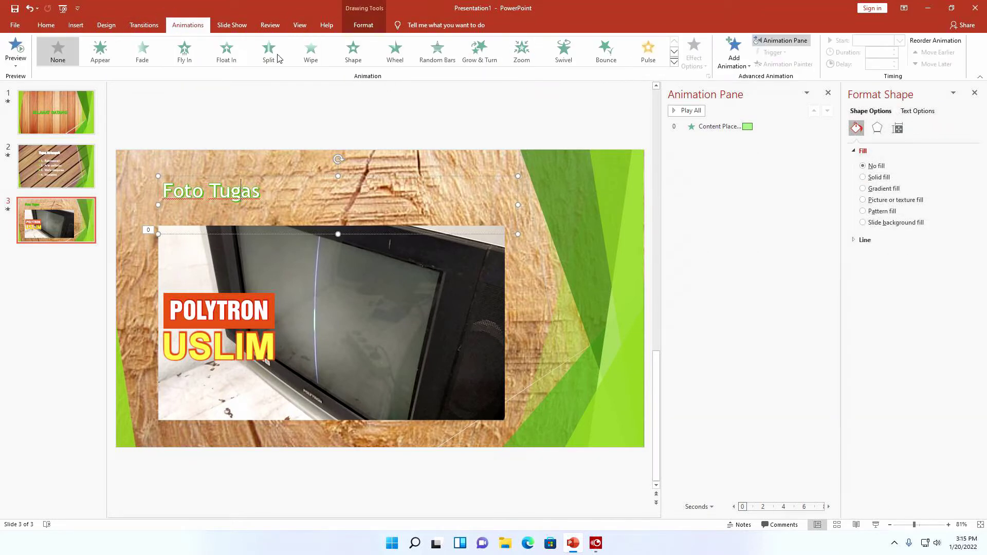
Give the 'Foto Tugas' title a 0.50-second Split entrance starting With Previous.
left_click(277, 53)
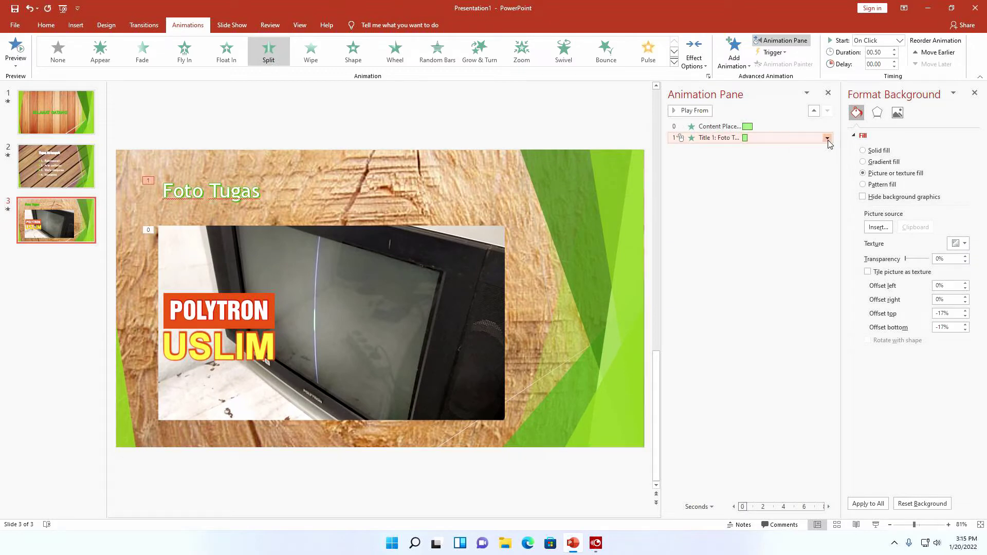
left_click(828, 138)
left_click(814, 162)
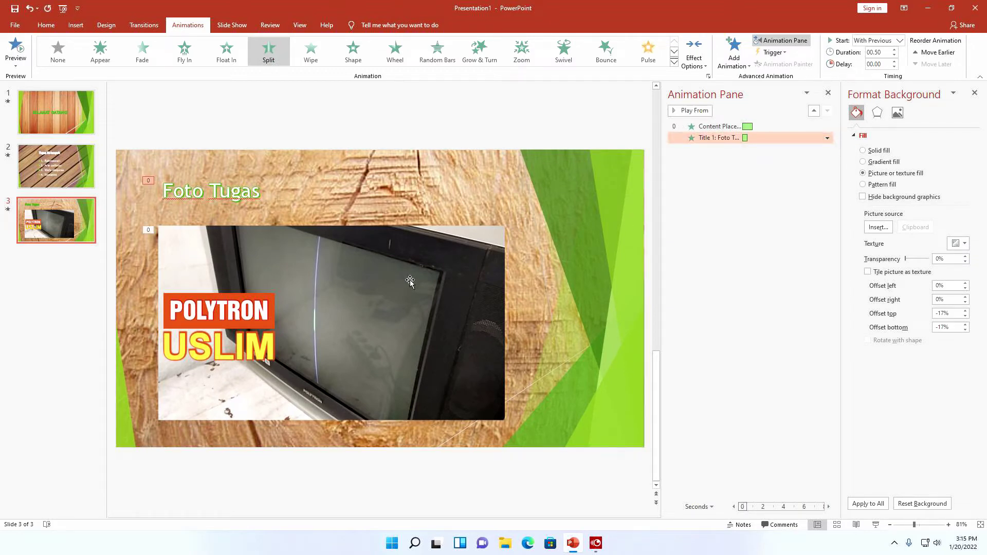
left_click(410, 282)
left_click(403, 194)
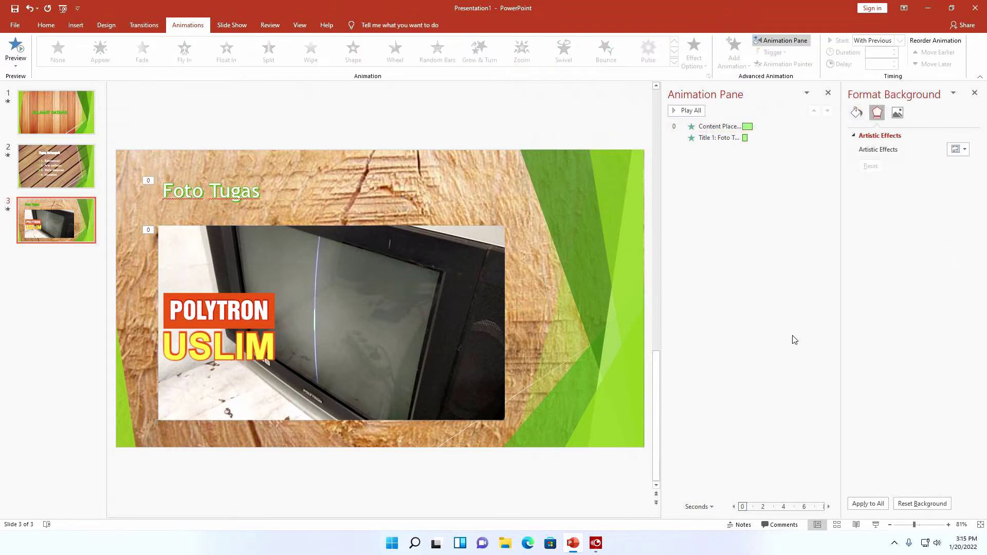
Preview the slide's animations, then move the television photo slightly higher.
left_click(689, 112)
left_click(395, 281)
left_click_drag(395, 281, 351, 258)
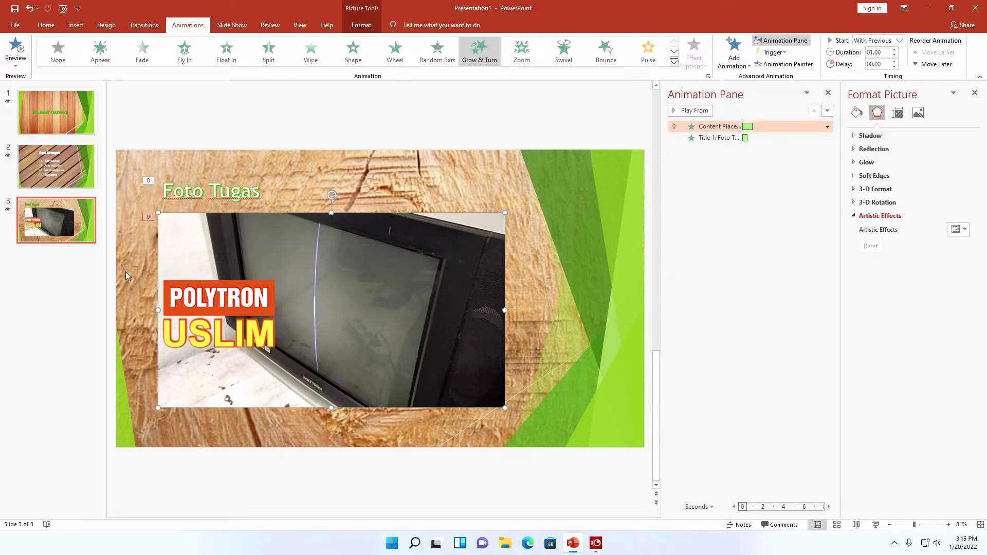
Frame the photo with the Rounded Diagonal Corner, White picture style.
left_click(370, 29)
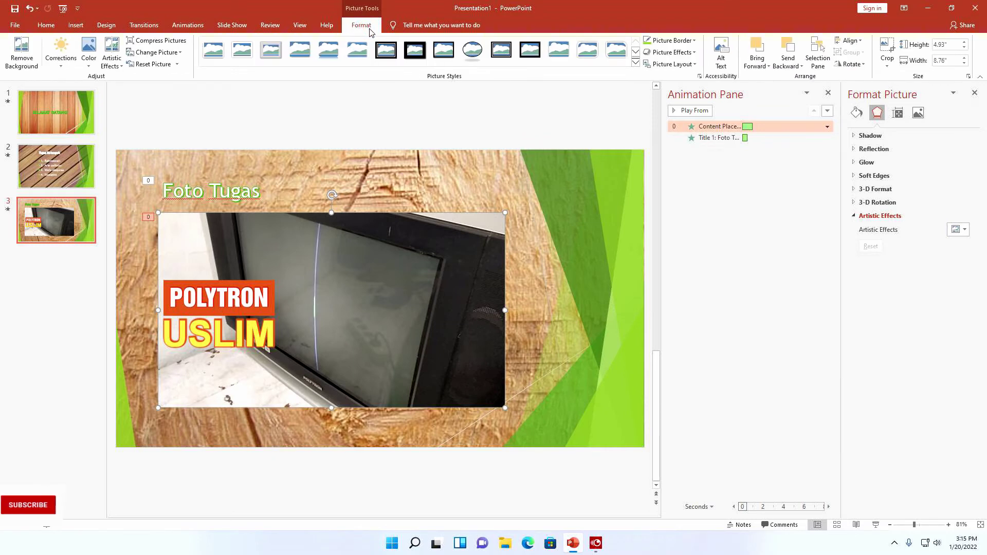
left_click(215, 52)
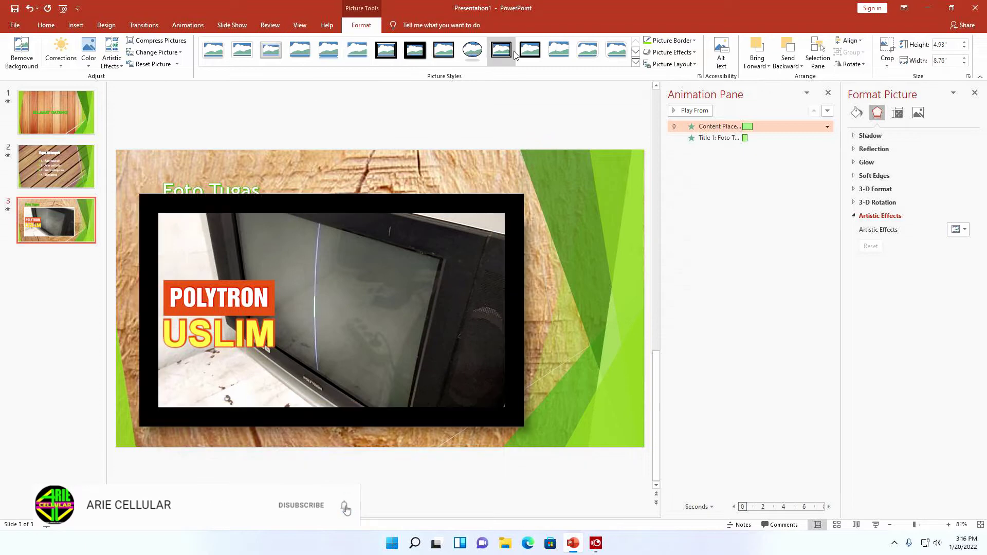
left_click(582, 54)
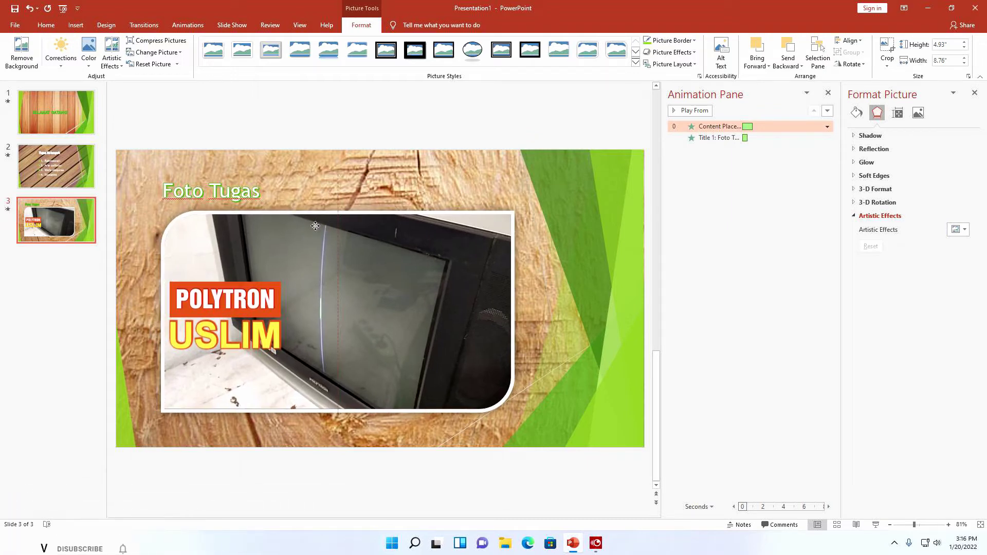
left_click(313, 225)
left_click(244, 199)
Move the 'Foto Tugas' title box right, narrow it above the photo, then view slide 1.
left_click_drag(242, 177, 364, 177)
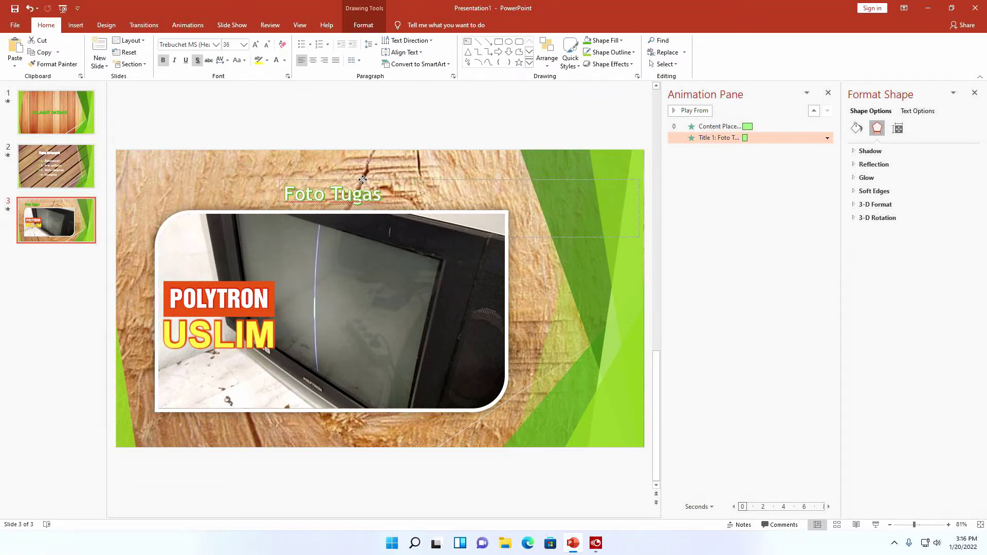
left_click_drag(639, 206, 442, 206)
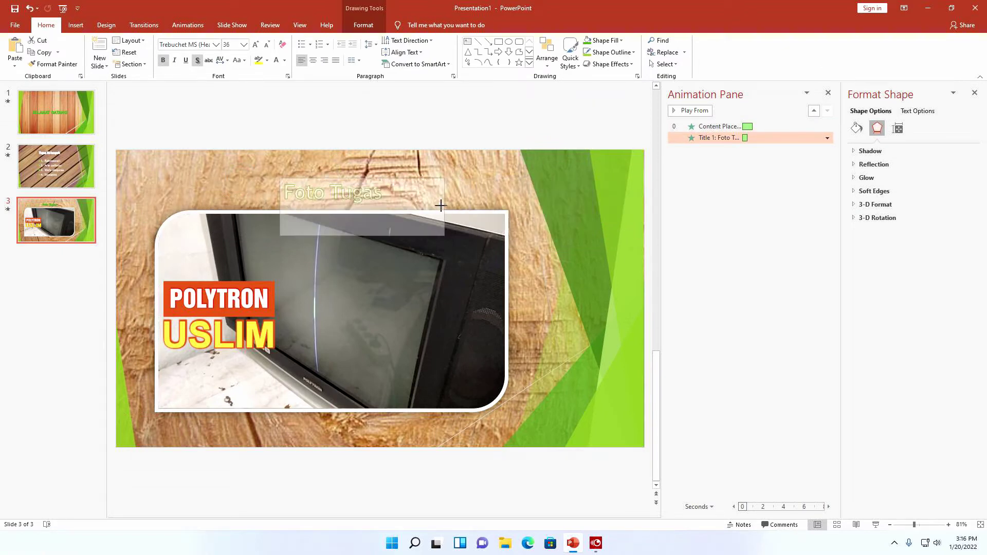
left_click_drag(373, 178, 357, 176)
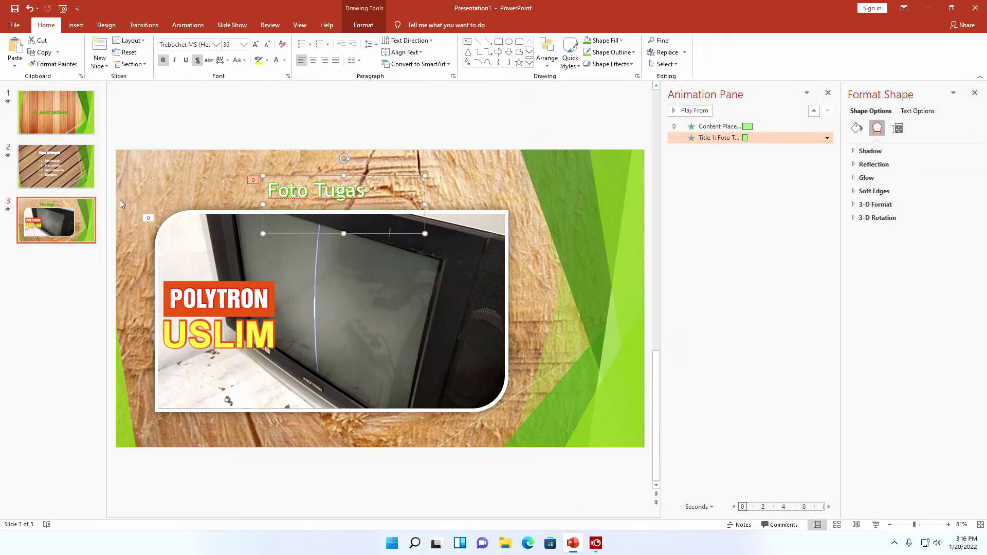
left_click(75, 123)
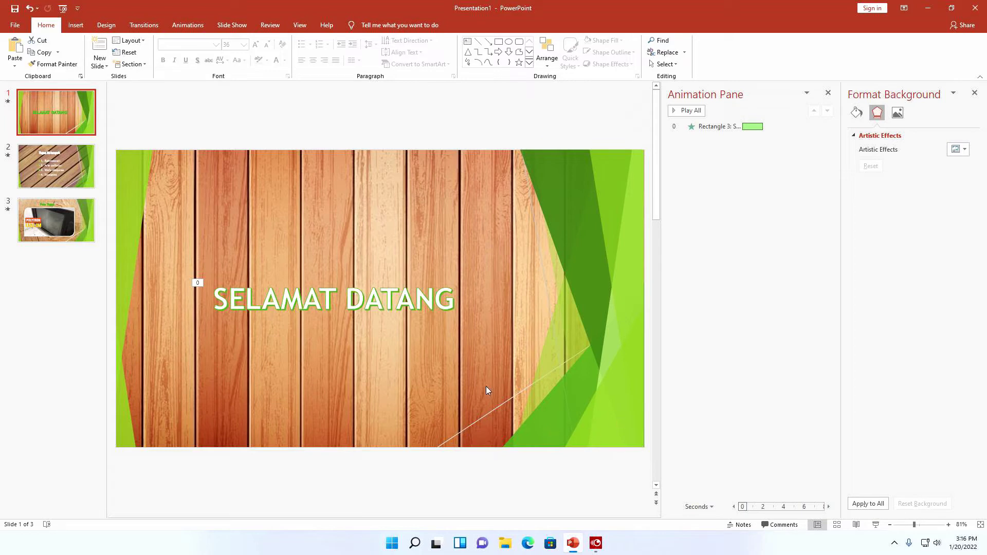
Draw a green right-pointing block arrow near the bottom middle of the welcome slide.
left_click(71, 174)
left_click(76, 208)
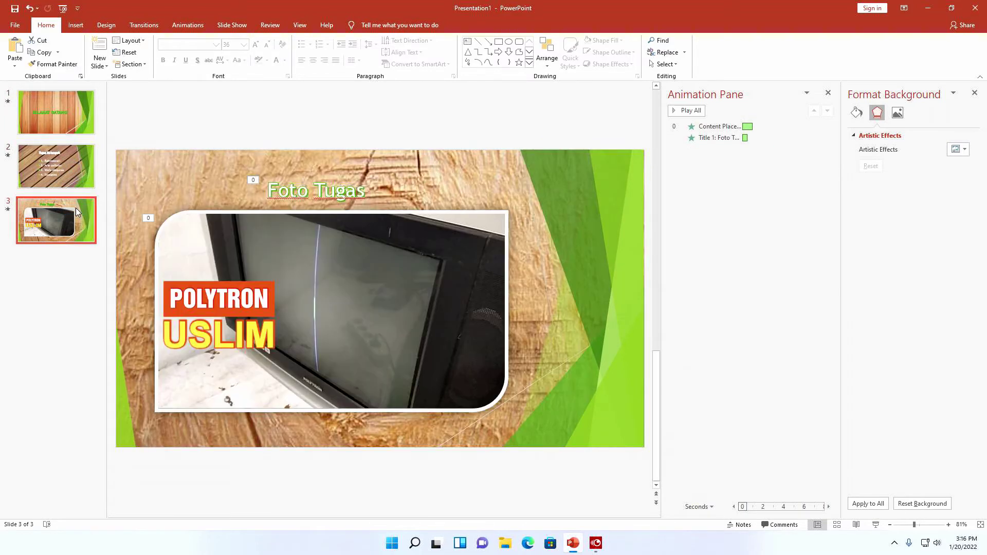
left_click(70, 121)
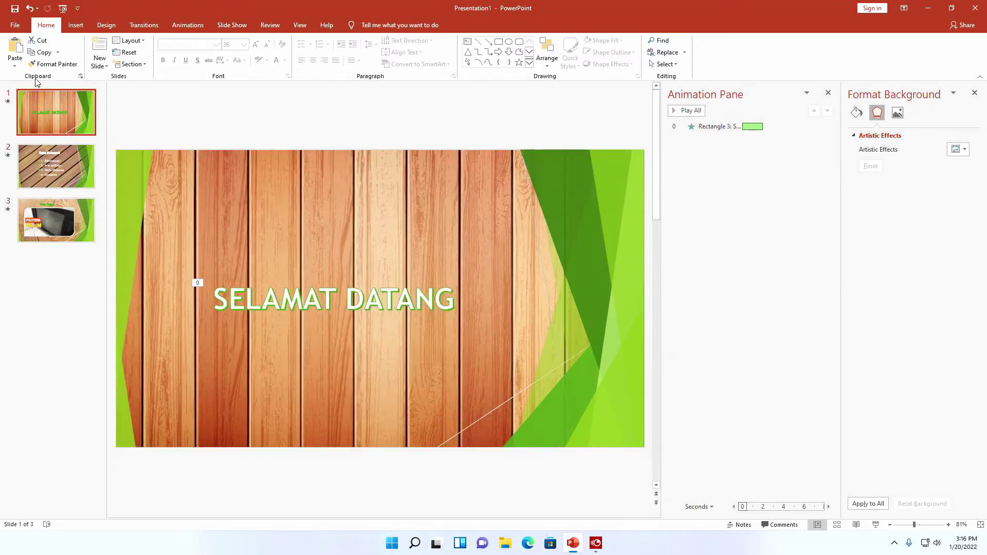
left_click(75, 25)
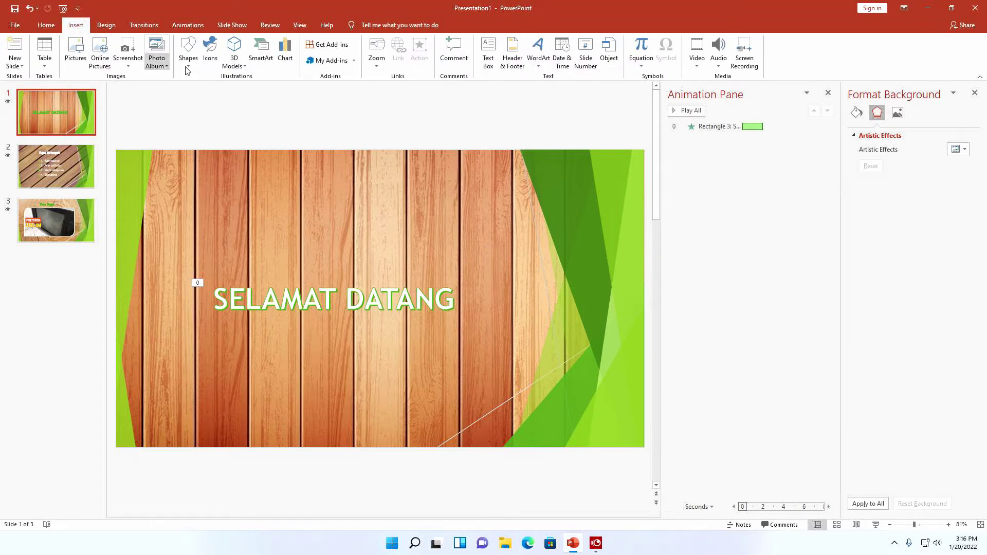
left_click(188, 57)
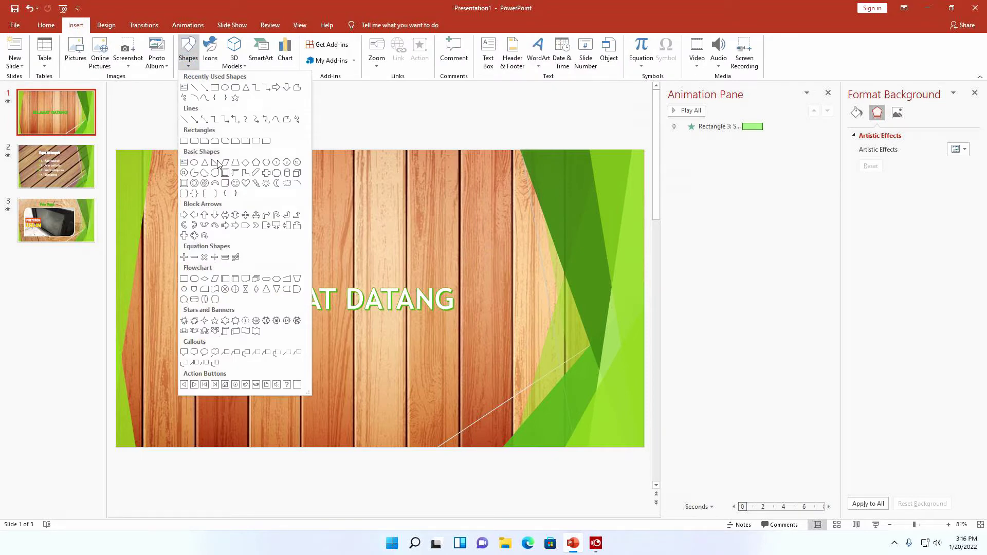
left_click(195, 215)
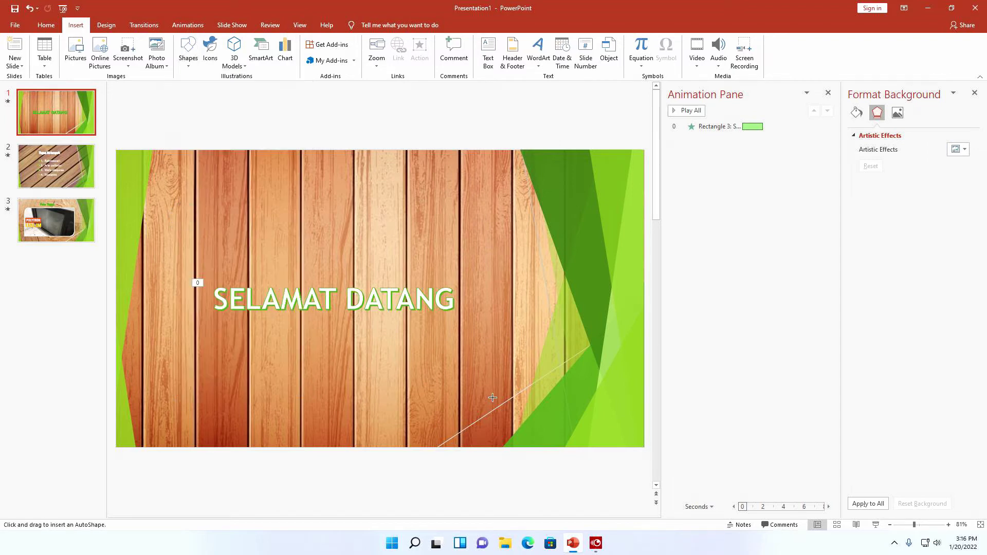
left_click_drag(602, 429, 574, 418)
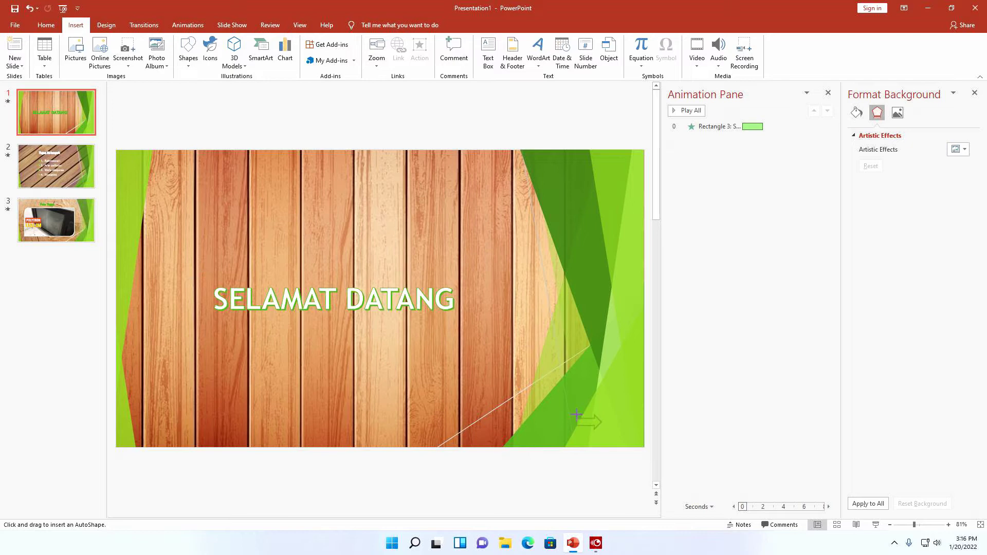
mouse_move(577, 418)
left_mouse_down()
mouse_move(588, 423)
mouse_move(302, 422)
mouse_move(361, 431)
left_mouse_up()
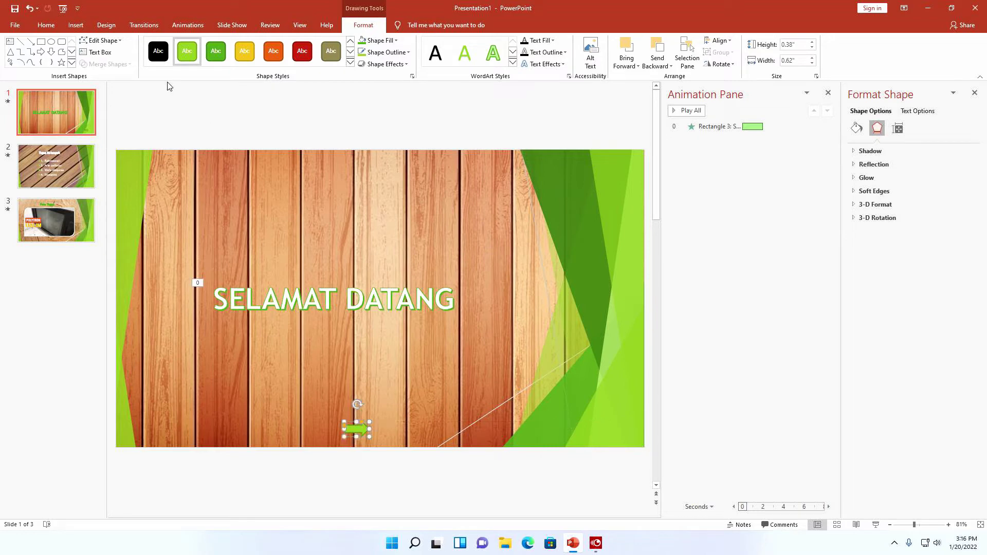
Draw a left-pointing block arrow beside it and start editing its text.
left_click(78, 30)
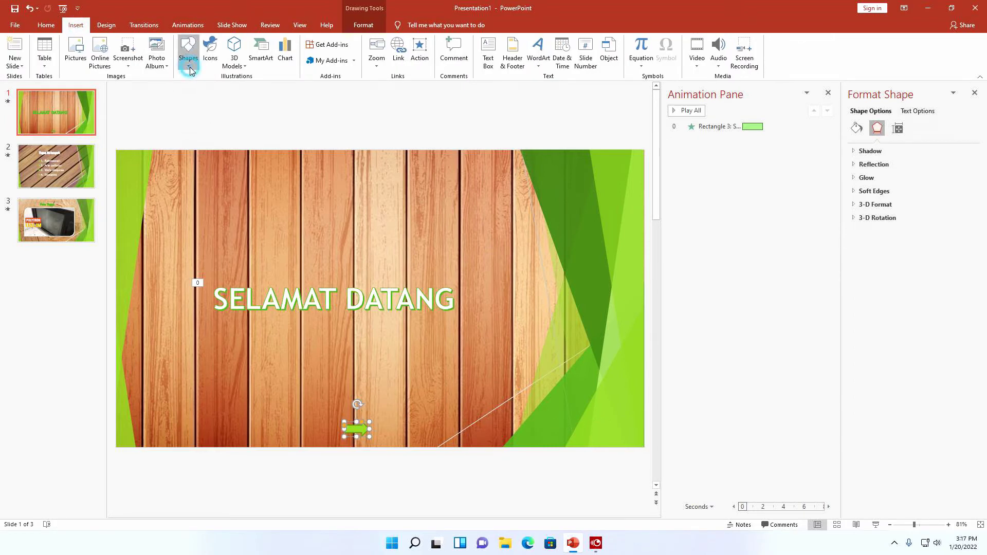
left_click(188, 51)
left_click(193, 215)
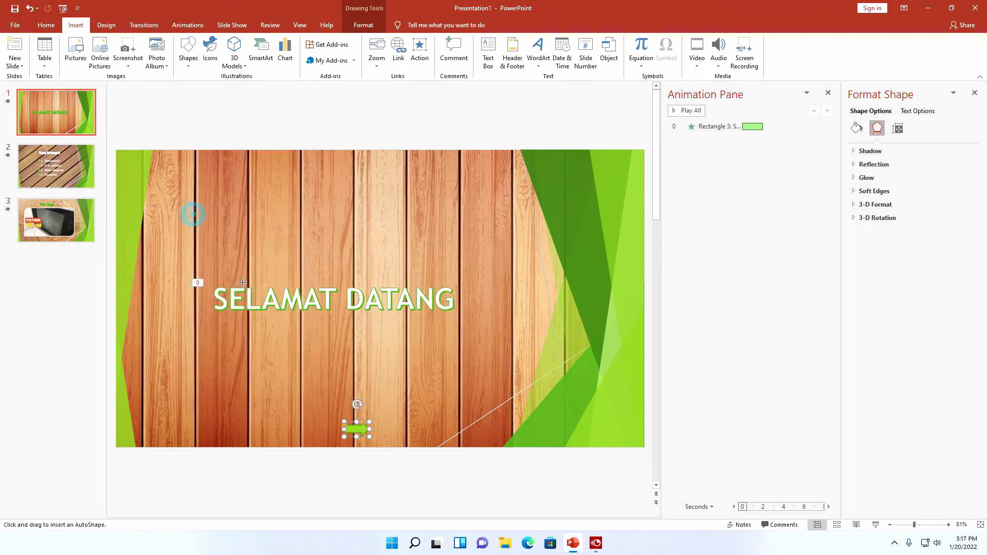
mouse_move(330, 431)
left_mouse_down()
mouse_move(302, 412)
mouse_move(305, 430)
left_mouse_up()
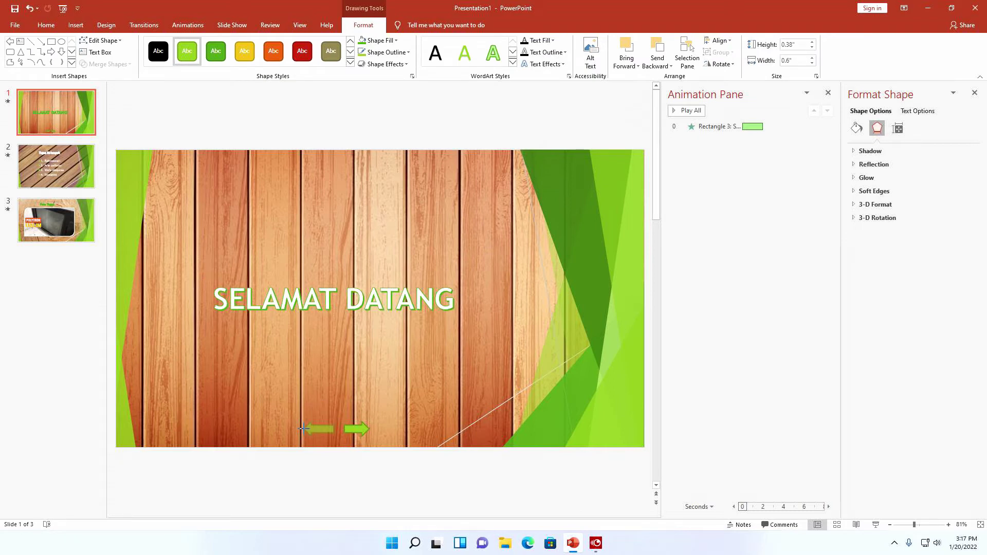
left_click(357, 415)
left_click(325, 432)
right_click(322, 432)
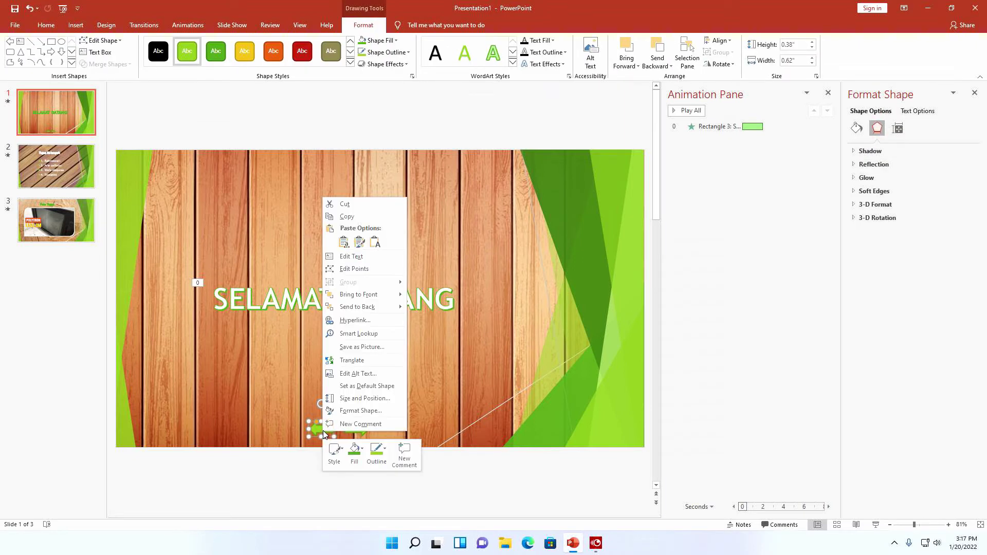
left_click(354, 260)
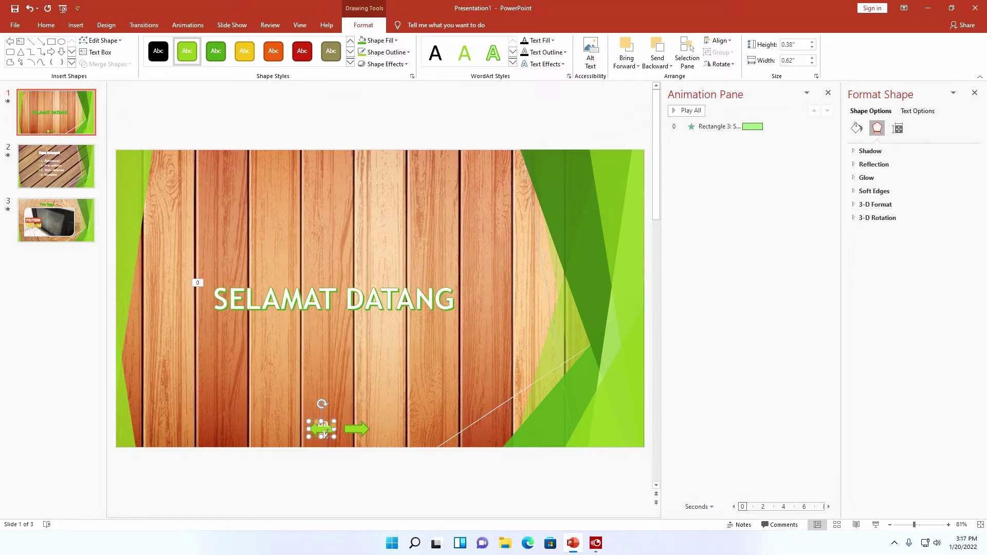
Shrink the left arrow's Back label with three font-size decreases.
double_click(324, 434)
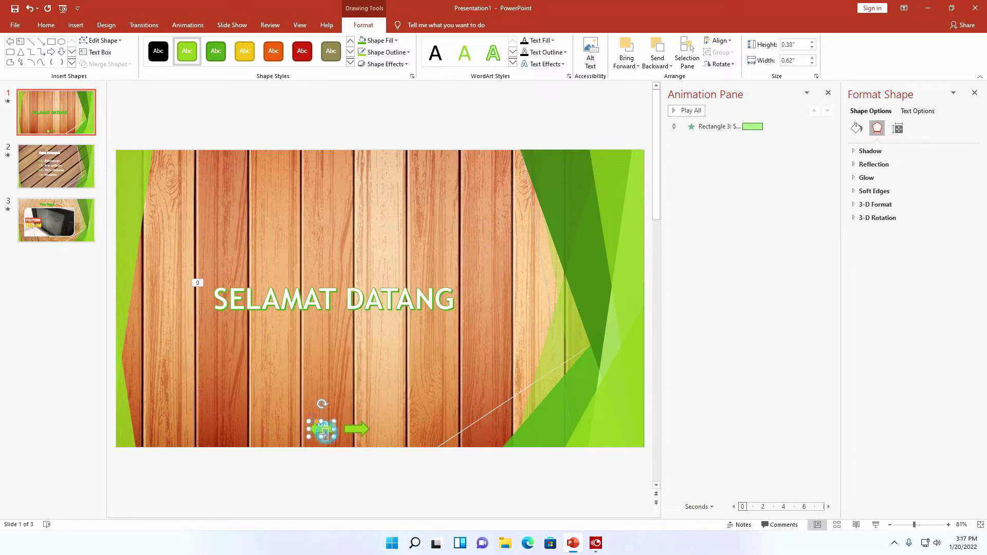
left_click(45, 26)
left_click(265, 47)
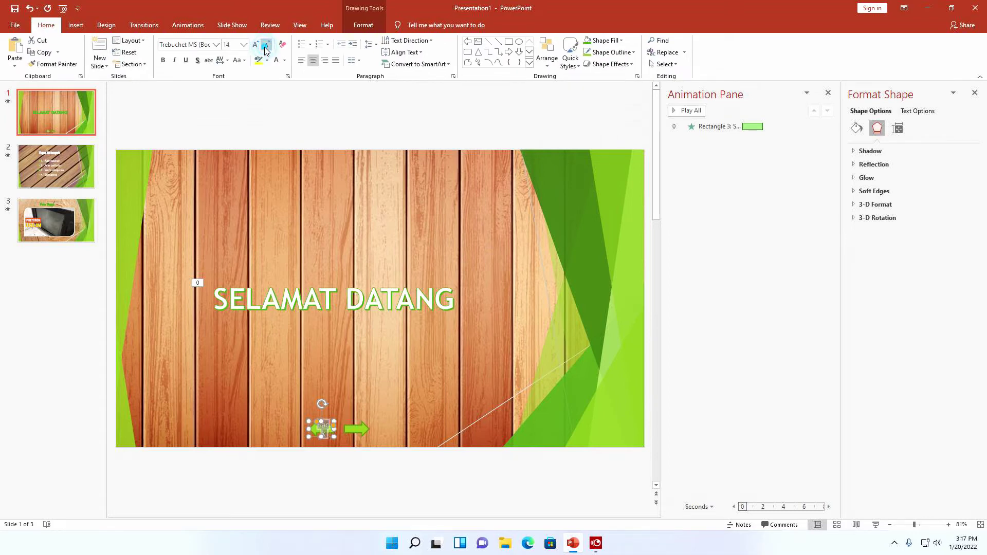
left_click(266, 46)
left_click(266, 46)
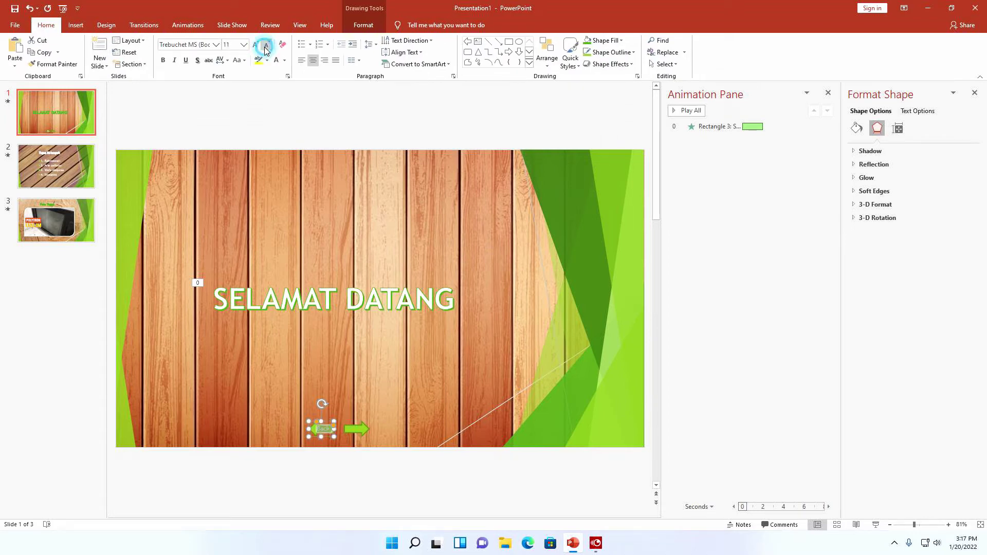
left_click(455, 398)
Label the right arrow 'Next' and shrink its font three steps.
left_click(356, 429)
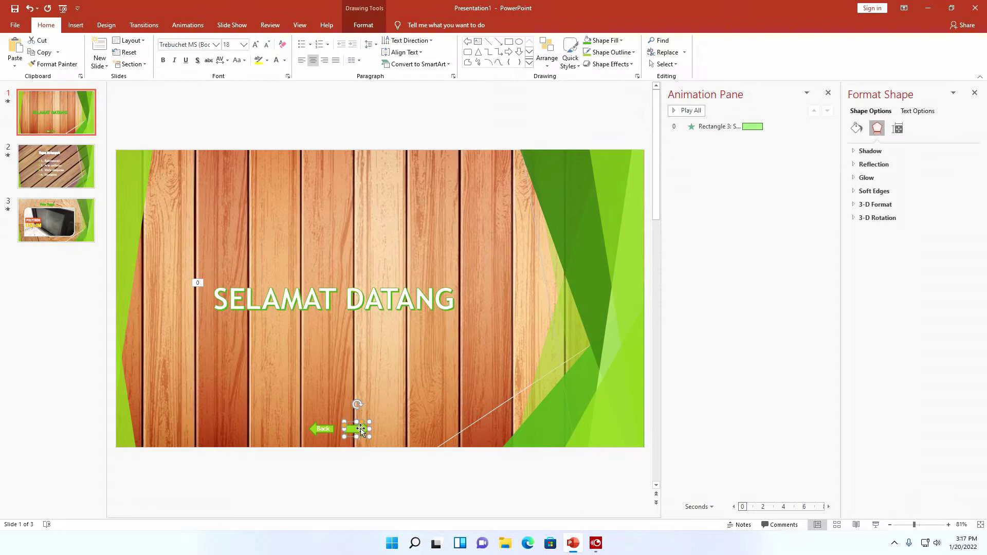
right_click(360, 429)
left_click(376, 255)
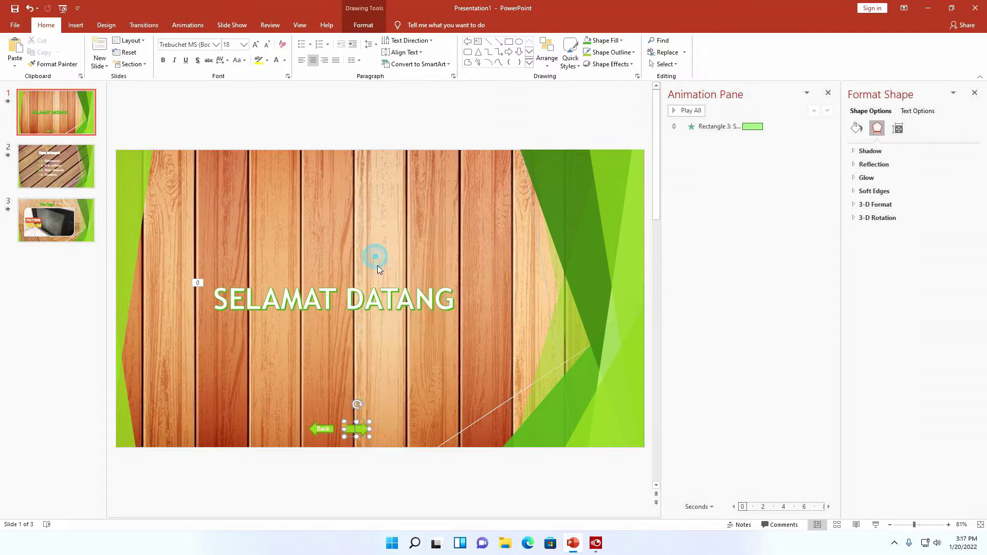
type("Ne")
type("xt")
key("Escape")
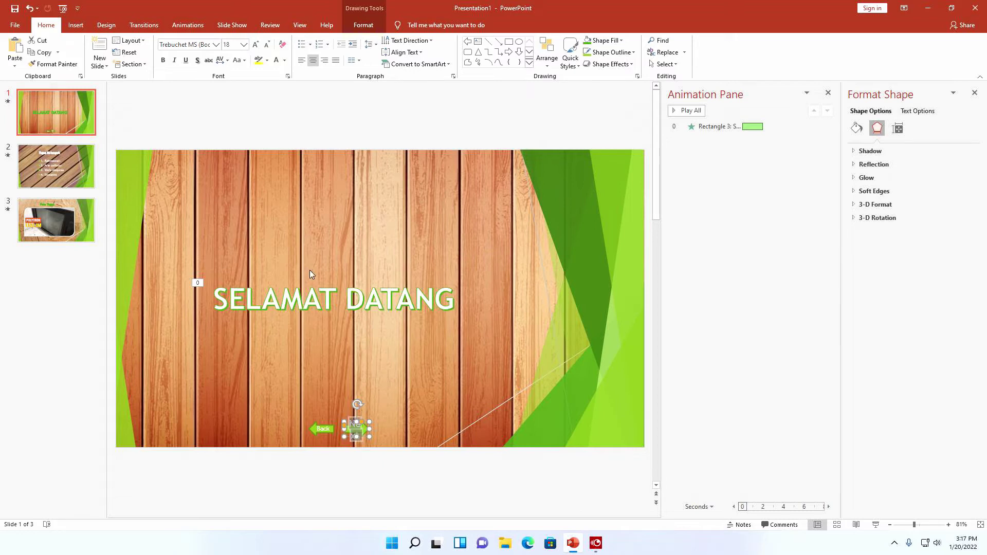
left_click(268, 45)
left_click(268, 46)
left_click(268, 46)
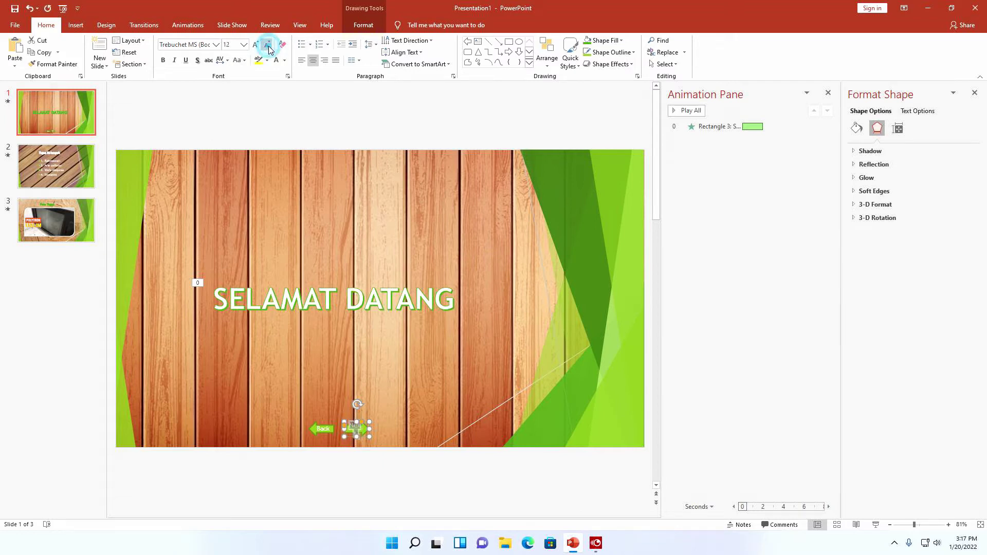
left_click(268, 46)
left_click(455, 394)
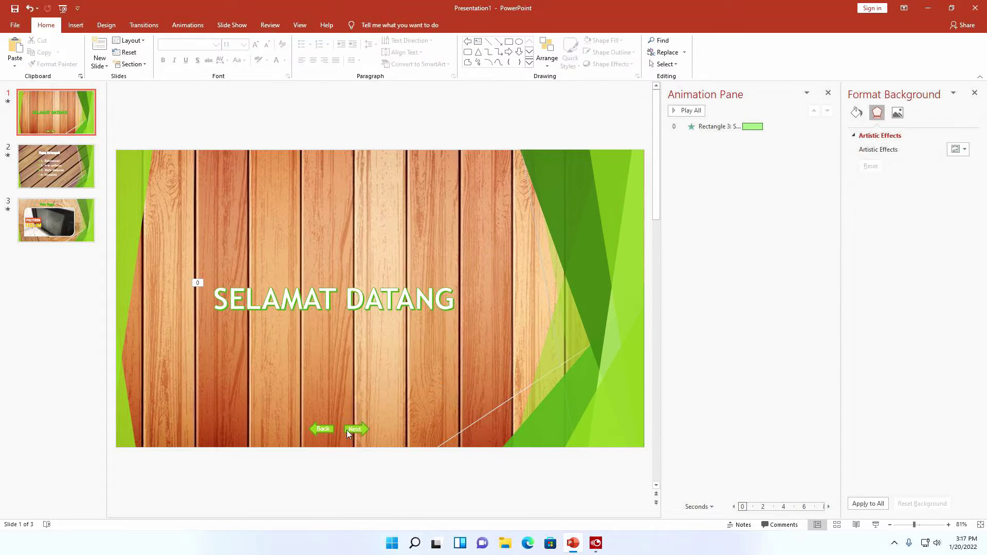
Enlarge the Back and Next arrows and place Next beside Back.
left_click(325, 431)
mouse_move(308, 422)
left_mouse_down()
mouse_move(291, 414)
mouse_move(299, 423)
left_mouse_up()
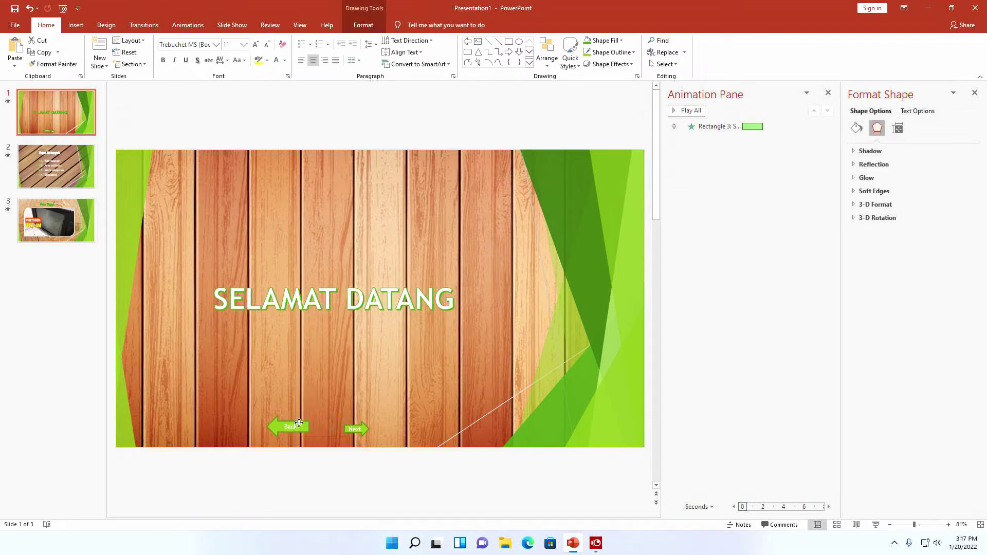
left_click(351, 429)
left_click_drag(344, 420, 327, 415)
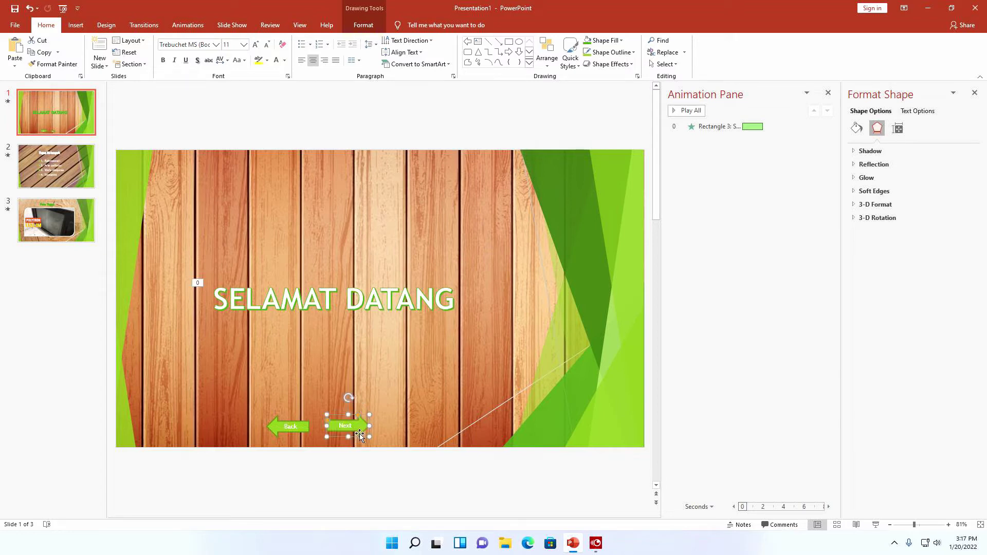
mouse_move(354, 427)
left_mouse_down()
mouse_move(349, 435)
mouse_move(370, 426)
left_mouse_up()
Adjust the Next label's font size to match Back's, then view the member list slide.
left_click(350, 425)
double_click(349, 426)
left_click(255, 45)
left_click(256, 44)
left_click(297, 431)
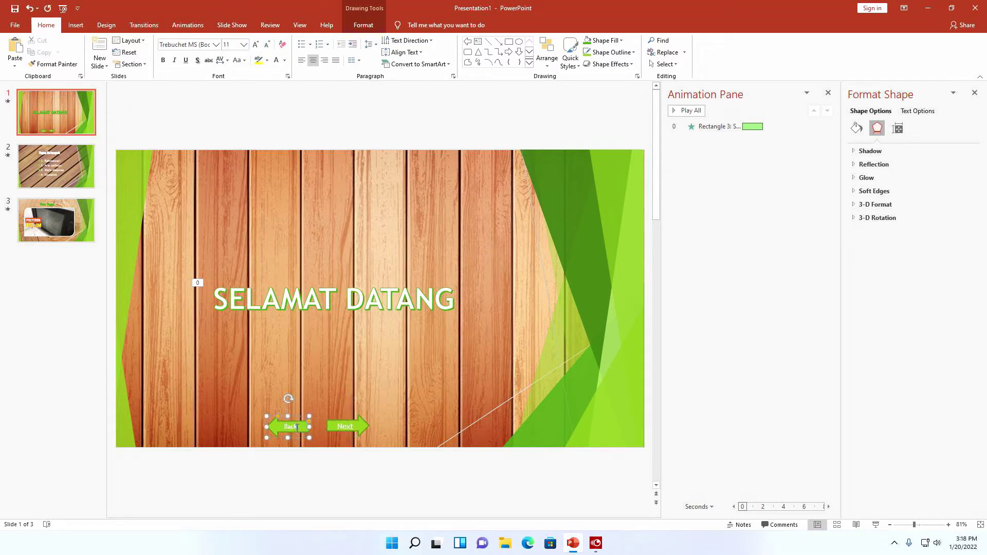
double_click(291, 427)
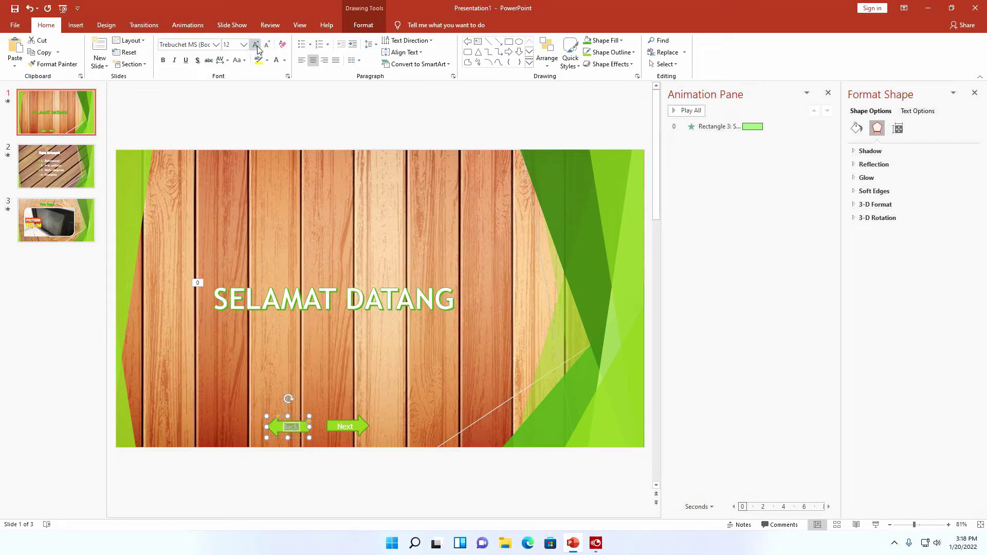
left_click(372, 398)
left_click(345, 427)
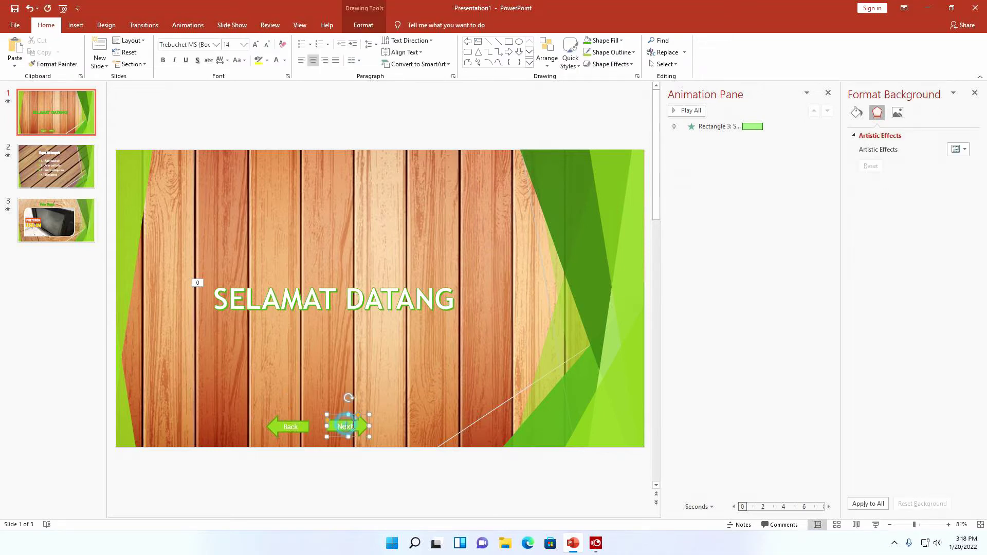
double_click(345, 427)
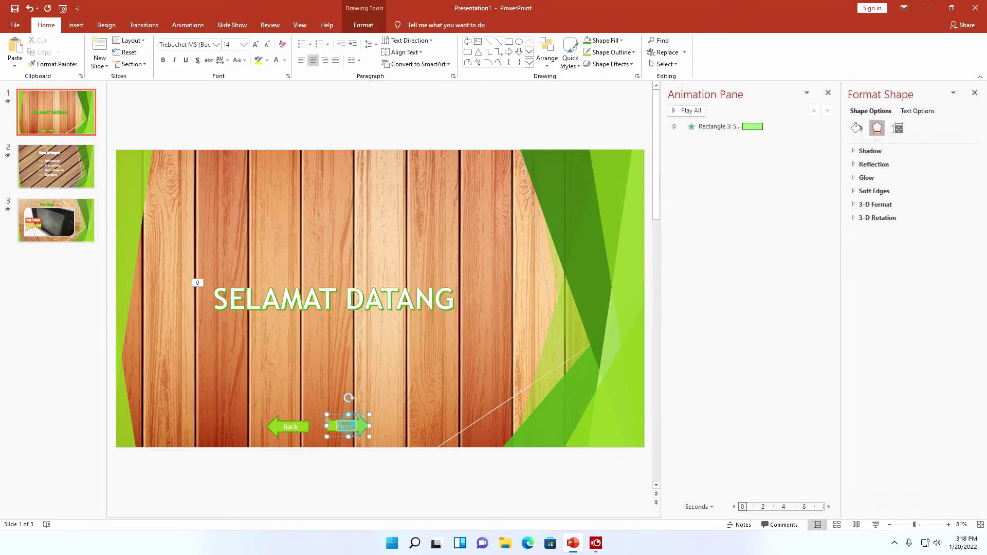
left_click(289, 431)
left_click(342, 428)
double_click(339, 426)
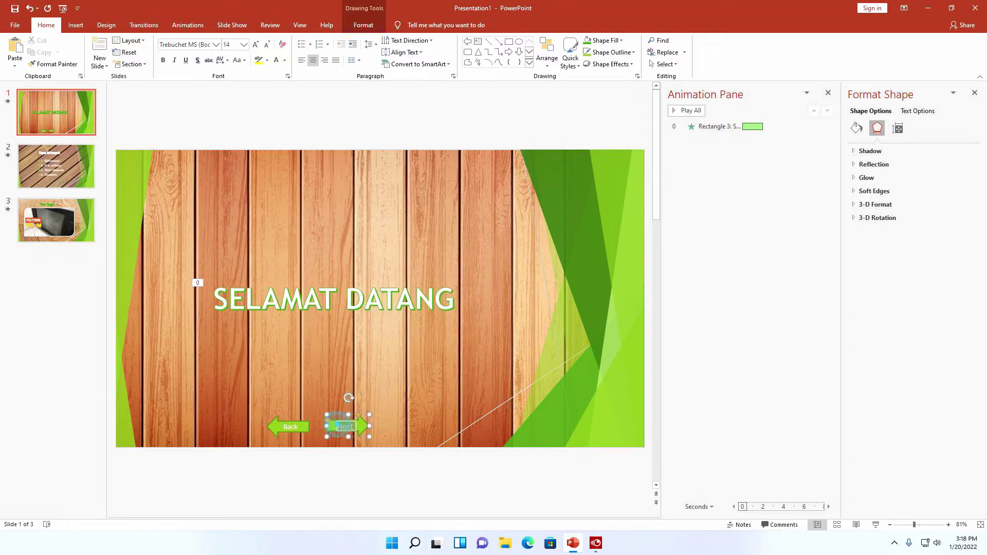
left_click(264, 48)
left_click(416, 437)
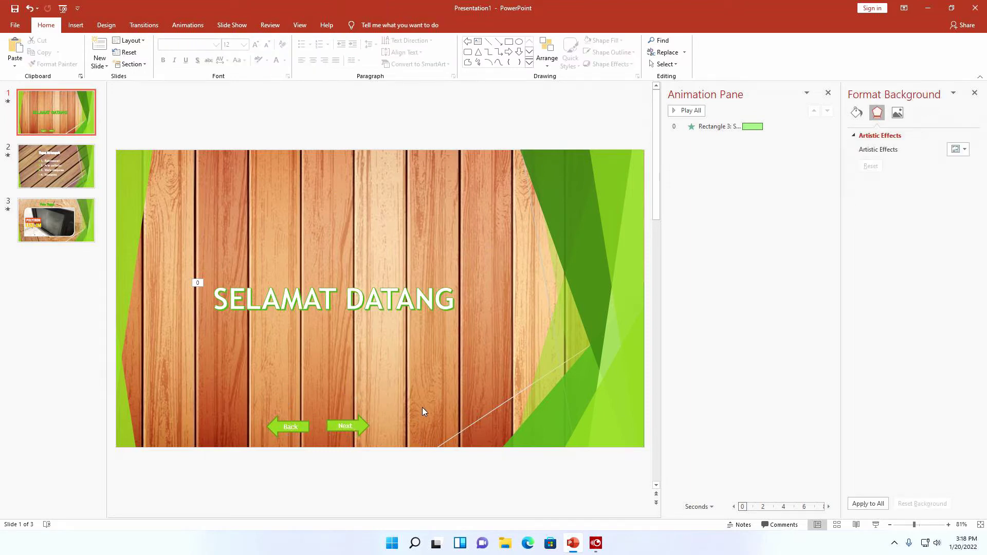
left_click(364, 430)
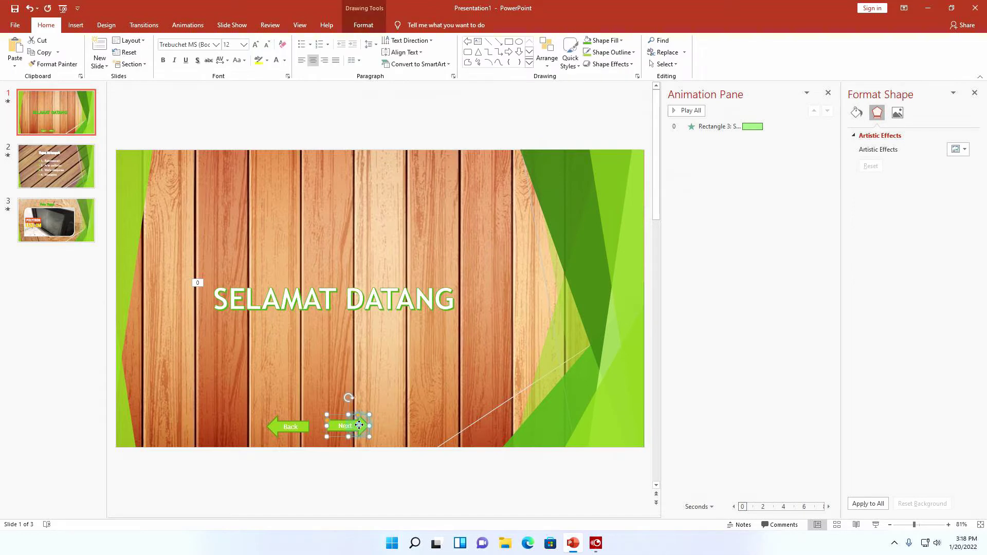
left_click(82, 165)
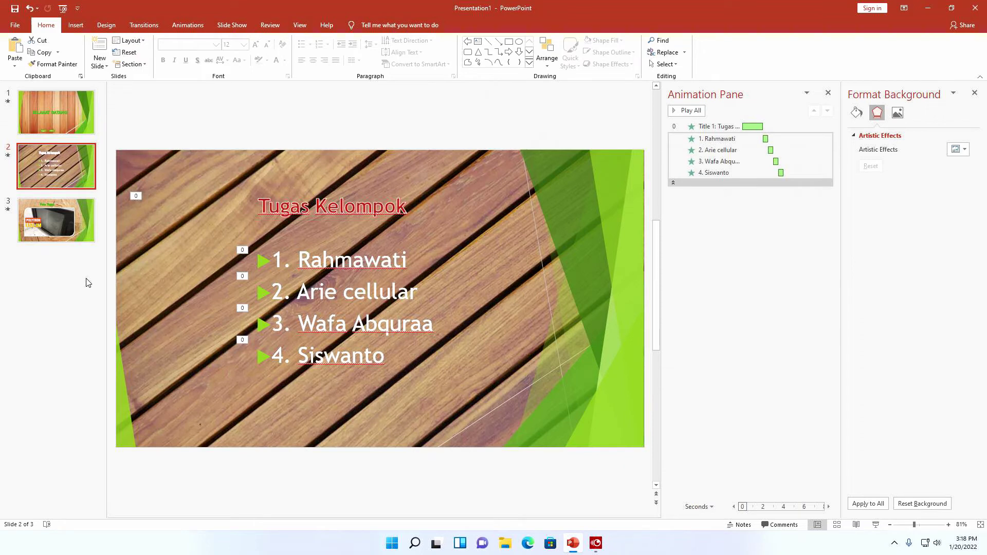
Review the photo and member list slides, ending on the welcome slide's arrows.
left_click(72, 222)
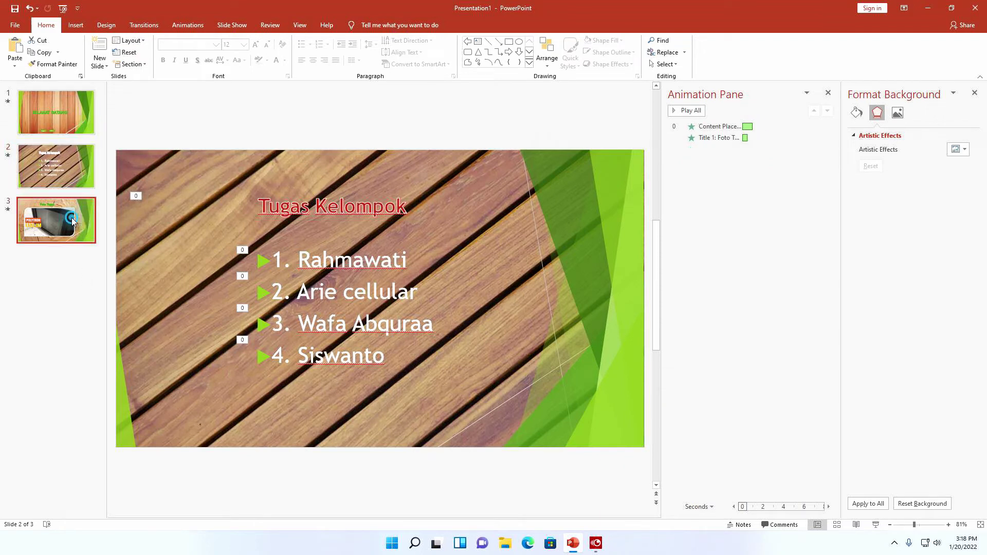
left_click(57, 175)
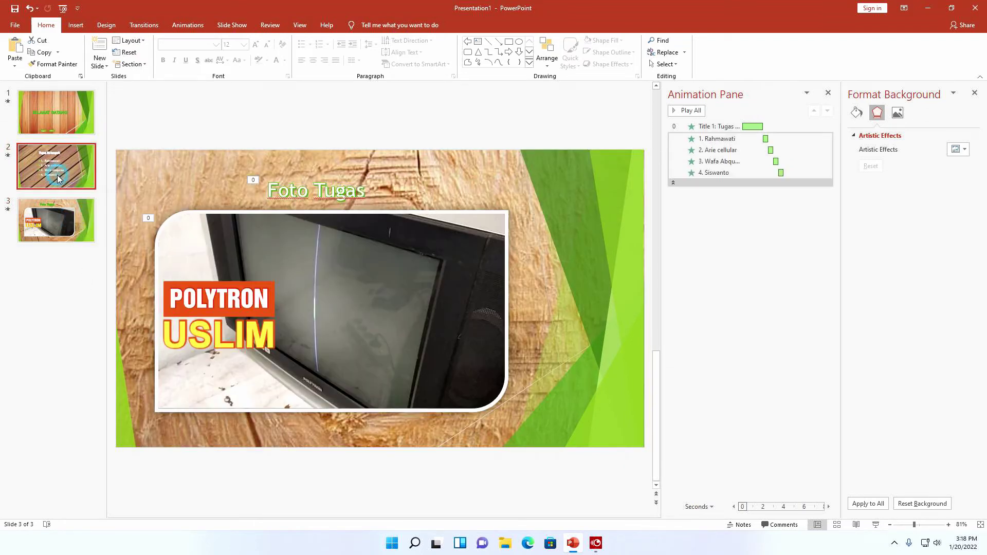
left_click(58, 105)
left_click(350, 427)
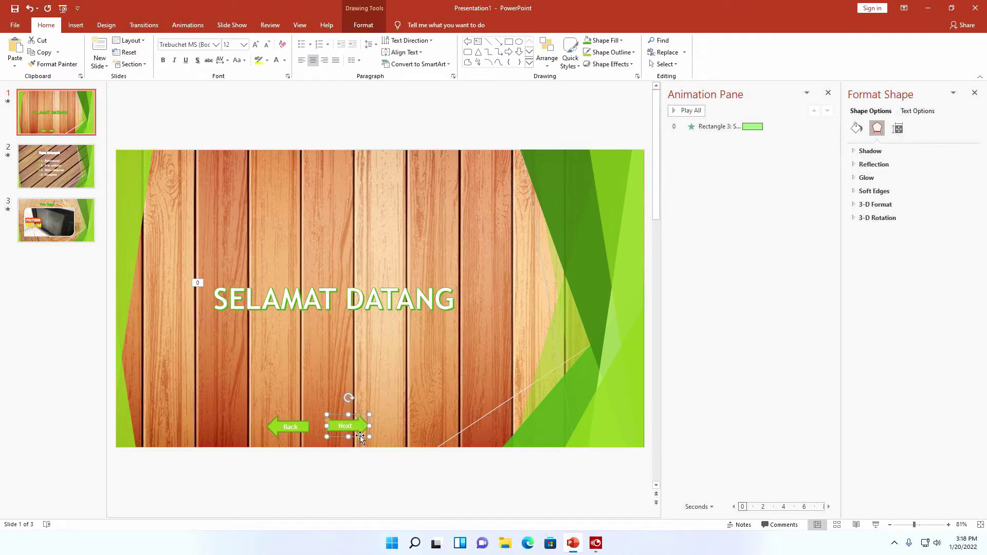
left_click(81, 156)
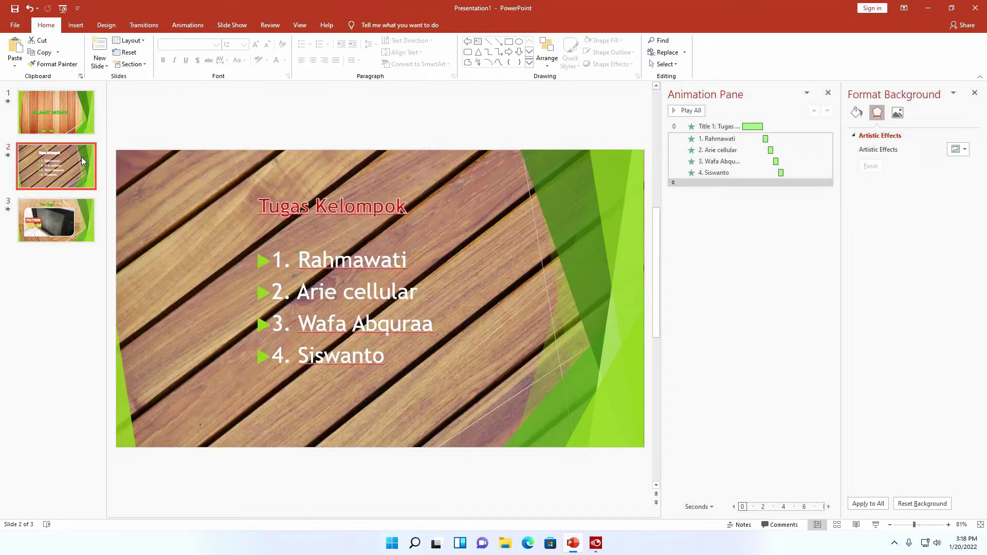
left_click(76, 132)
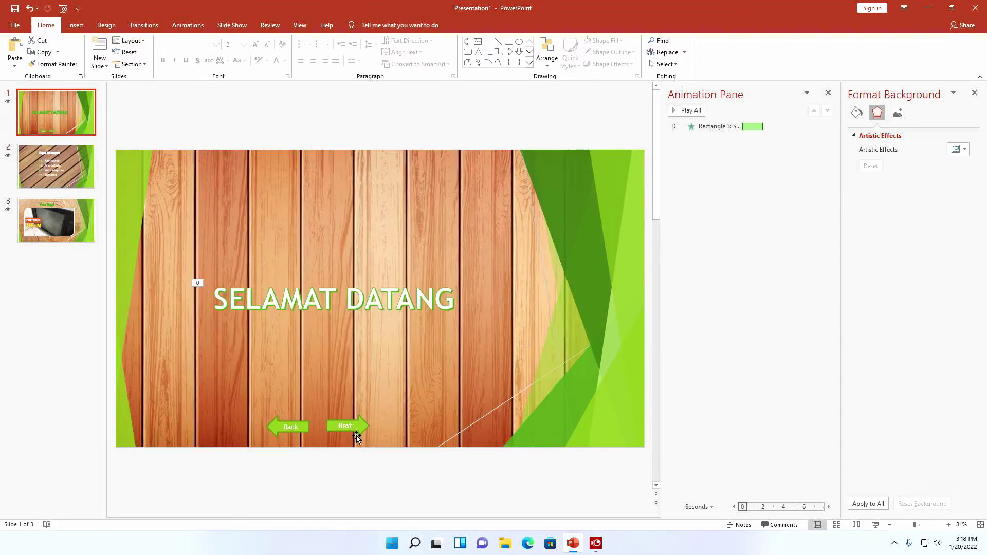
left_click(356, 431)
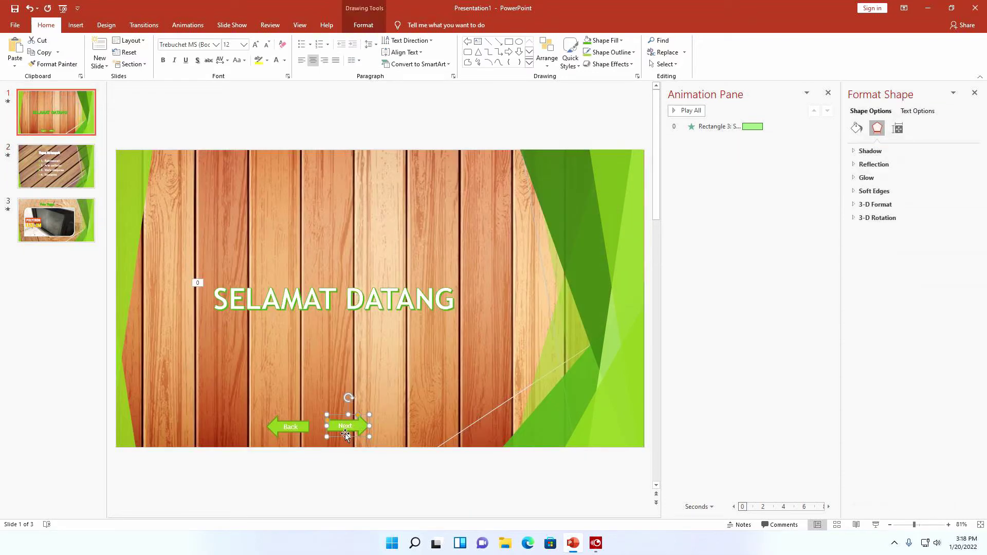
Delete the Back arrow below SELAMAT DATANG, keeping only the Next arrow.
left_click(290, 430)
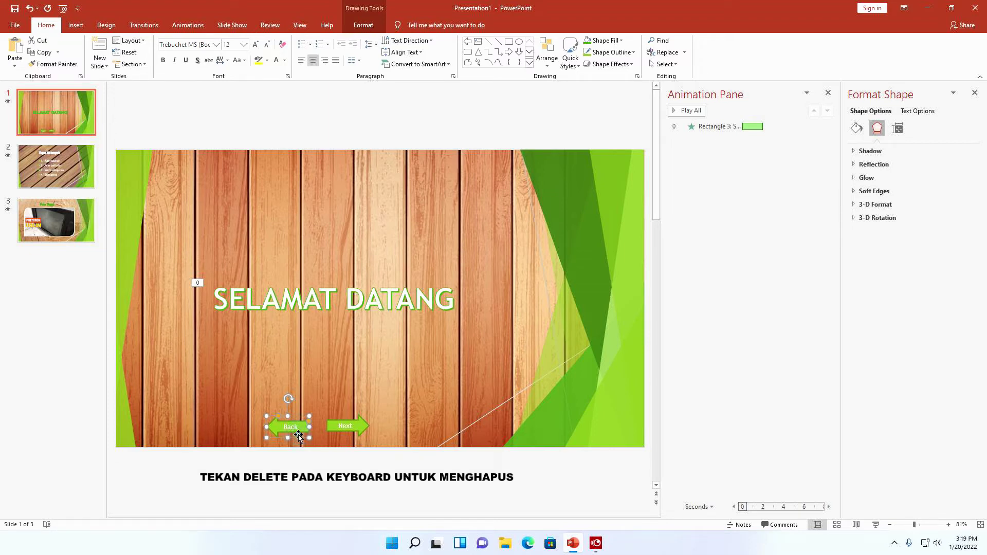
key("Delete")
left_click(361, 429)
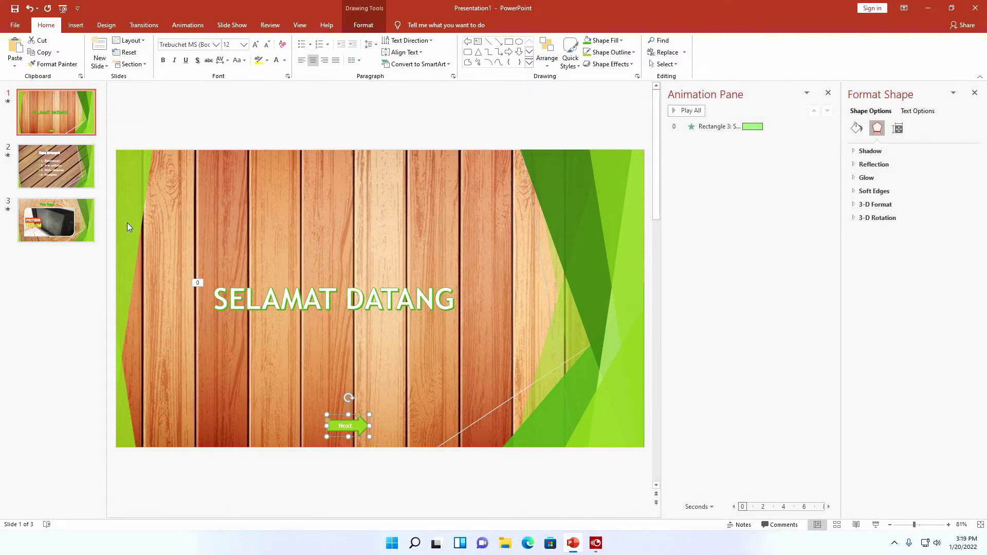
left_click(78, 172)
left_click(72, 129)
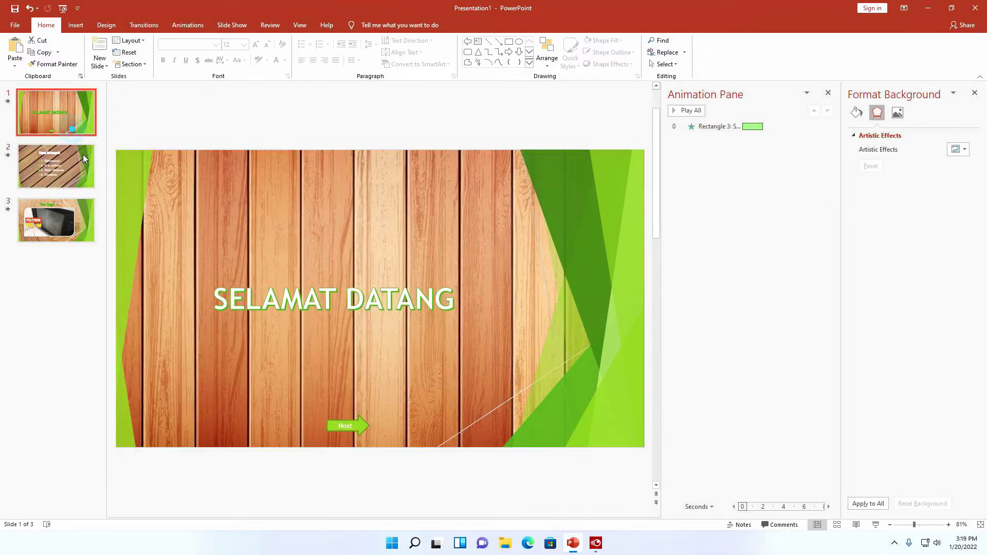
left_click(359, 425)
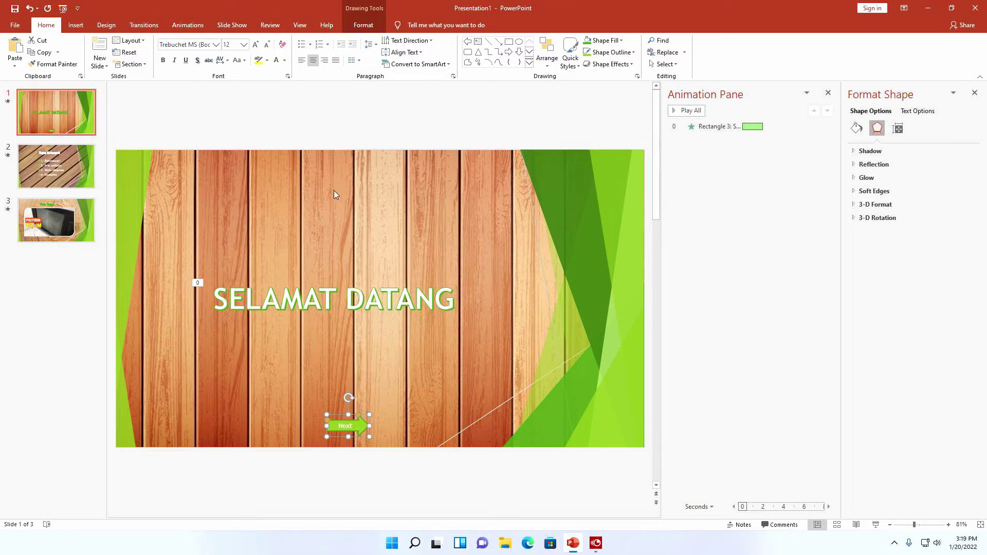
Set the Next arrow's mouse-over action to hyperlink to the Next Slide.
left_click(77, 25)
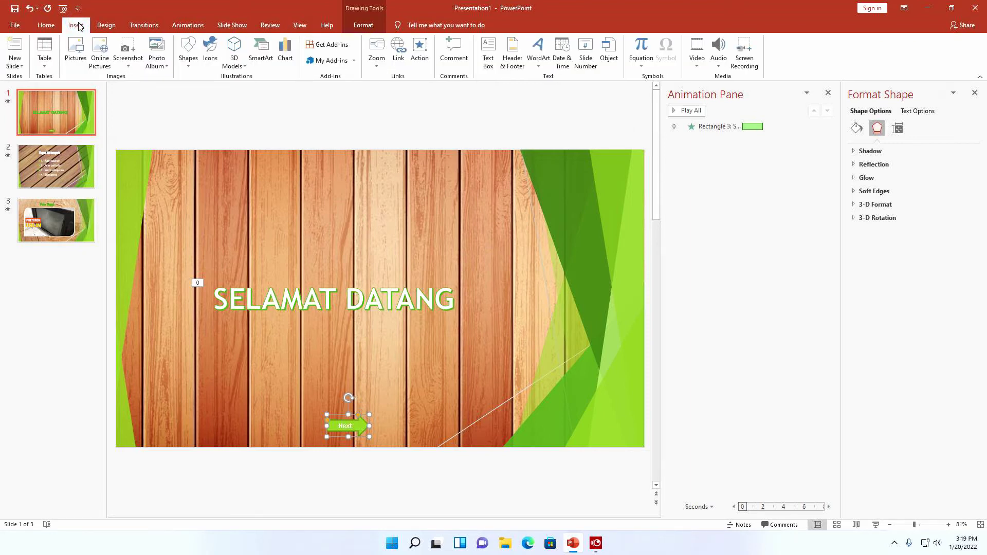
left_click(420, 51)
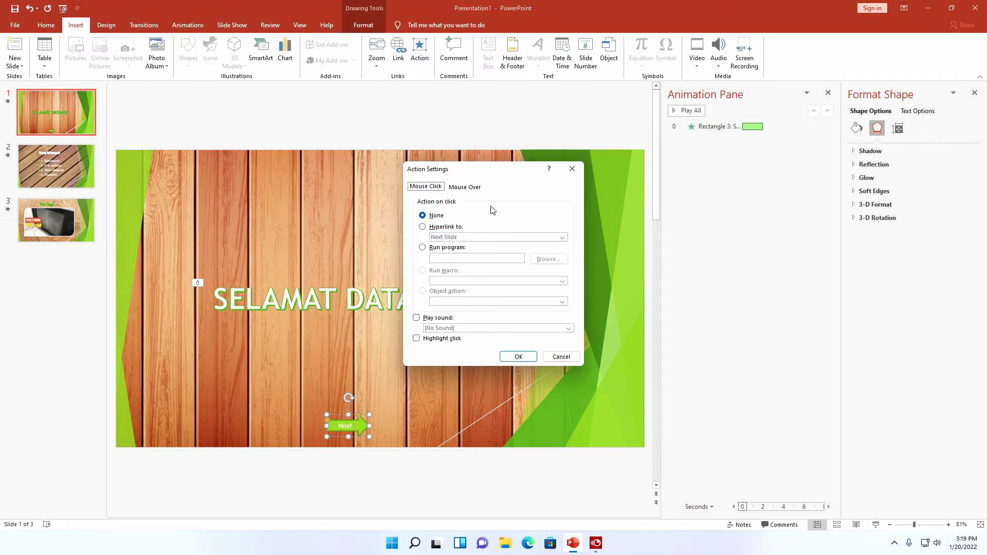
left_click(465, 187)
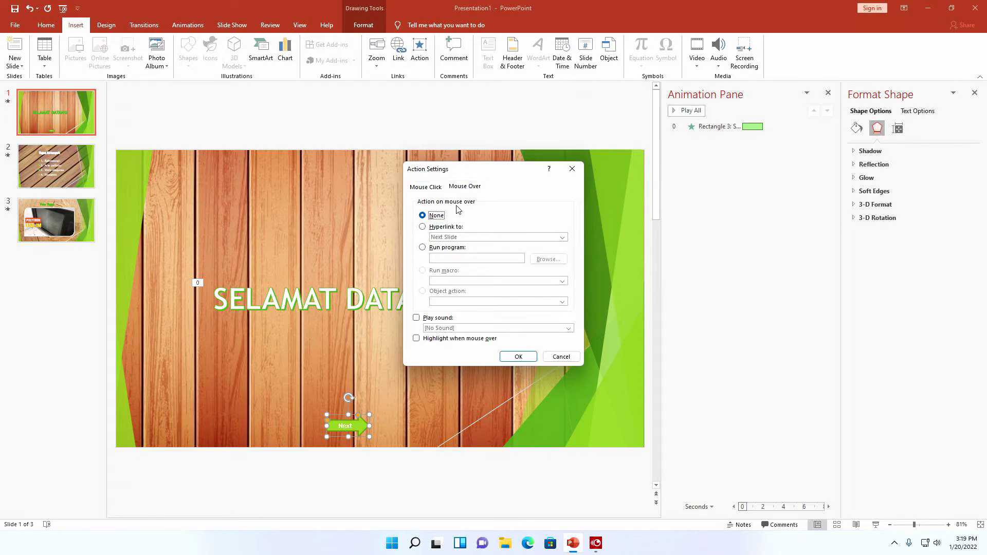
left_click(461, 229)
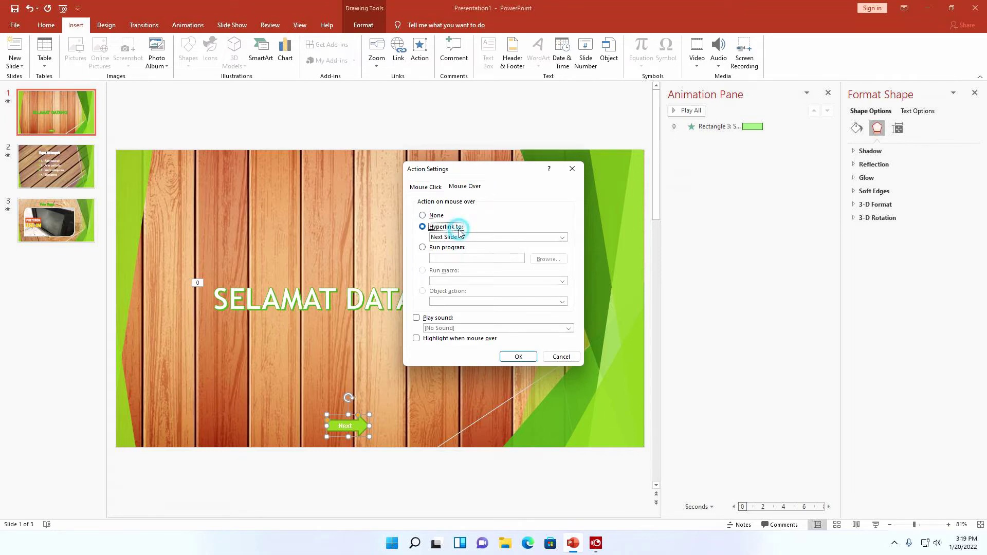
left_click(465, 237)
left_click(464, 237)
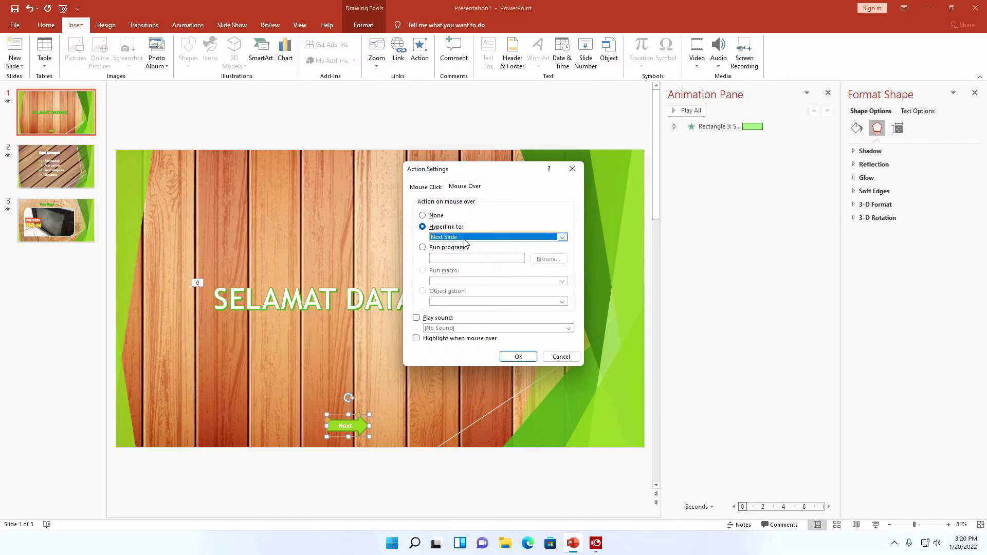
left_click(463, 238)
left_click(463, 247)
left_click(459, 237)
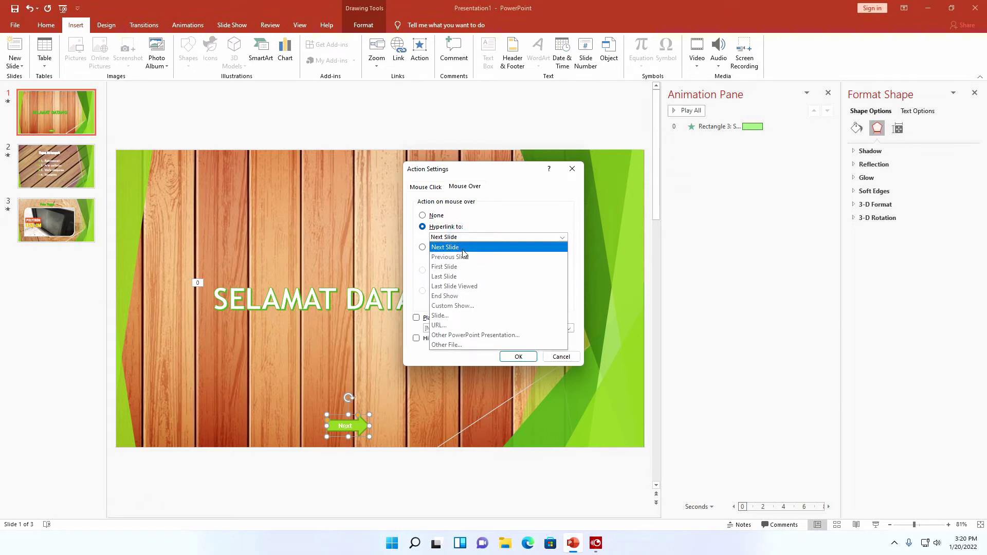
left_click(463, 248)
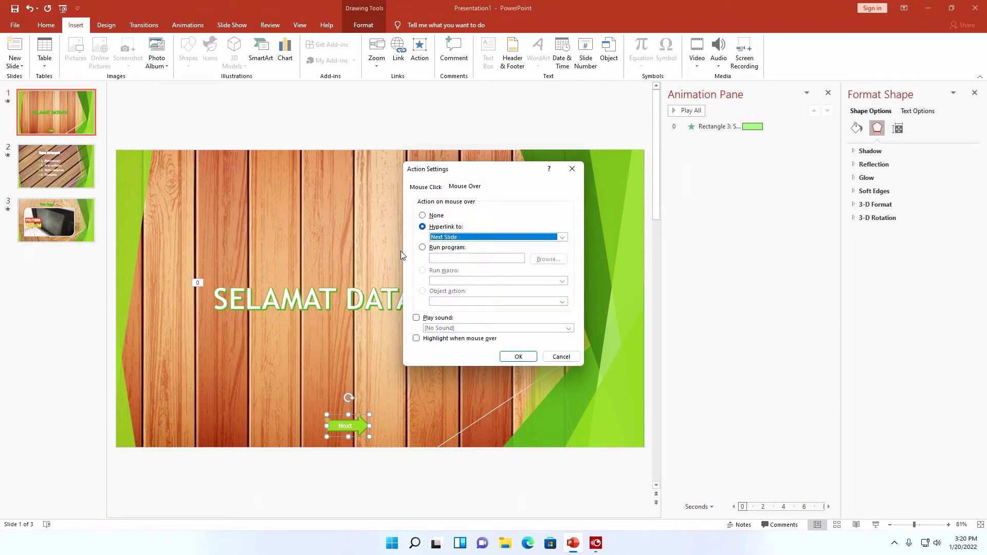
left_click(439, 250)
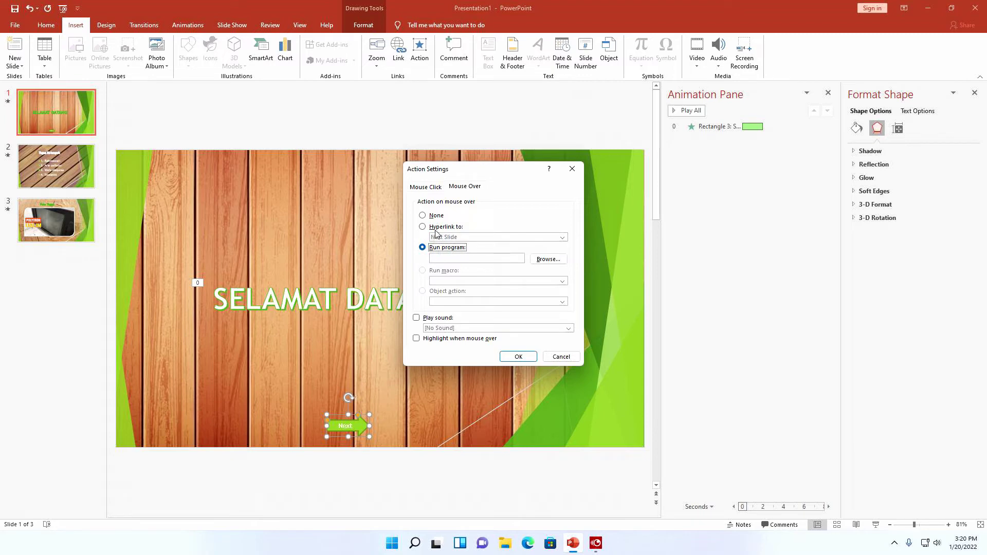
left_click(436, 228)
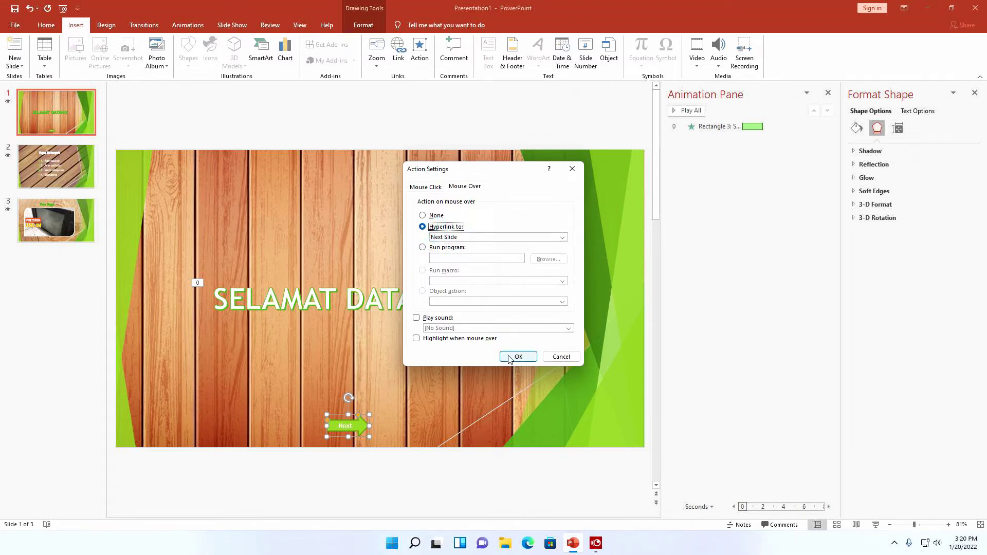
Make the hover action play the Chime sound and confirm it.
left_click(437, 318)
left_click(445, 328)
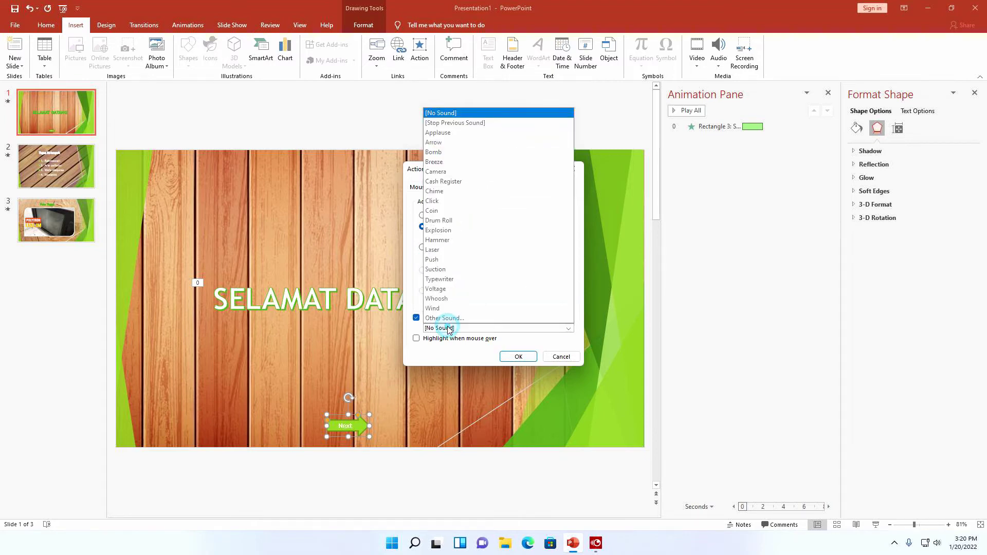
left_click(433, 259)
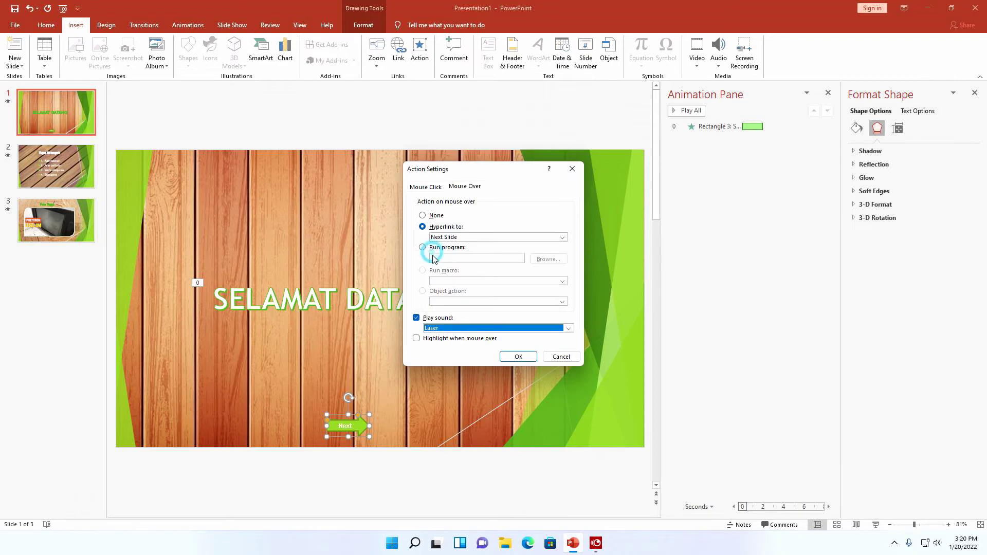
left_click(455, 330)
left_click(450, 199)
left_click(451, 329)
left_click(441, 193)
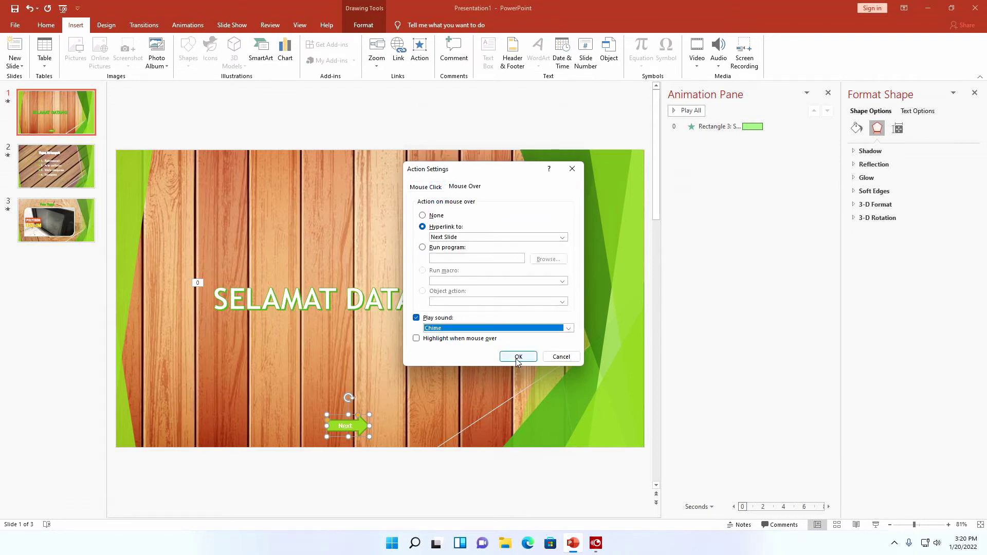
left_click(517, 356)
left_click(396, 388)
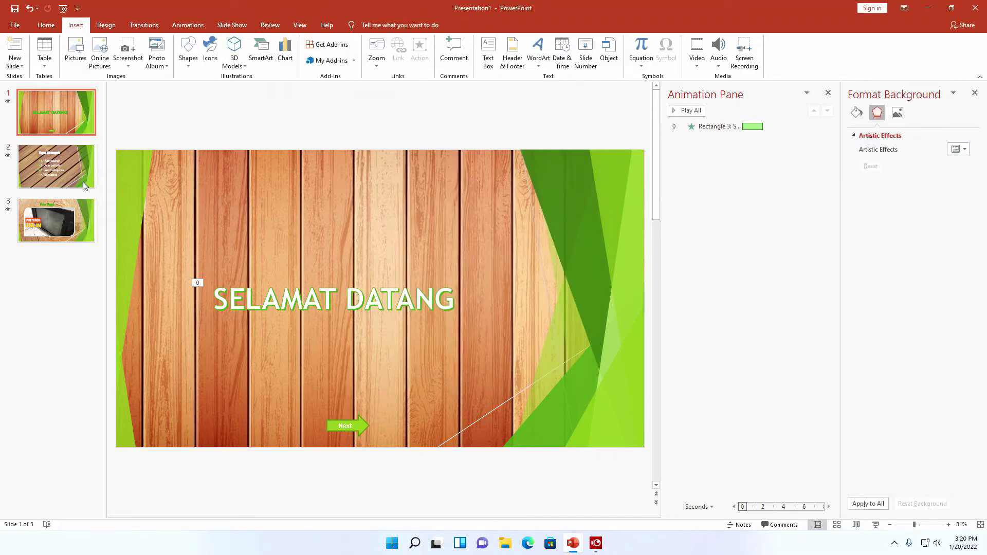
Draw a left arrow near the bottom-left of the Tugas Kelompok slide.
key("ctrl+z")
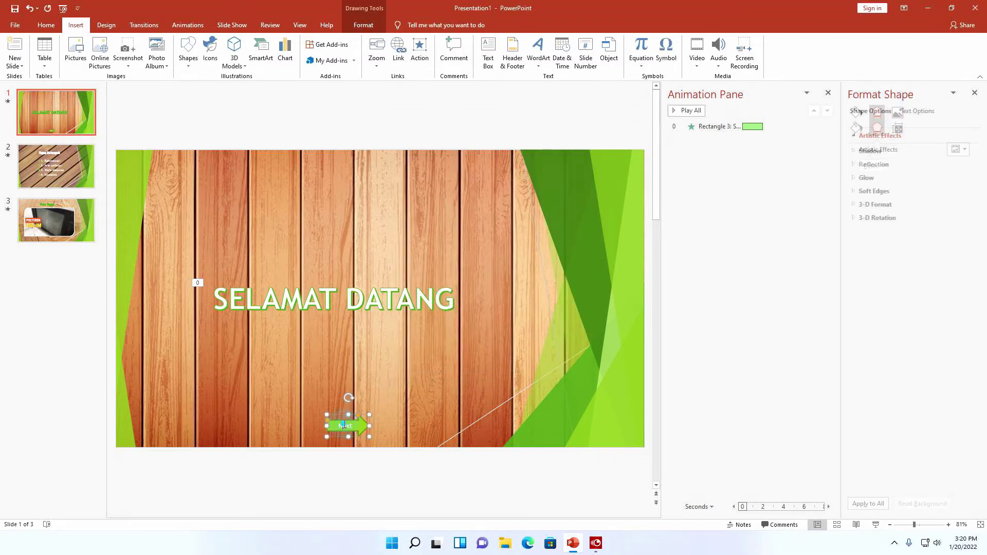
left_click(79, 183)
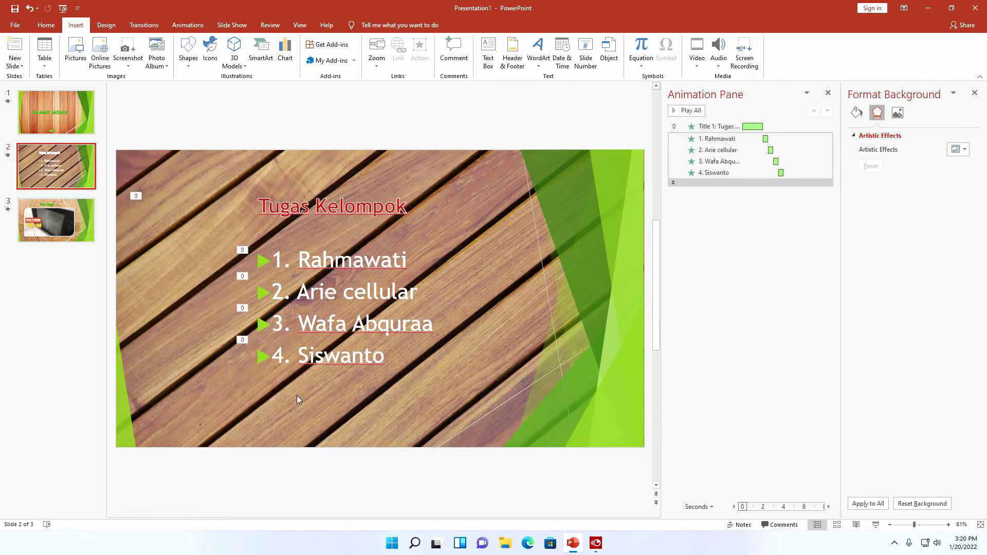
left_click(190, 57)
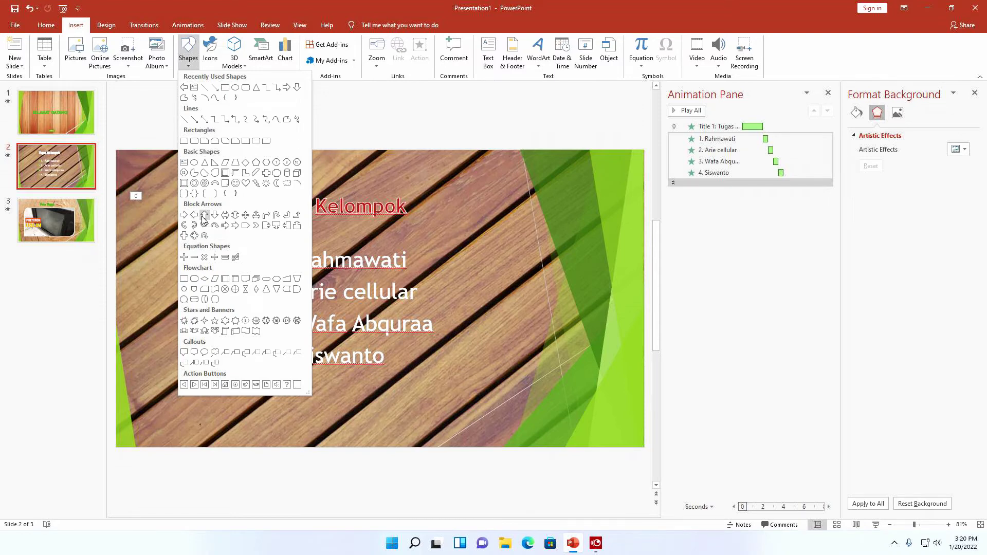
left_click(195, 215)
mouse_move(305, 432)
left_mouse_down()
mouse_move(337, 414)
mouse_move(288, 423)
left_mouse_up()
Label the arrow 'Back' in 12 pt text.
right_click(295, 424)
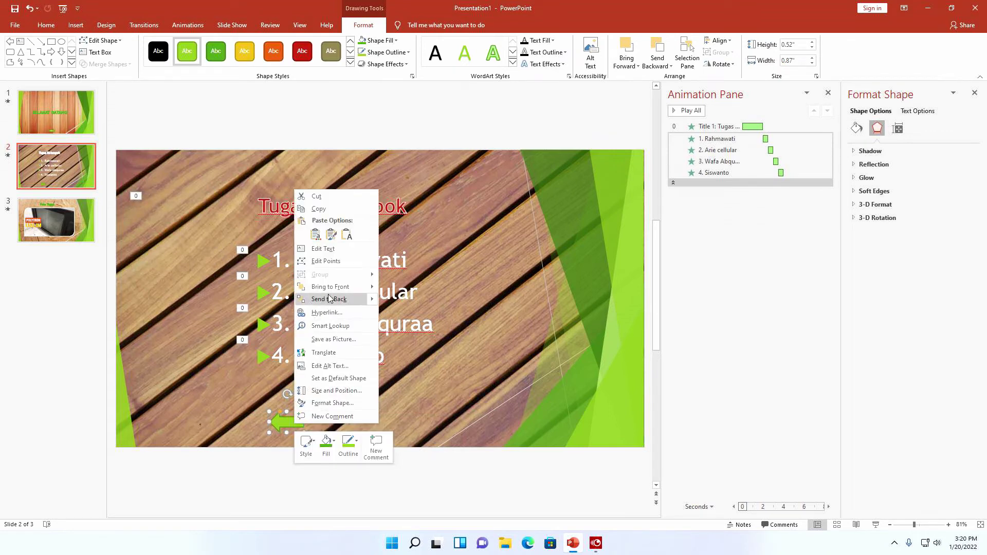
left_click(323, 249)
type("Bac")
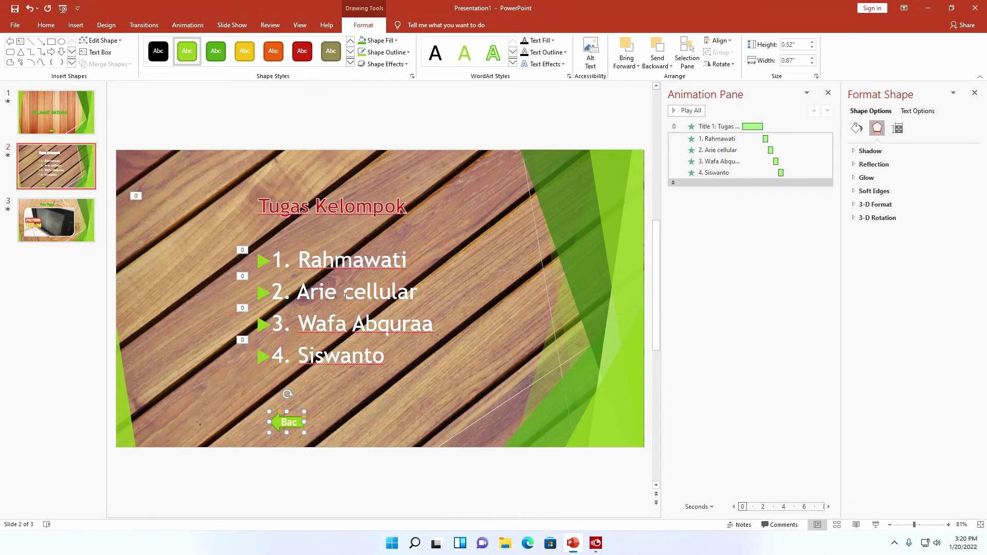
type("k")
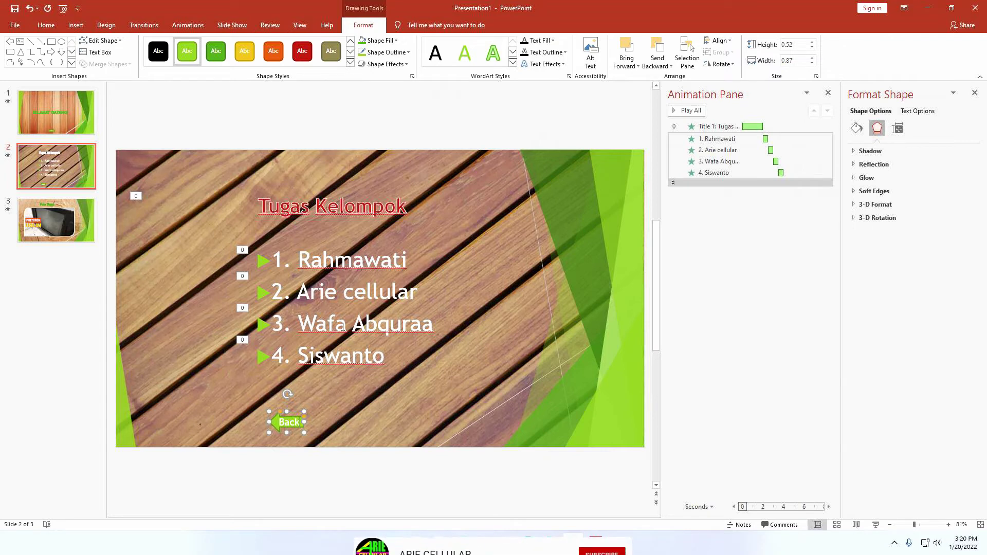
key("ctrl+a")
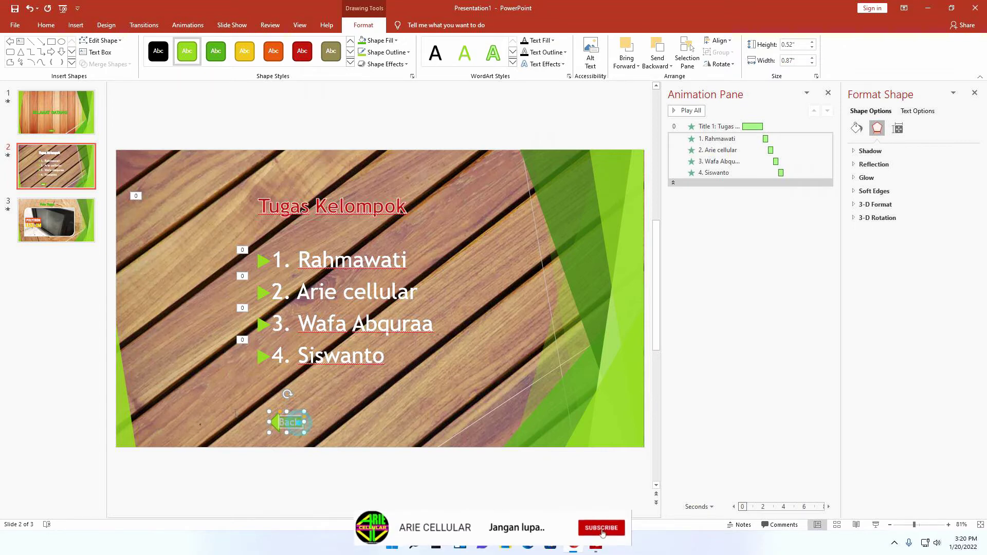
left_click(46, 25)
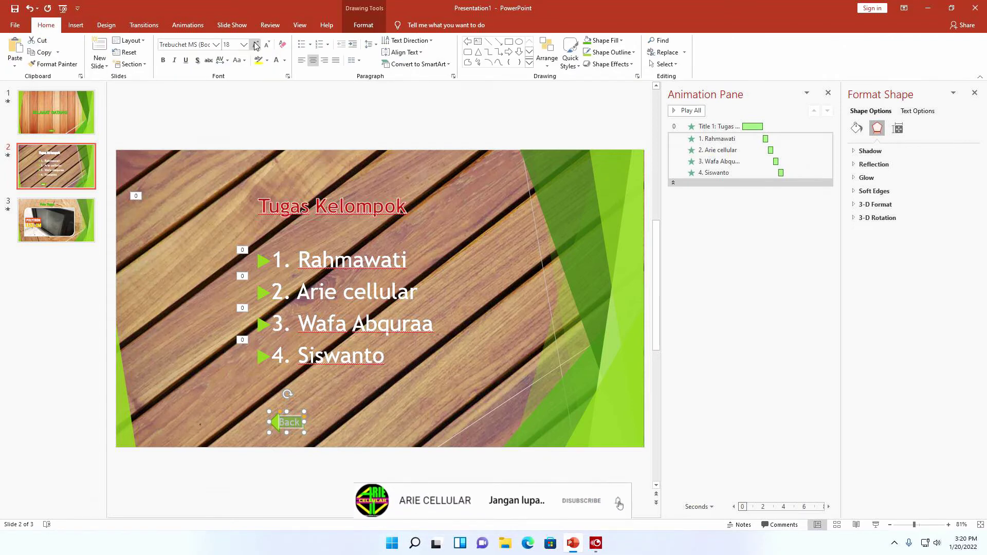
left_click(266, 47)
left_click(266, 47)
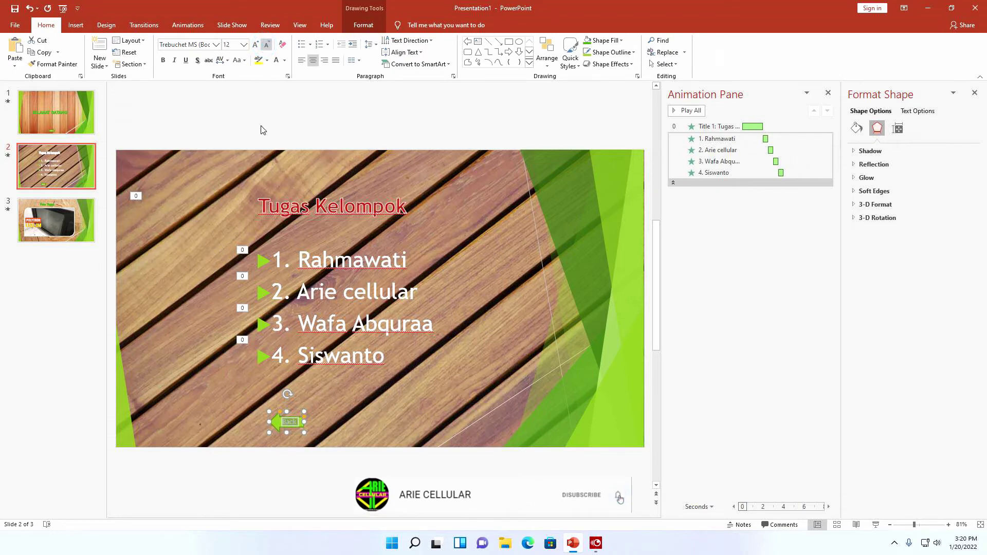
left_click(311, 431)
Give the Back arrow a yellow shape style and move it slightly left.
left_click(301, 426)
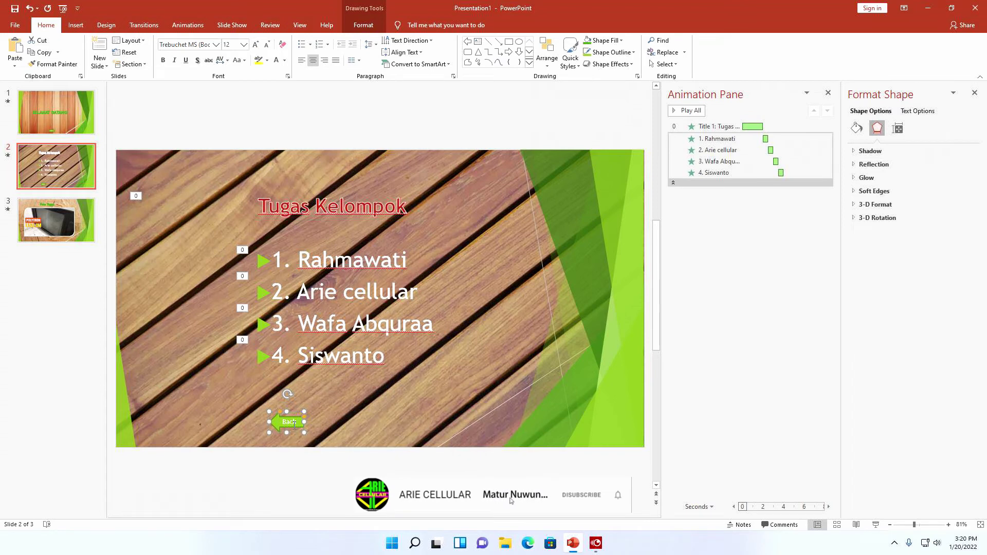
left_click(363, 25)
left_click(273, 52)
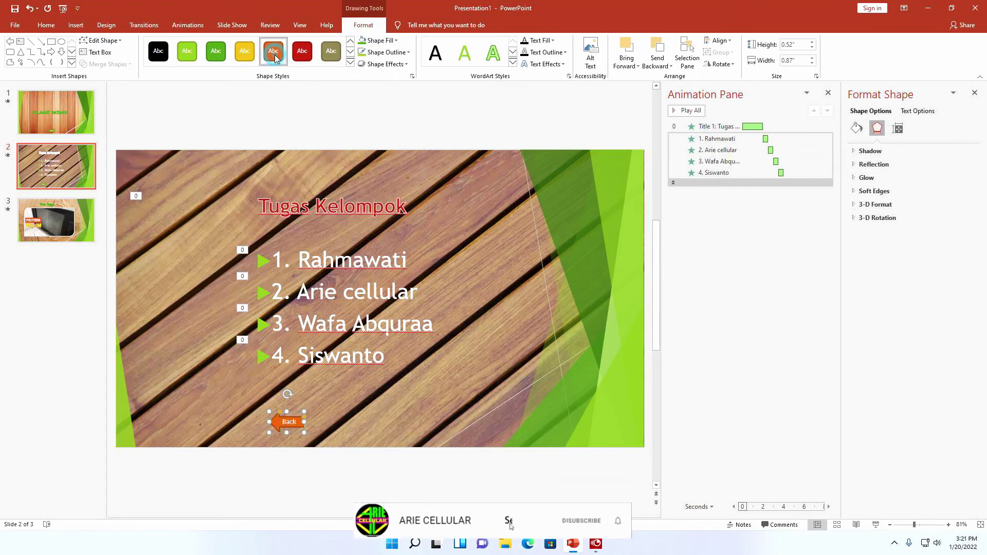
left_click(252, 54)
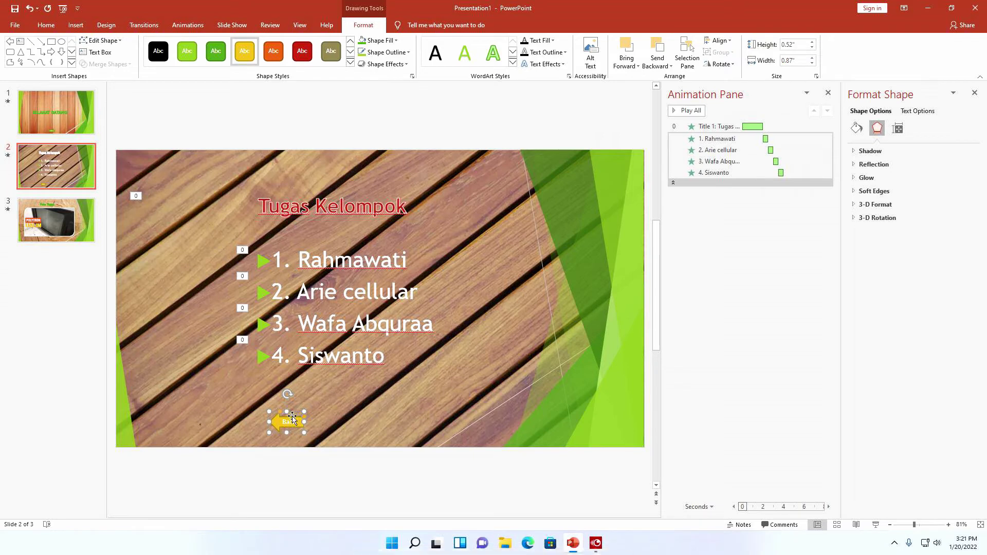
left_click_drag(291, 417, 273, 417)
left_click(300, 389)
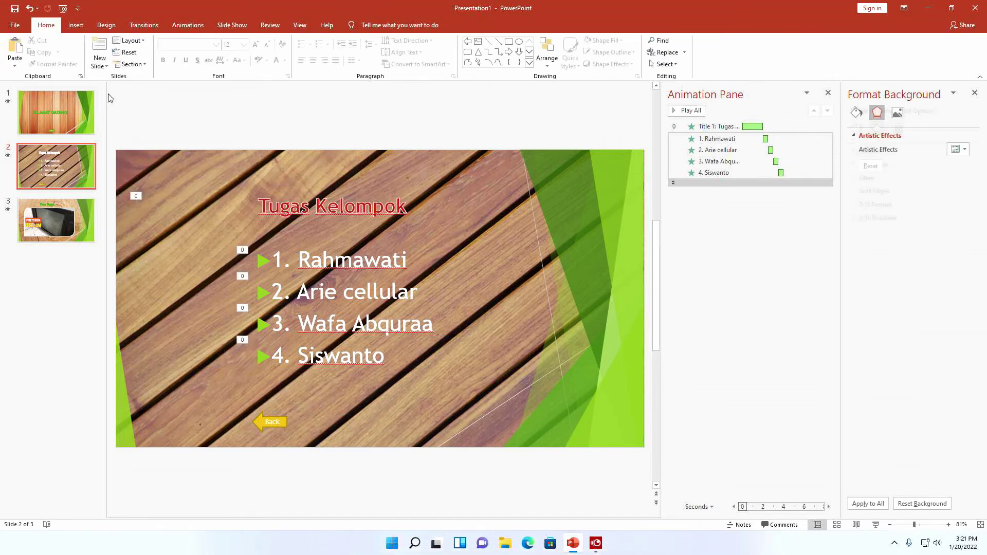
Draw a right arrow just right of the Back arrow.
left_click(75, 25)
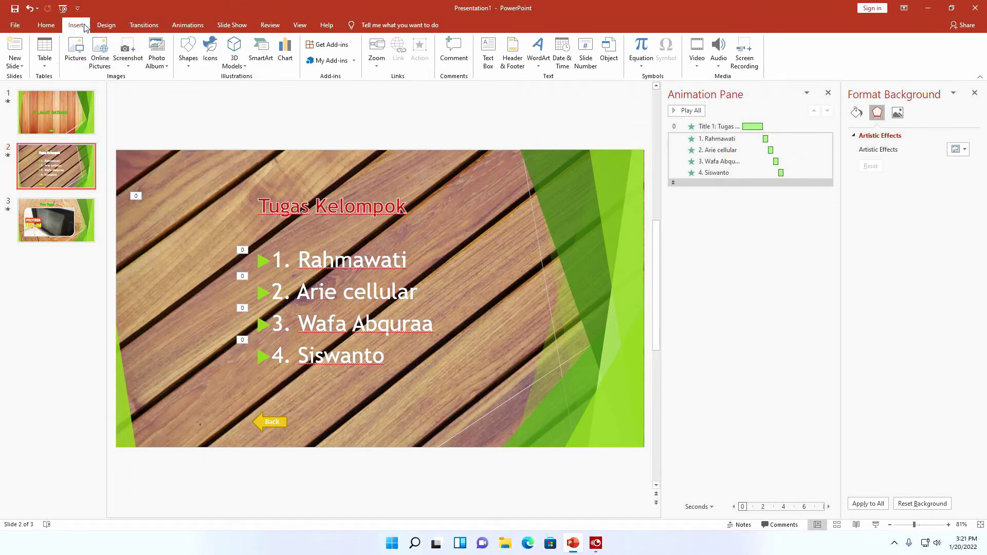
left_click(188, 56)
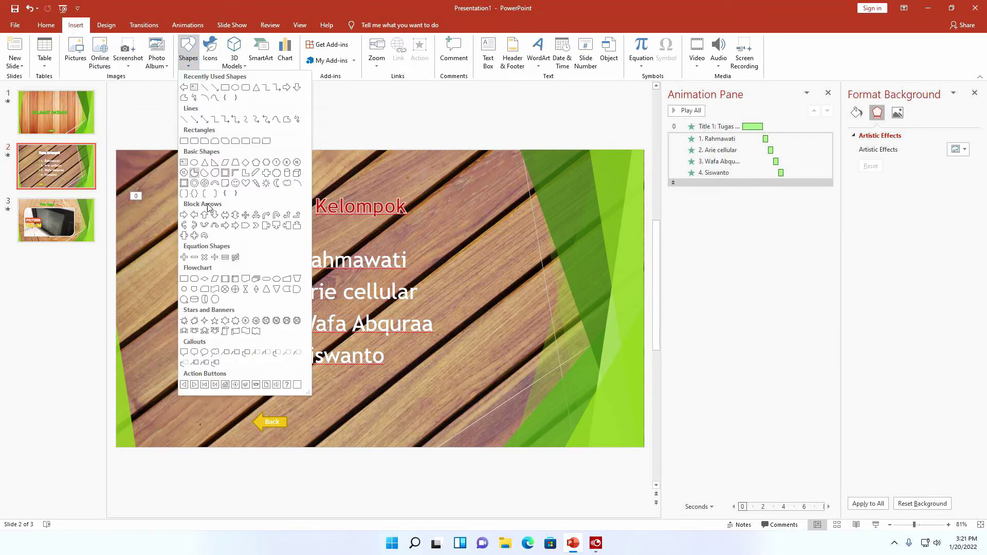
left_click(194, 214)
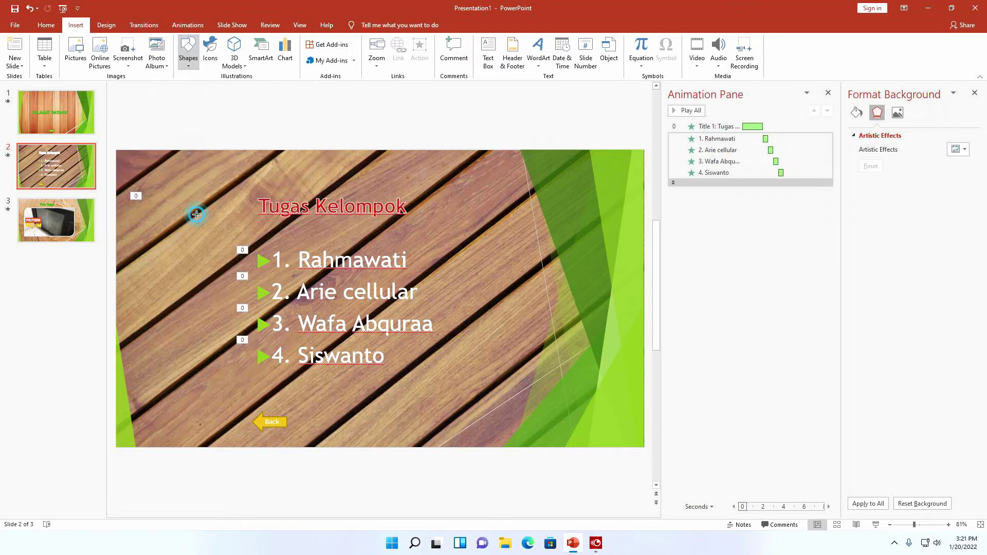
left_click(188, 60)
left_click(194, 215)
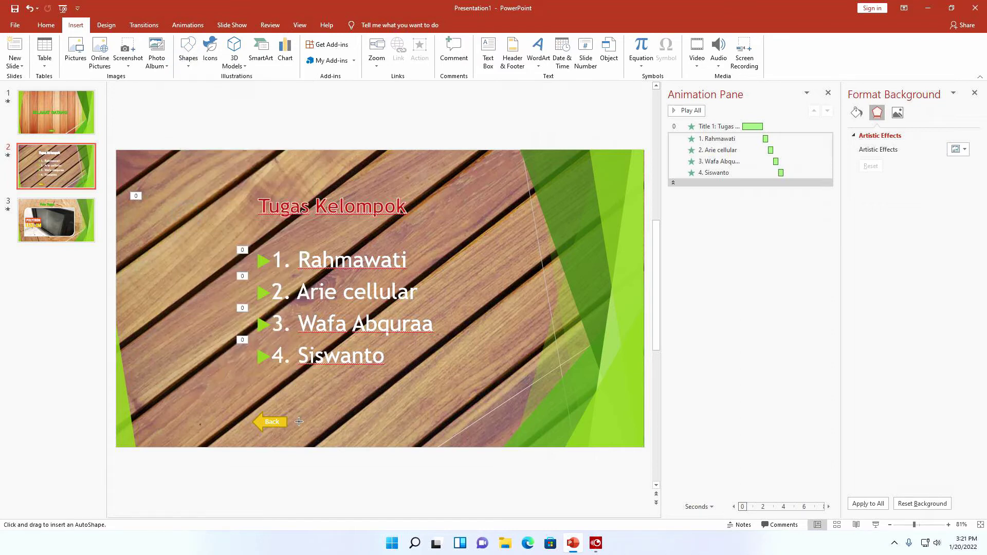
left_click_drag(301, 426, 334, 406)
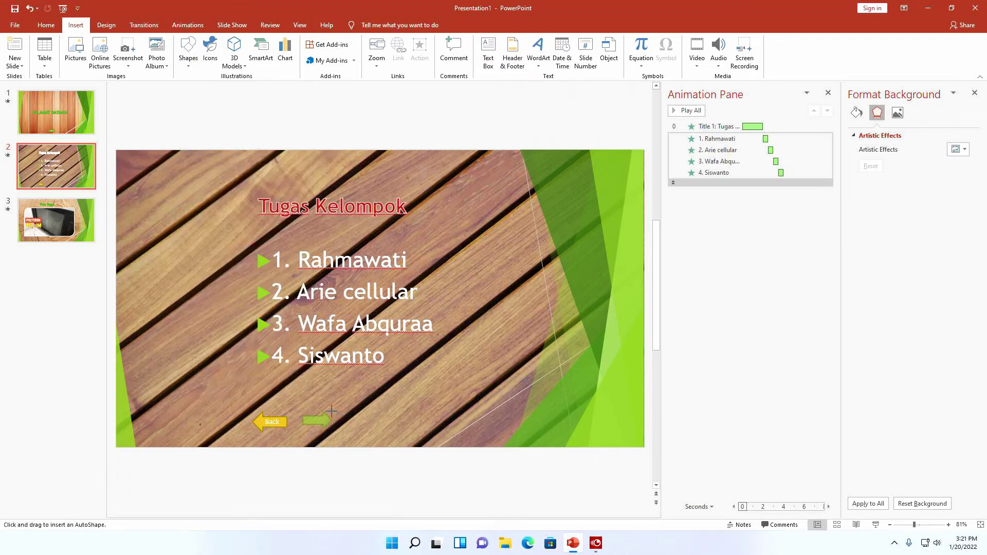
left_click_drag(335, 406, 323, 423)
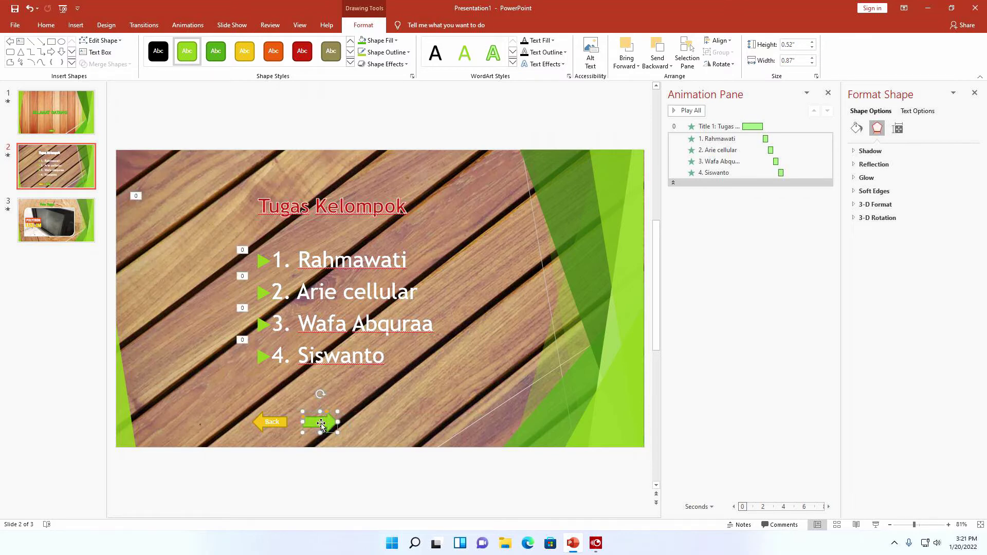
Label the new arrow 'Next' and shrink its font to 12 pt.
right_click(321, 423)
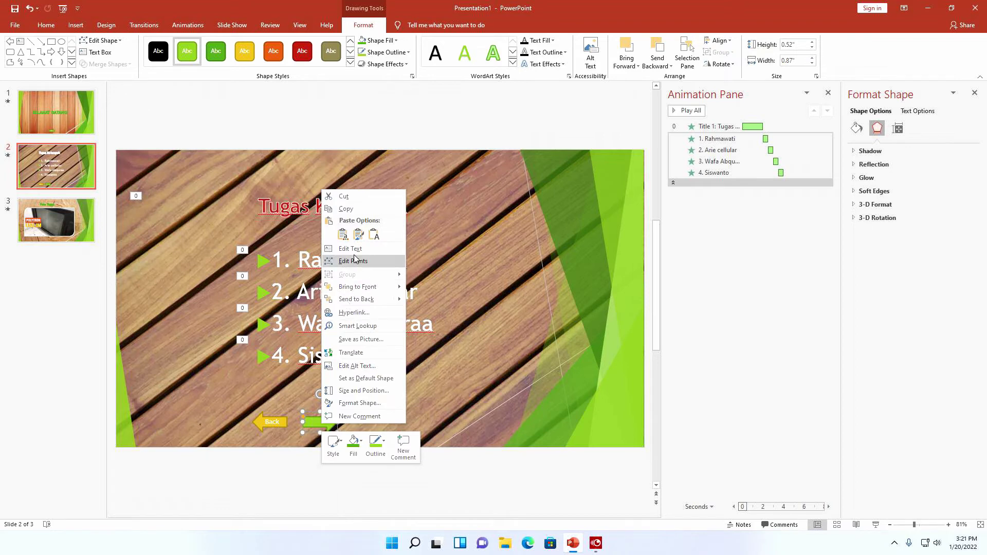
key("Escape")
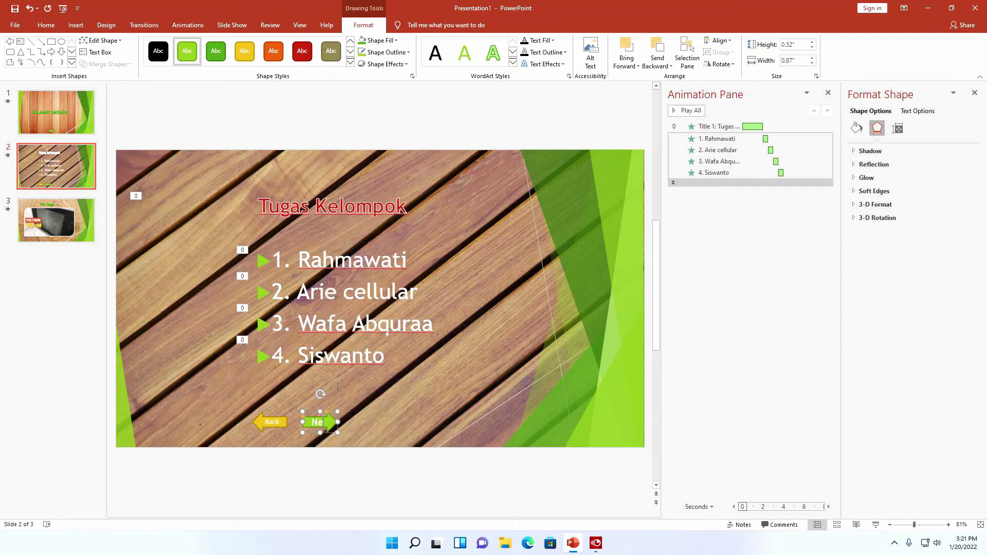
double_click(327, 422)
left_click(46, 26)
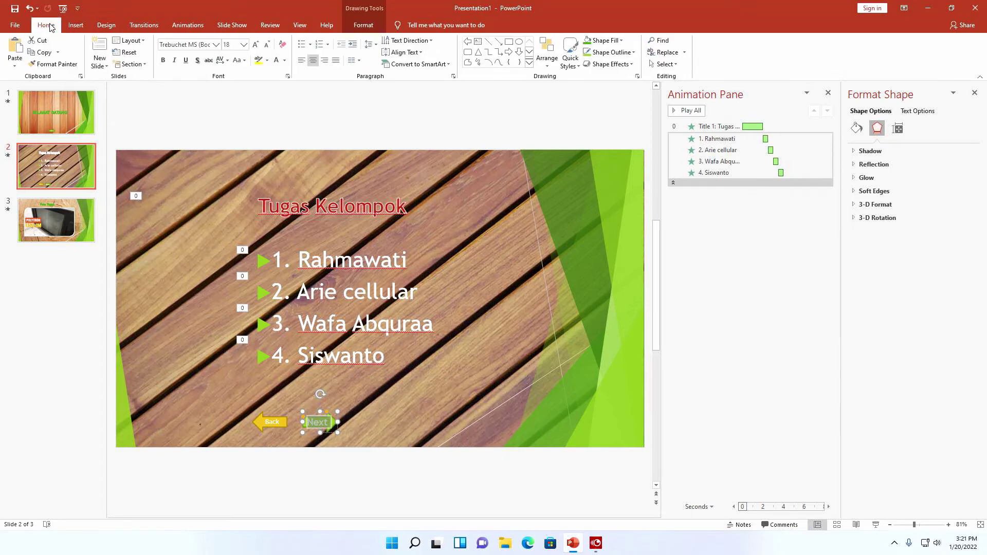
left_click(266, 45)
left_click(266, 45)
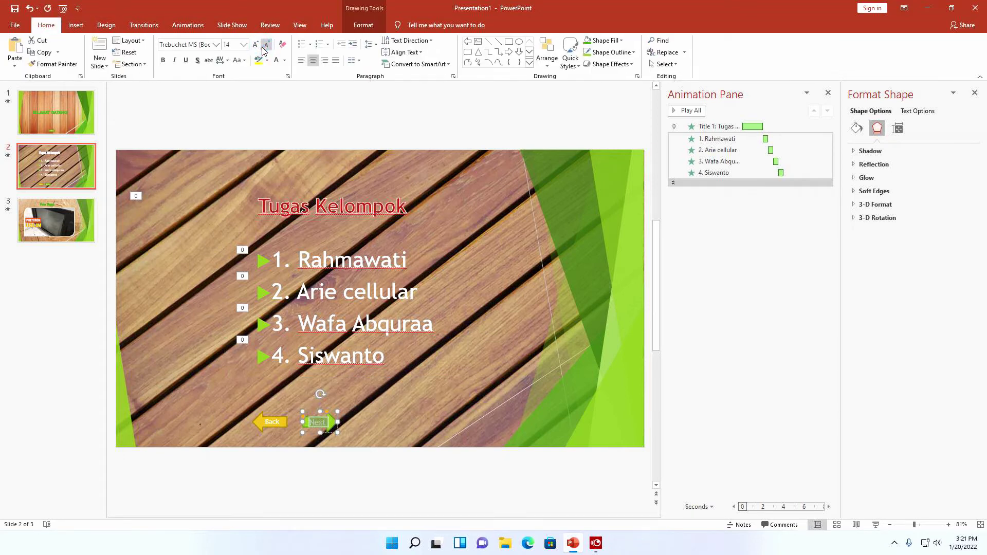
left_click(266, 46)
left_click(348, 428)
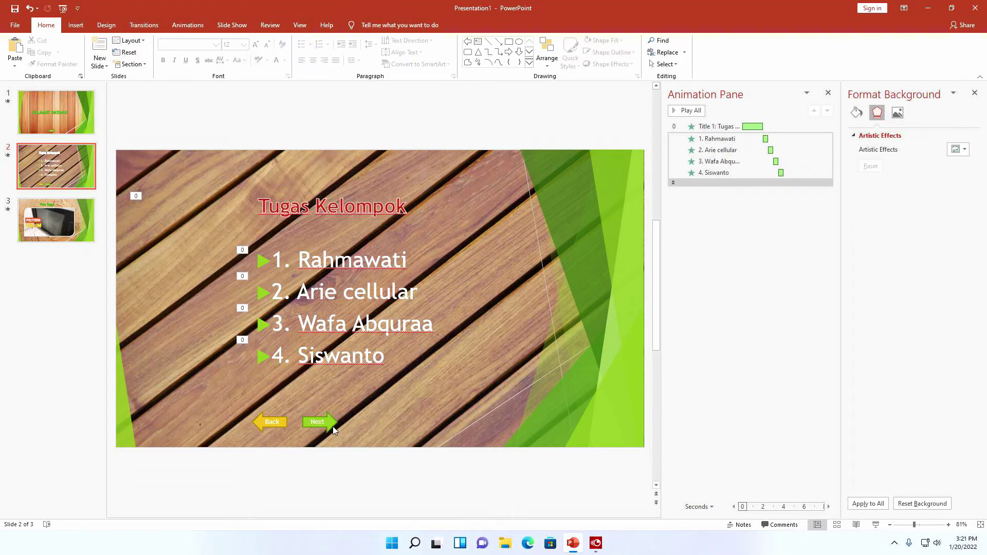
Make the Next arrow yellow to match Back, then view the SELAMAT DATANG slide.
left_click(332, 427)
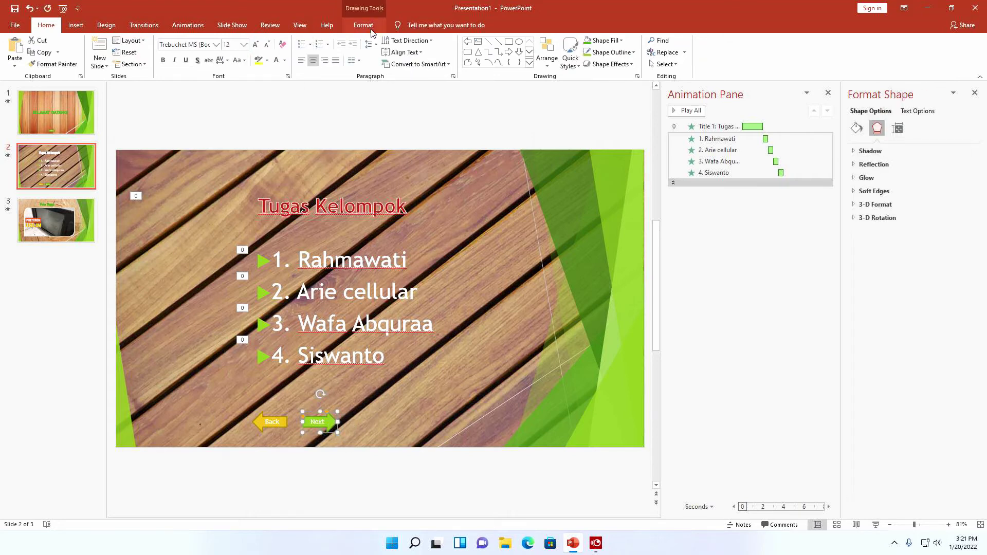
left_click(370, 28)
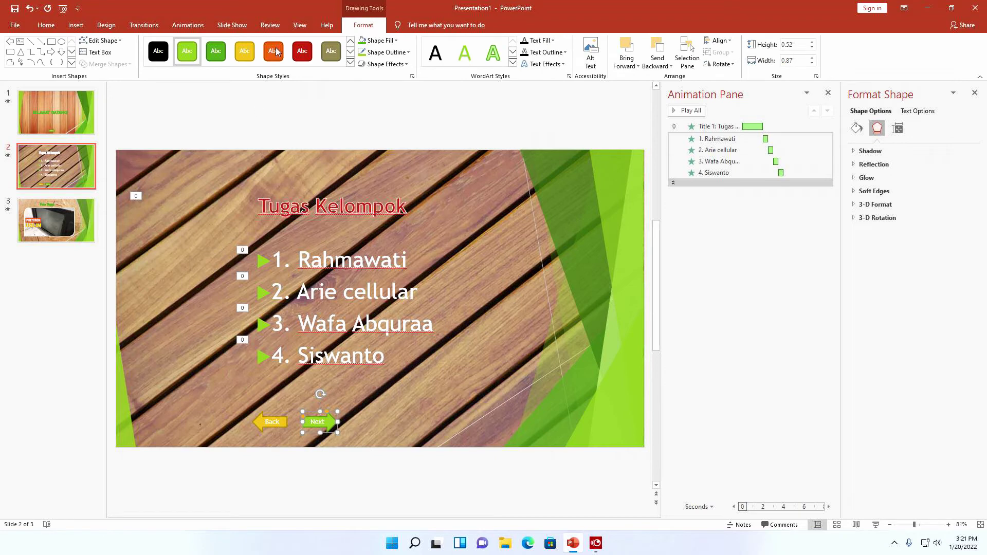
left_click(245, 51)
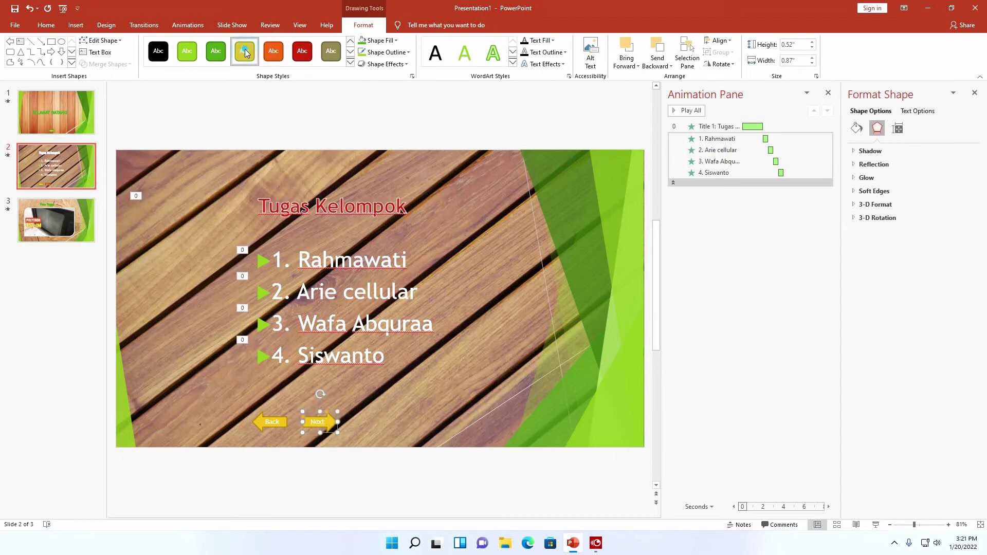
left_click(397, 418)
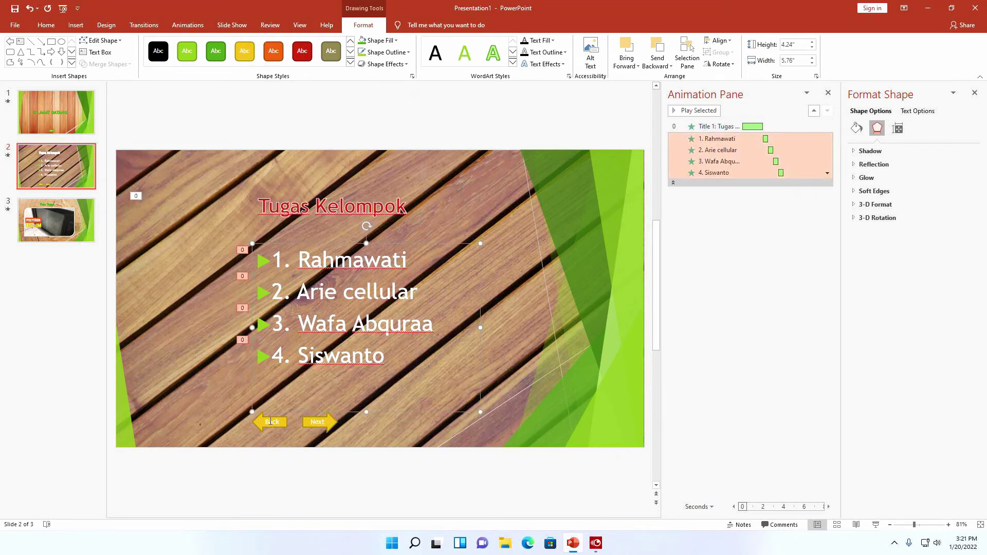
left_click(281, 430)
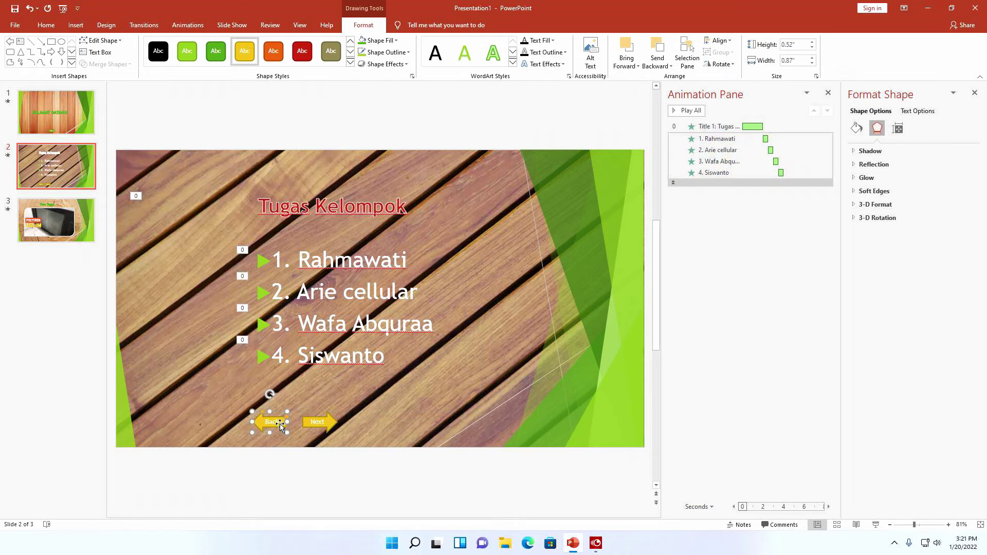
left_click(50, 111)
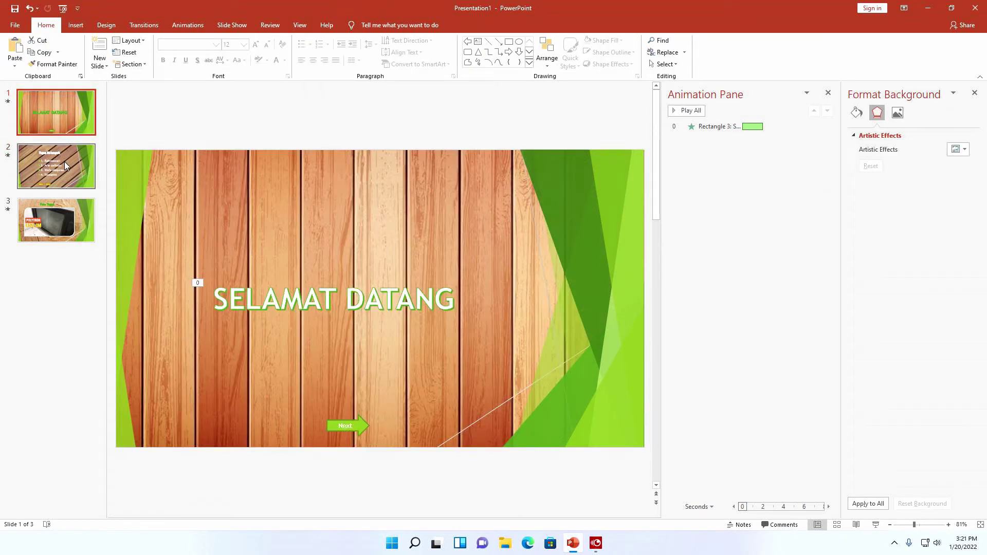
Select the Back arrow on the Tugas Kelompok slide.
left_click(98, 170)
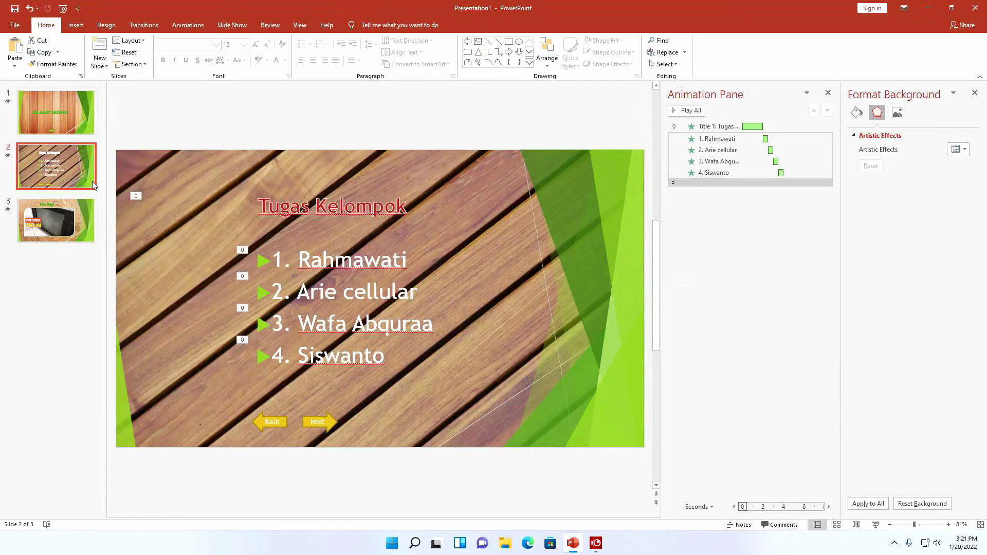
left_click(278, 425)
left_click(274, 422)
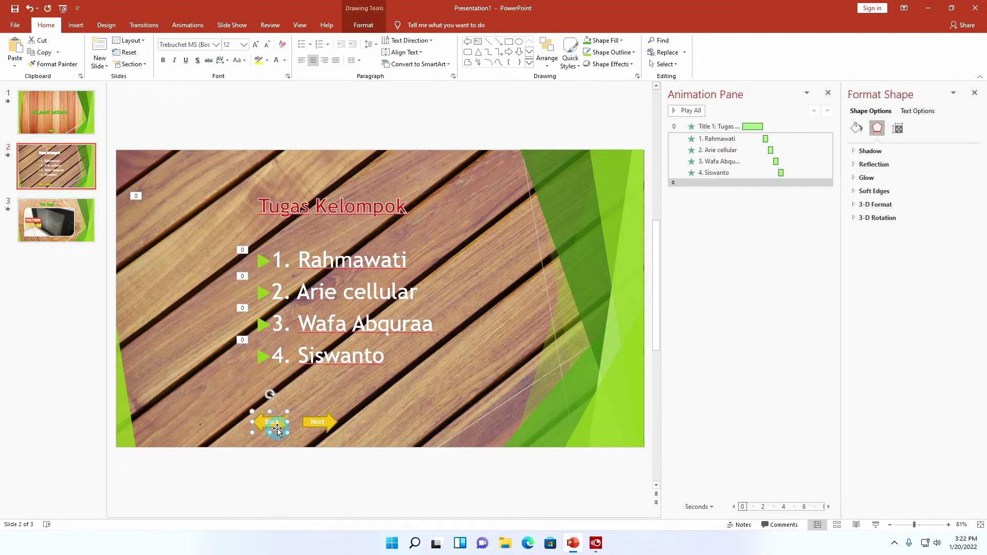
left_click(74, 106)
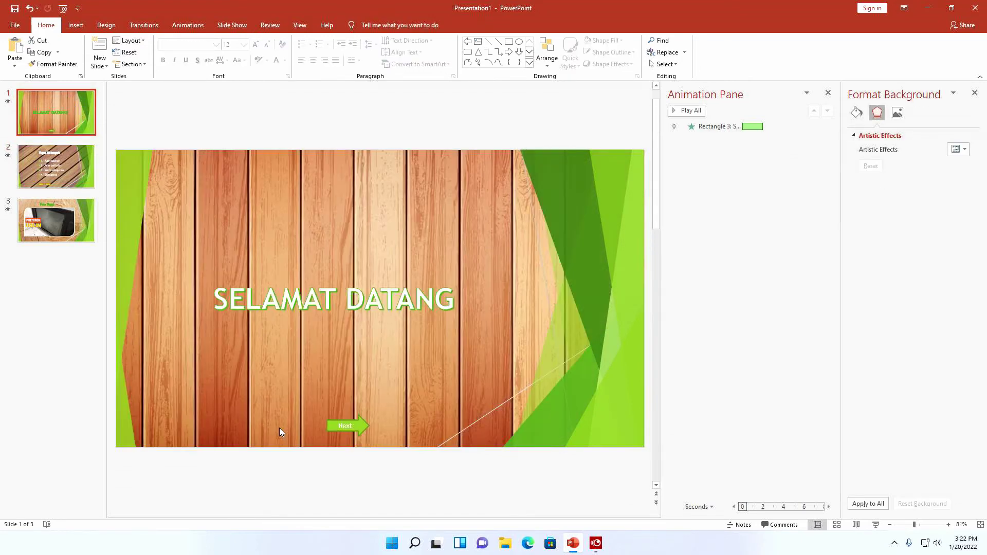
left_click(90, 168)
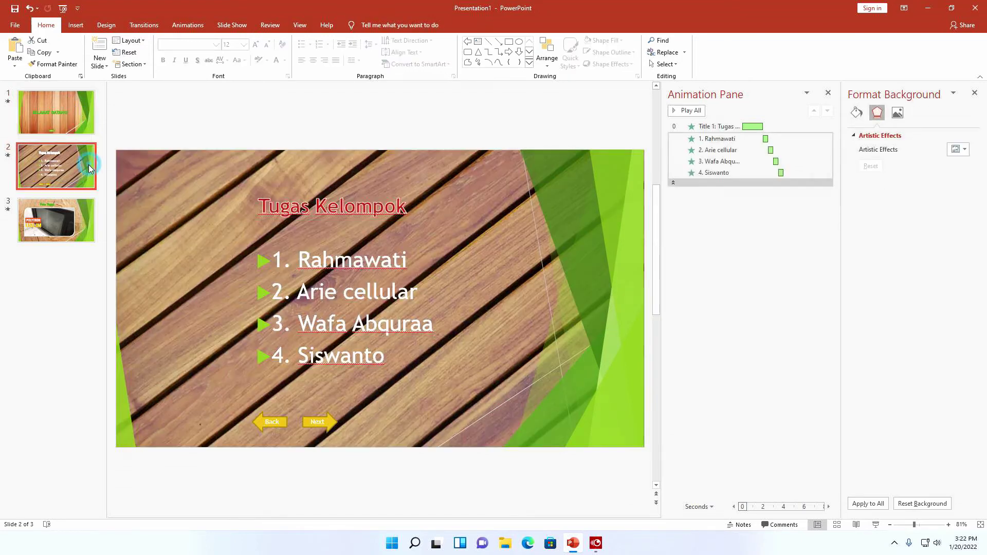
left_click(280, 429)
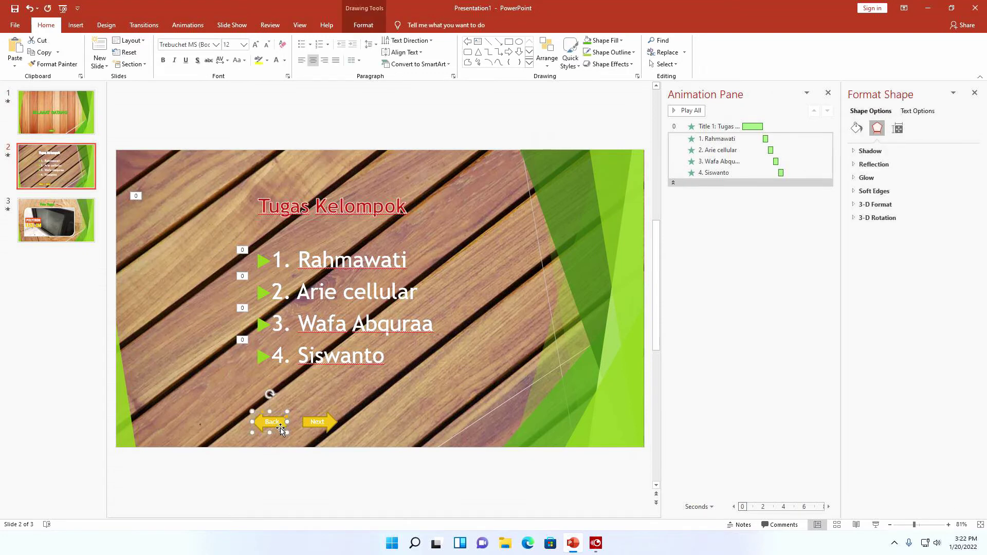
Hyperlink the Back arrow to Slide 1 on mouse over.
left_click(76, 25)
left_click(419, 52)
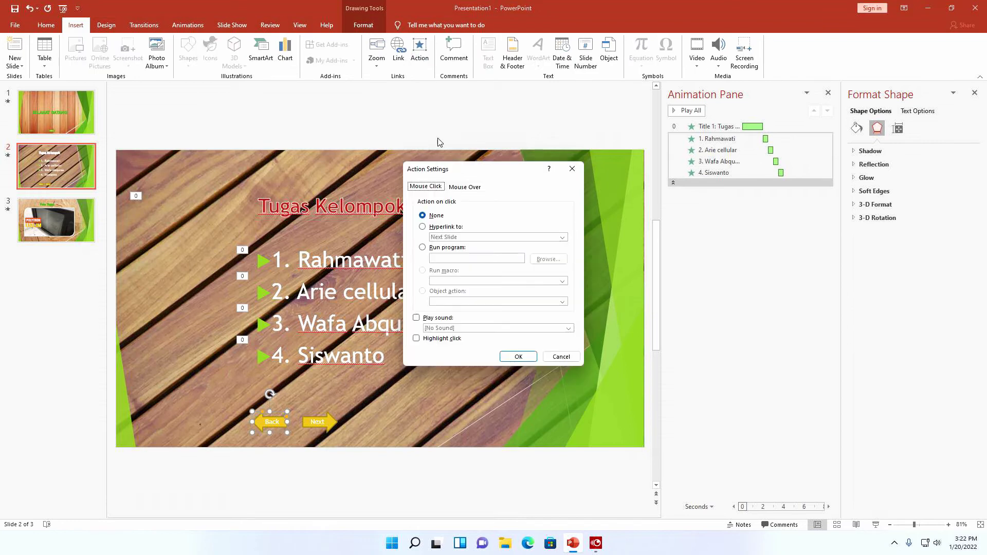
left_click(474, 191)
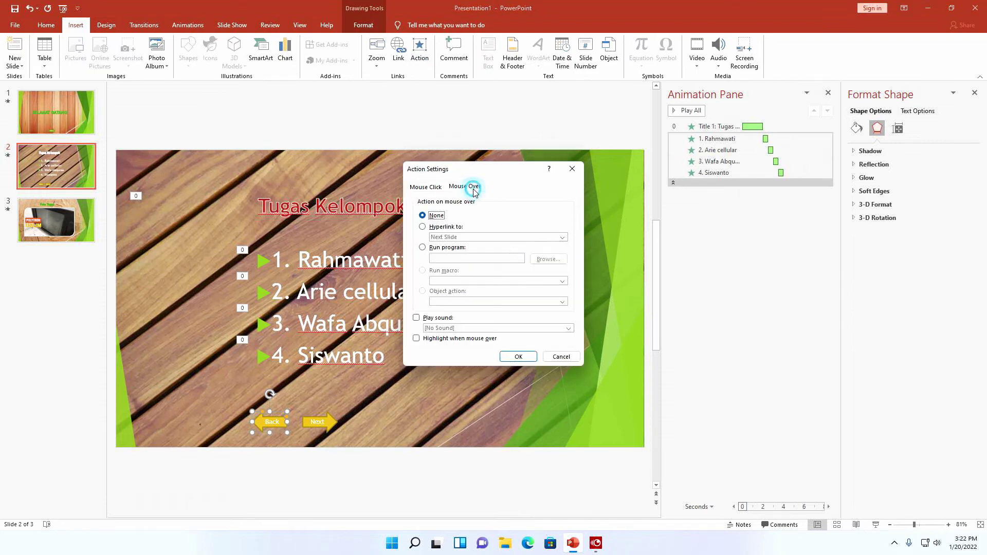
left_click(441, 227)
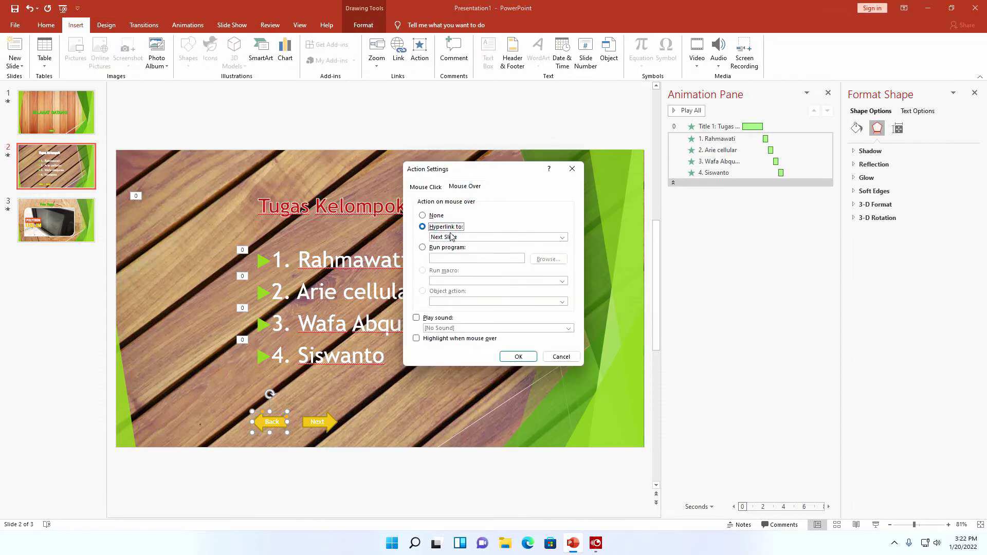
left_click(452, 236)
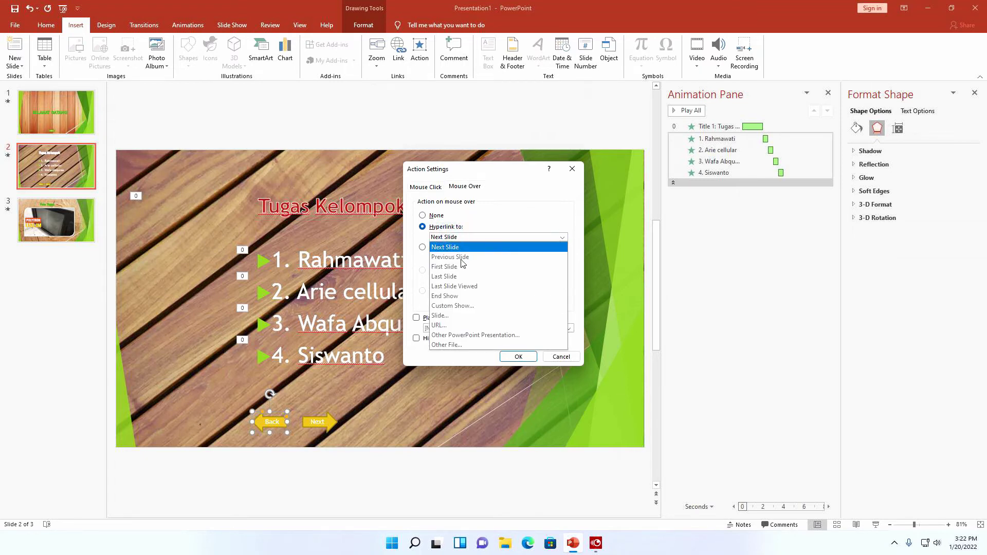
left_click(458, 315)
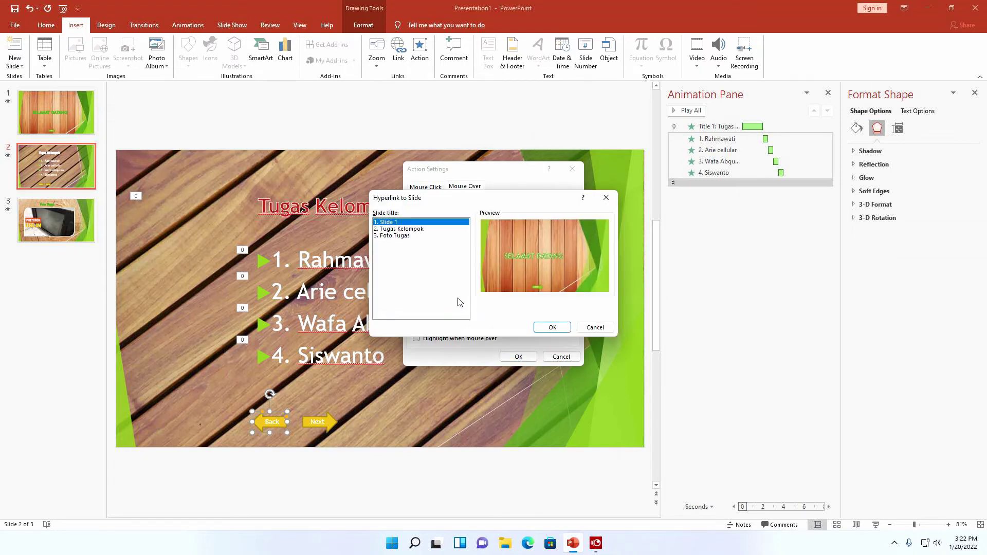
left_click(403, 230)
left_click(395, 223)
left_click(398, 229)
left_click(397, 222)
left_click(549, 328)
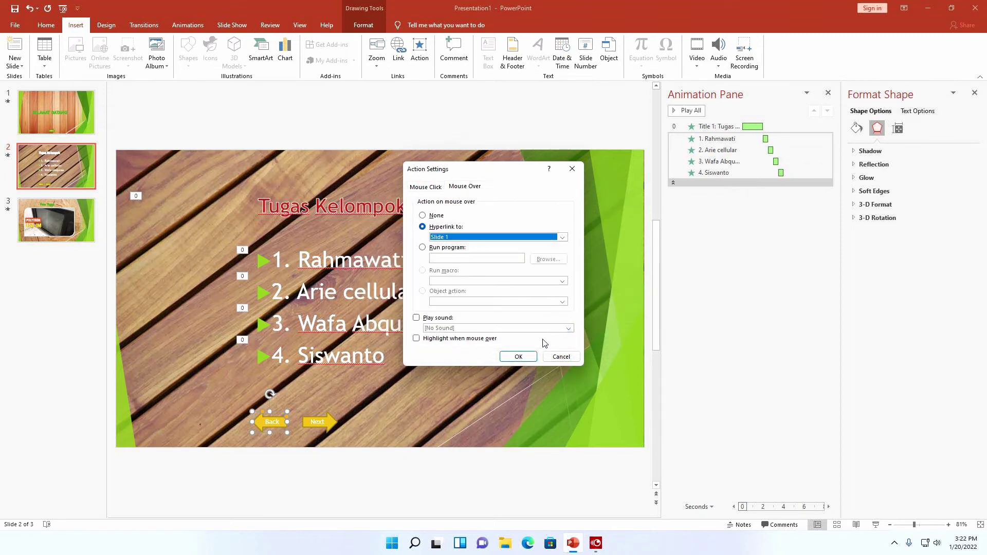
Apply the hover link with no sound, then select the Next arrow.
left_click(435, 322)
left_click(438, 321)
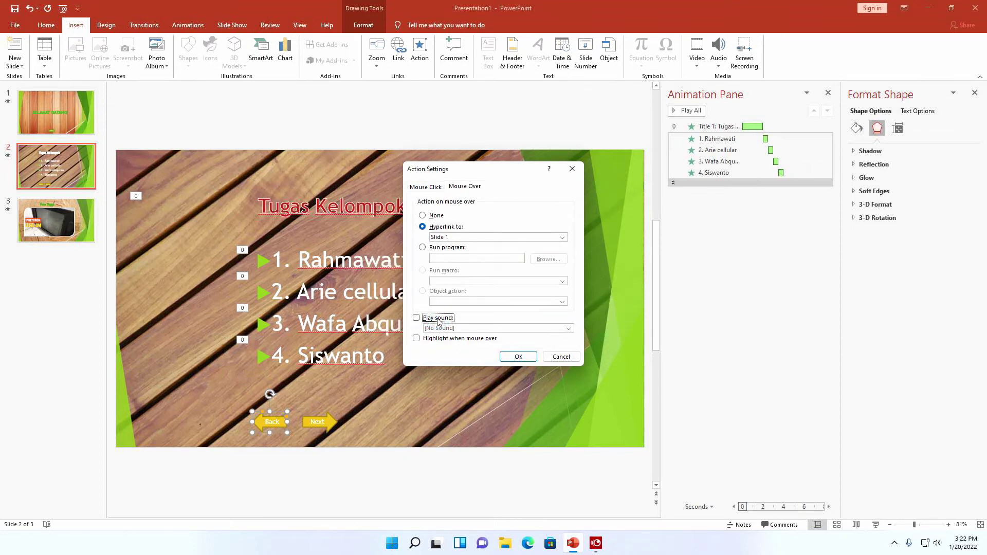
left_click(517, 355)
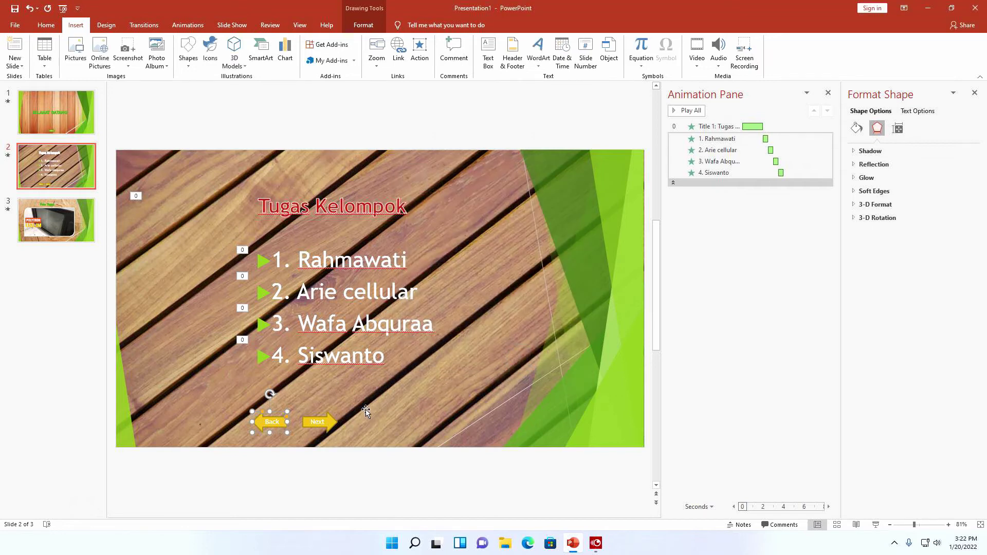
left_click(355, 413)
left_click(332, 425)
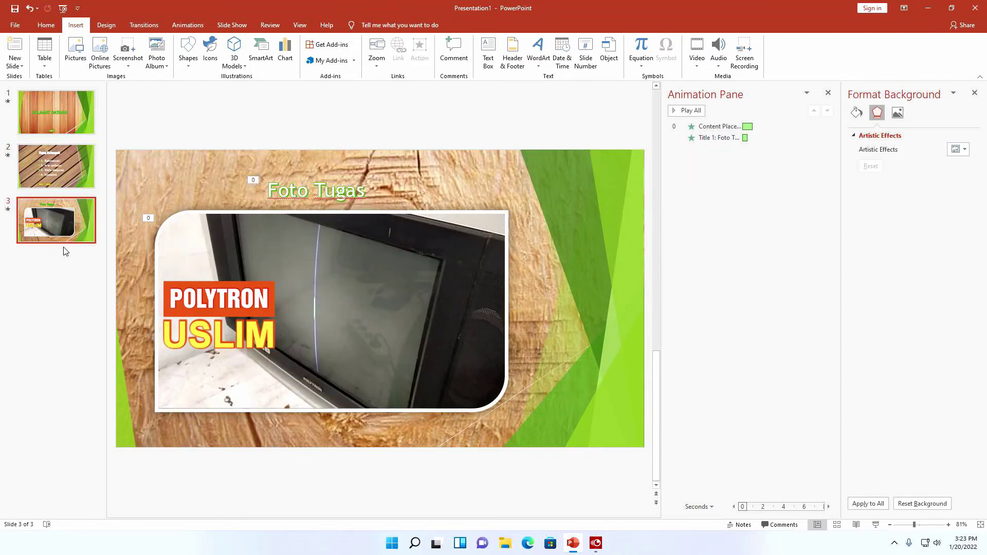
Hyperlink the Next arrow on Tugas Kelompok to slide 3, Foto Tugas, on mouse click.
left_click(53, 178)
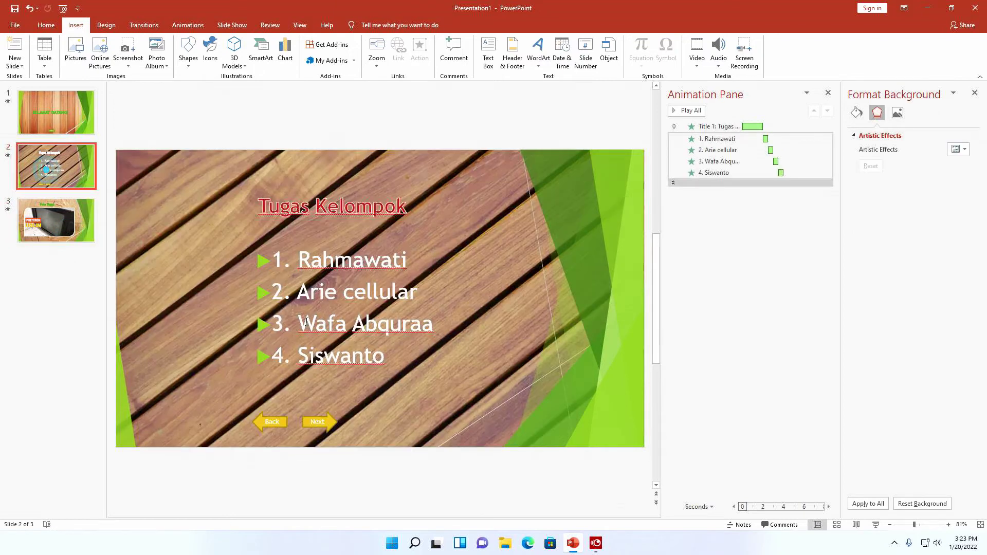
left_click(331, 419)
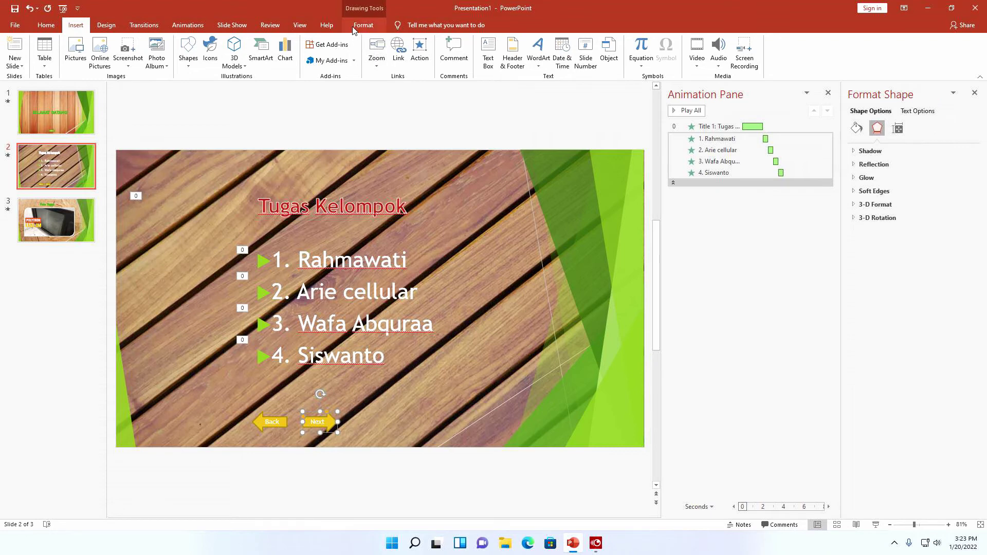
left_click(421, 51)
left_click(450, 229)
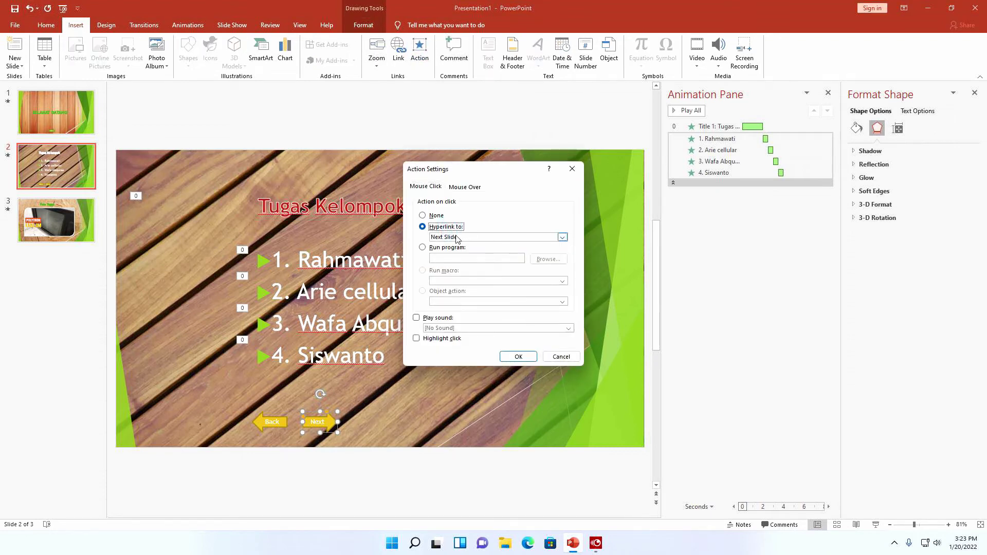
left_click(457, 238)
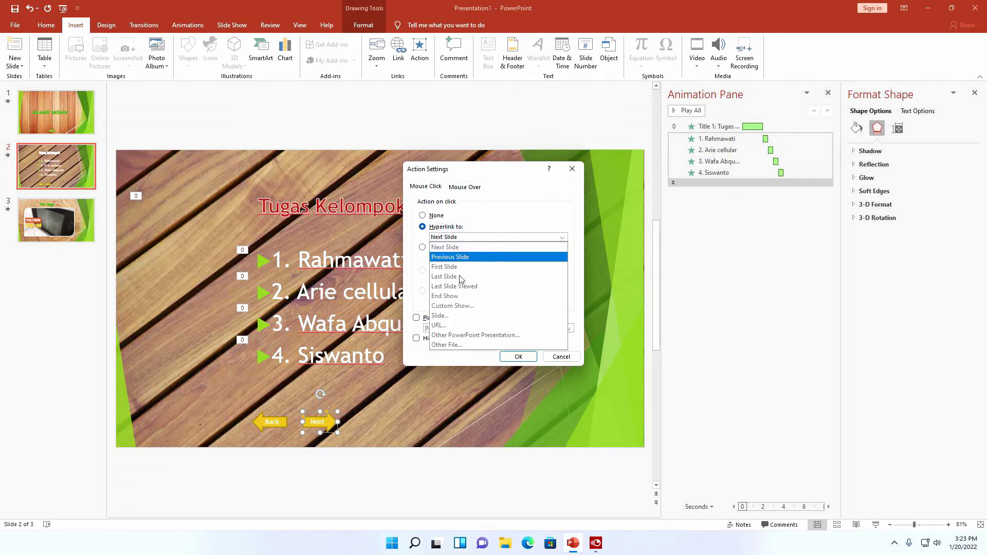
left_click(446, 316)
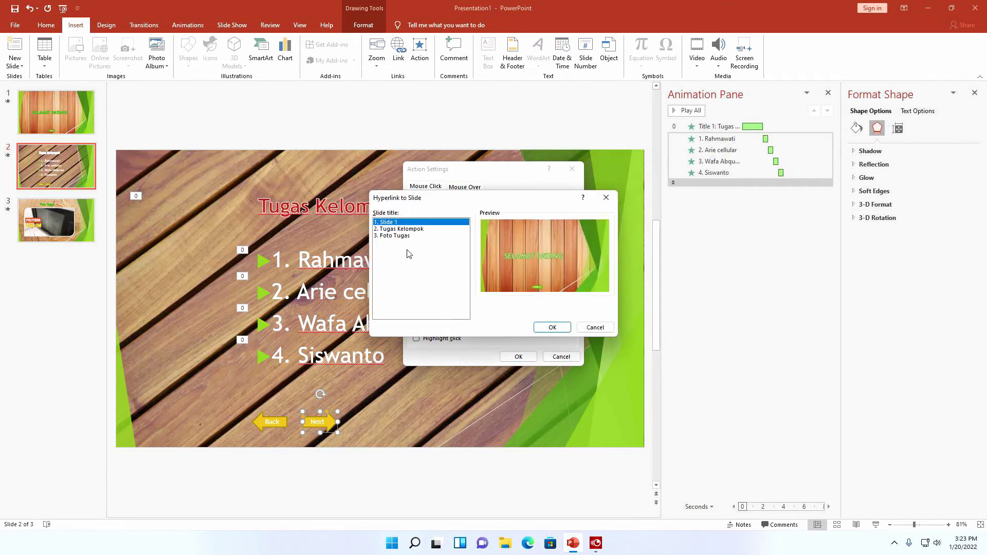
left_click(401, 236)
left_click(540, 325)
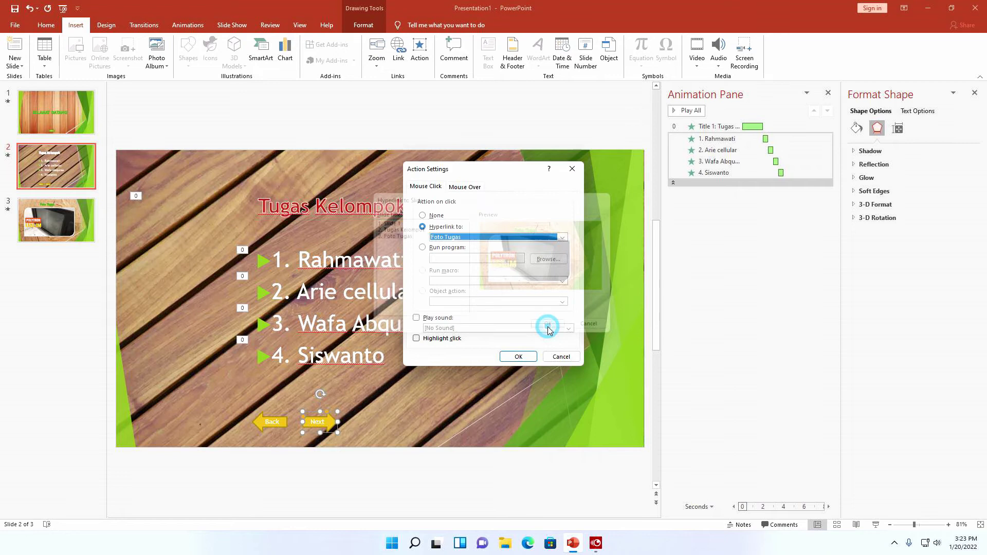
left_click(517, 357)
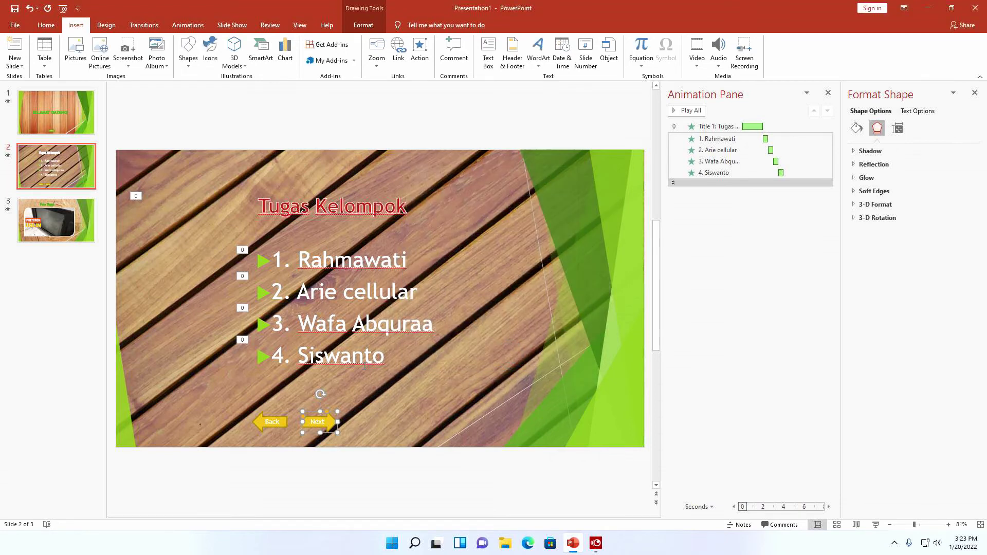
Deselect the arrow and go to the Foto Tugas slide.
left_click(354, 395)
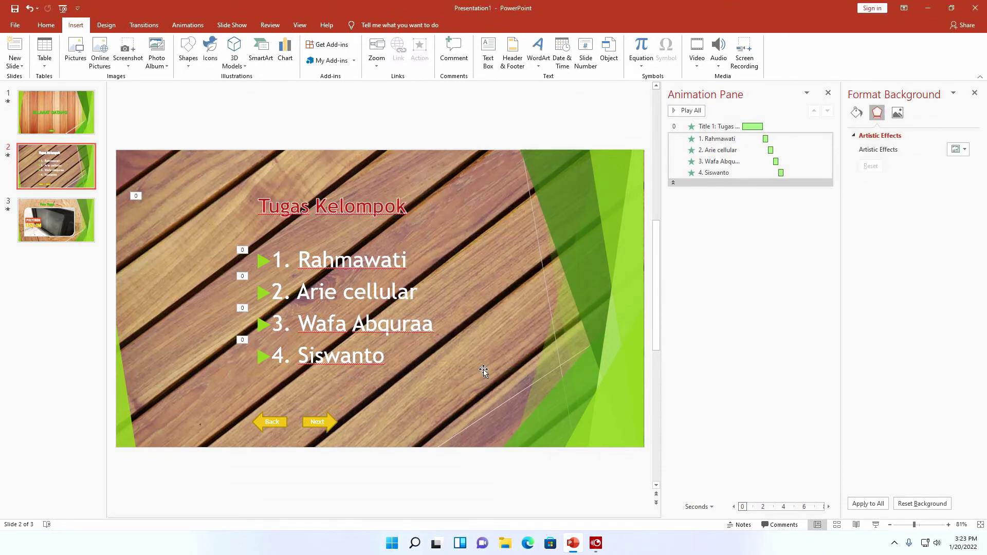
left_click(90, 237)
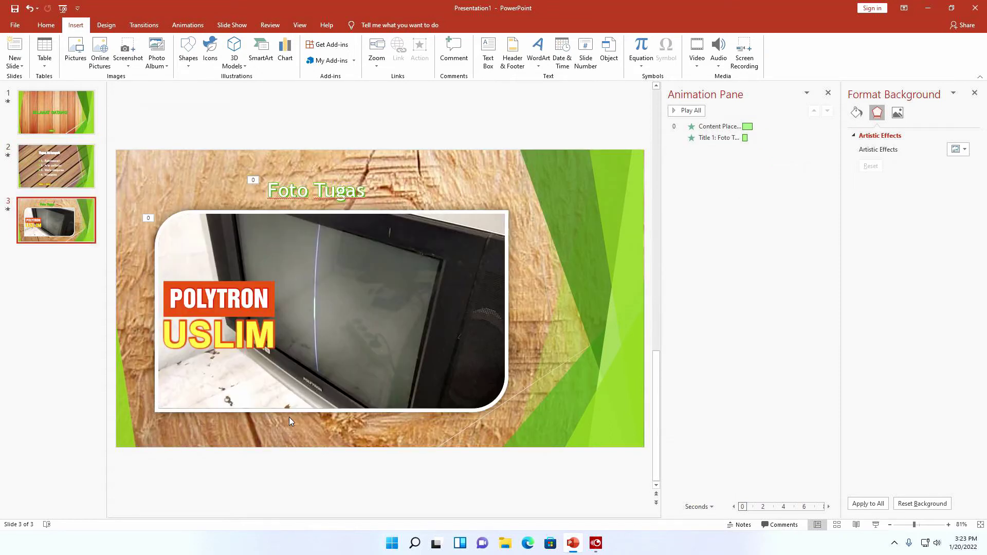
left_click(50, 27)
left_click(76, 26)
Box-select and copy the Back and Next arrows on the Tugas Kelompok slide.
left_click(55, 28)
left_click(53, 138)
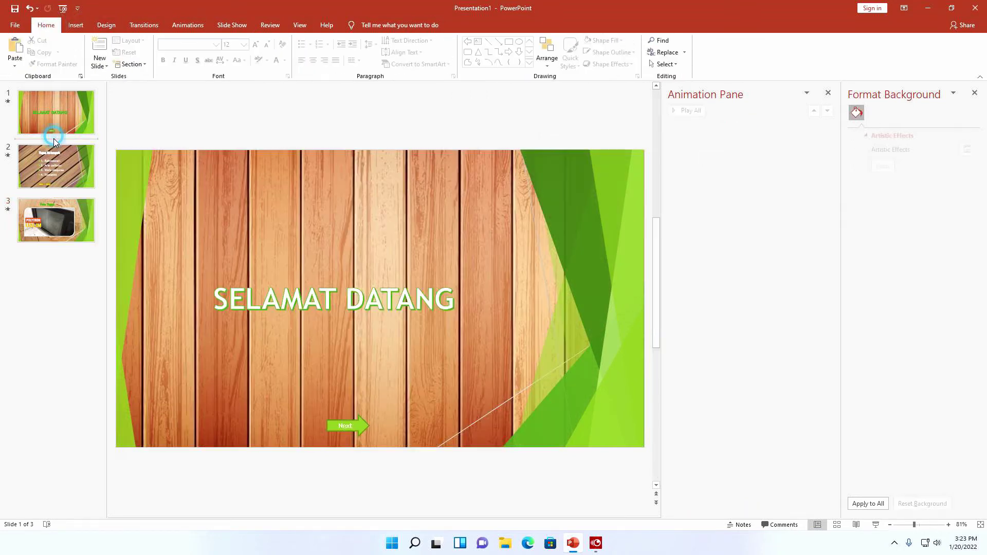
left_click(58, 159)
left_click_drag(236, 393, 363, 460)
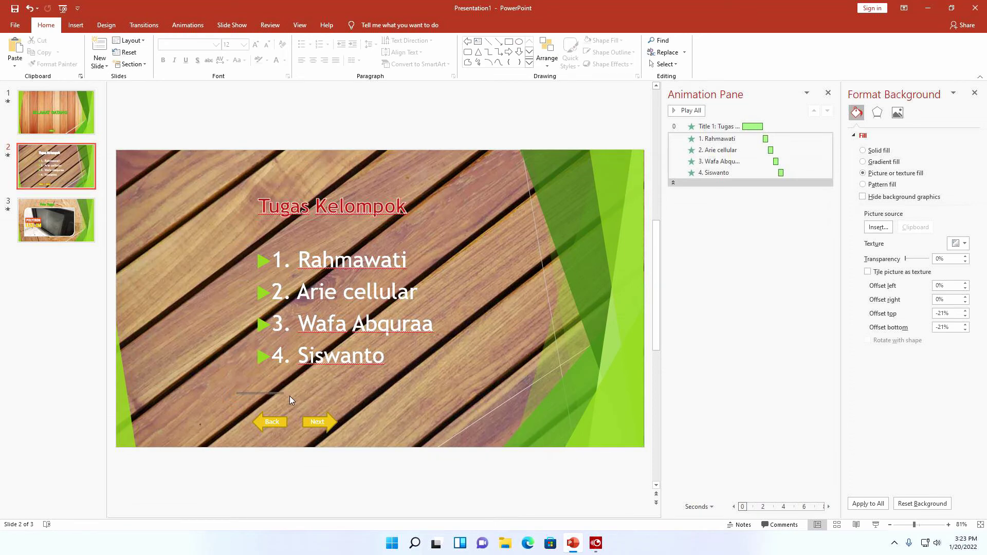
left_click(287, 464)
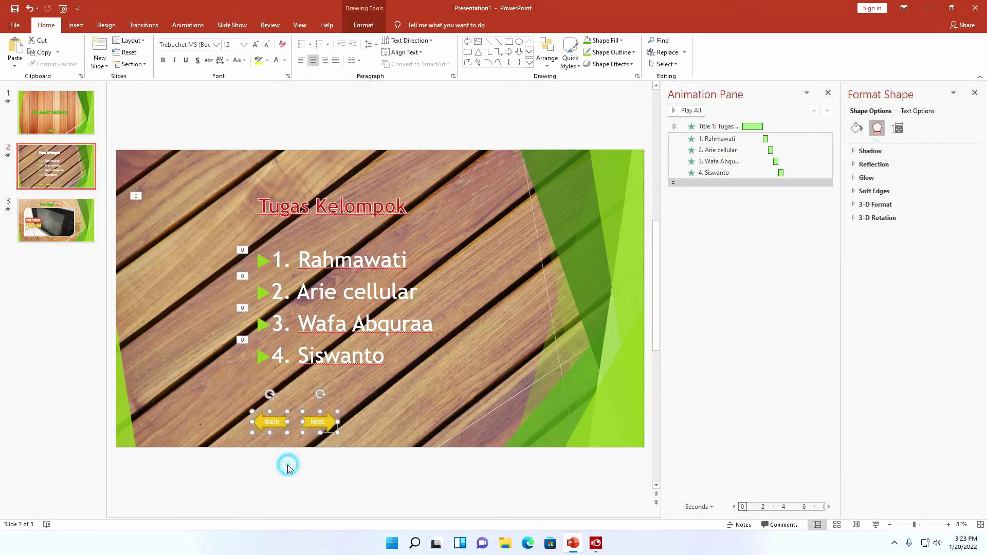
left_click_drag(232, 464, 246, 438)
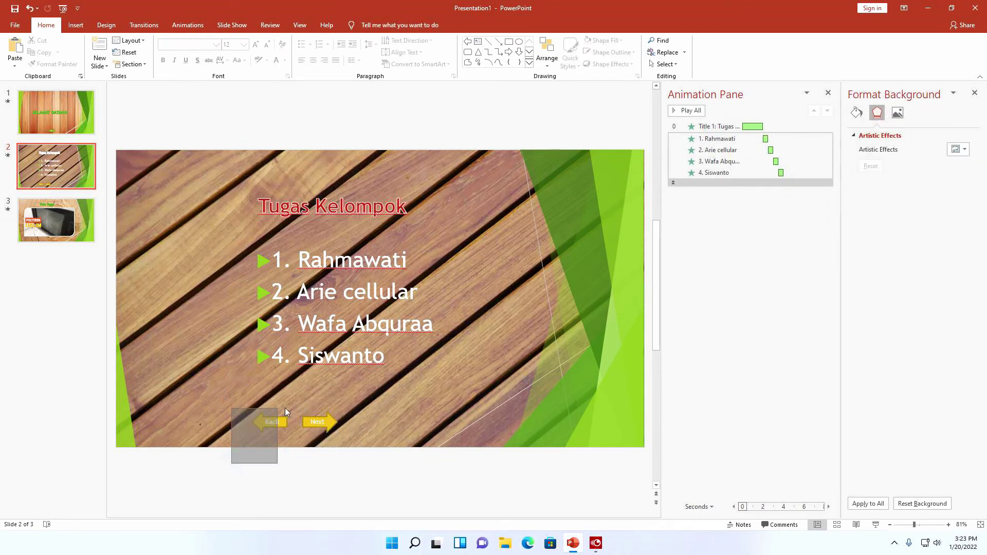
left_click_drag(286, 411, 348, 399)
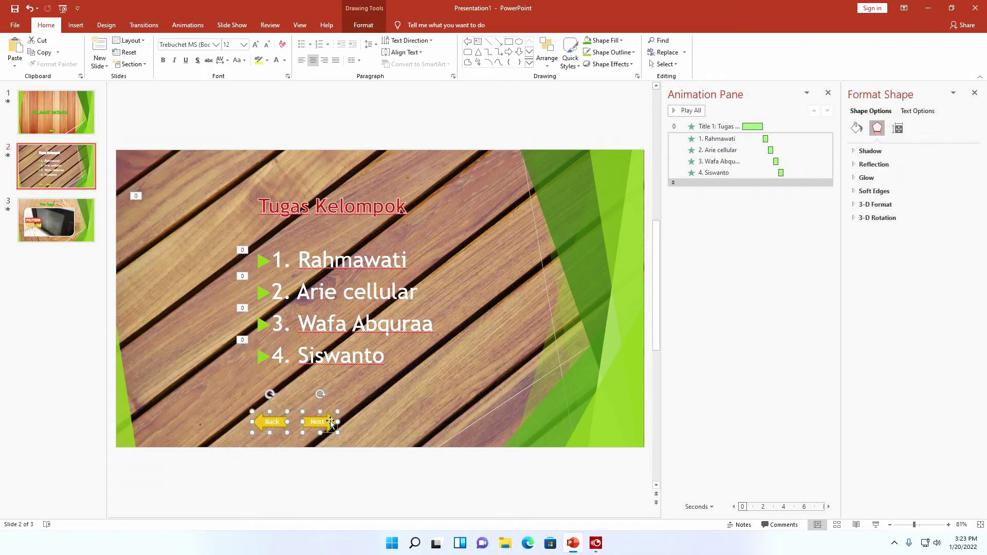
right_click(330, 423)
left_click(359, 267)
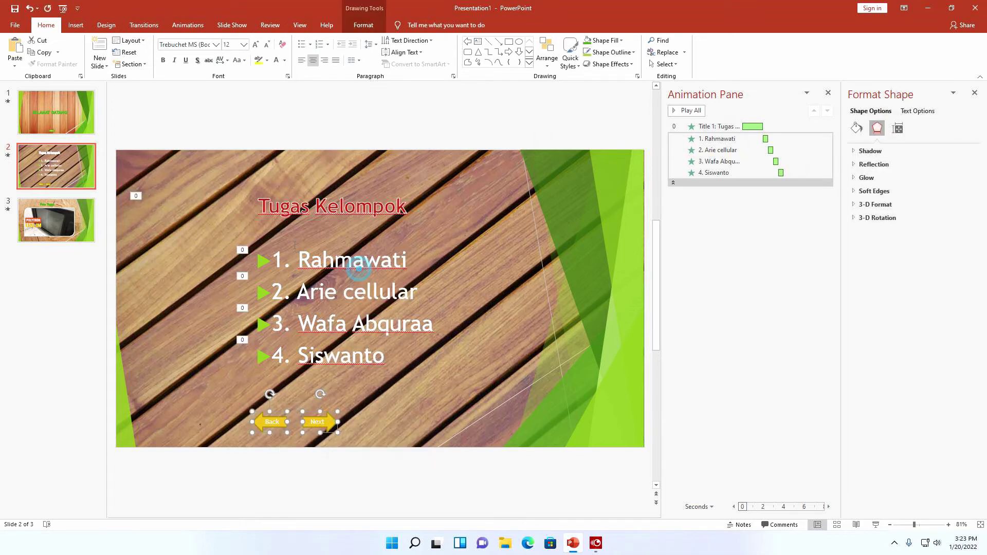
Paste the arrows onto the Foto Tugas slide and move them below the picture.
left_click(86, 211)
key("ctrl+v")
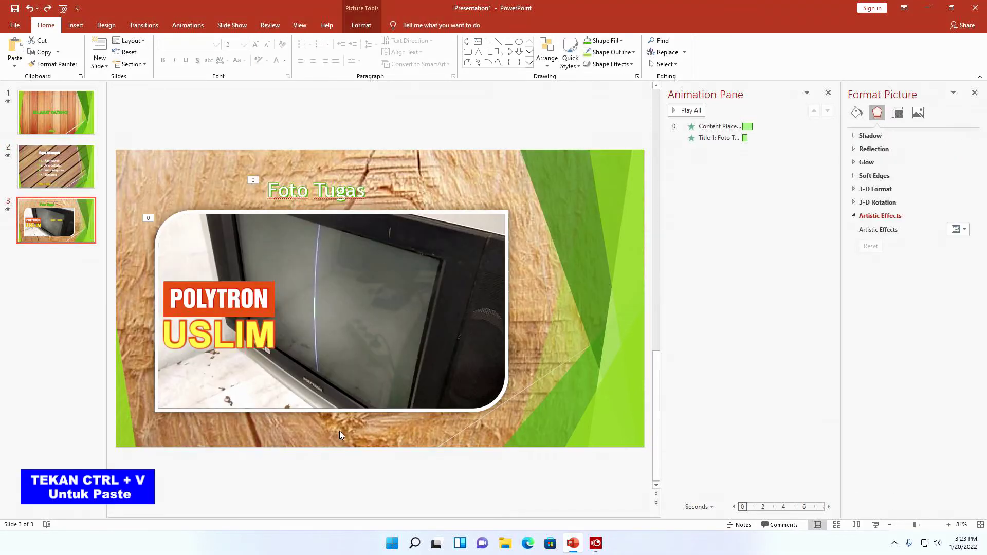
left_click(335, 430)
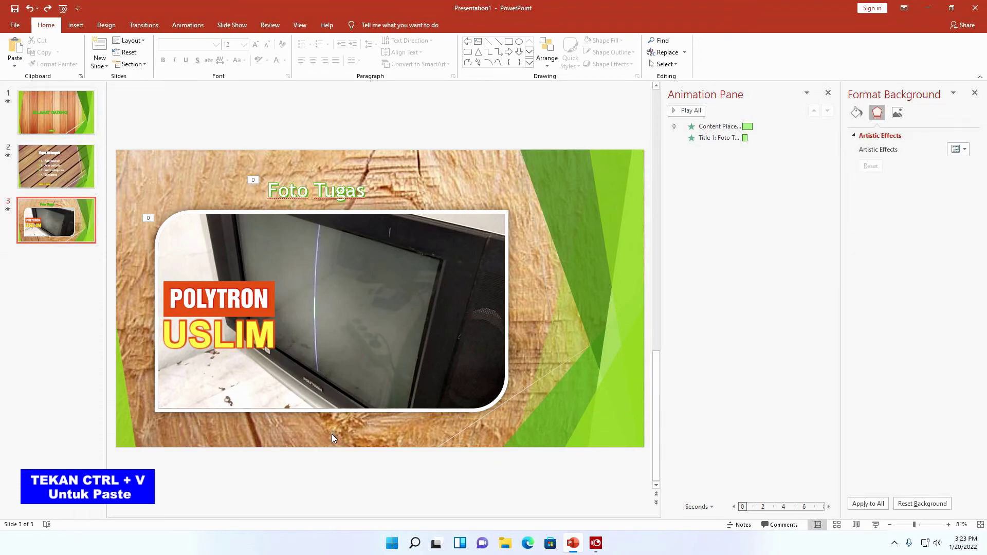
key("ctrl+v")
left_click(325, 431)
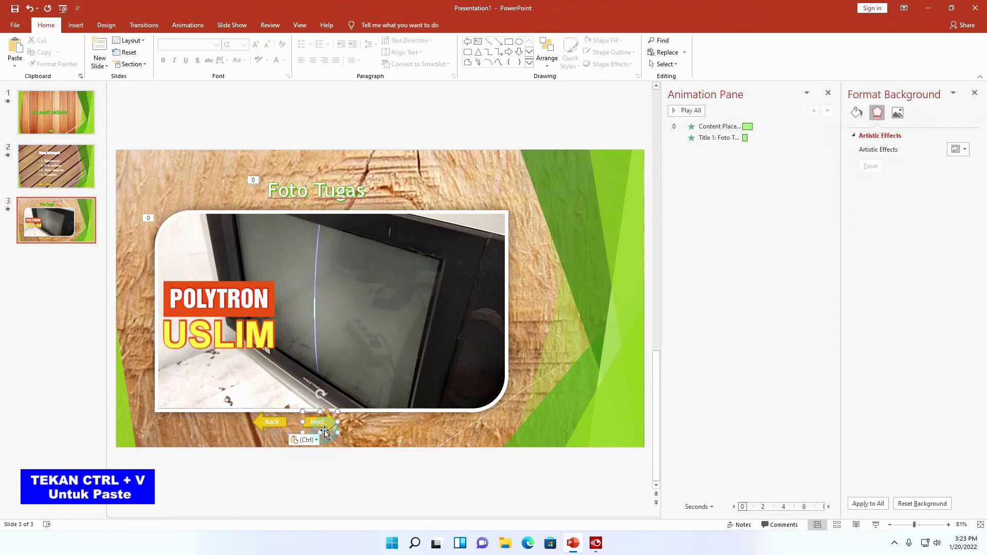
left_click(282, 431)
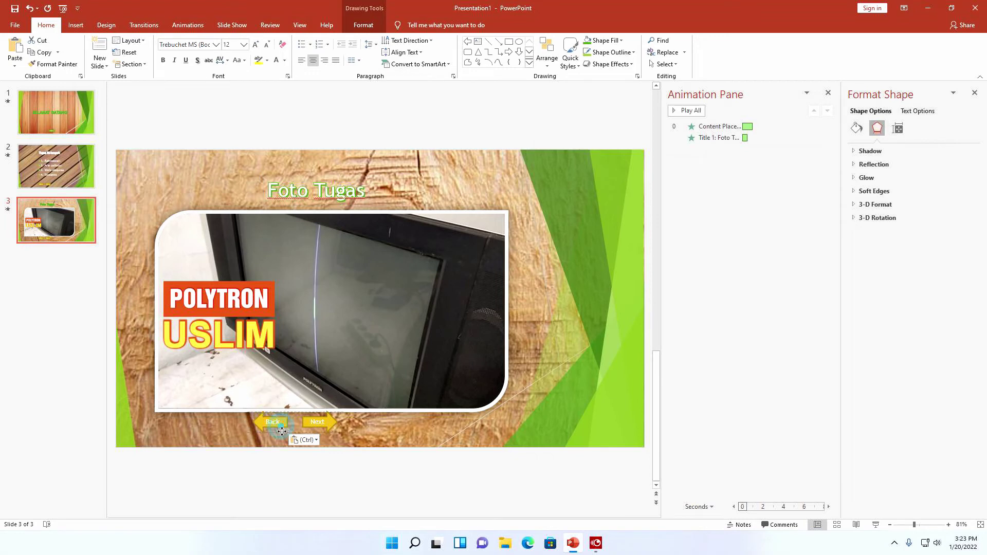
mouse_move(282, 431)
left_mouse_down()
mouse_move(282, 441)
mouse_move(356, 436)
left_mouse_up()
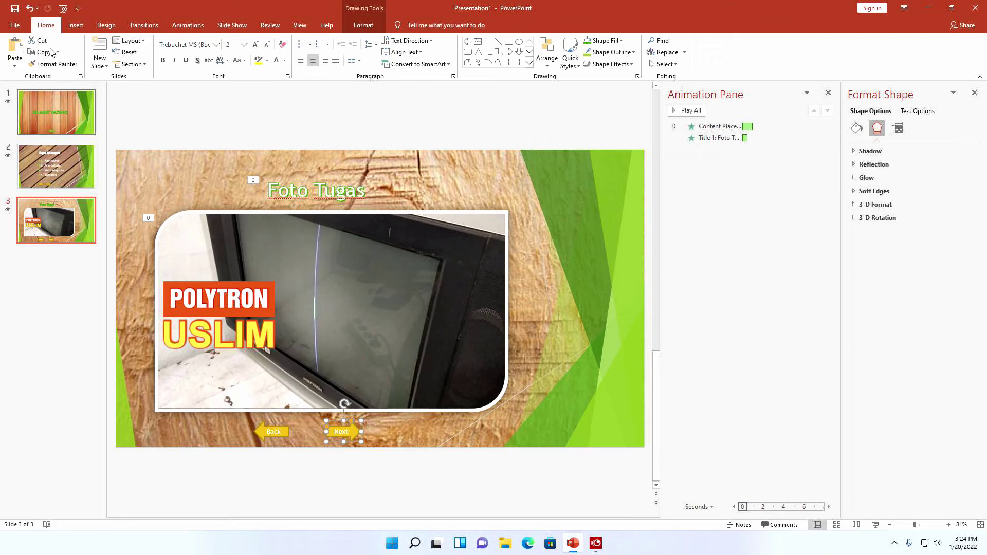
Draw a small home action button between the Back and Next arrows.
left_click(75, 25)
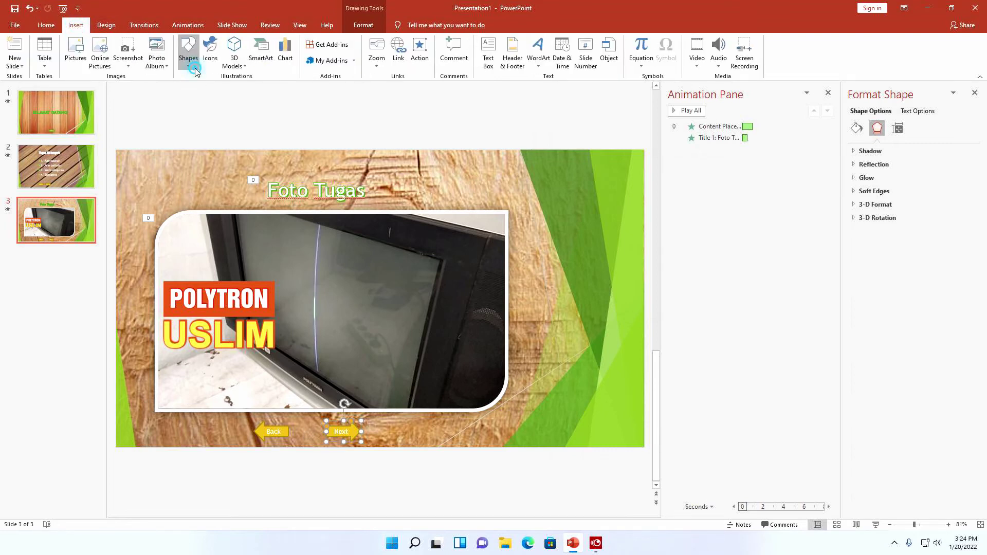
left_click(195, 69)
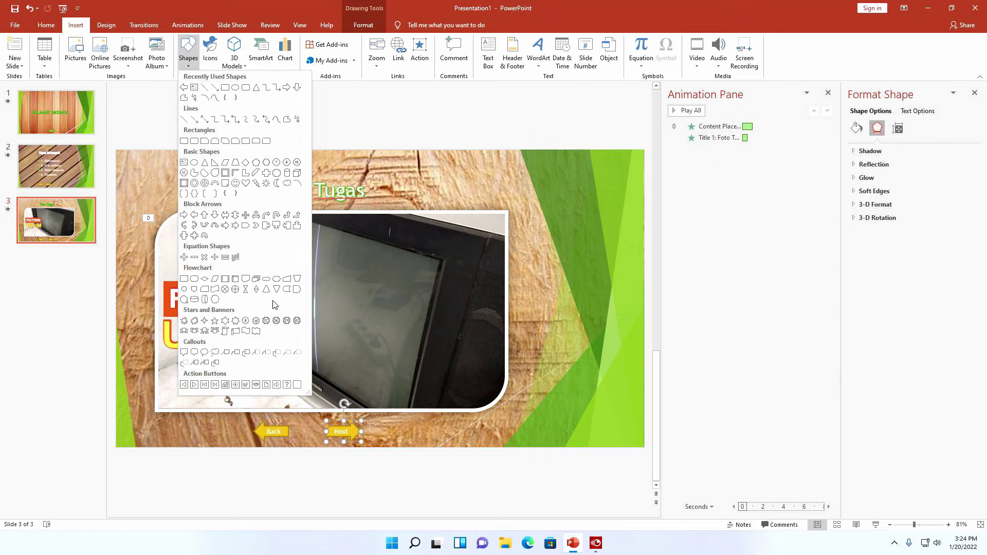
left_click(225, 385)
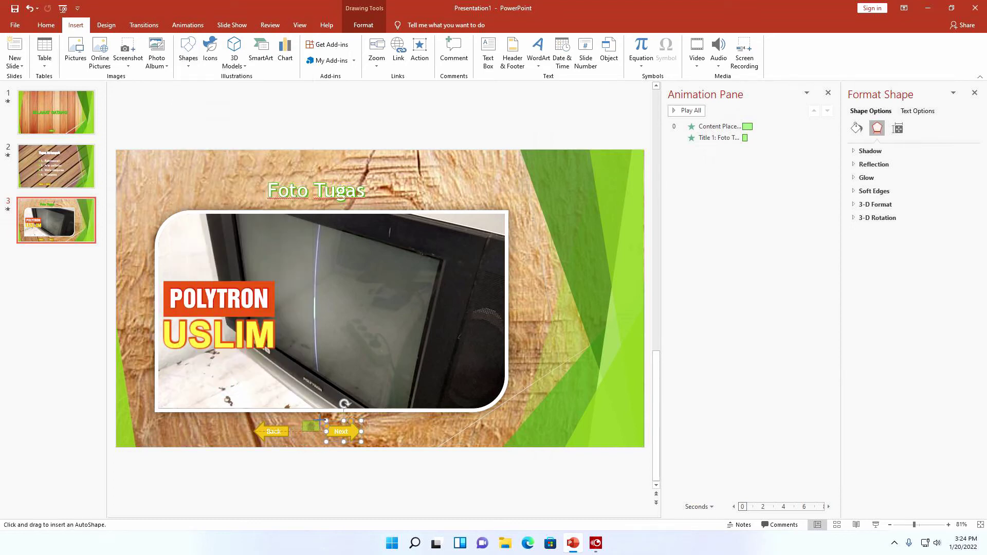
left_click_drag(314, 428, 317, 432)
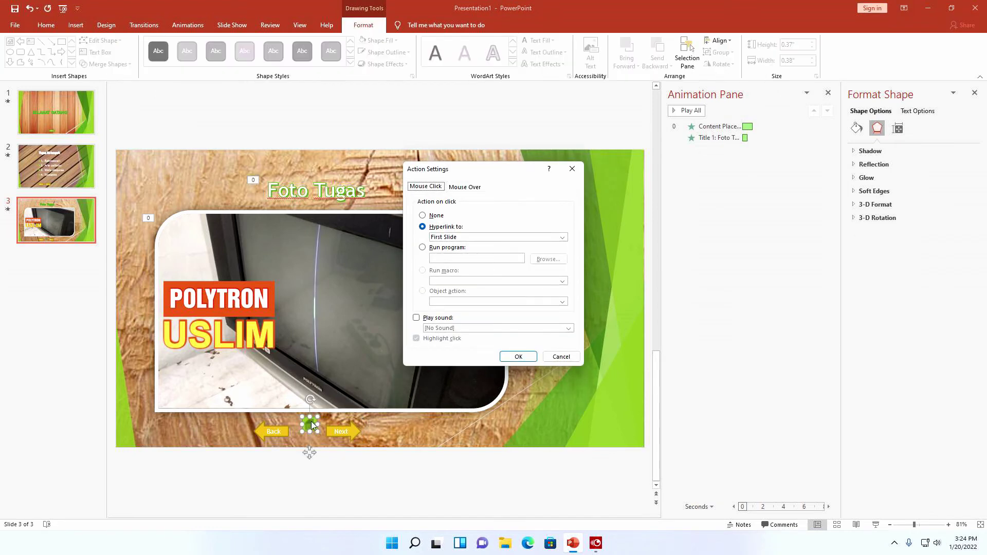
Hyperlink the home button to Slide 1 on click.
left_click(451, 239)
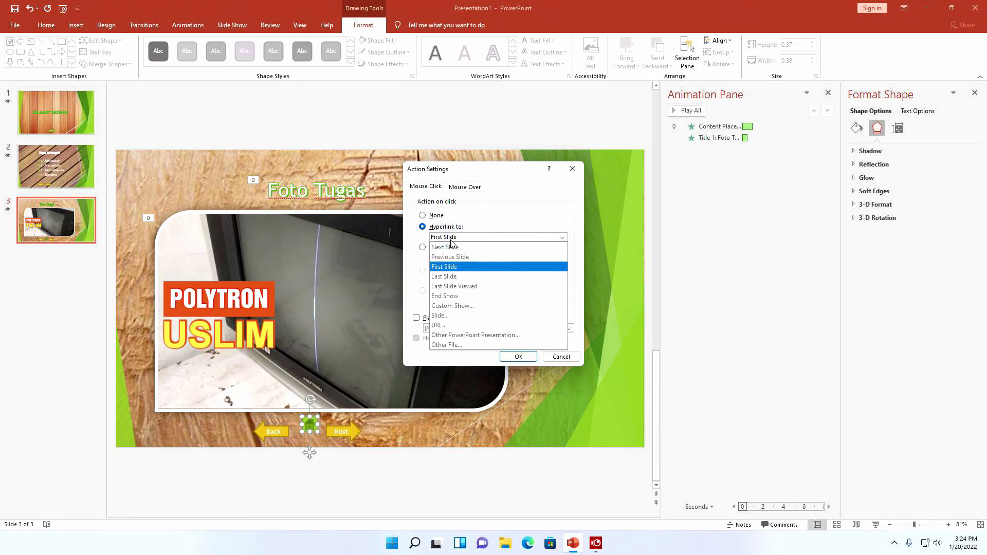
left_click(451, 238)
left_click(453, 237)
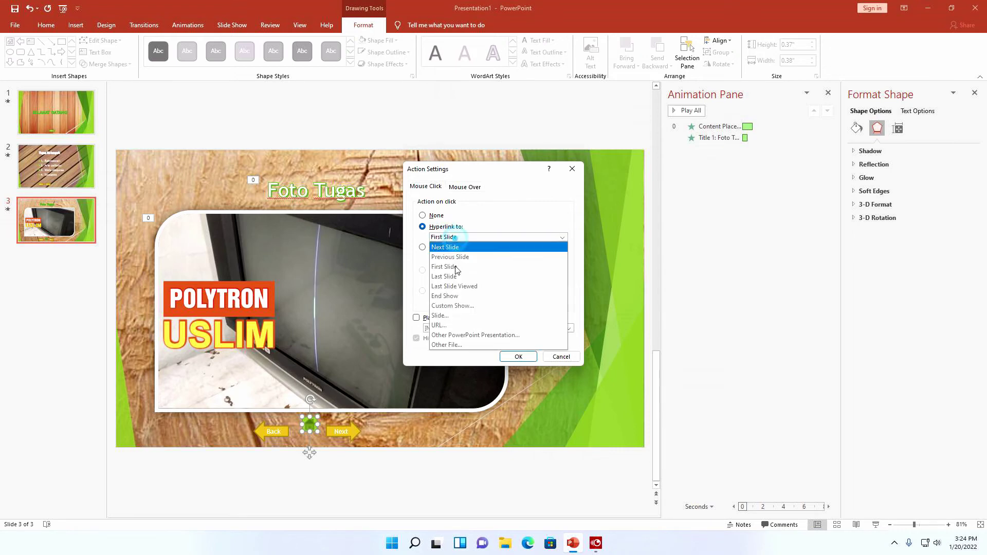
left_click(452, 315)
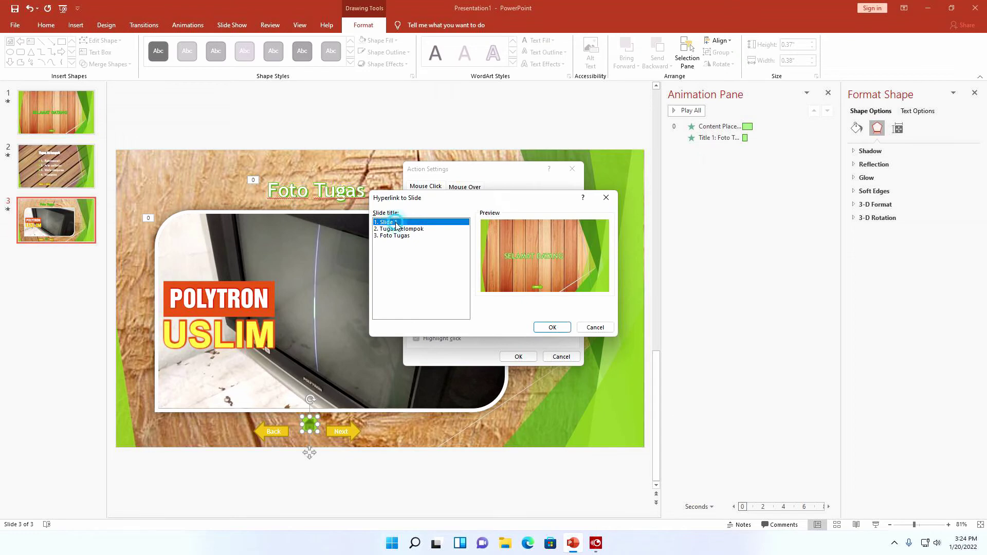
left_click(541, 328)
left_click(519, 357)
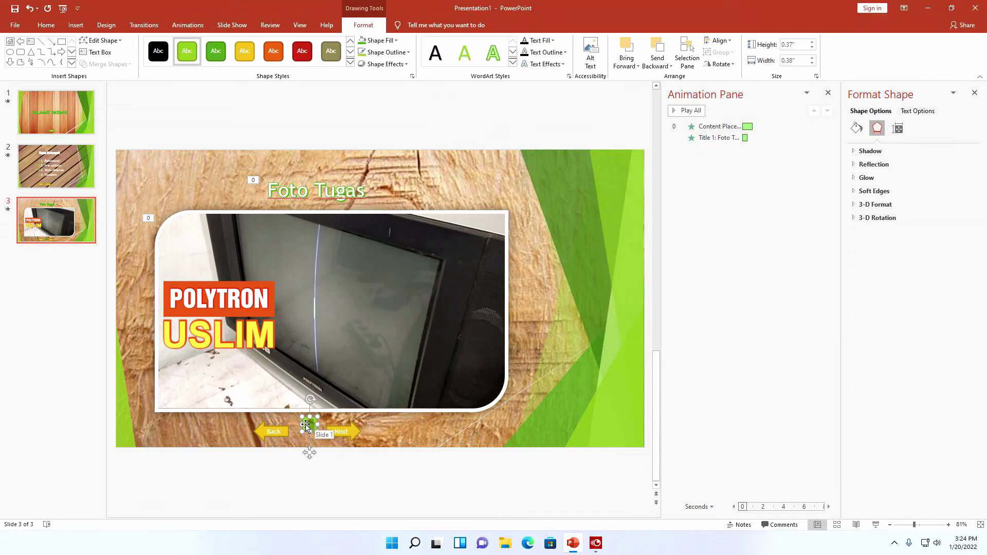
Nudge the home button lower and give it the yellow shape style.
left_click_drag(309, 426, 310, 431)
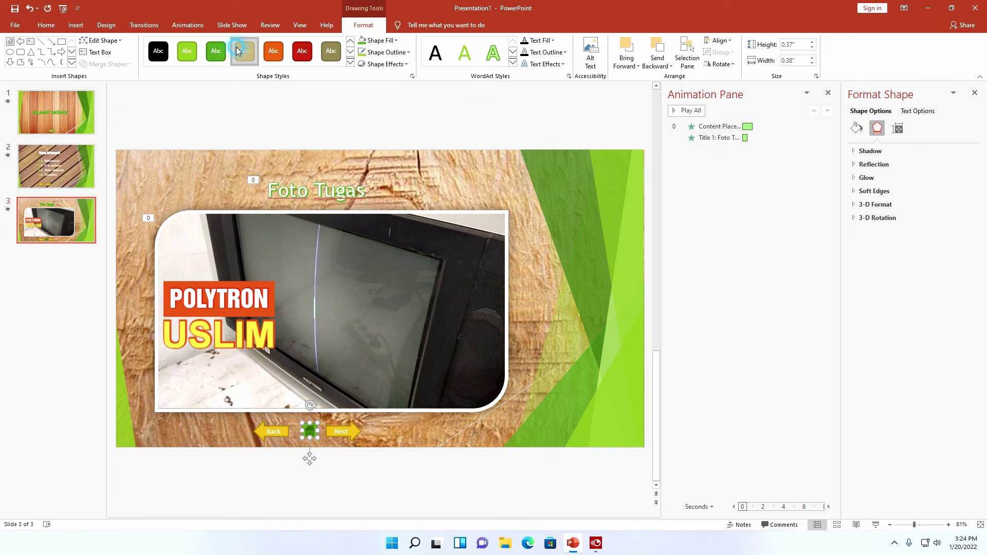
left_click(271, 53)
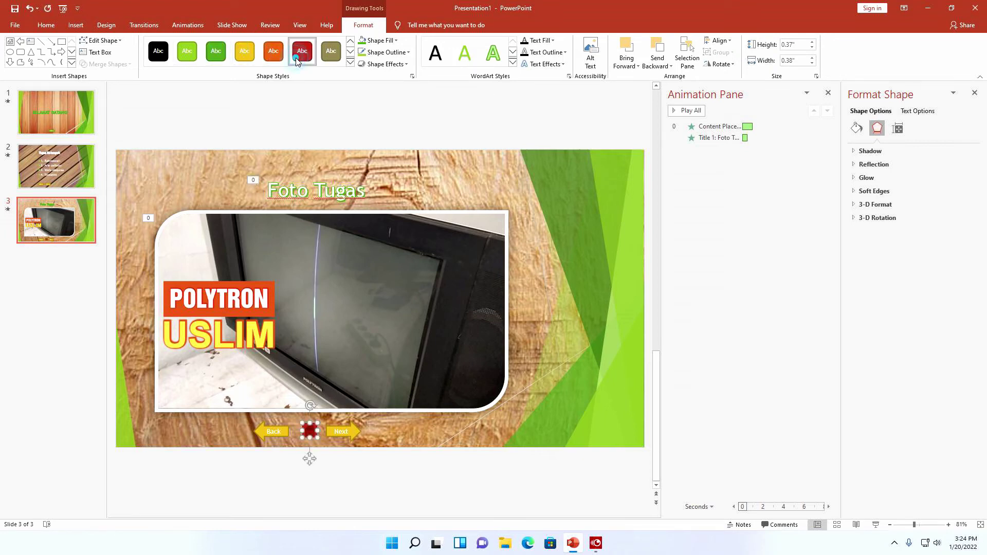
left_click(248, 60)
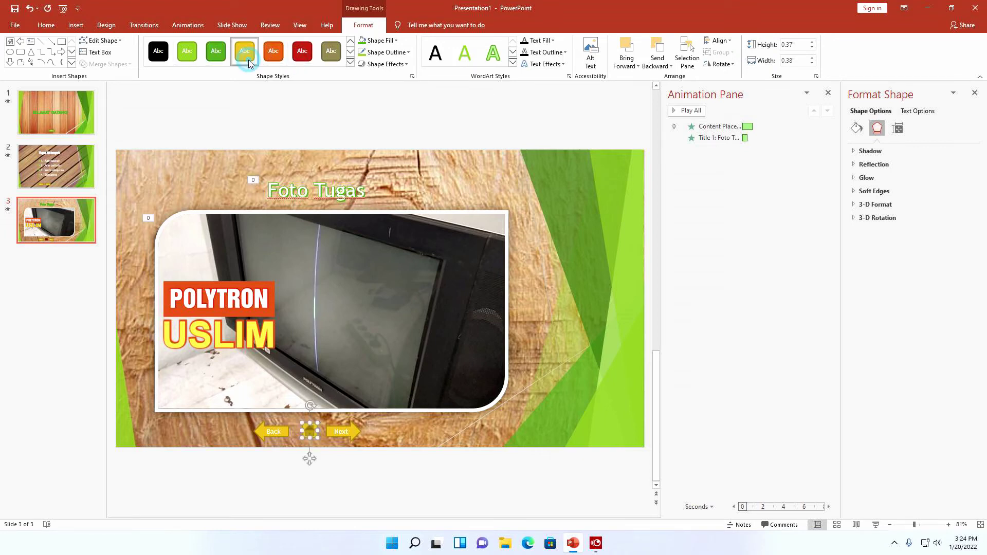
left_click(563, 467)
Delete the Next arrow from the Foto Tugas slide.
left_click(352, 429)
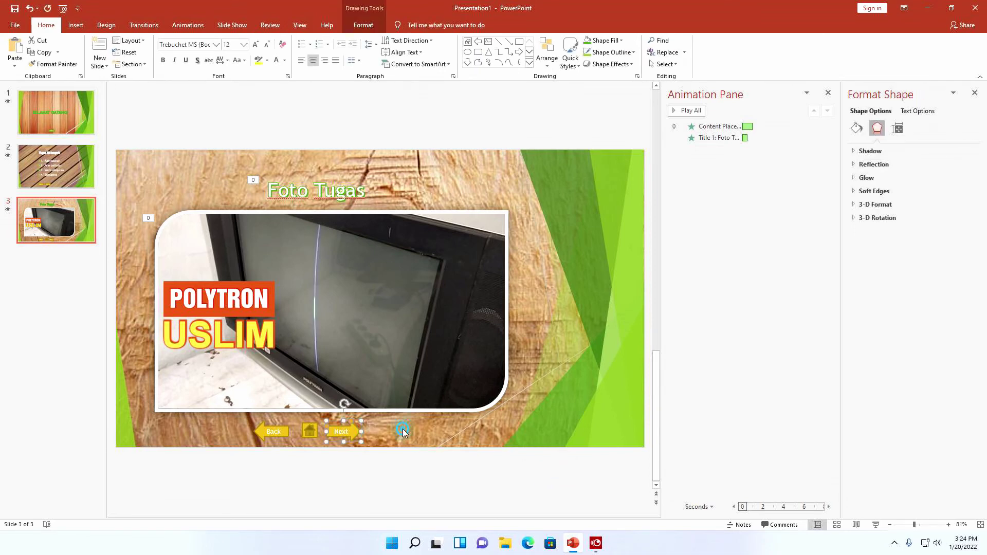
left_click(343, 445)
left_click(347, 431)
key("Delete")
Check the Back arrows on the Tugas Kelompok and Foto Tugas slides.
left_click(288, 432)
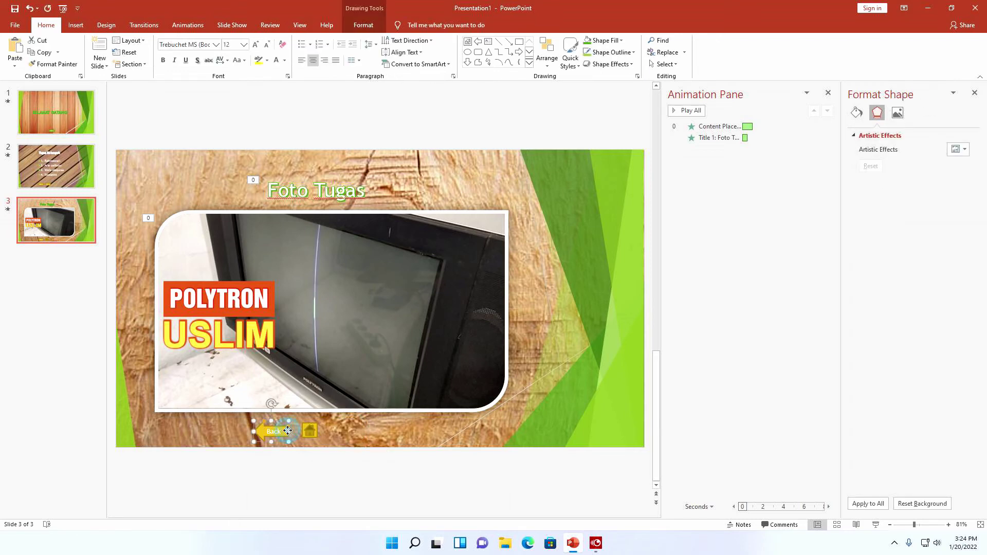
left_click(82, 182)
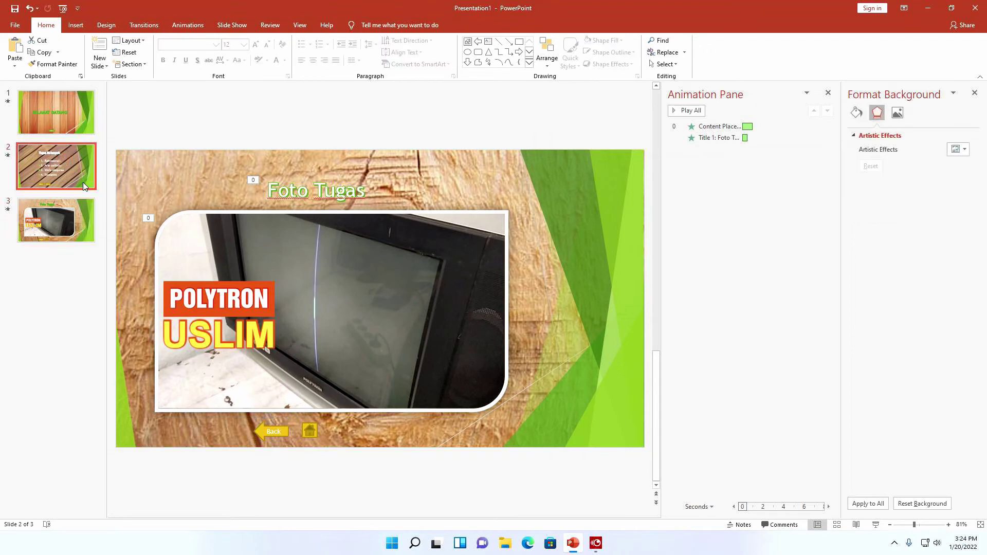
left_click(278, 422)
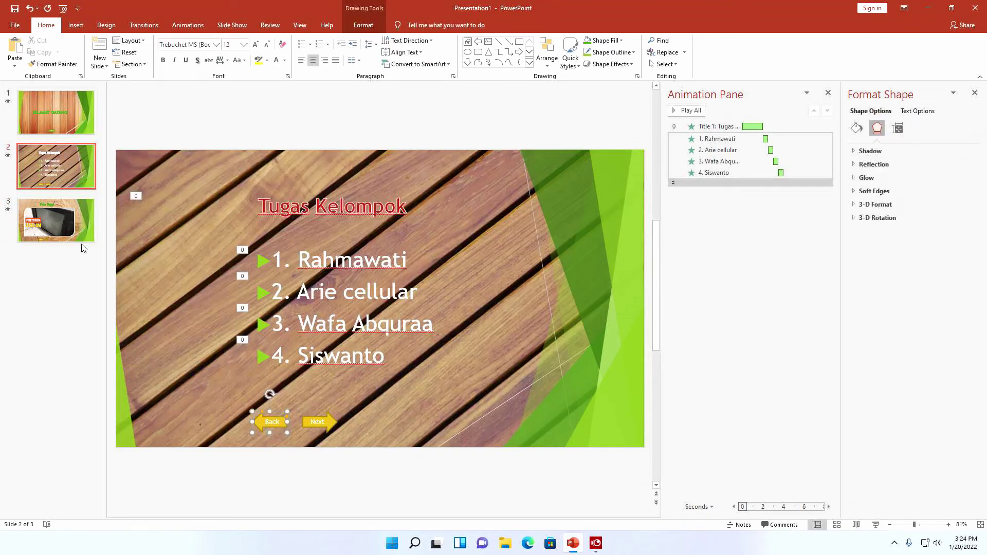
key("Page_Down")
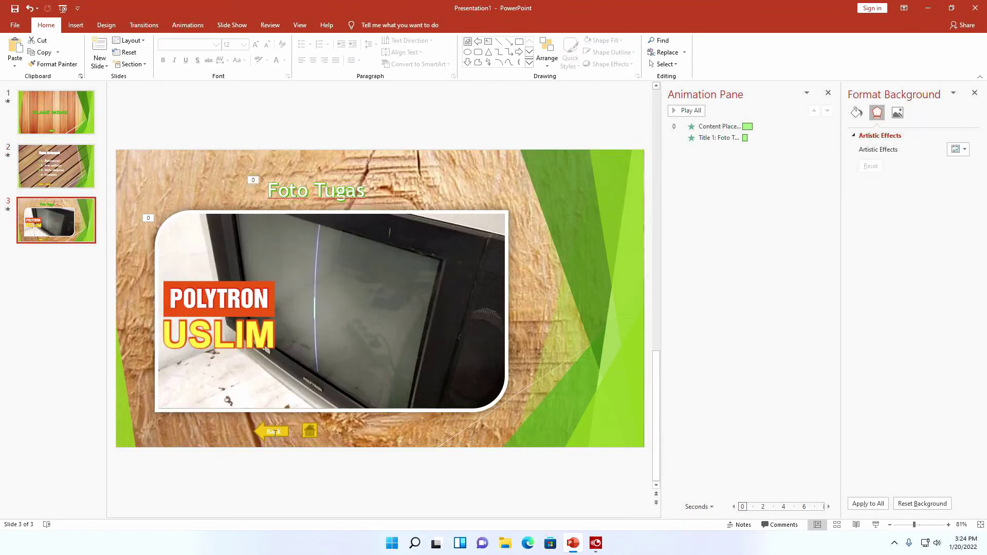
left_click(276, 433)
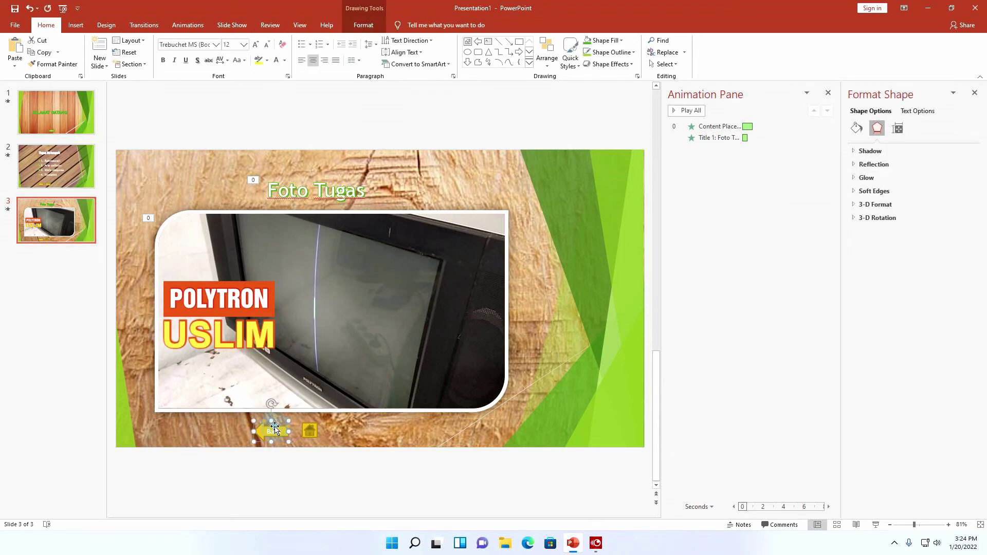
Add a Mouse Over action to slide 3's Back arrow that hyperlinks to slide '2. Tugas Kelompok'.
left_click(76, 25)
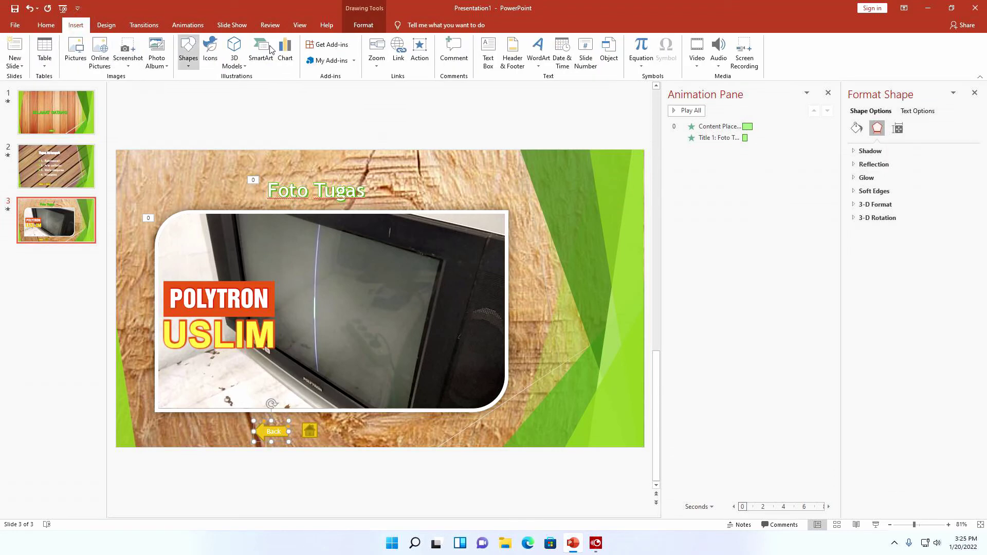
left_click(419, 52)
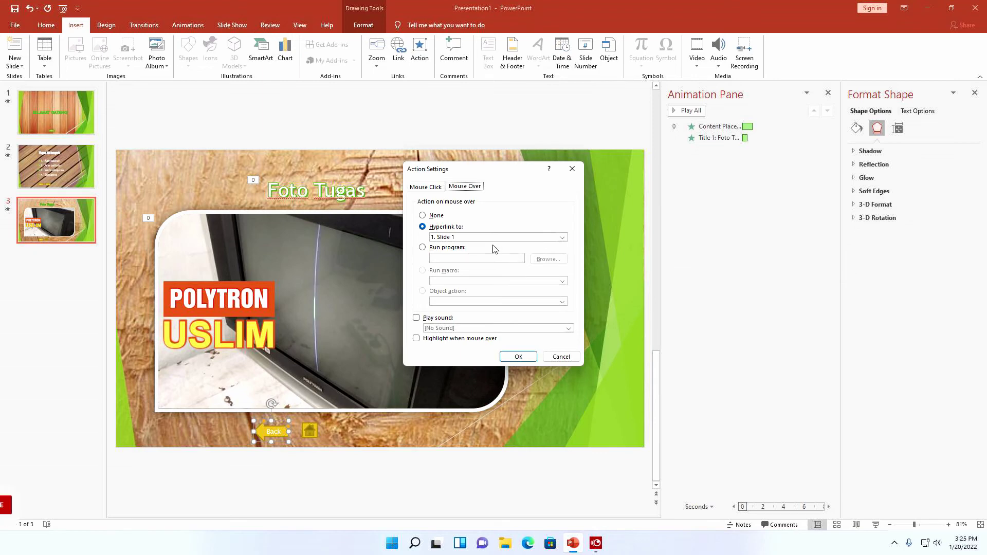
left_click(459, 237)
left_click(461, 316)
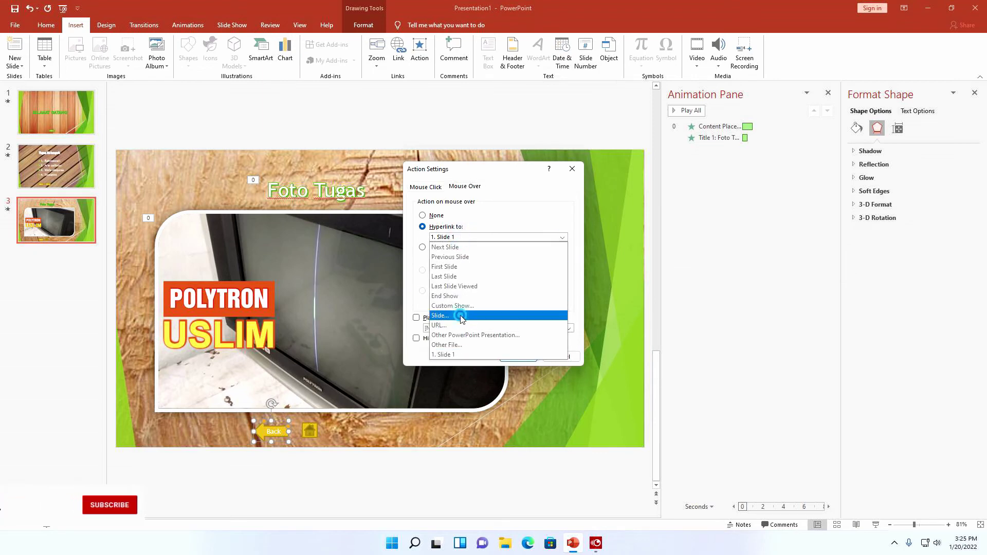
left_click(402, 230)
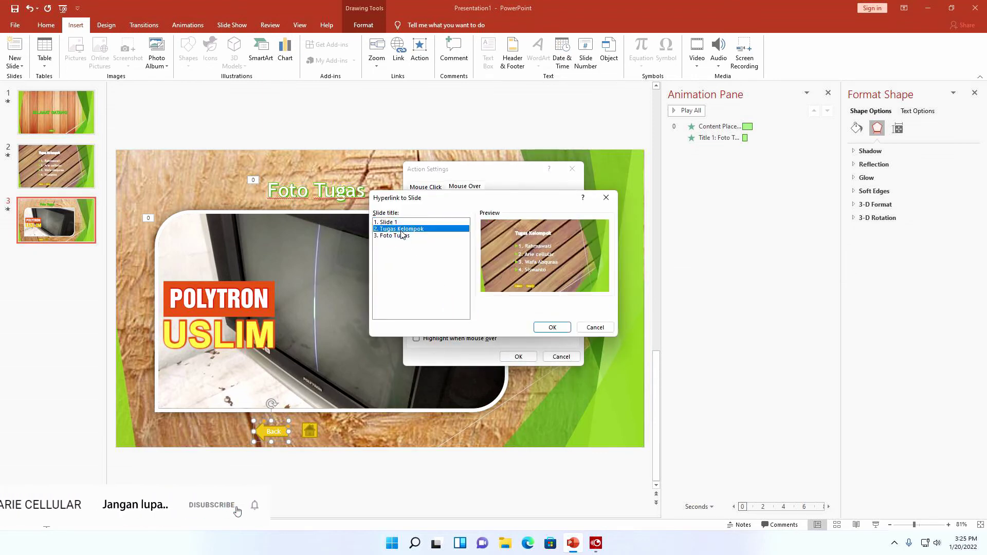
left_click(553, 327)
left_click(519, 357)
Run the slideshow through all three slides, end the show, and return to slide 1.
left_click(536, 372)
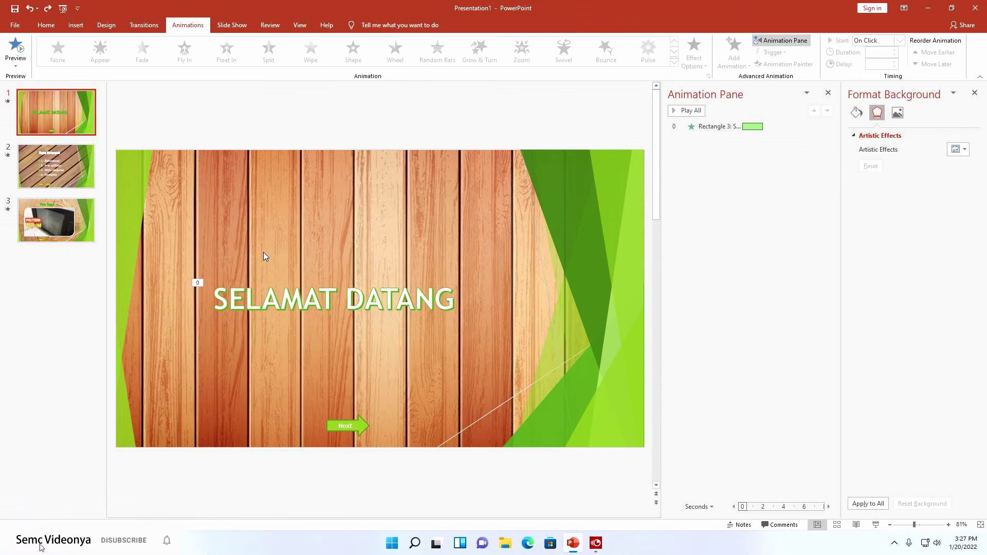
left_click(871, 526)
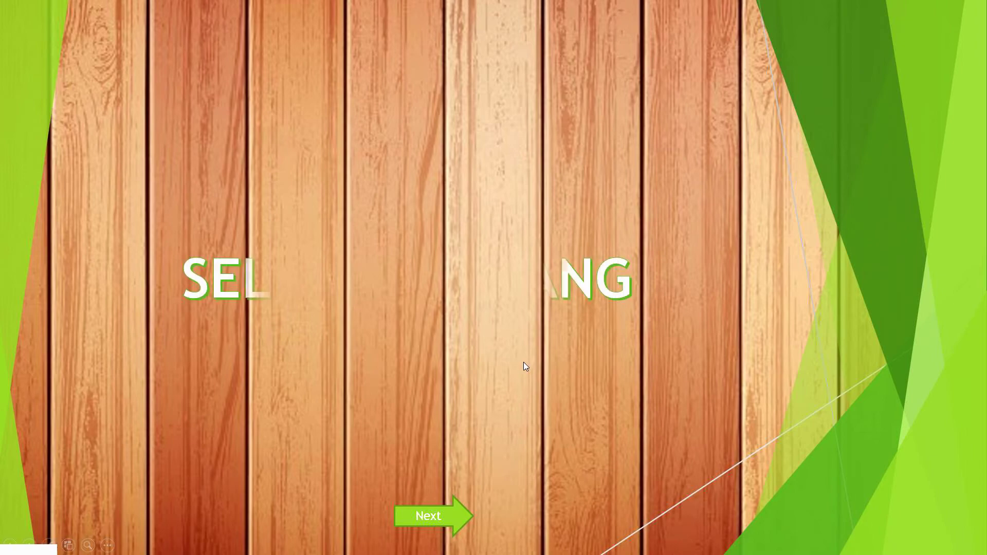
left_click(432, 514)
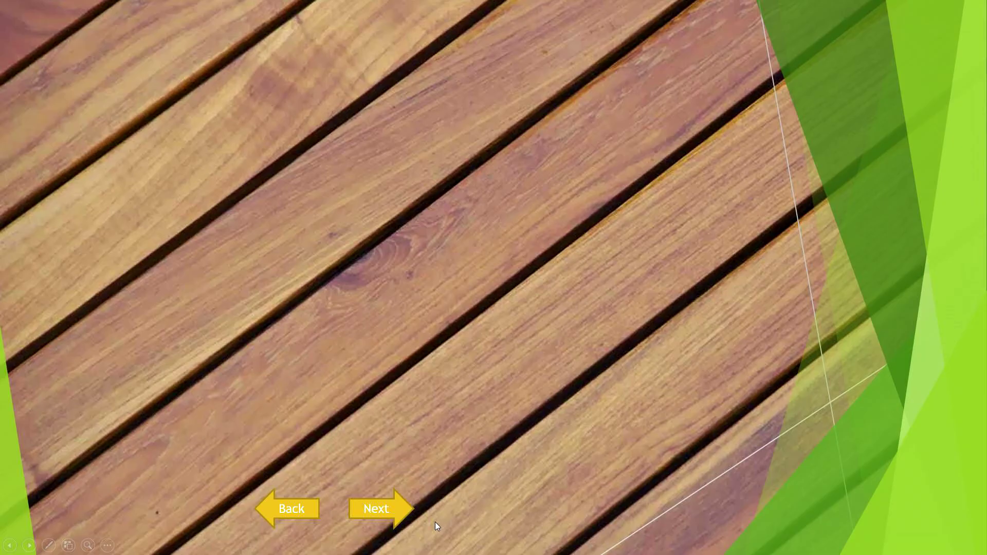
left_click(456, 197)
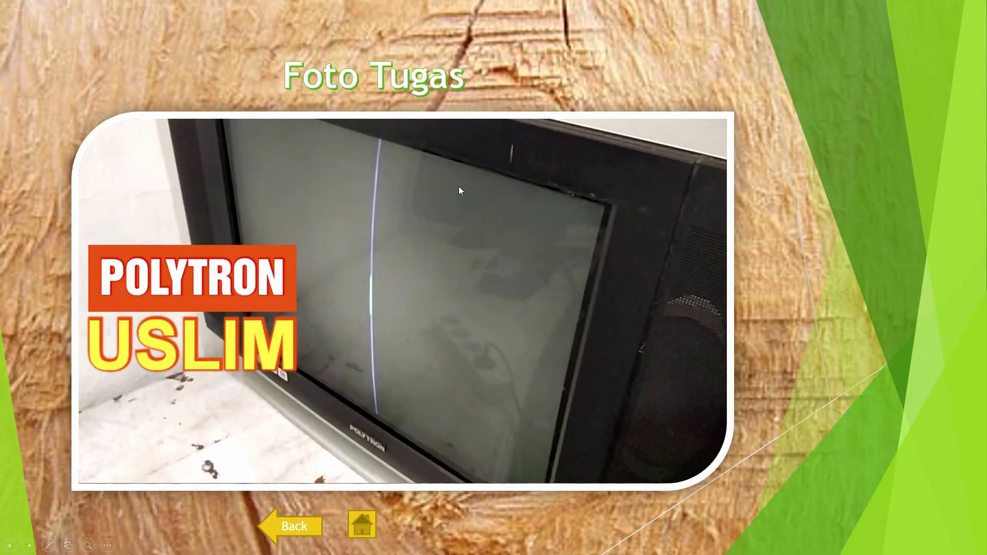
right_click(465, 175)
left_click(532, 324)
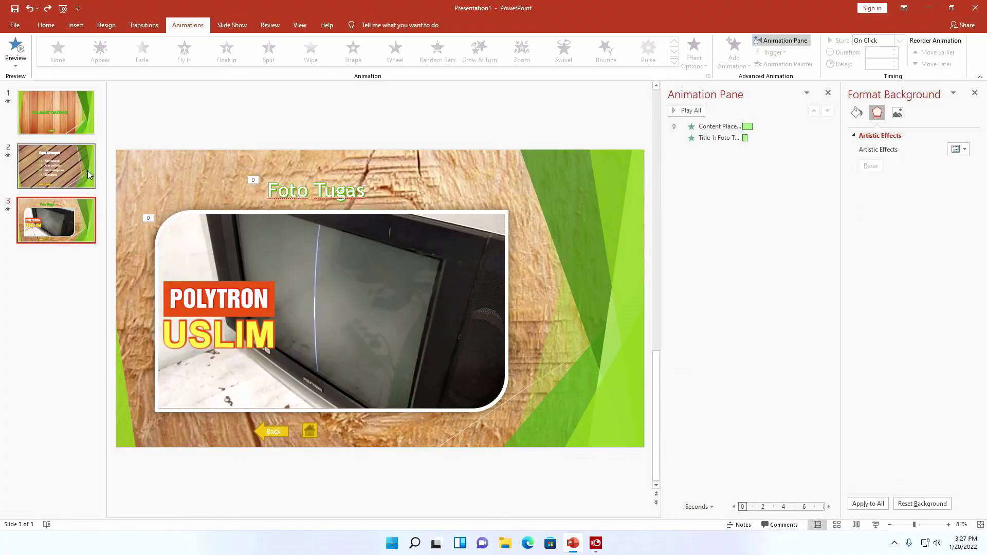
left_click(87, 171)
left_click(70, 116)
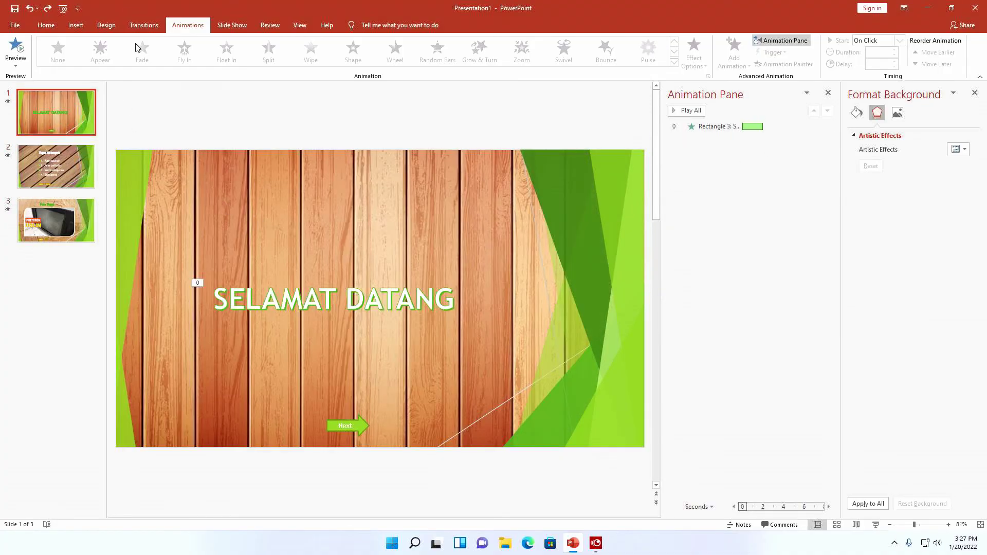
Preview Morph, Push, Wipe, Split, Cut, Random Bars, Uncover and Cover, then apply Drape (02.00) to slide 1.
left_click(147, 28)
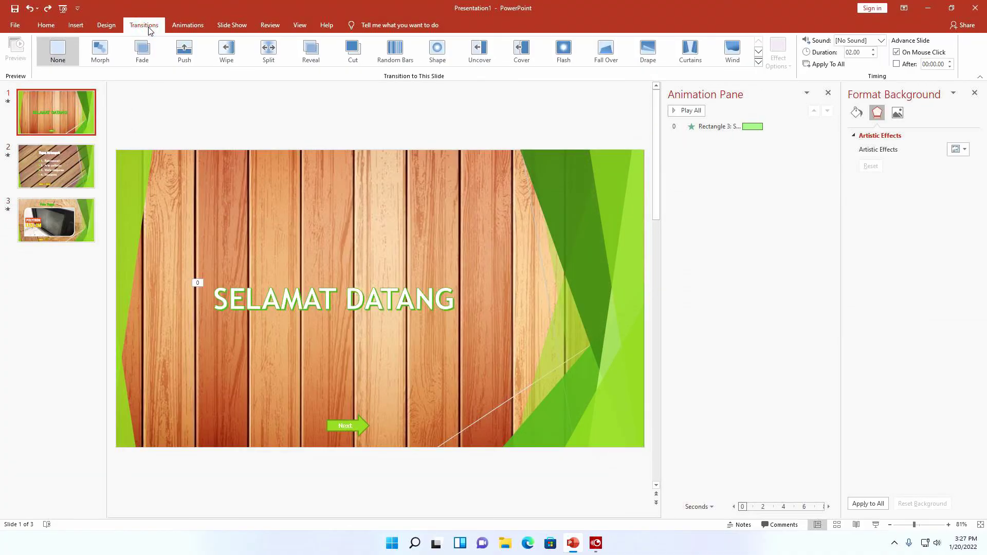
left_click(69, 115)
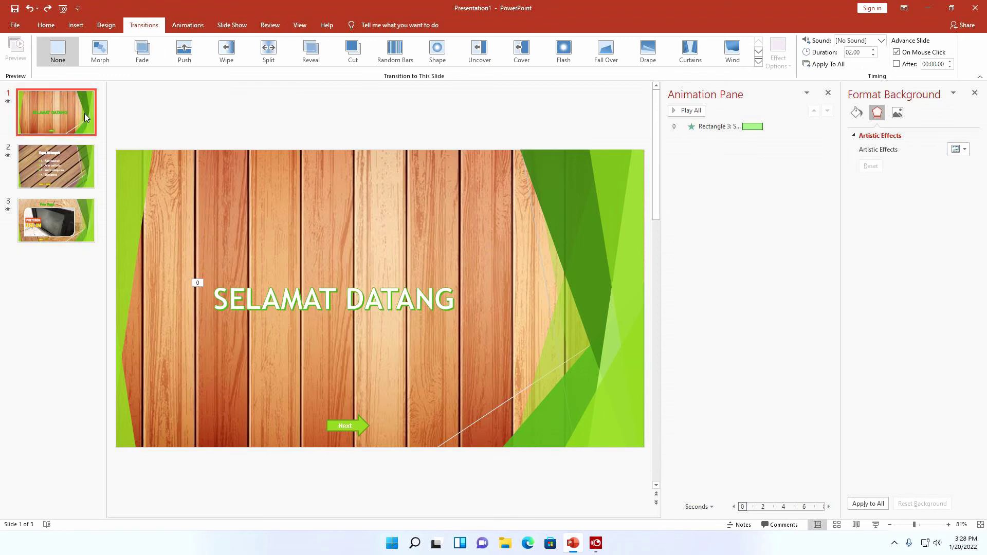
left_click(109, 58)
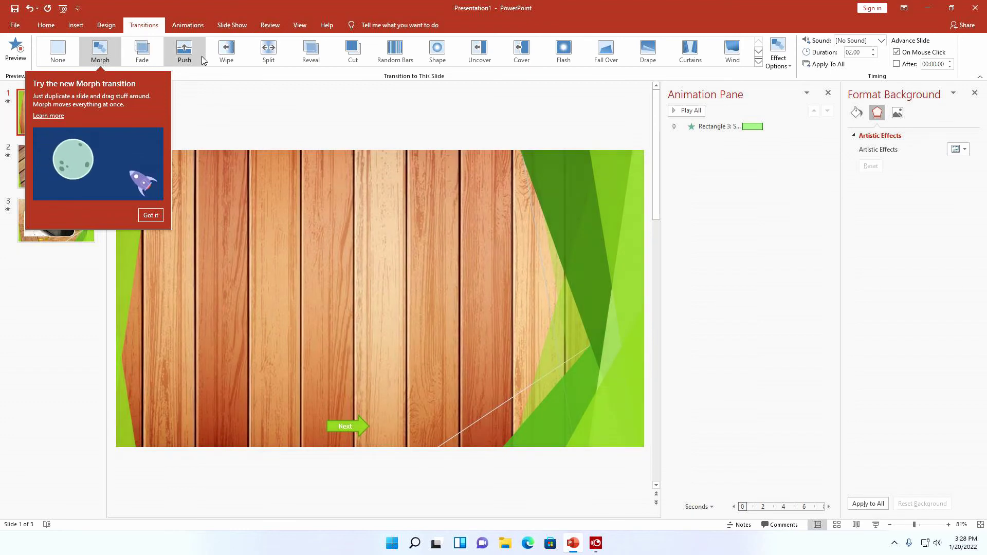
left_click(202, 57)
left_click(231, 57)
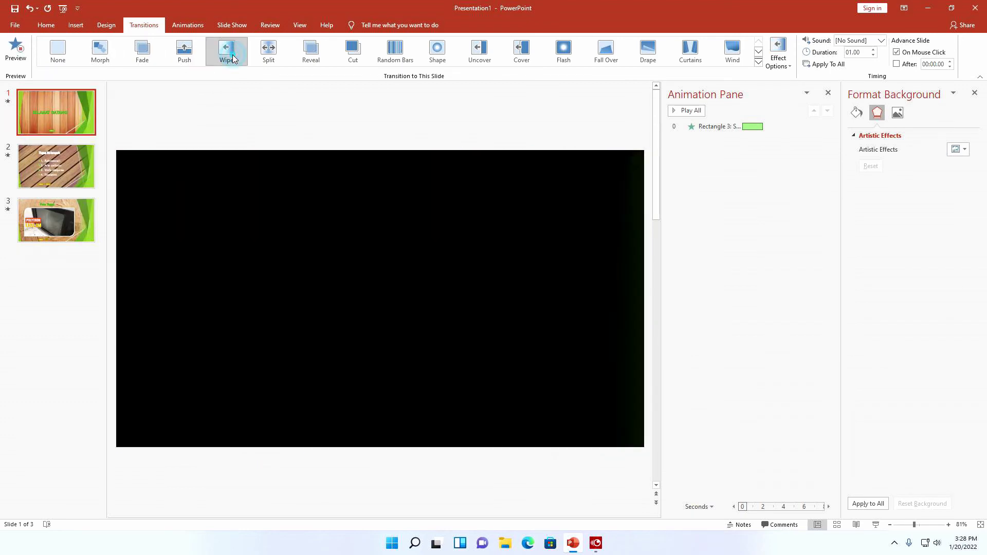
left_click(279, 48)
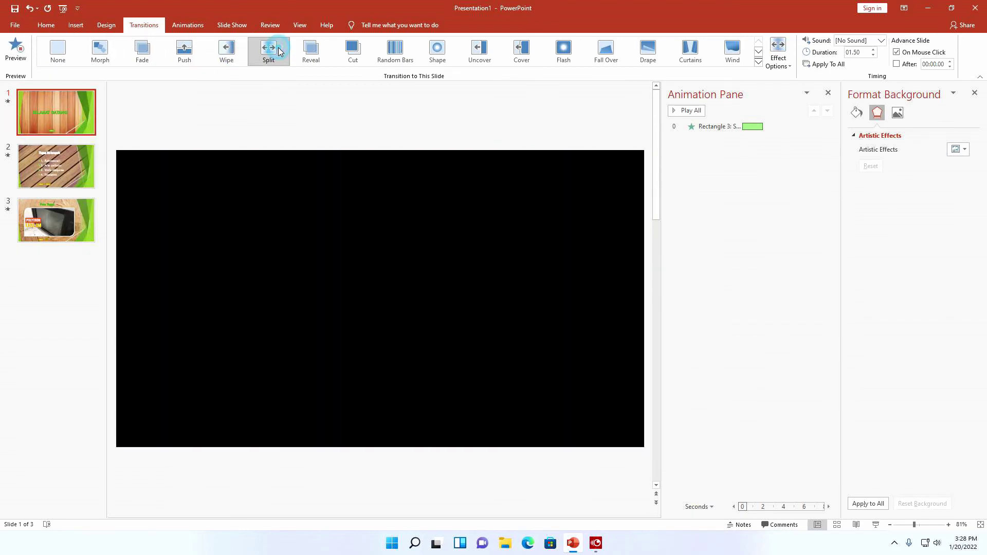
left_click(354, 52)
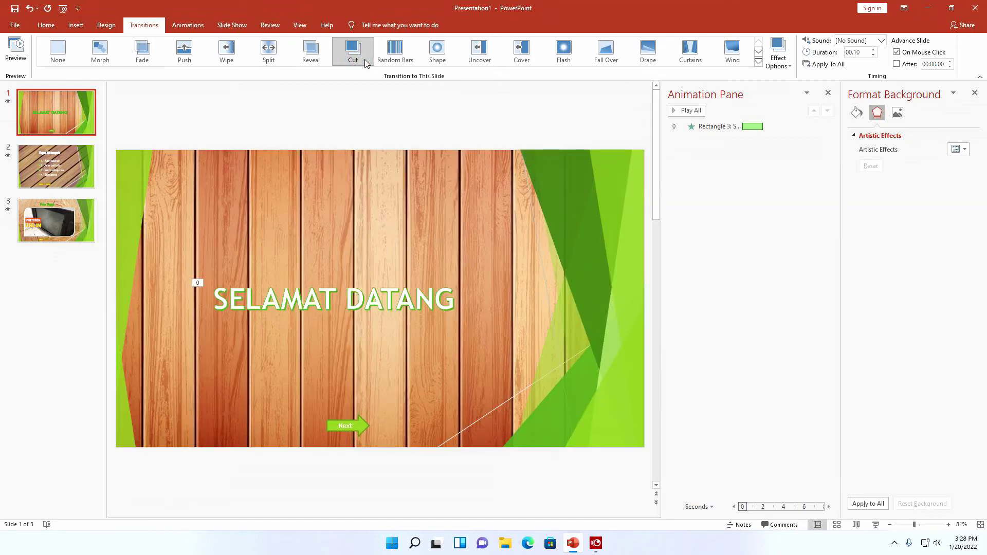
left_click(404, 62)
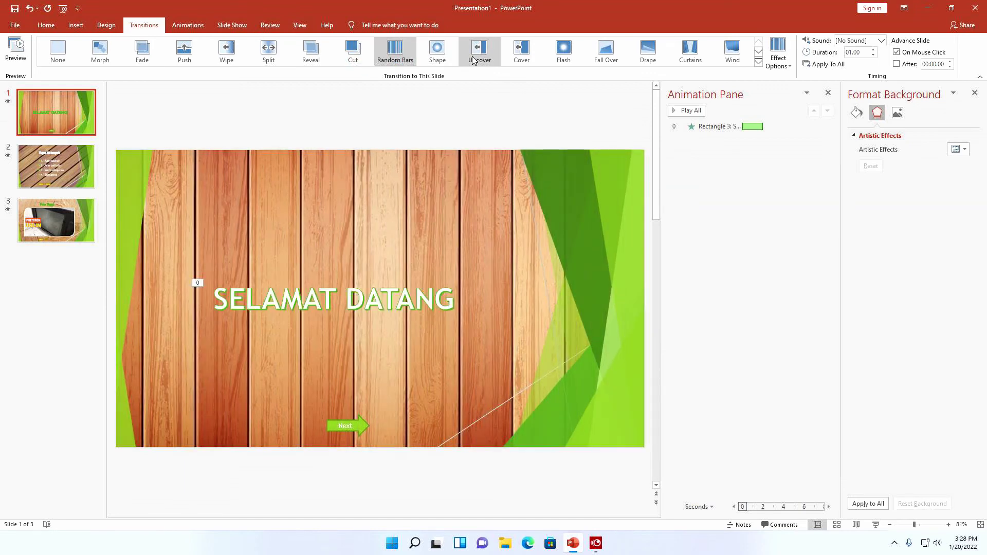
left_click(473, 60)
left_click(536, 60)
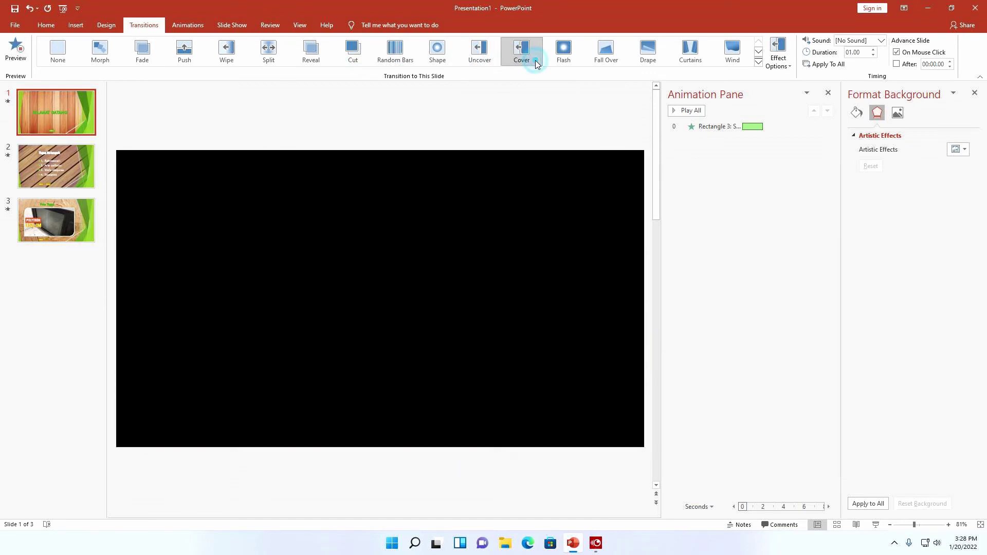
left_click(646, 56)
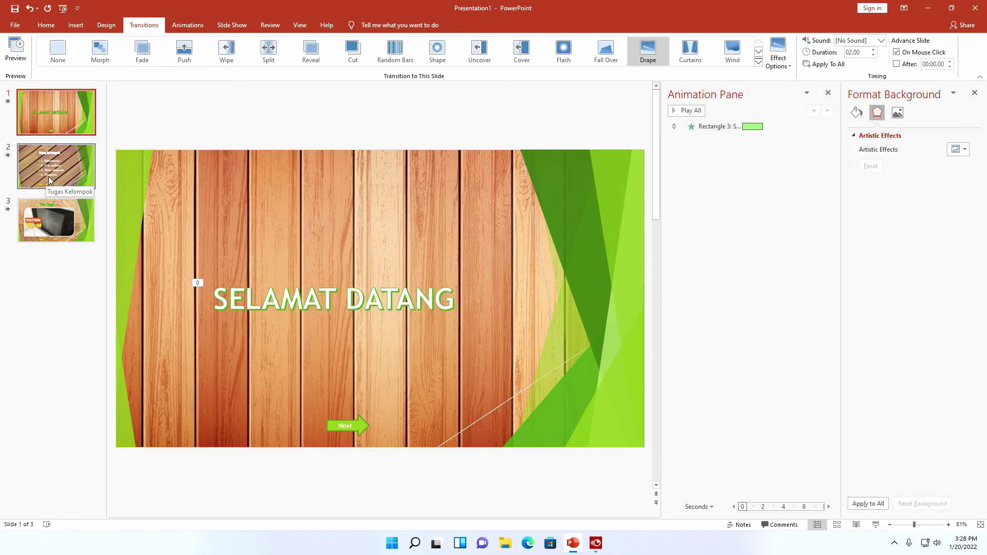
Try Wind, then give Tugas Kelompok a 04.00-second Vortex transition and bring up slide 3.
left_click(55, 173)
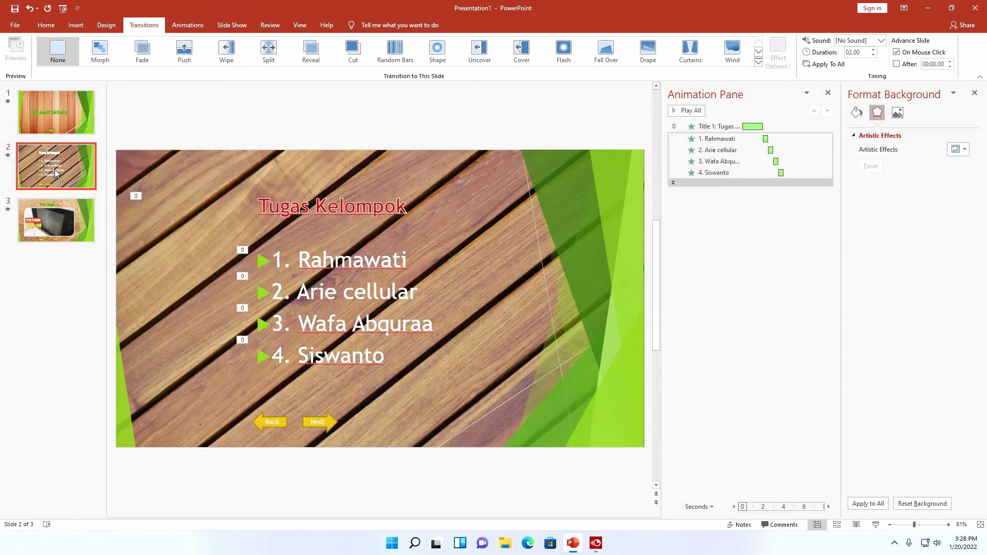
left_click(731, 54)
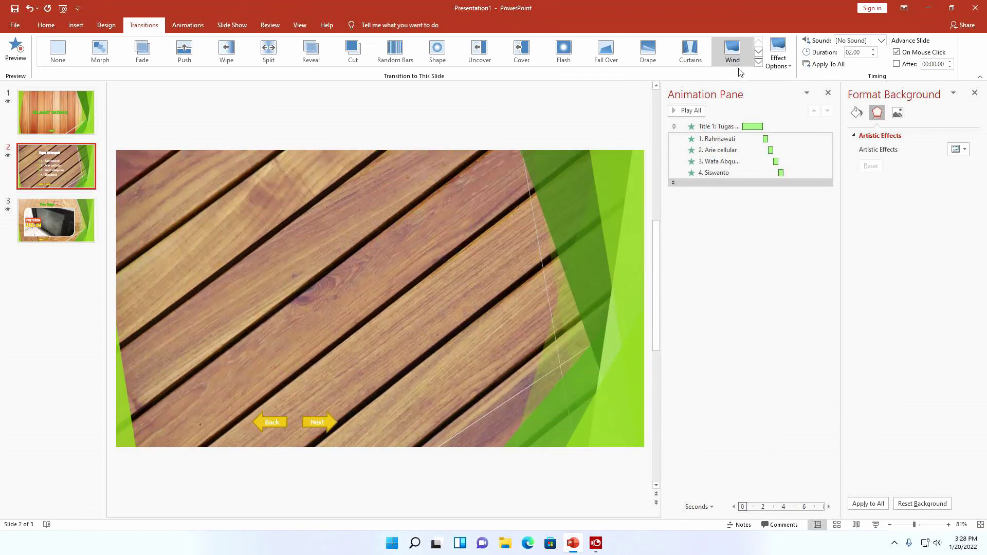
left_click(758, 64)
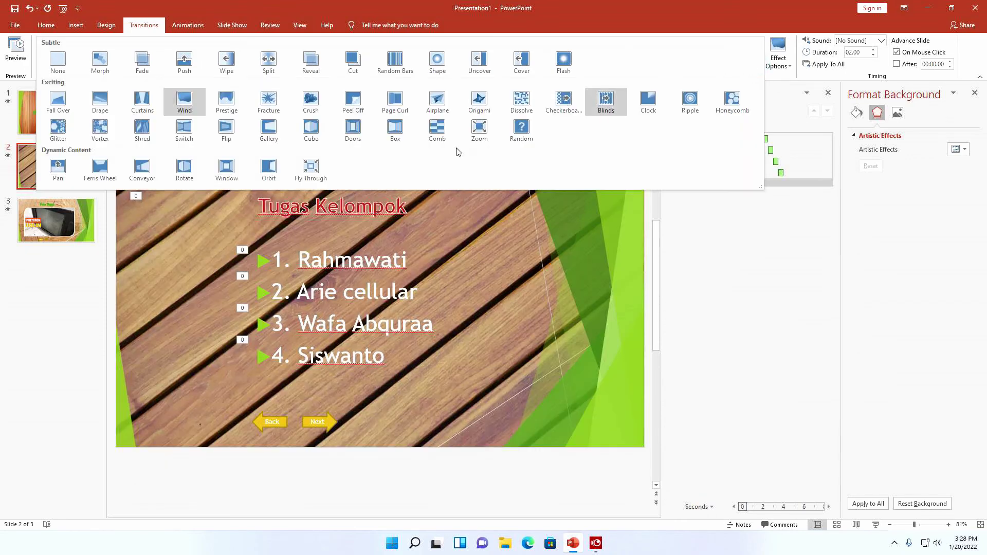
left_click(100, 129)
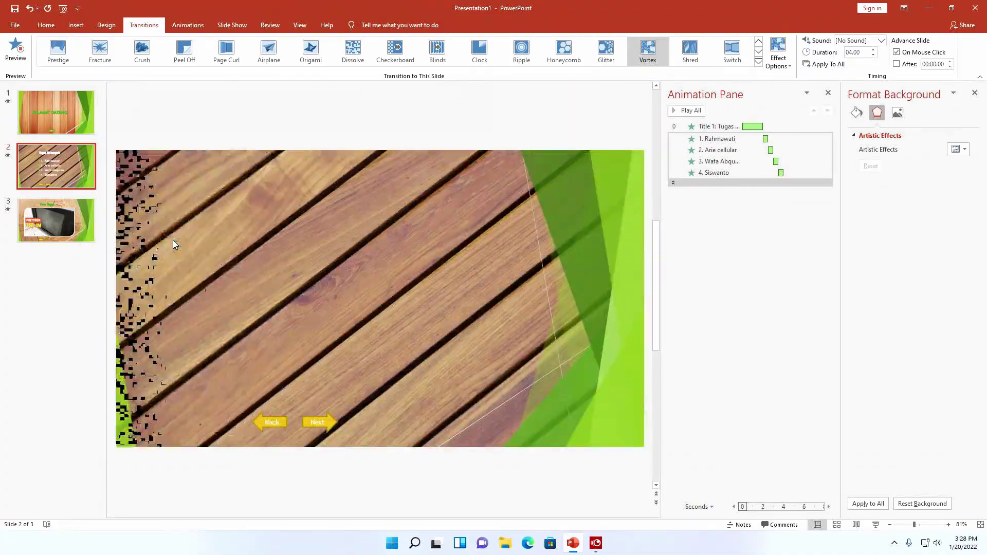
left_click(61, 227)
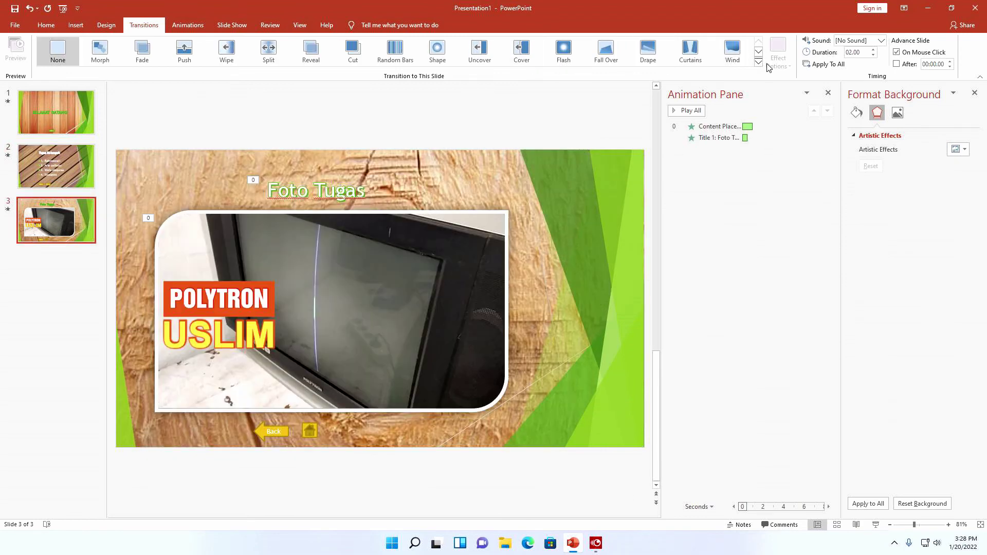
Try Airplane, Switch, Peel Off and Prestige on Foto Tugas, then settle on Fracture.
left_click(756, 65)
left_click(437, 105)
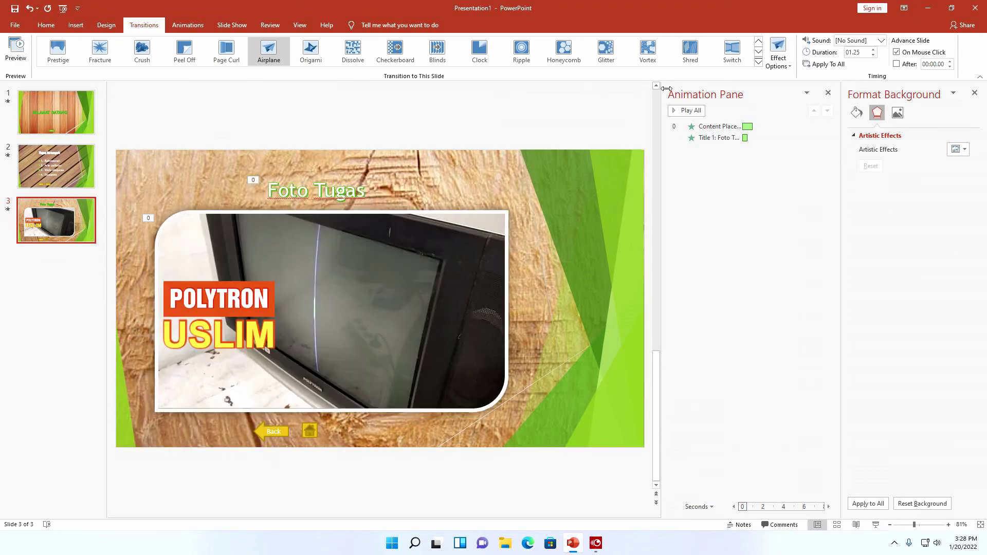
left_click(736, 61)
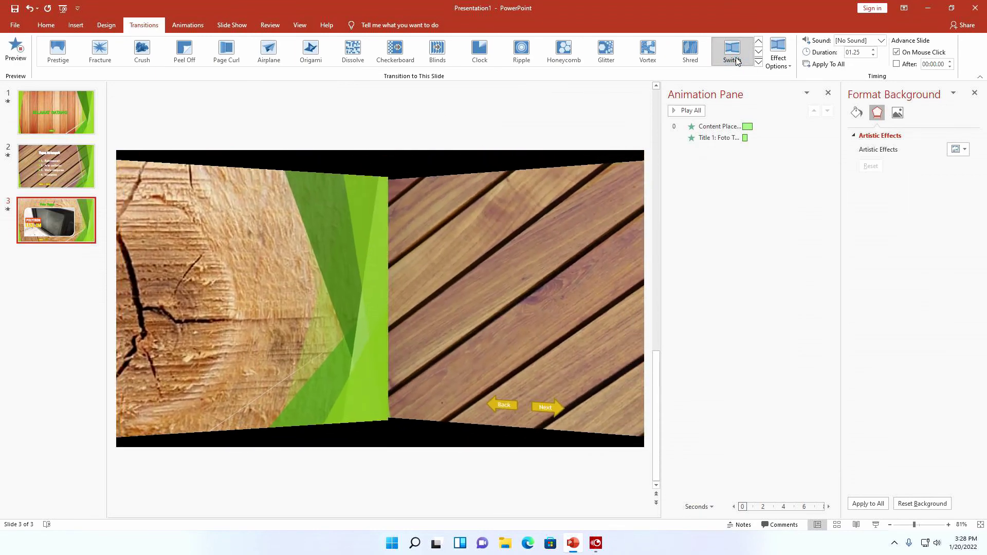
left_click(189, 59)
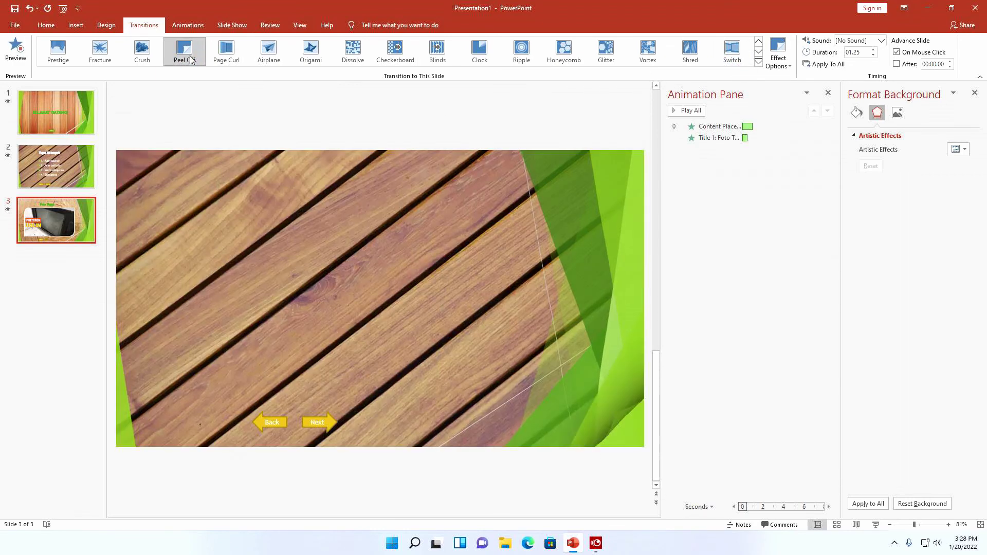
left_click(117, 62)
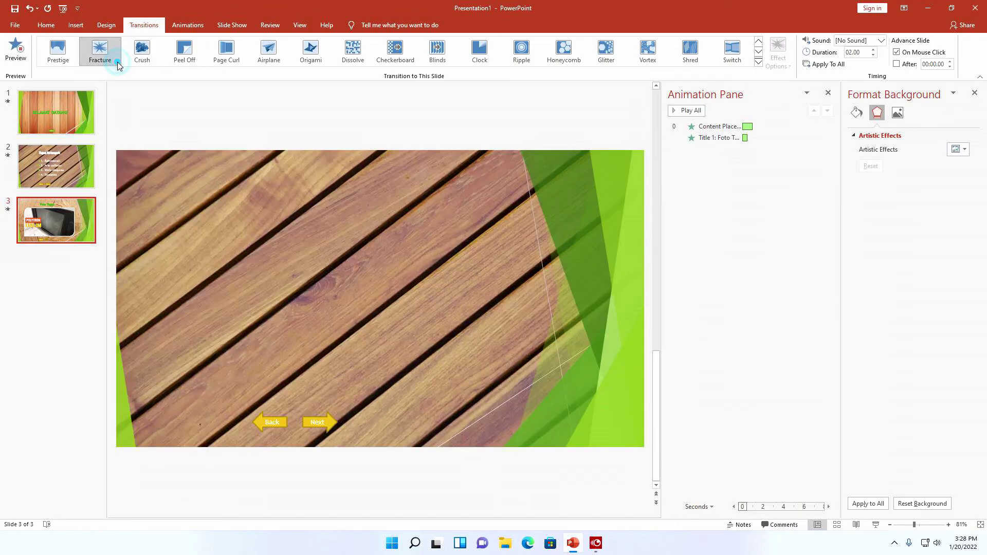
left_click(60, 59)
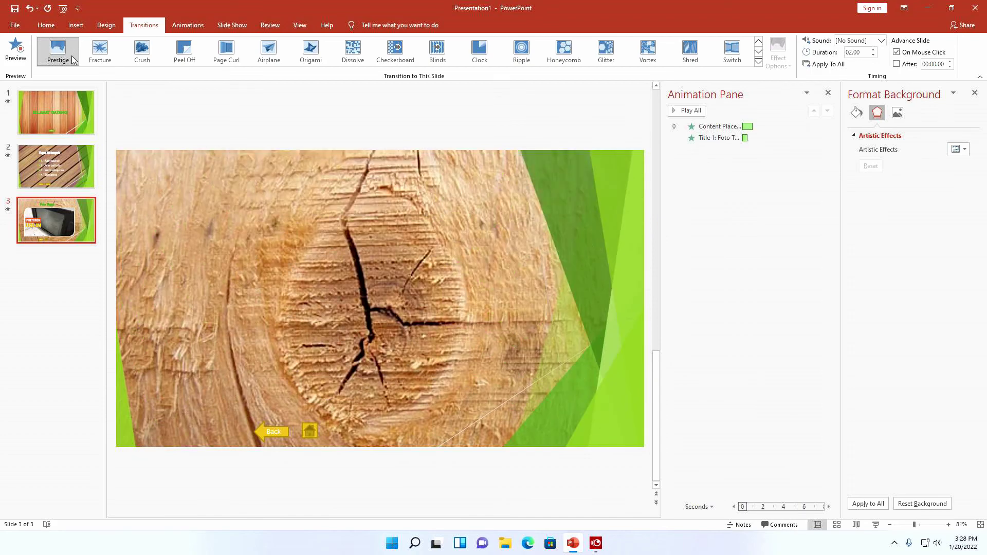
left_click(105, 58)
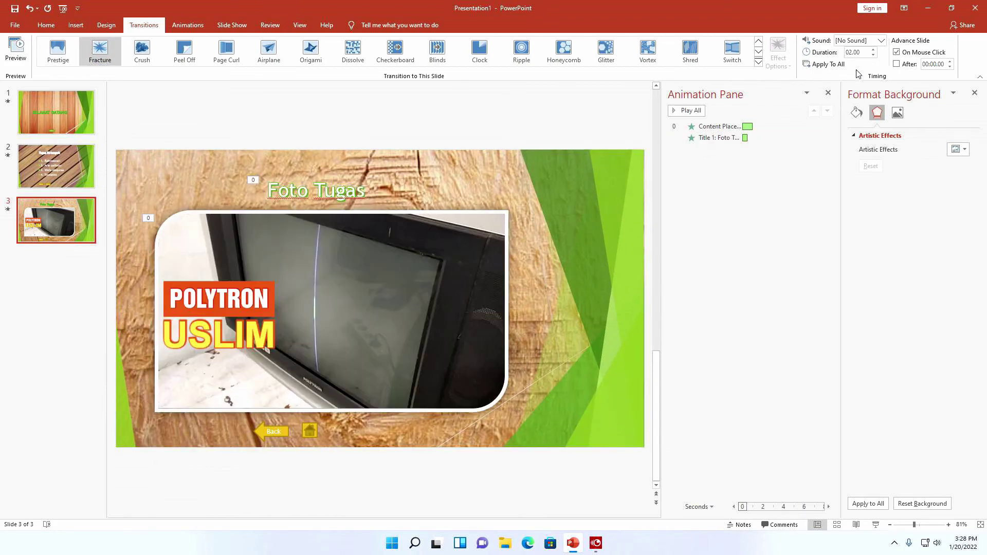
Look through the transition sounds, then add a Chime sound to the title slide's transition.
left_click(881, 40)
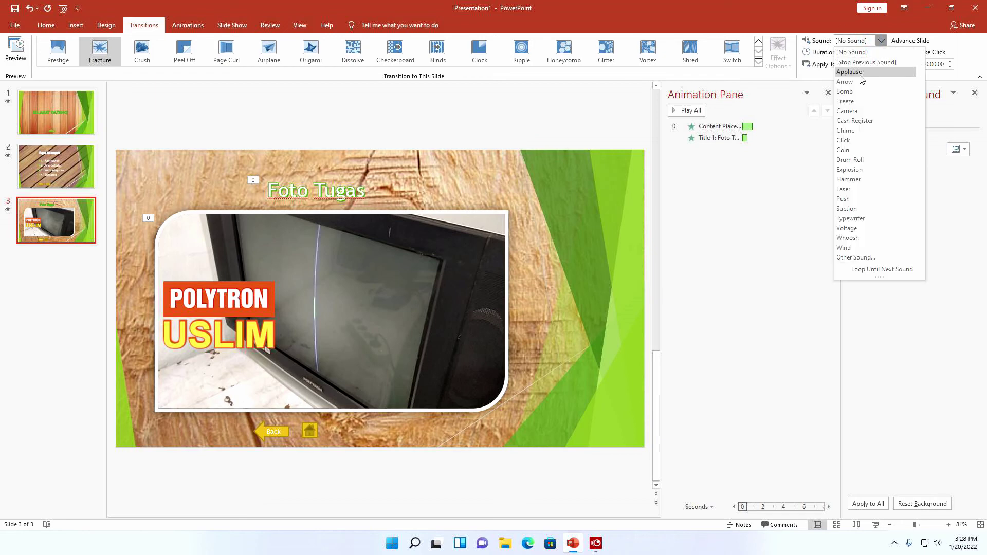
left_click(58, 161)
left_click(882, 41)
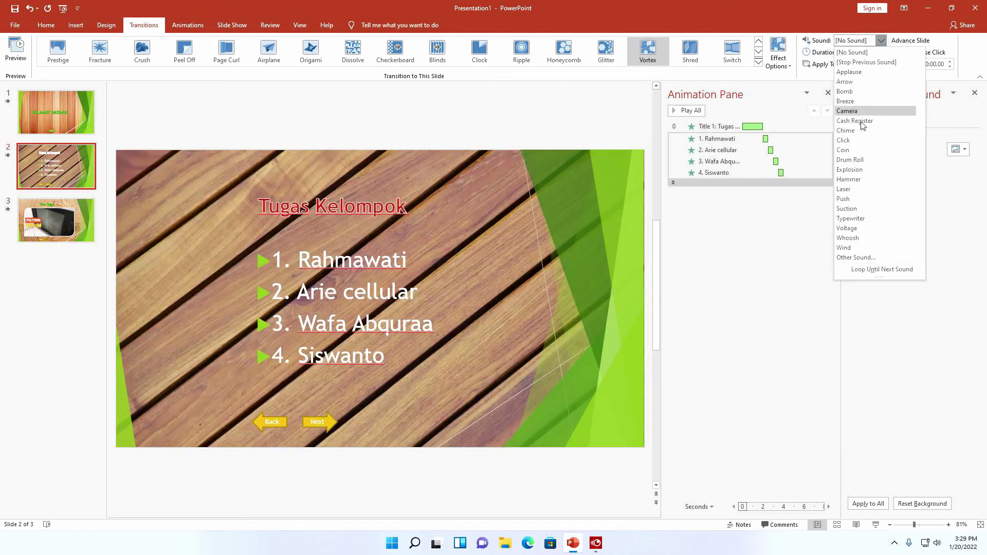
left_click(57, 104)
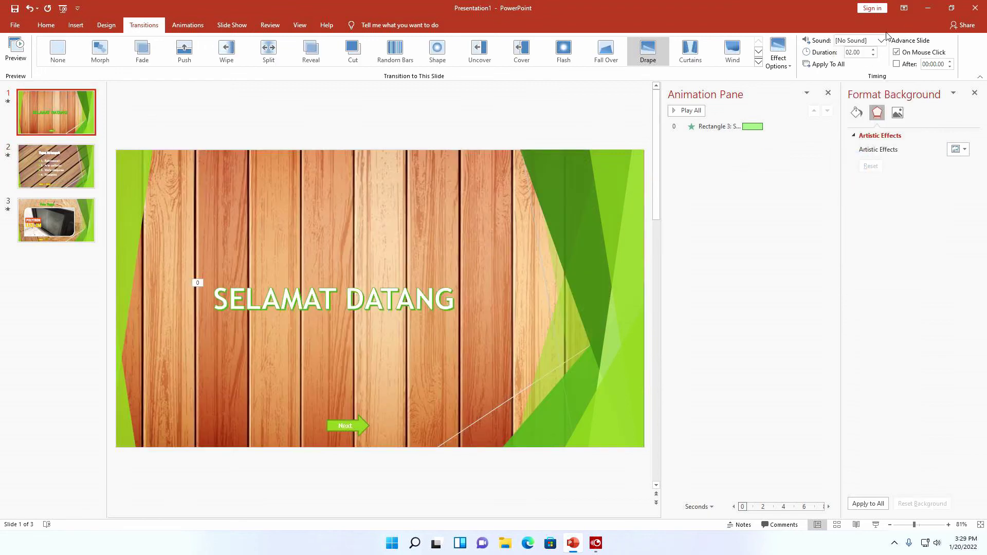
left_click(881, 40)
left_click(870, 133)
Select the SELAMAT DATANG title and Next arrow on slide 1, then view Tugas Kelompok.
left_click(399, 302)
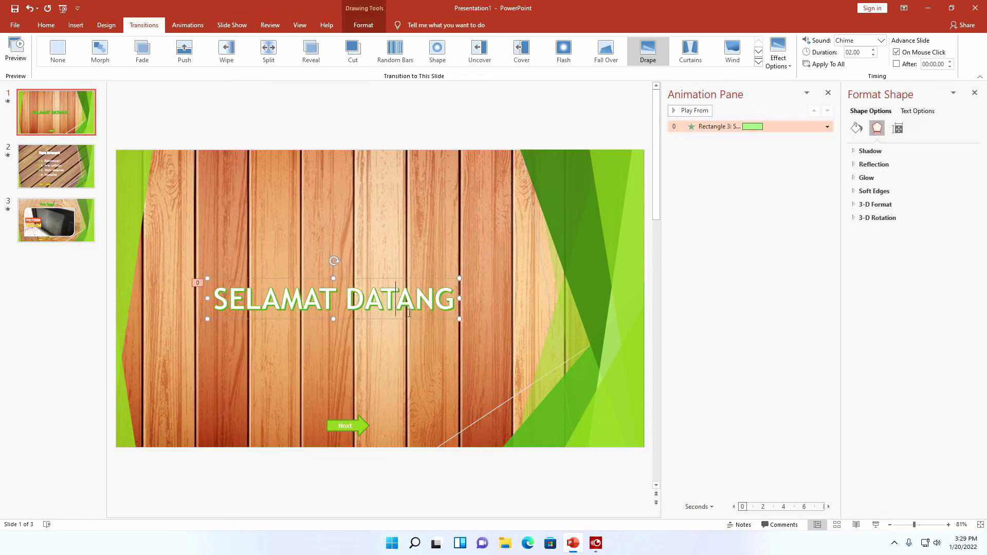
left_click(359, 426)
left_click(503, 312)
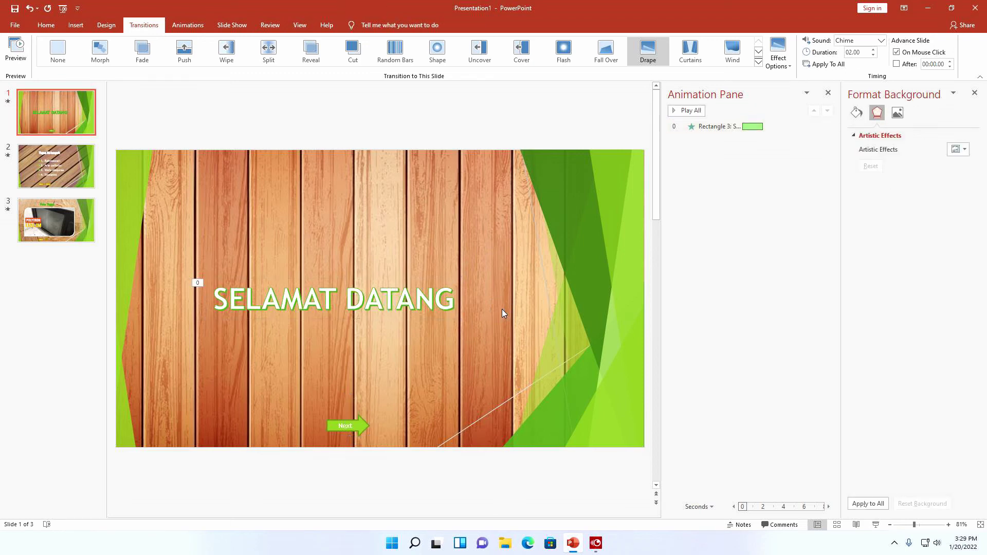
right_click(503, 312)
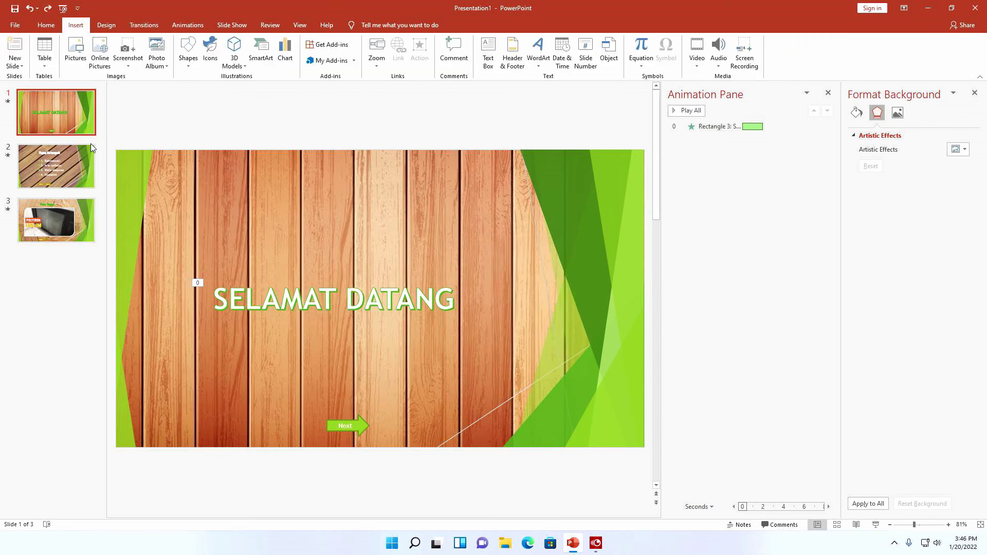
left_click(82, 156)
Start the show from the title slide and test the Next, Back, Next, Next and Home links.
left_click(66, 136)
left_click(875, 525)
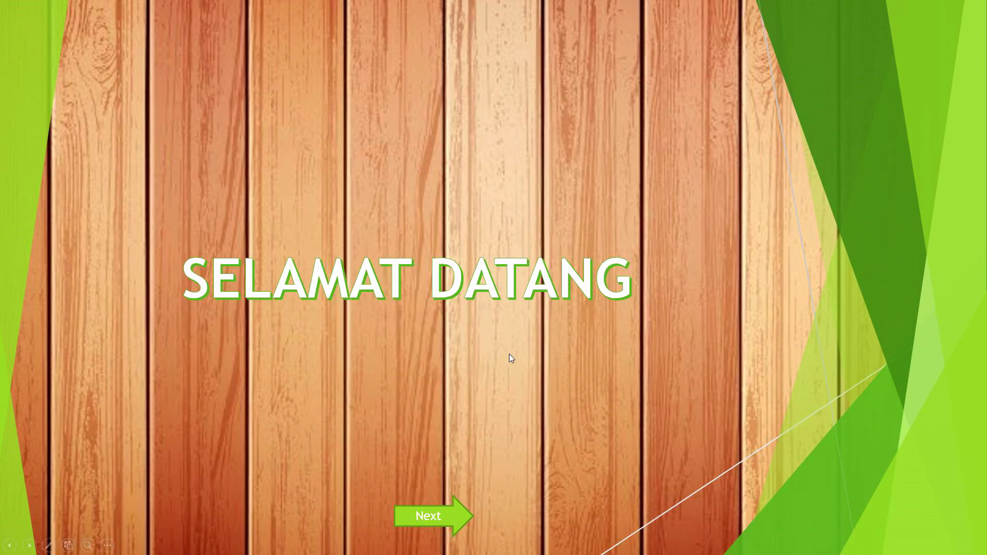
left_click(452, 505)
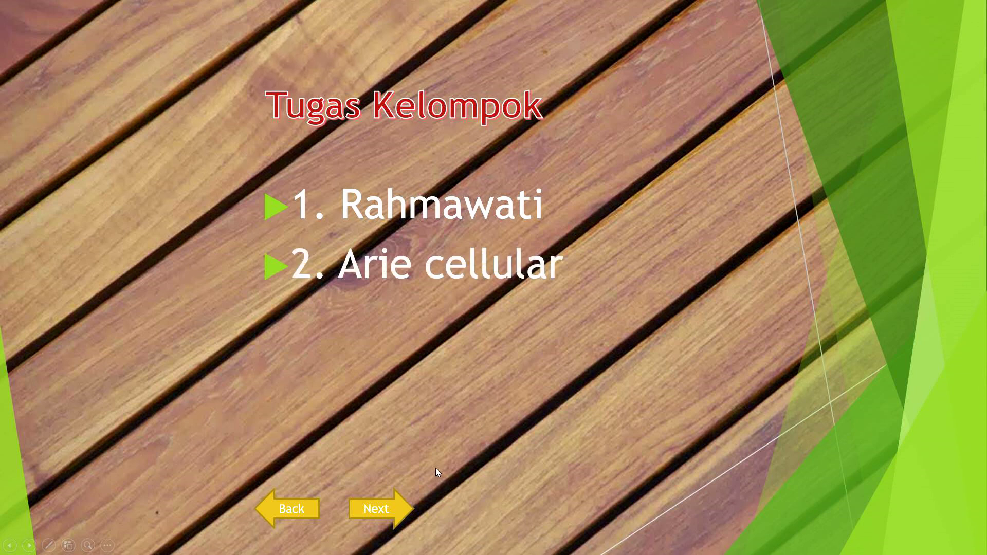
left_click(301, 510)
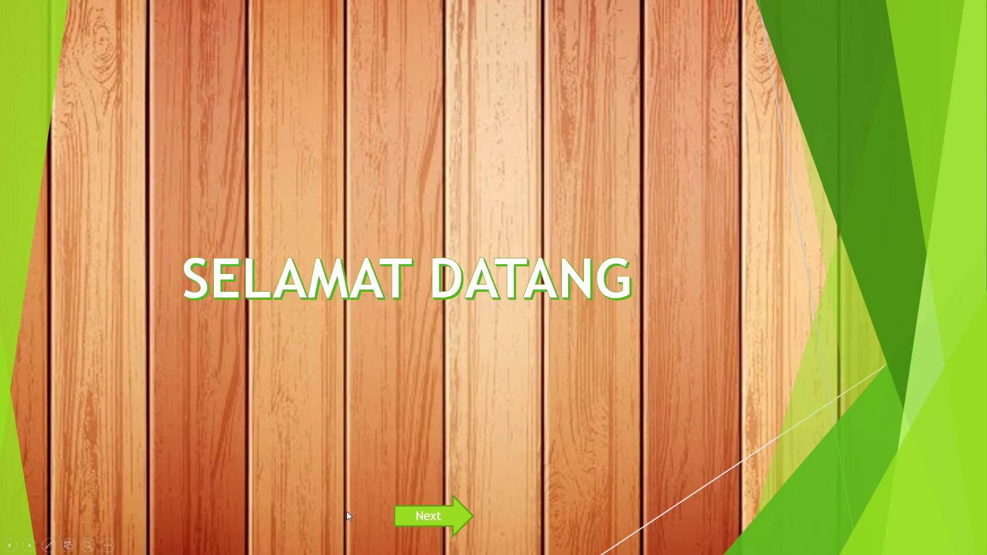
left_click(406, 516)
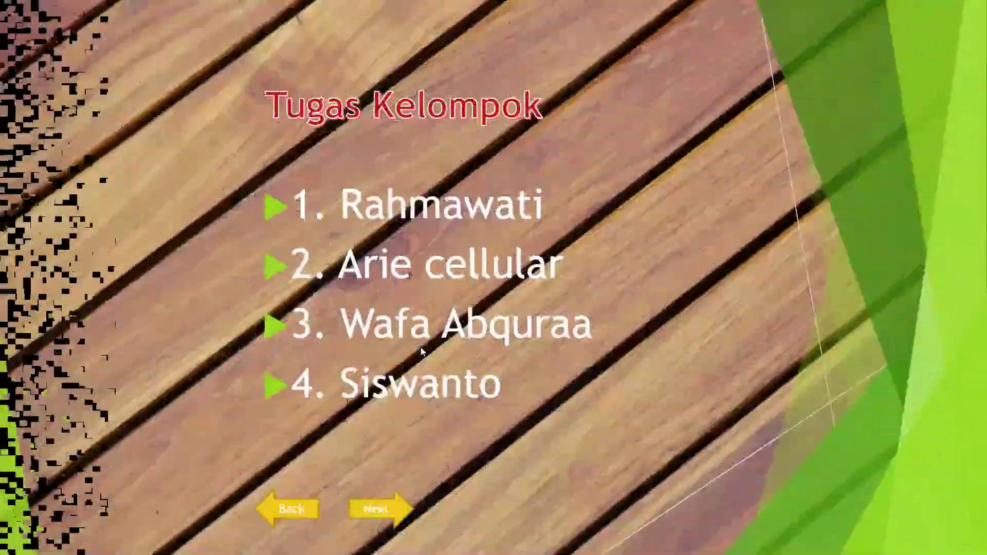
left_click(386, 512)
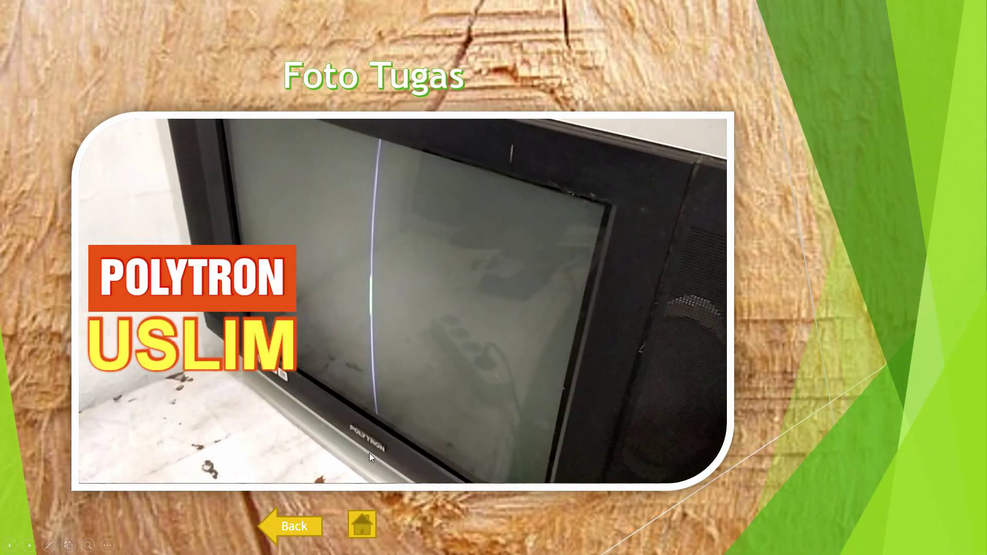
left_click(363, 524)
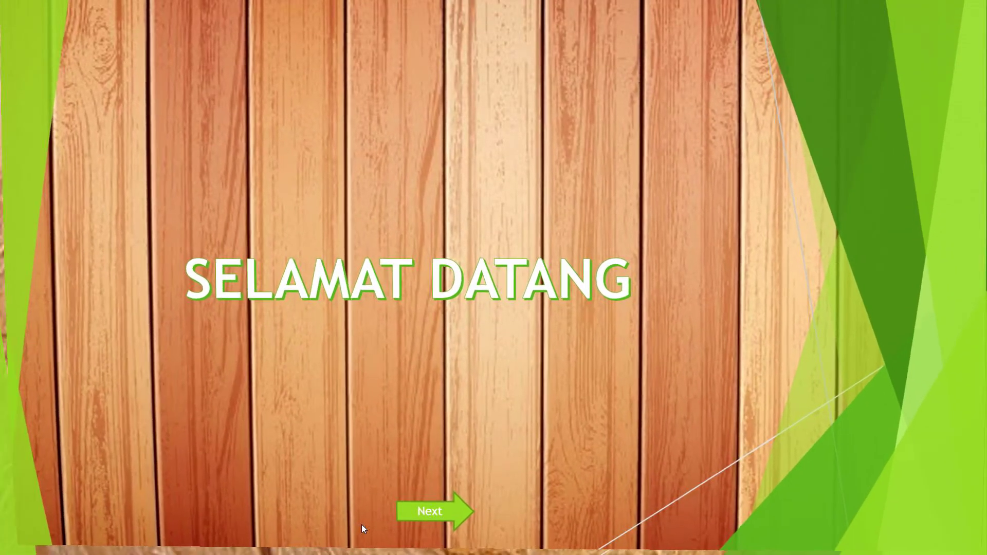
Repeat the Next, Back, Next, Next and Home link test, then end the slide show.
left_click(419, 519)
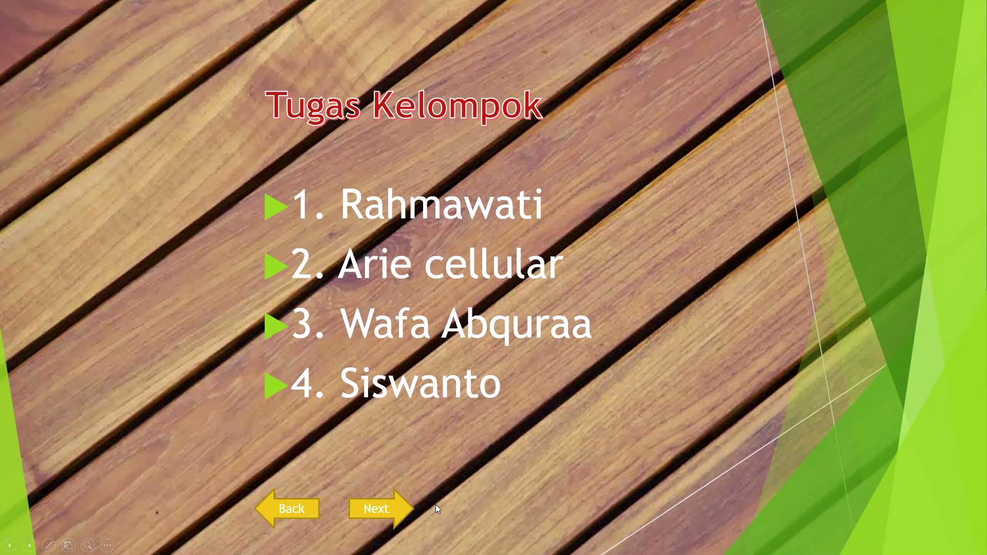
left_click(307, 506)
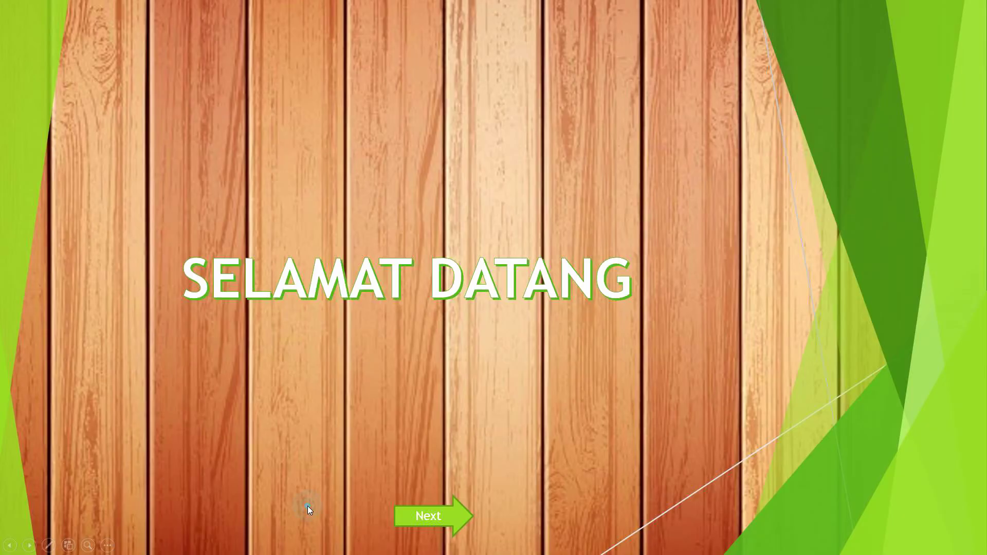
left_click(428, 516)
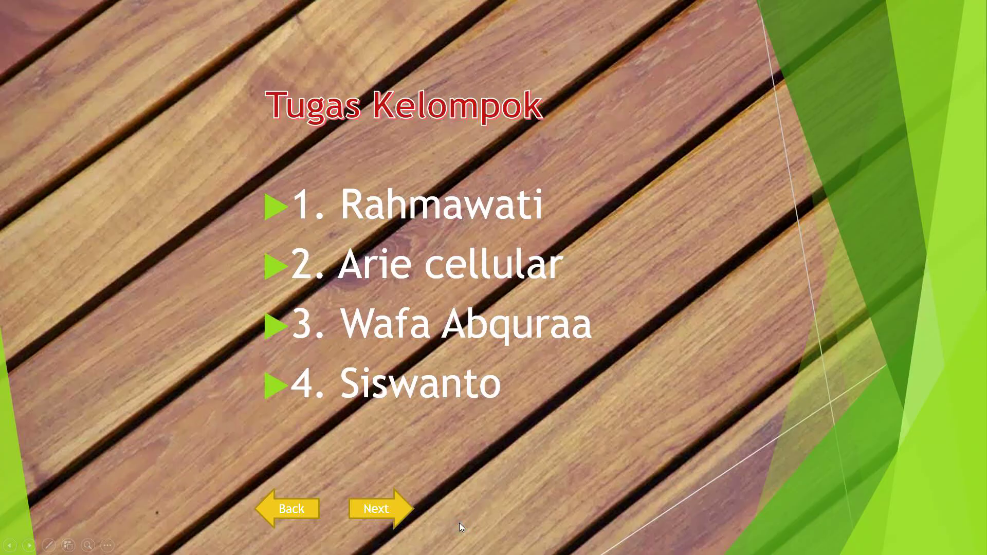
left_click(390, 509)
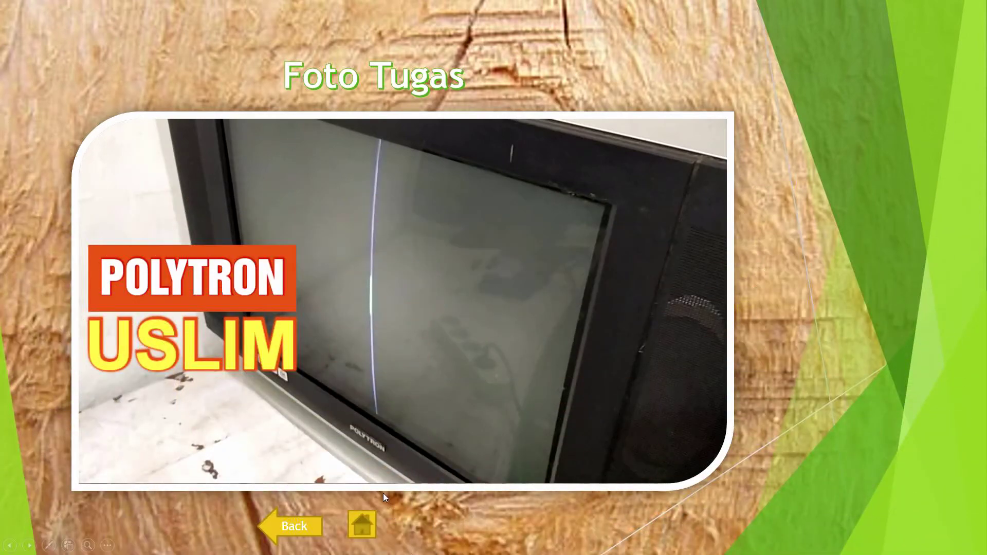
left_click(363, 523)
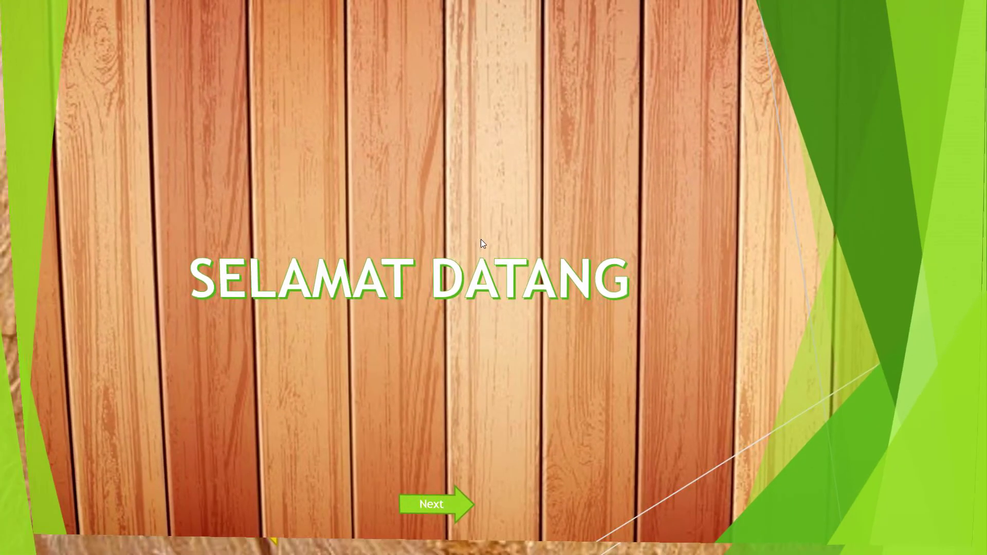
left_click(486, 233)
right_click(489, 235)
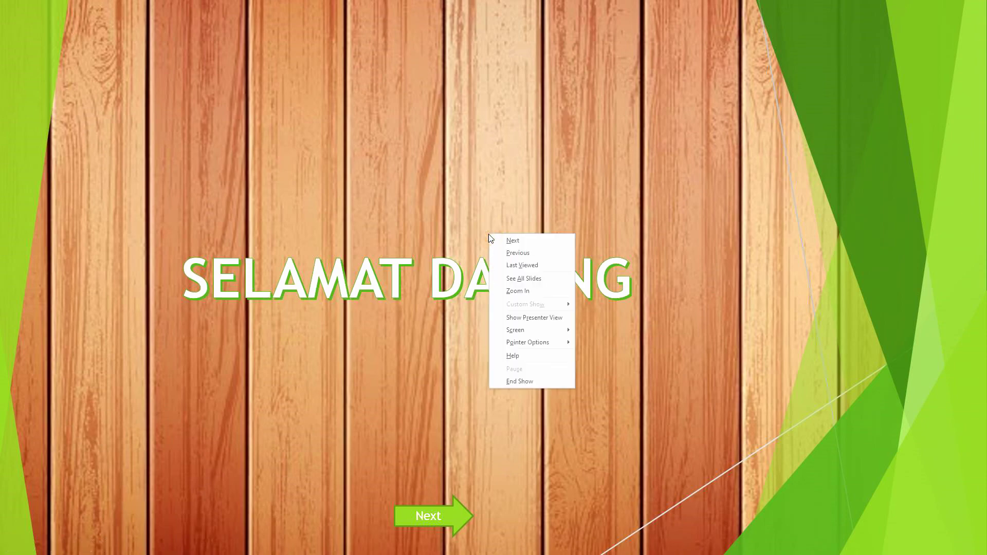
left_click(515, 384)
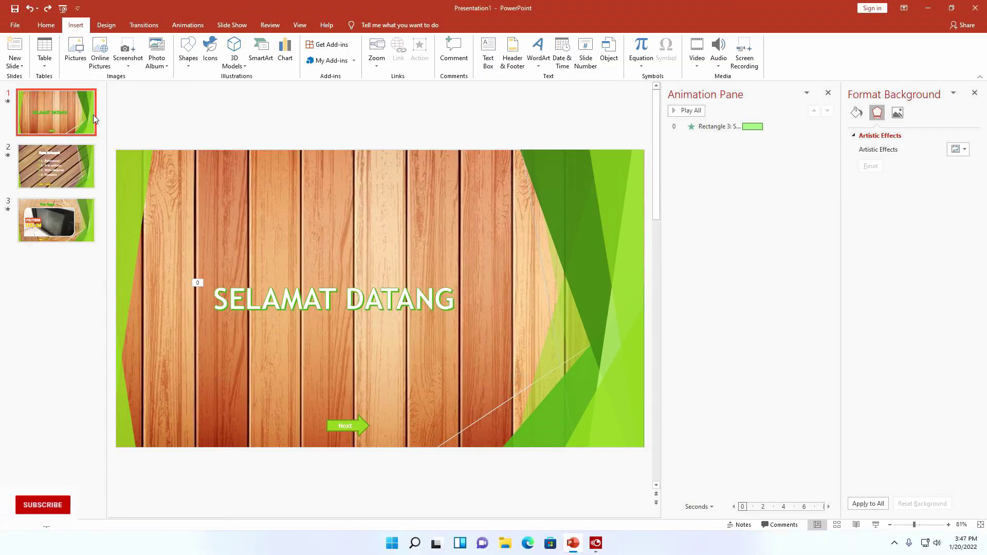
Review slides 1 through 3 in the thumbnail pane.
left_click(85, 139)
left_click(81, 174)
left_click(66, 217)
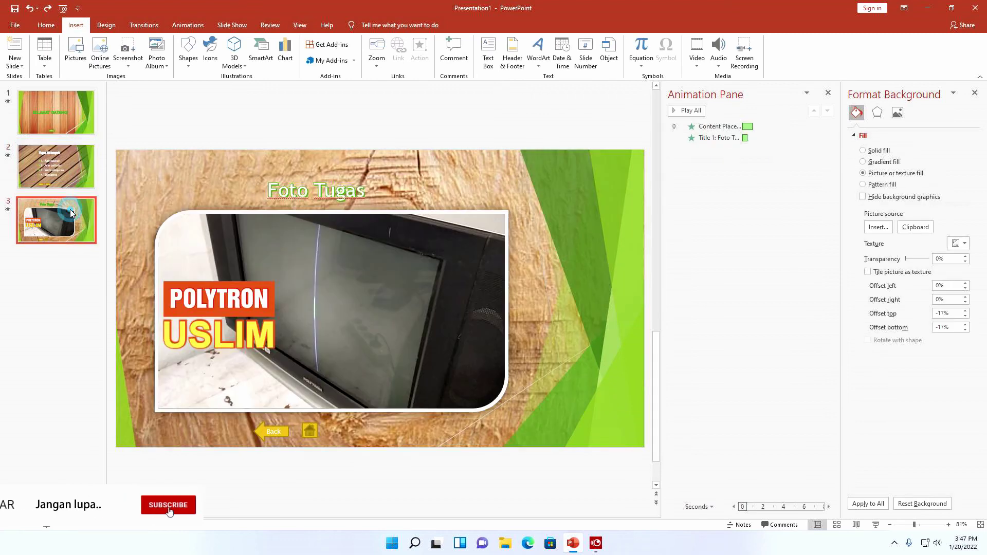
left_click(67, 290)
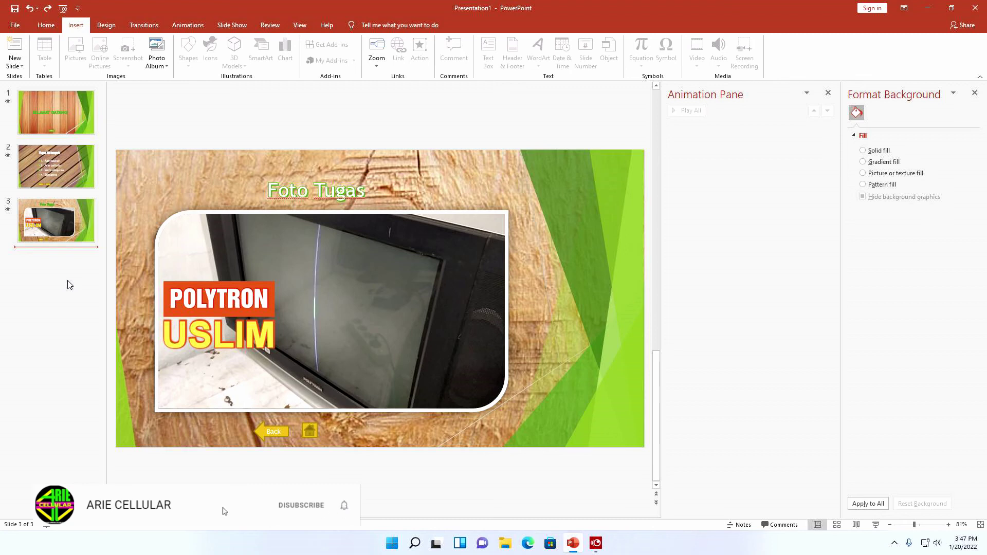
Save the deck to Documents as PowerPoint Show 'Presentation ku' and close PowerPoint.
left_click(14, 24)
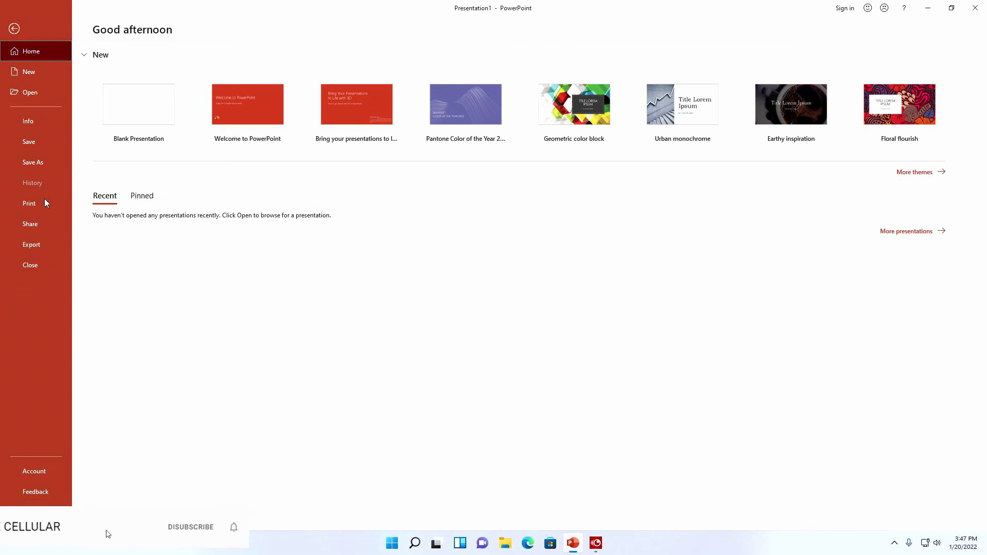
left_click(40, 149)
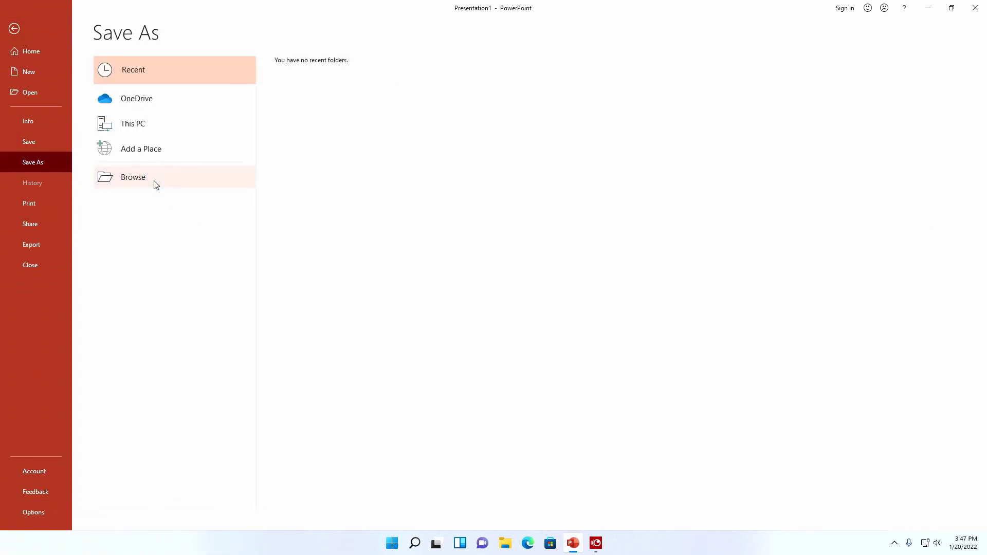
left_click(154, 181)
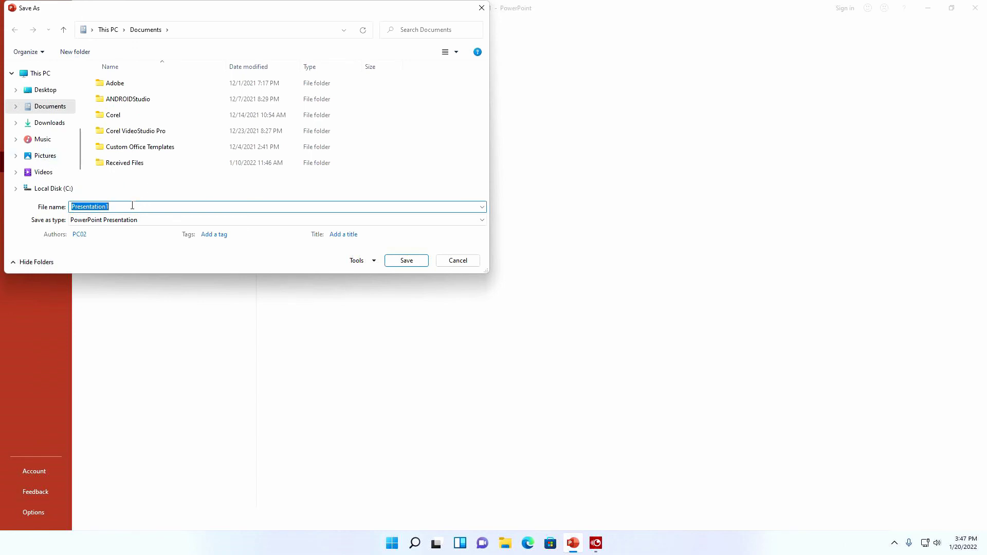
left_click(133, 206)
type("ku")
left_click(97, 220)
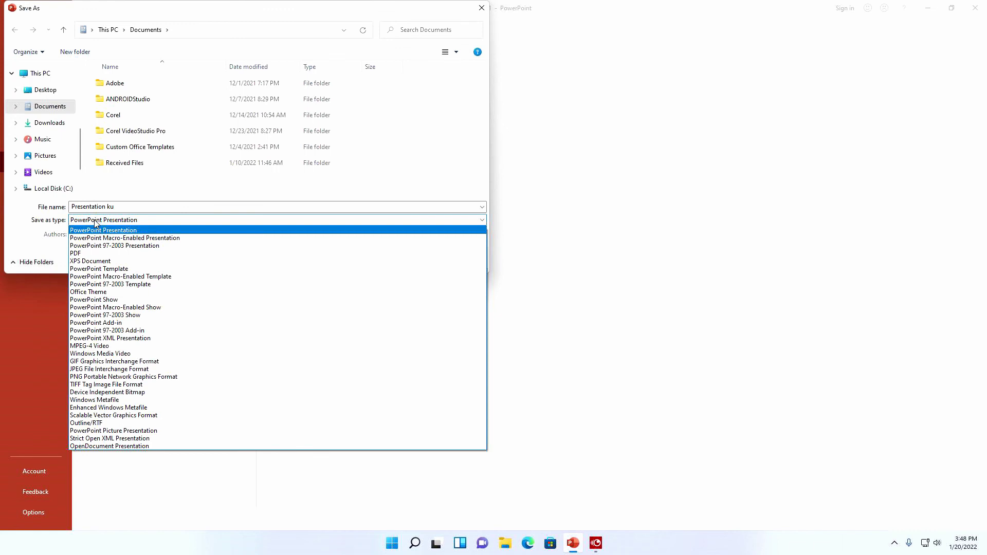
left_click(113, 303)
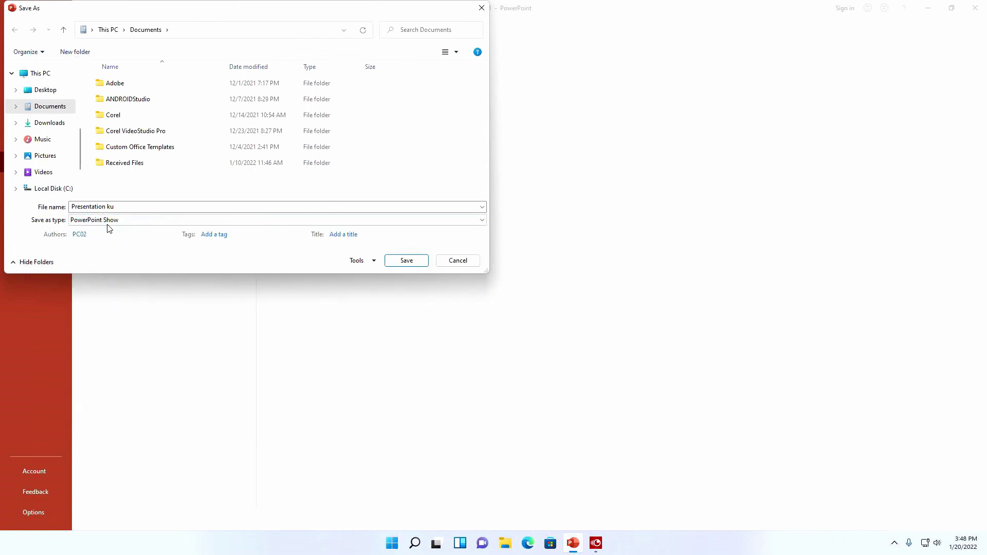
left_click(395, 262)
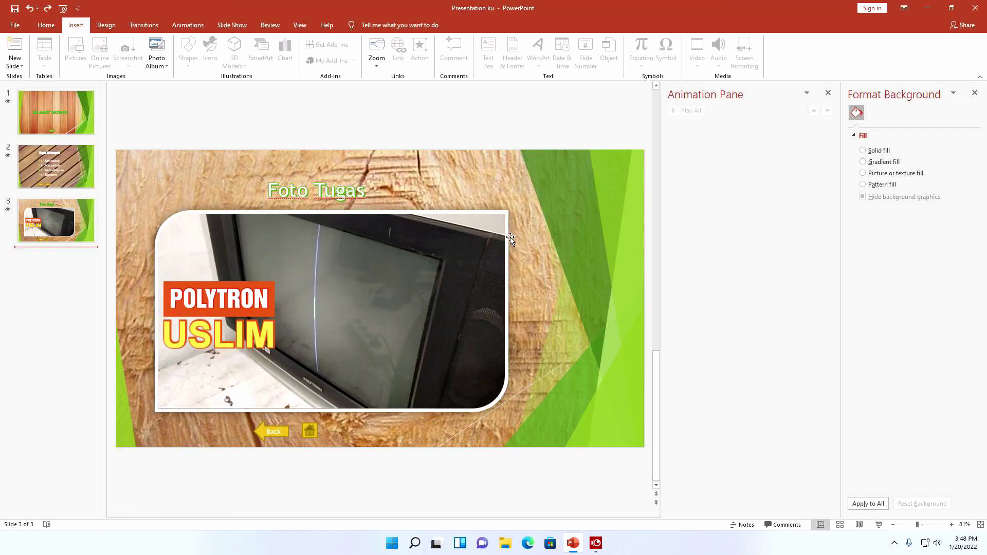
left_click(975, 7)
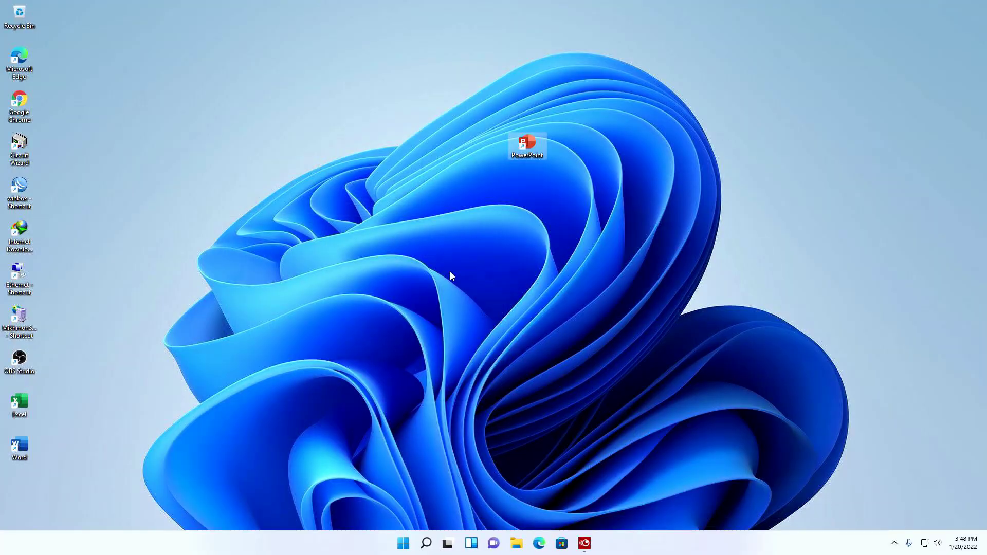
Open 'Presentation ku' from the Documents folder in File Explorer to play the show.
left_click(513, 538)
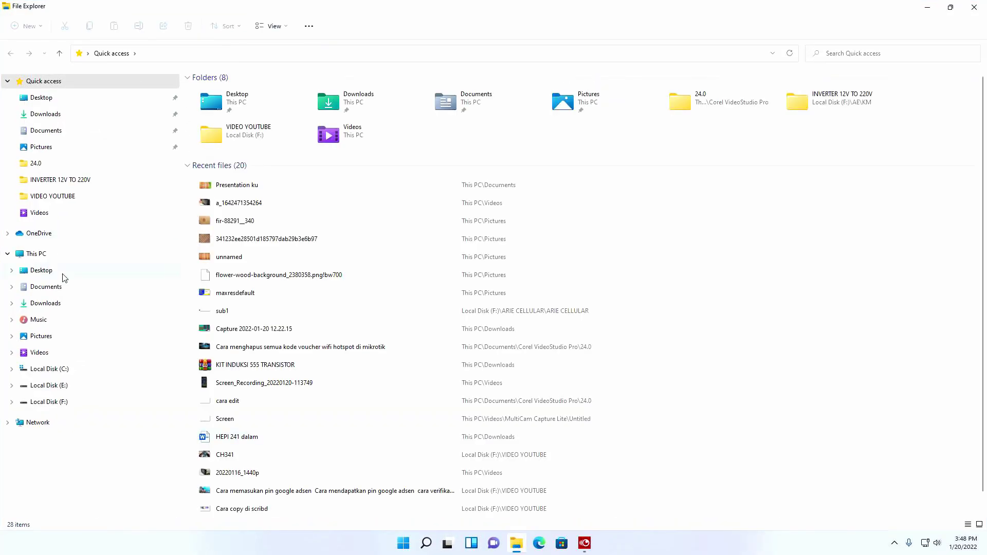
left_click(64, 285)
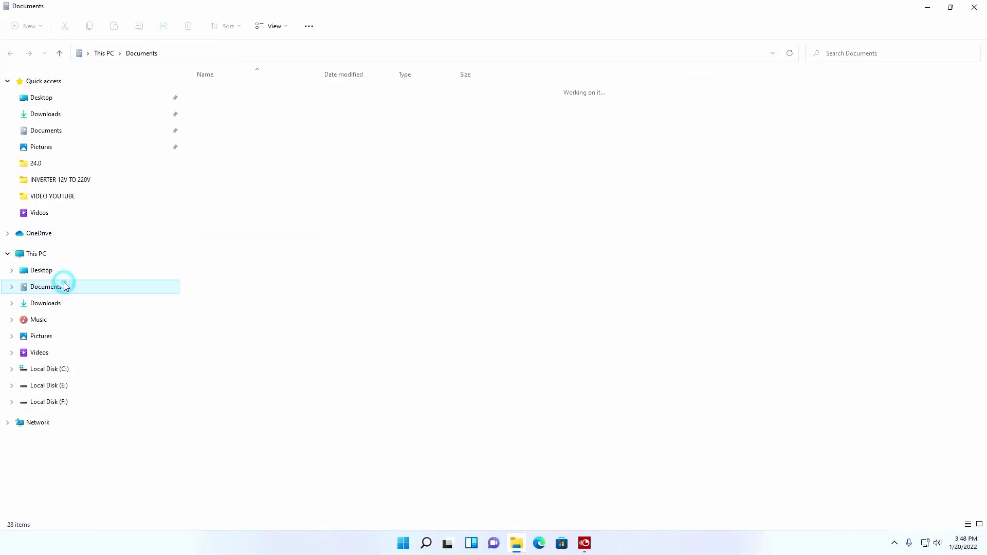
left_click(214, 191)
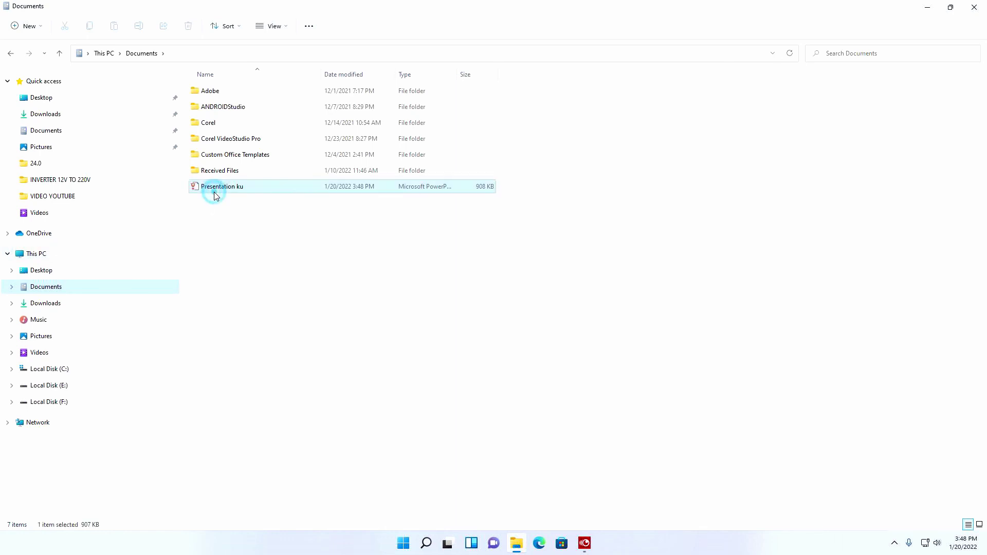
double_click(233, 188)
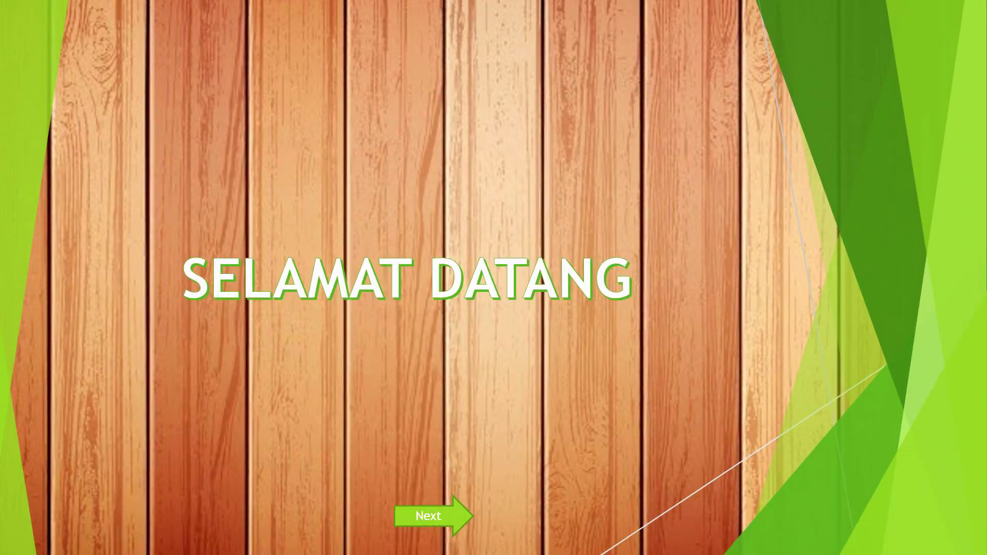
Test the show's Next, Next, Home, Next, Back and Next links, end it, and close File Explorer.
left_click(442, 517)
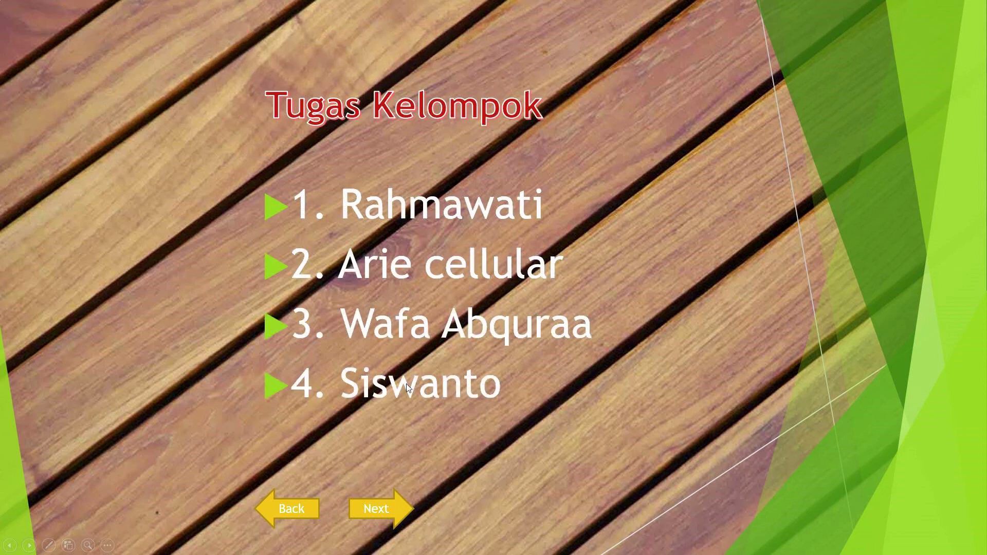
left_click(387, 507)
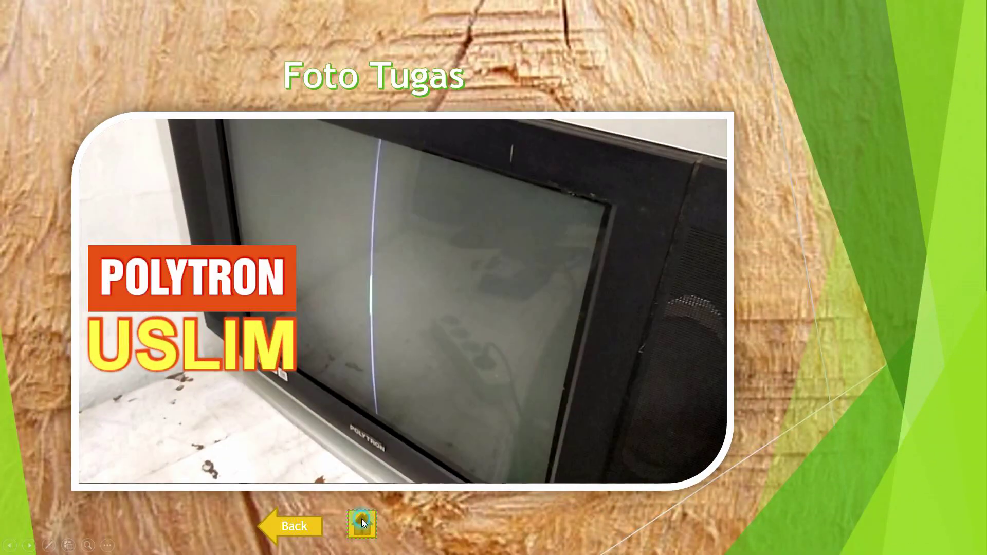
left_click(363, 521)
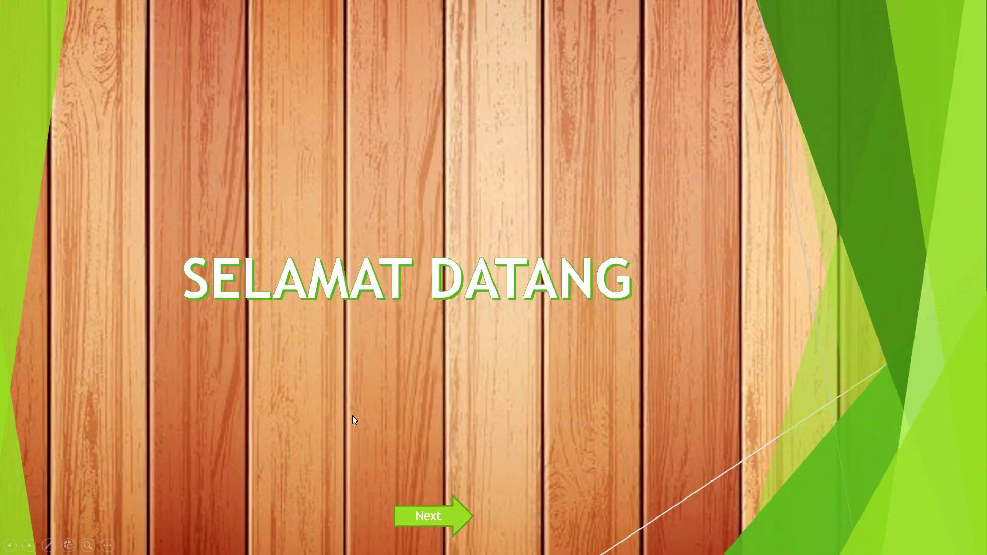
left_click(416, 510)
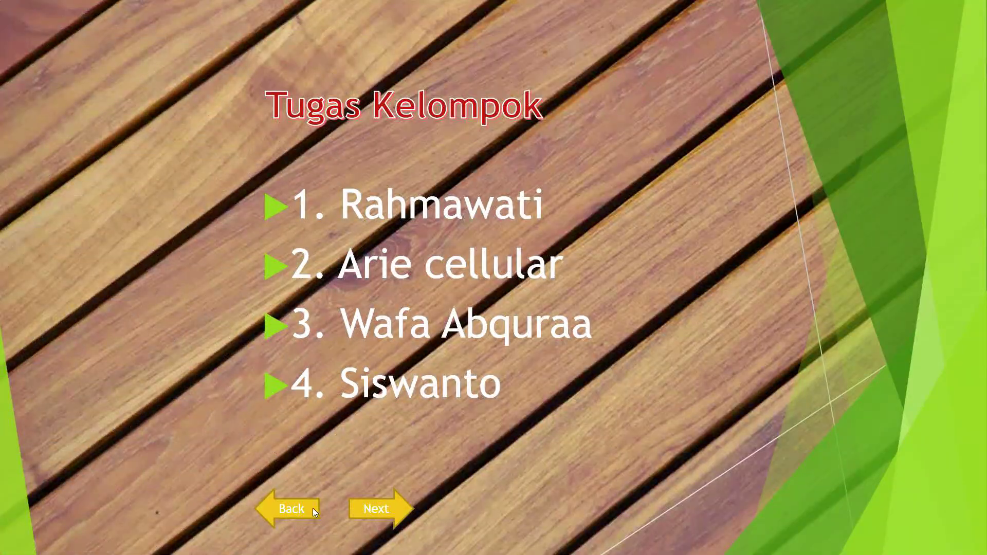
left_click(304, 509)
left_click(482, 438)
right_click(569, 279)
left_click(597, 426)
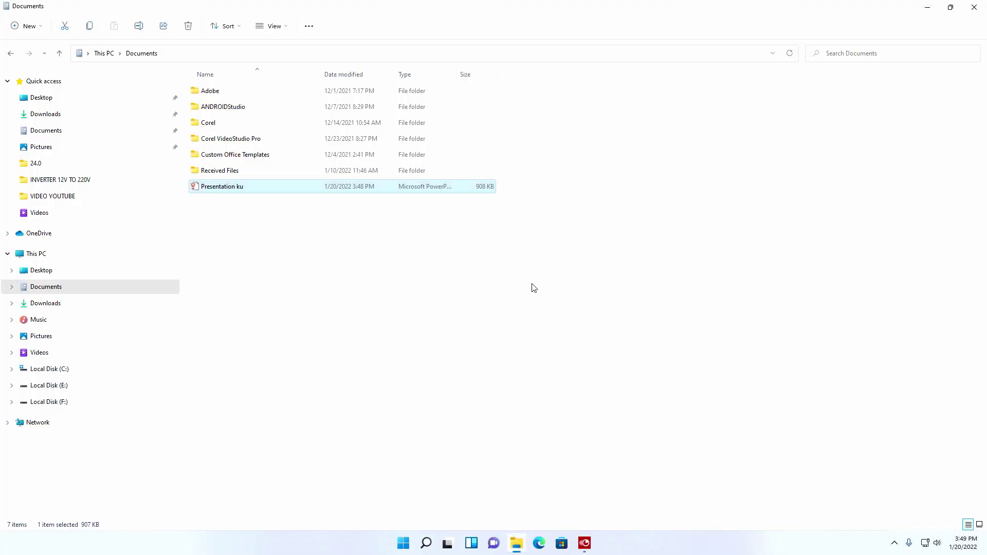
left_click(975, 7)
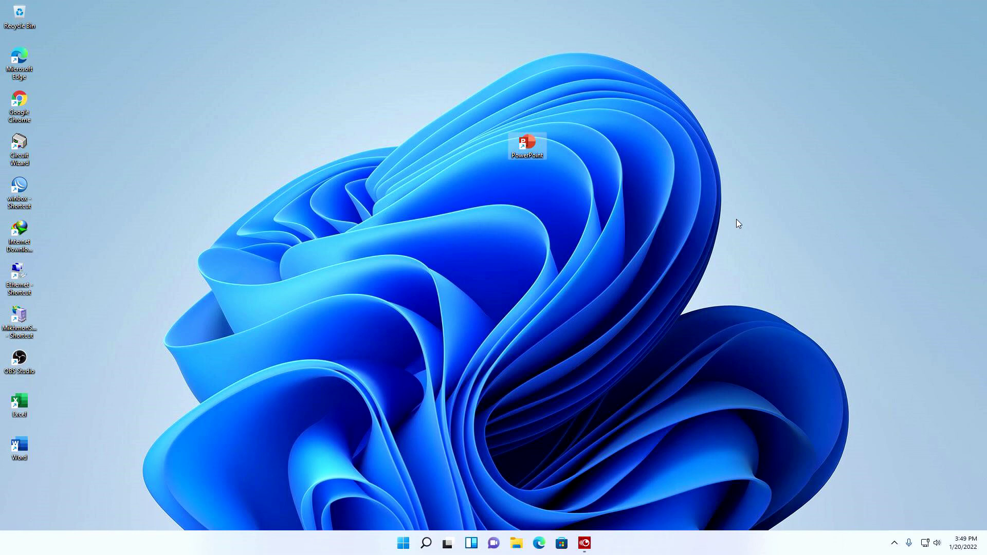